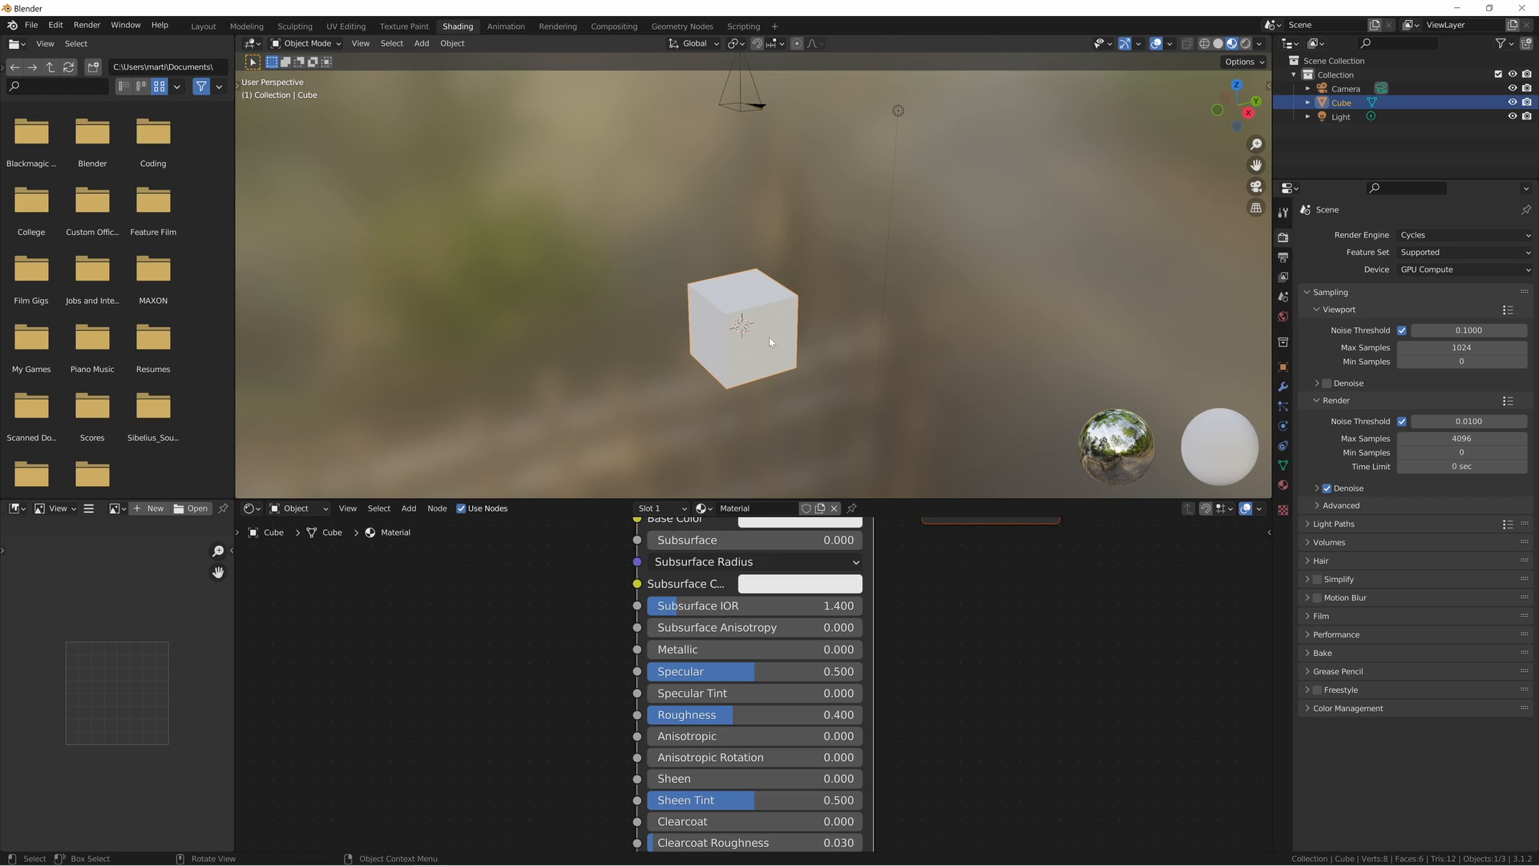
middle_click_drag(481, 609, 591, 640)
key("shift+a")
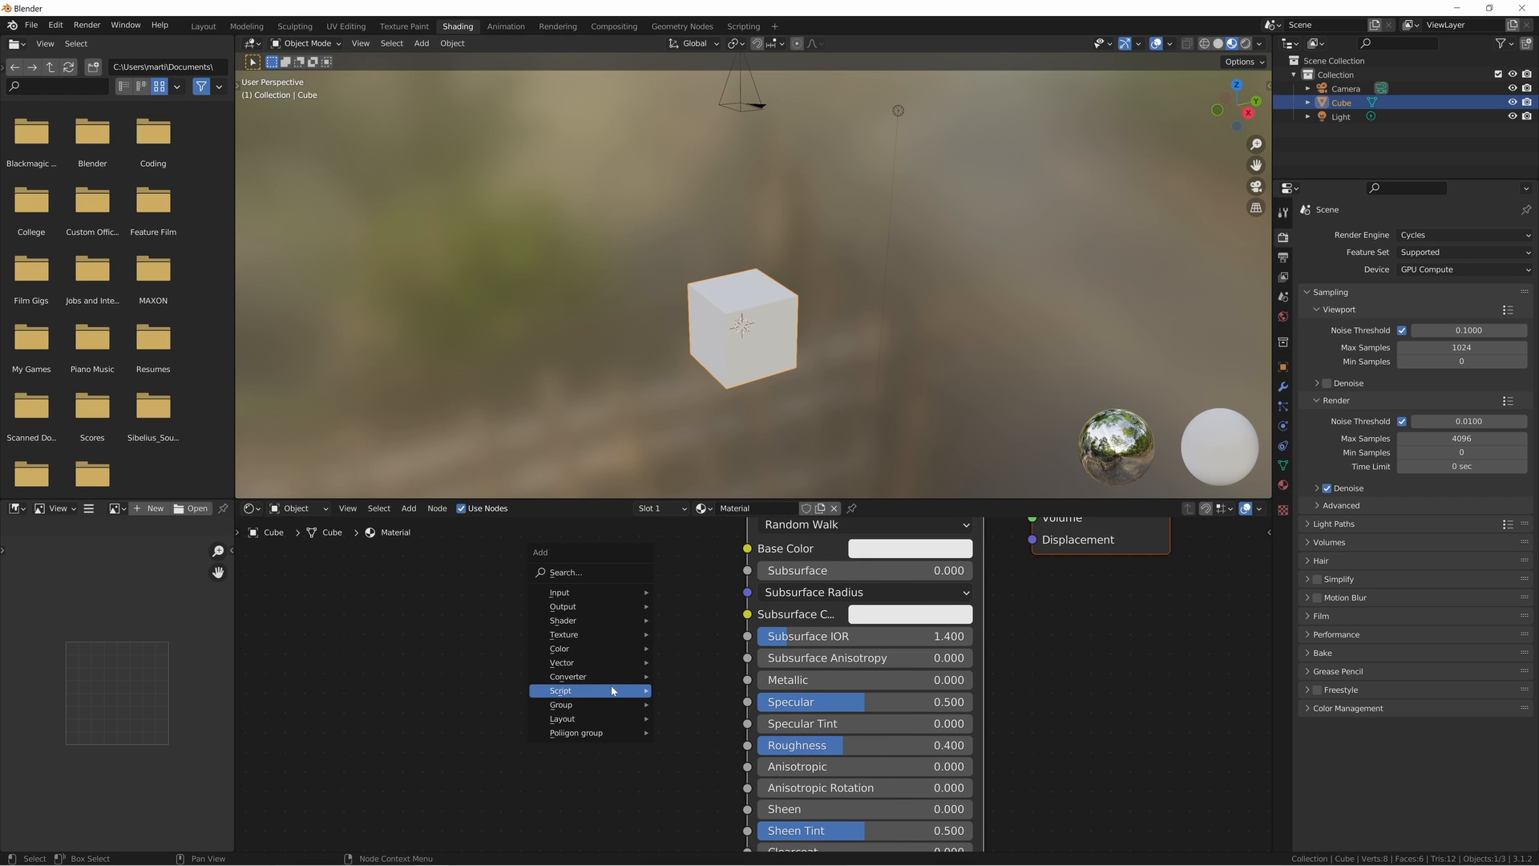
mouse_move(610, 689)
mouse_move(599, 635)
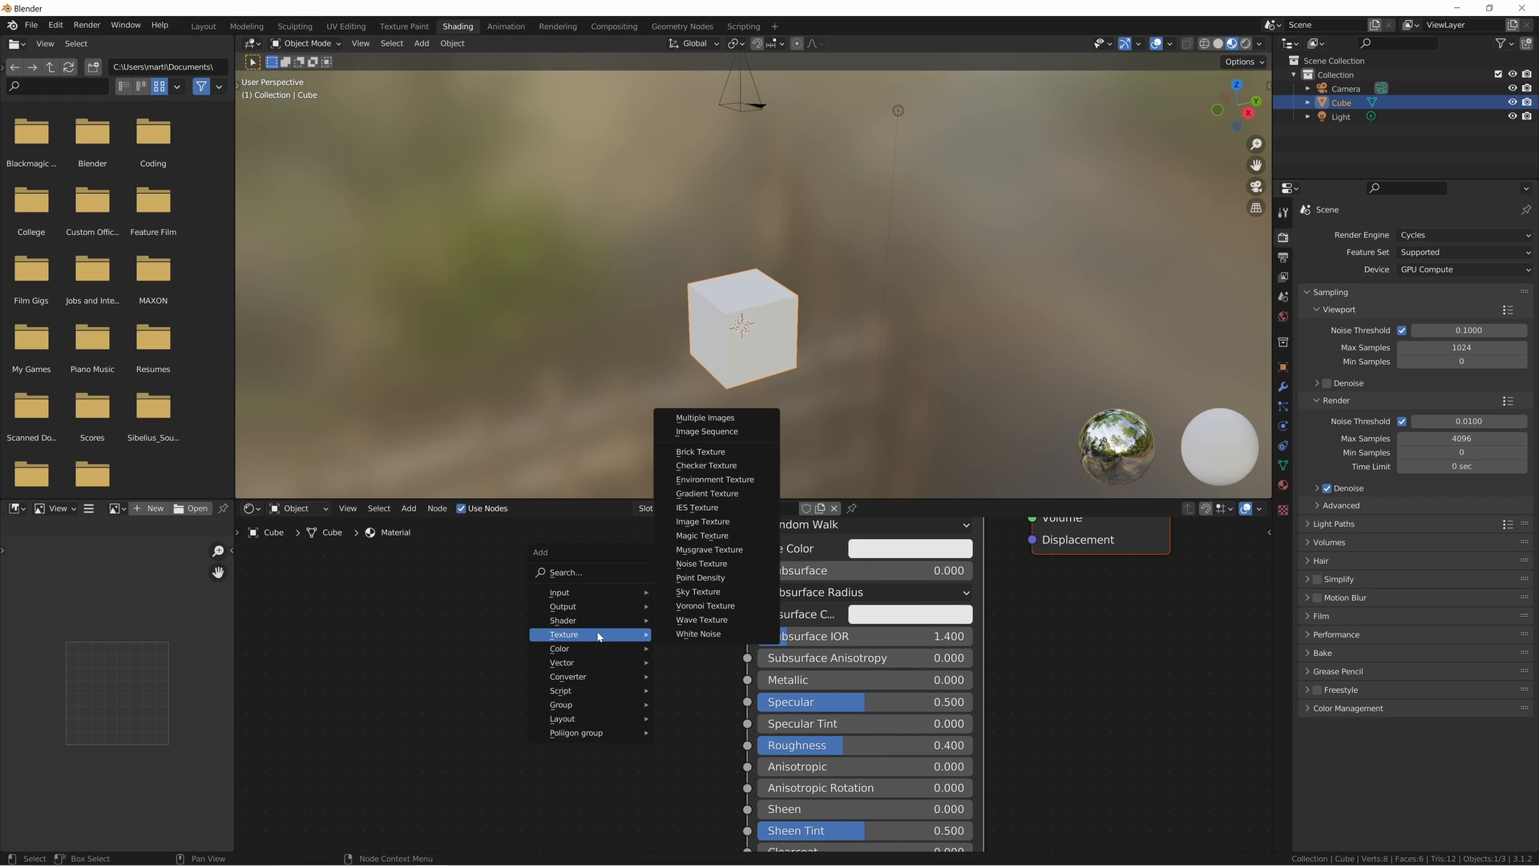
key("Escape")
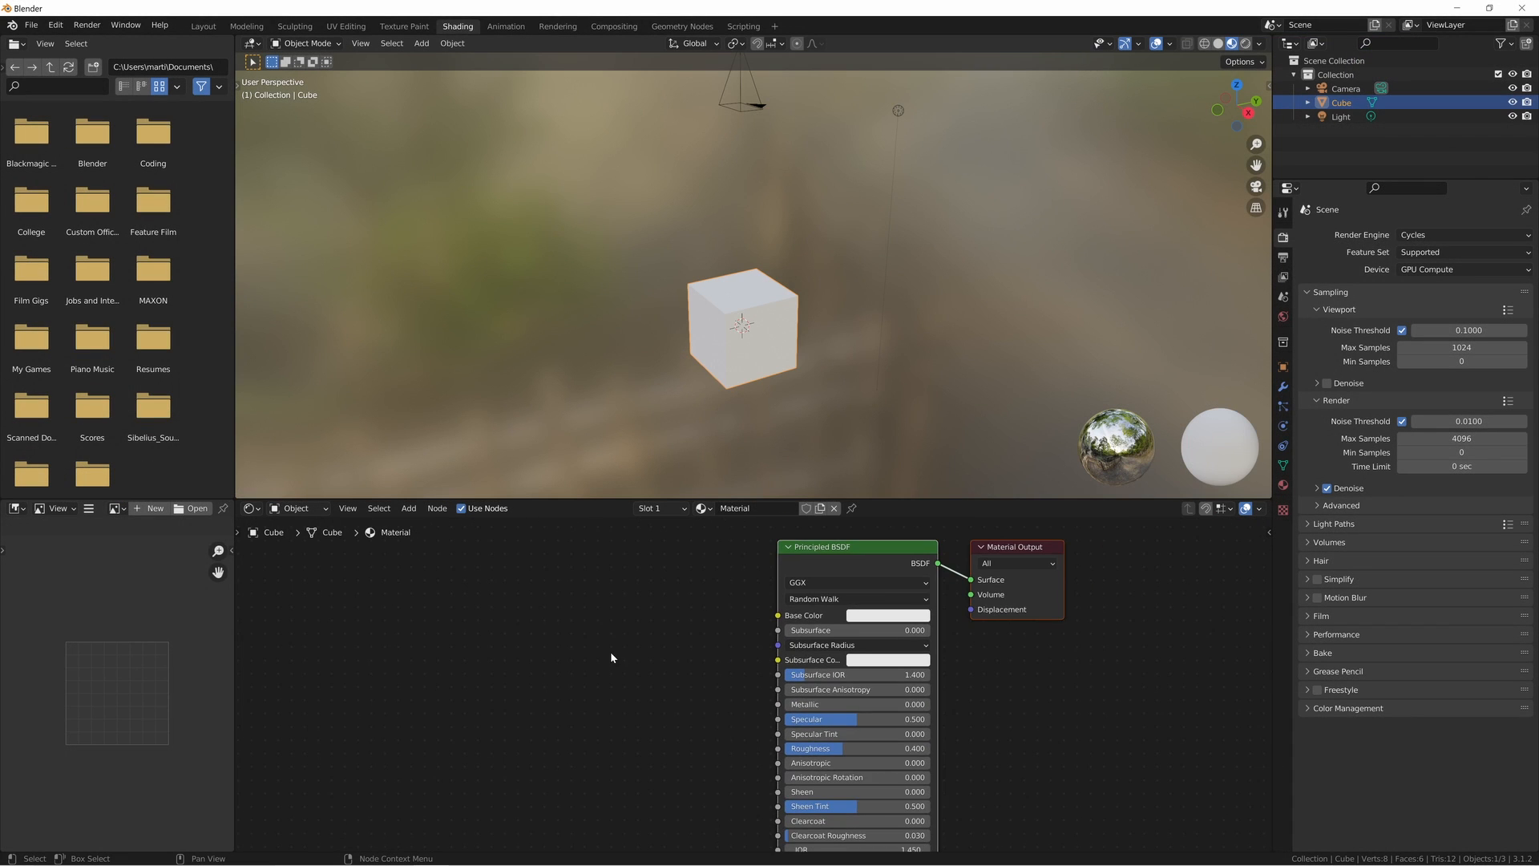
middle_click_drag(609, 647, 669, 638)
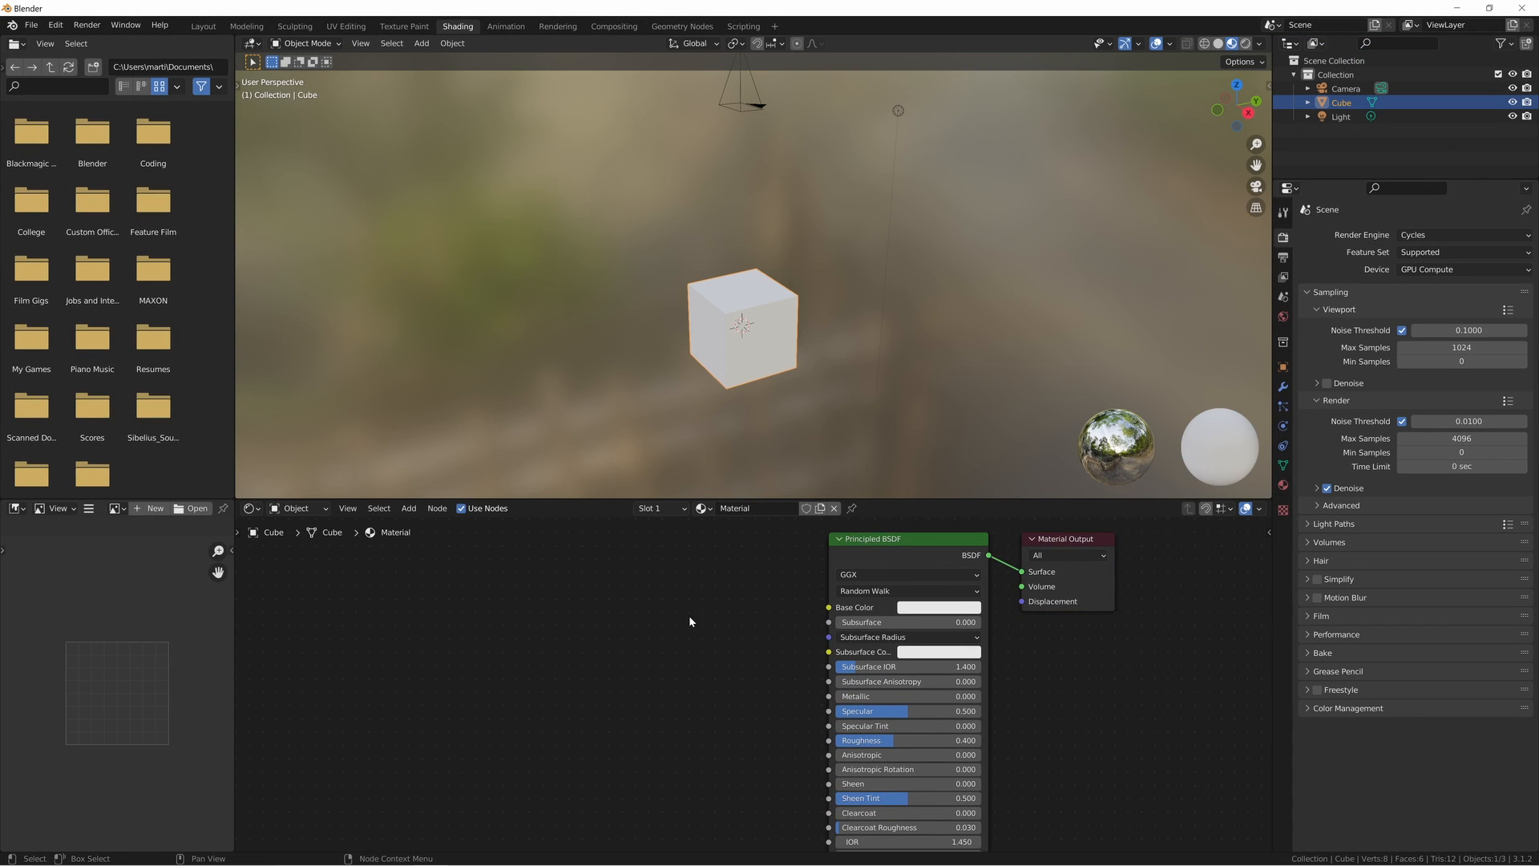
- Switch the viewport to rendered shading and view the cube through the camera
key("z")
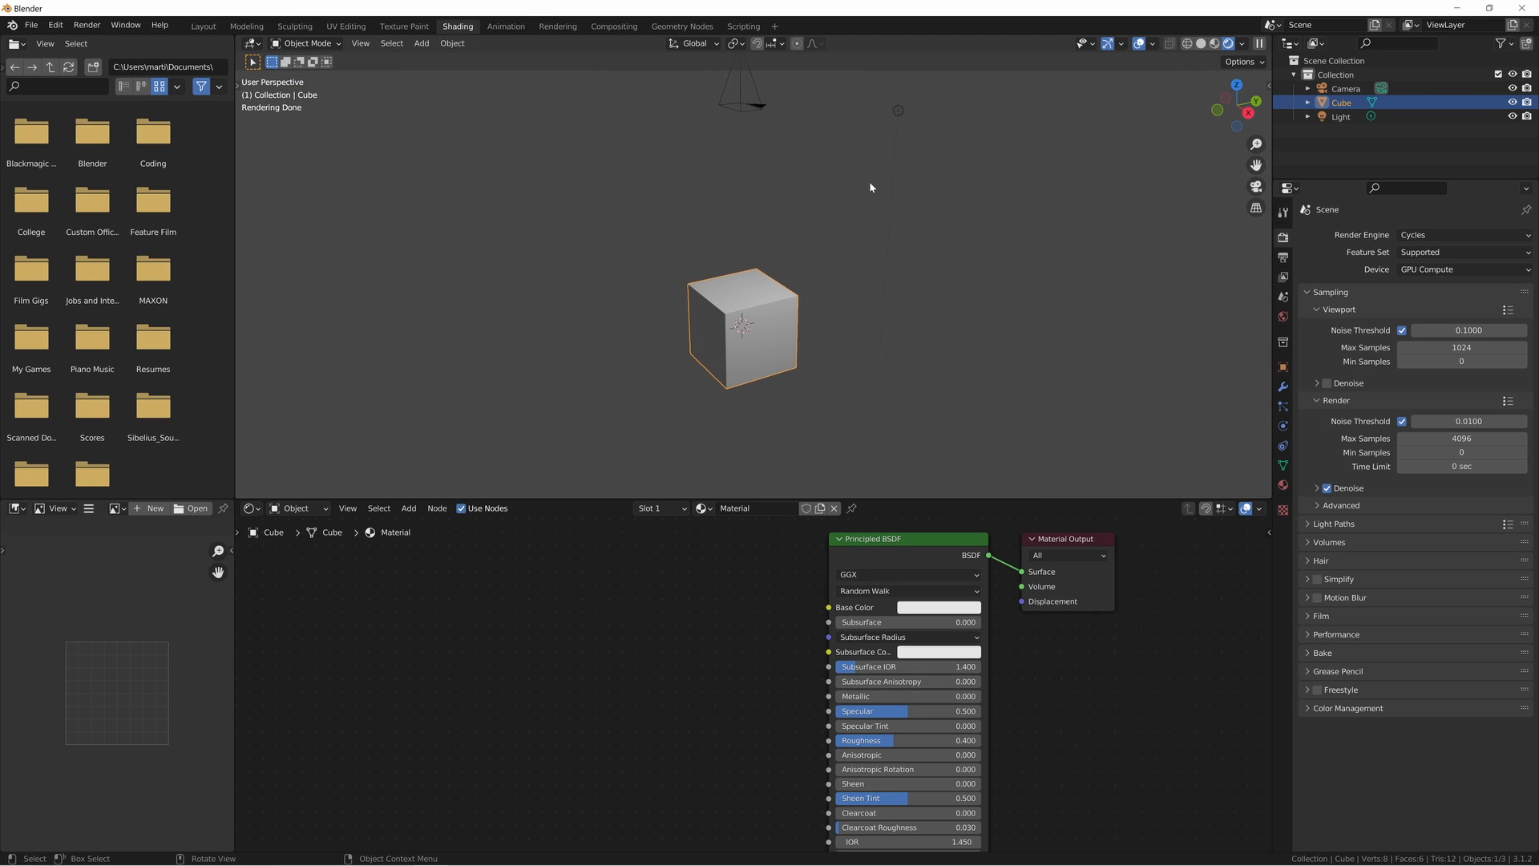
key("KP_0")
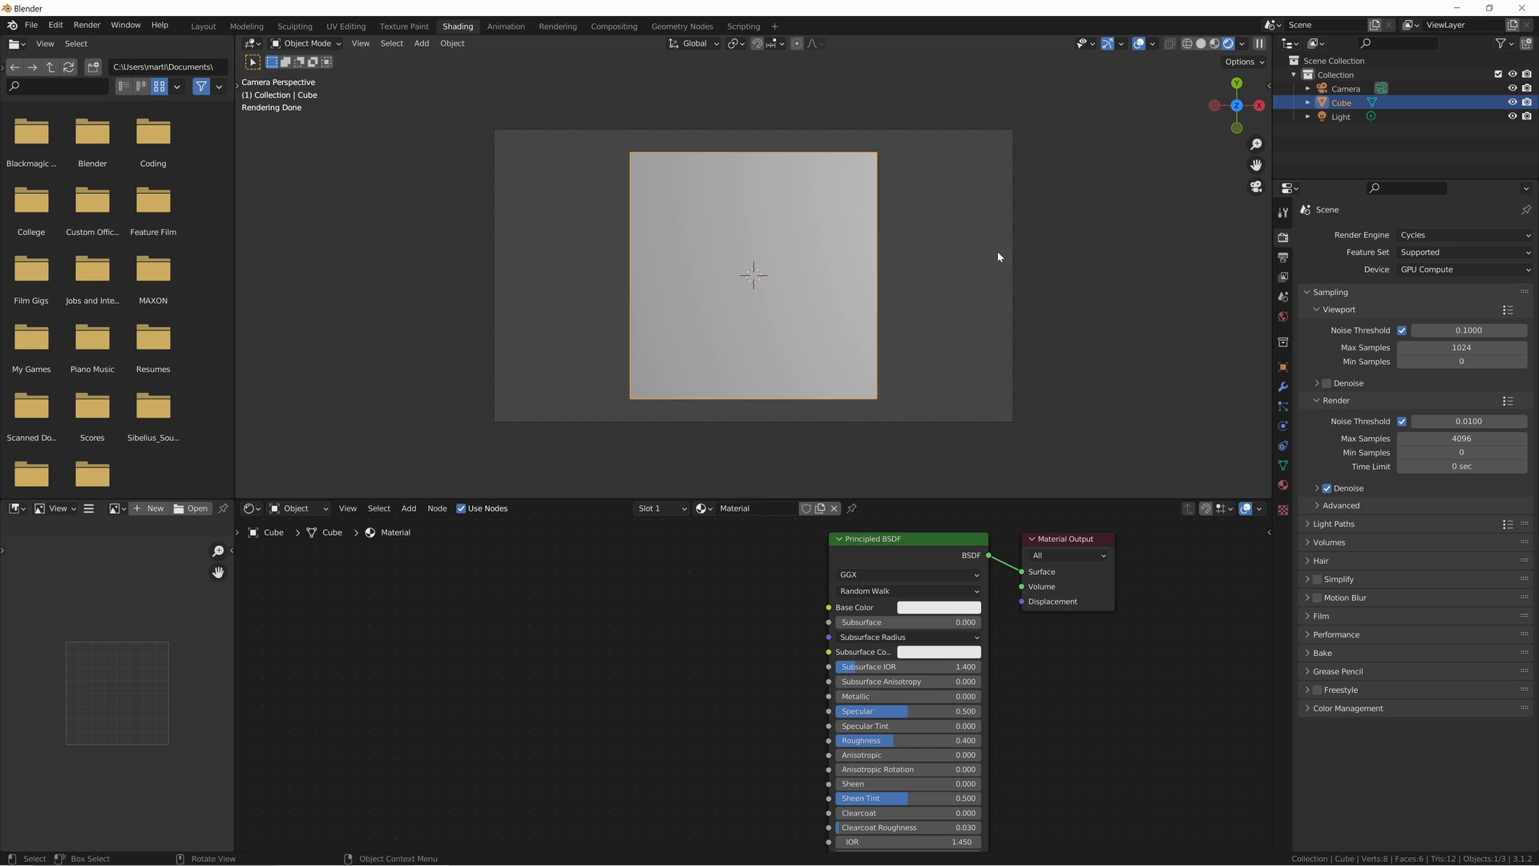
middle_click_drag(998, 256, 775, 257)
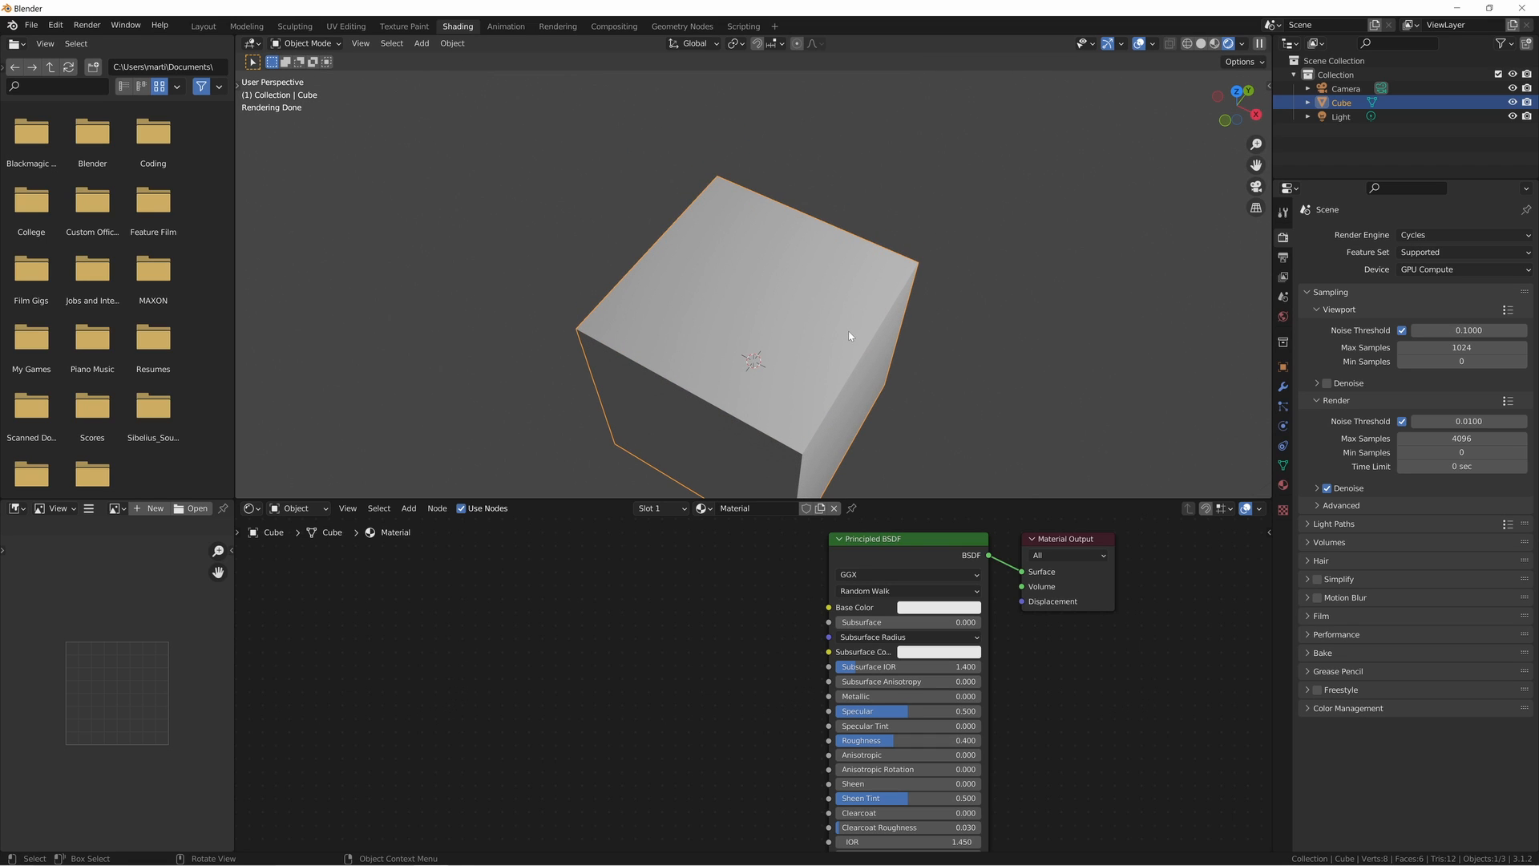
key("KP_0")
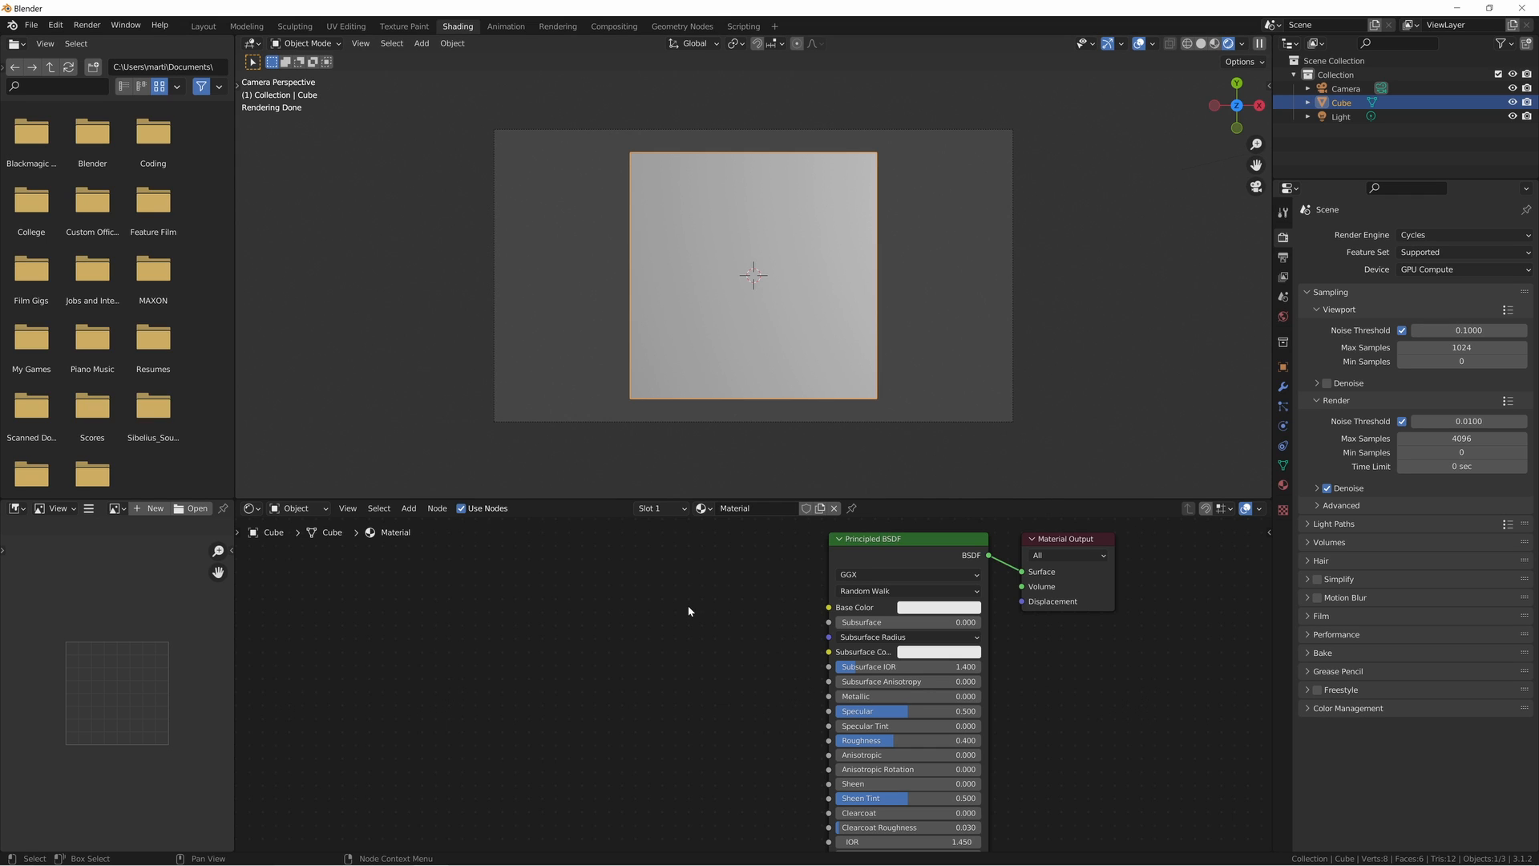
middle_click_drag(687, 608, 771, 595)
key("shift+a")
key("s")
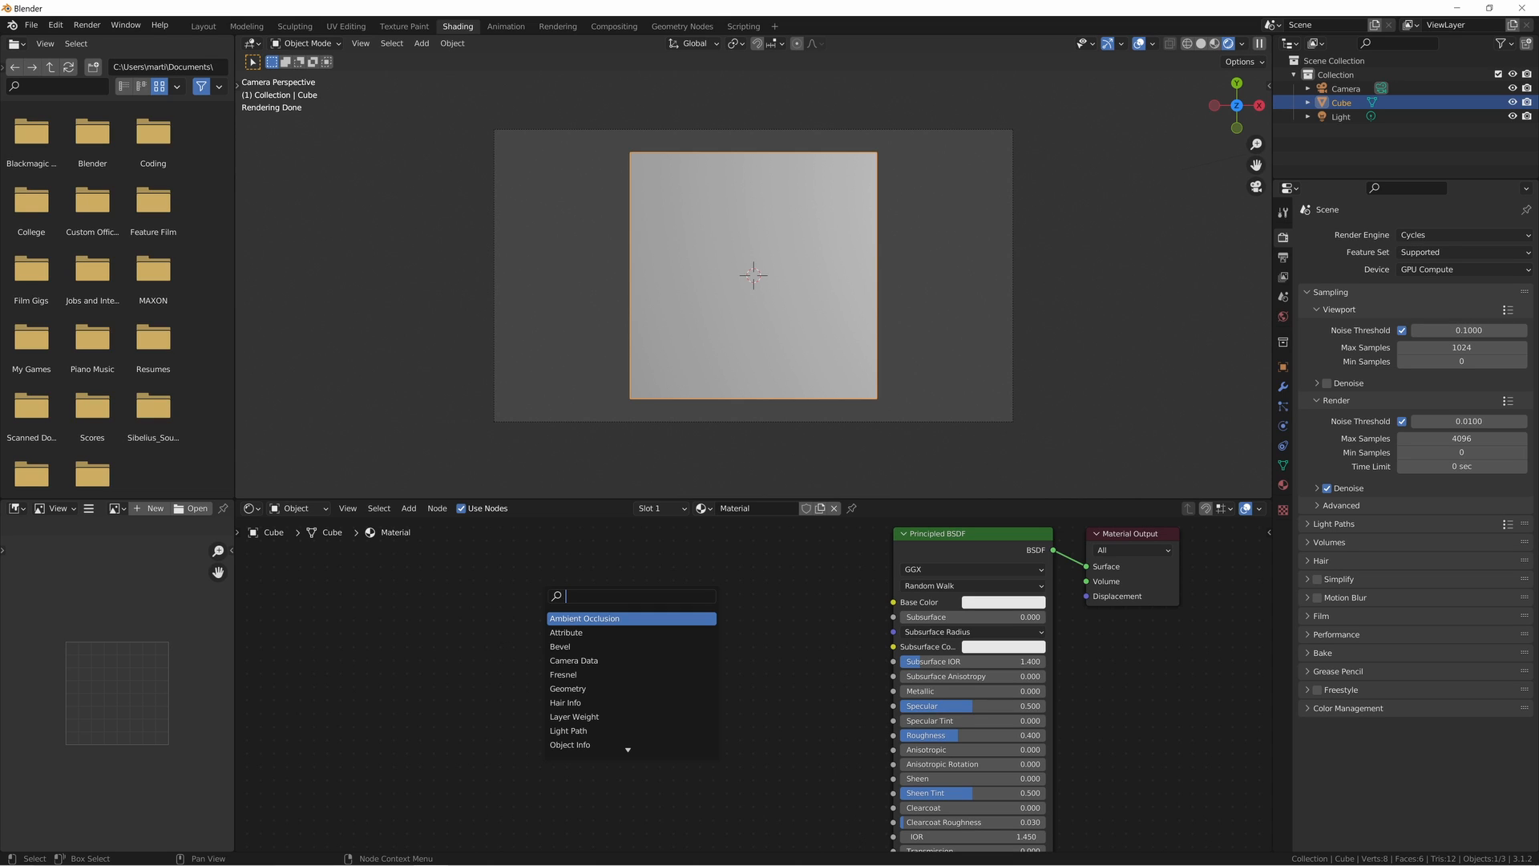
key("Escape")
- Activate the Annotate tool and sketch trial vertical strokes down the middle of the cube's face
key("shift+space")
key("d")
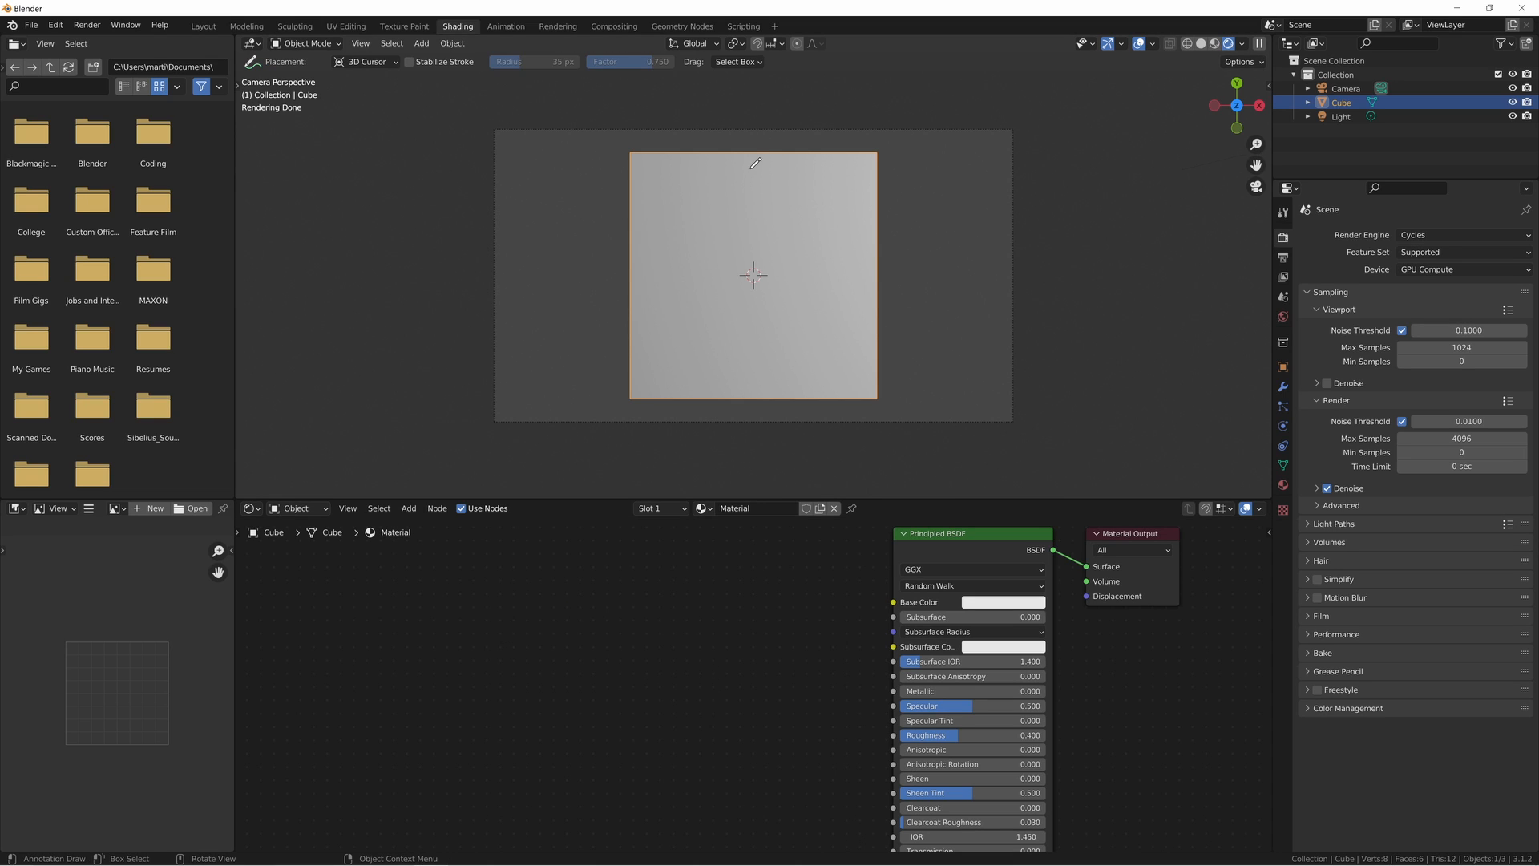
left_click_drag(753, 151, 772, 391)
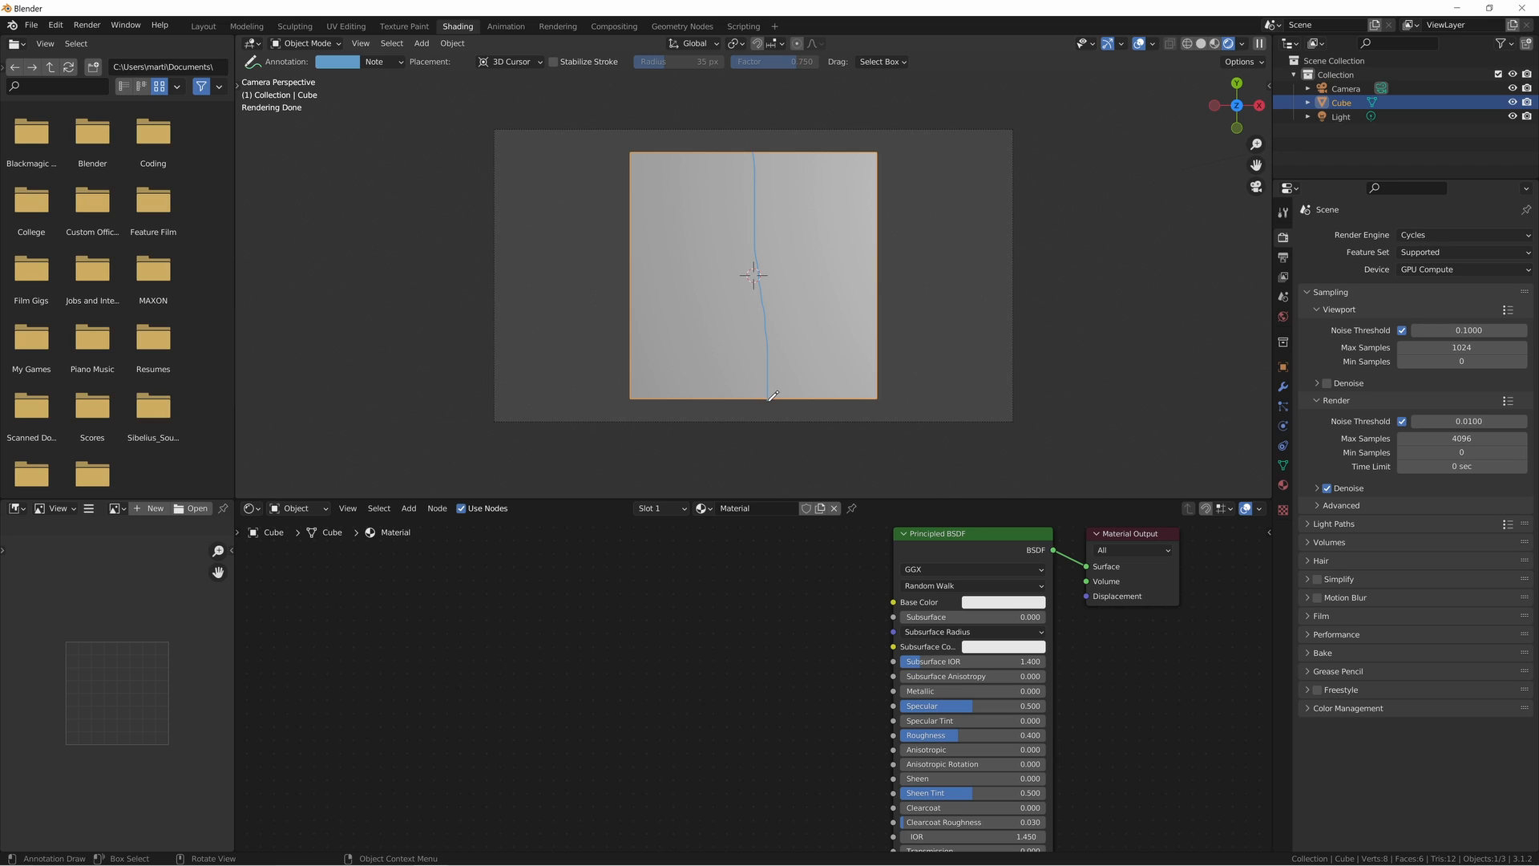
left_click_drag(752, 155, 739, 282)
left_click_drag(756, 149, 776, 264)
- Add a ColorRamp node ahead of the Principled BSDF and set its first colour stop to pure red
middle_click_drag(648, 612, 700, 616)
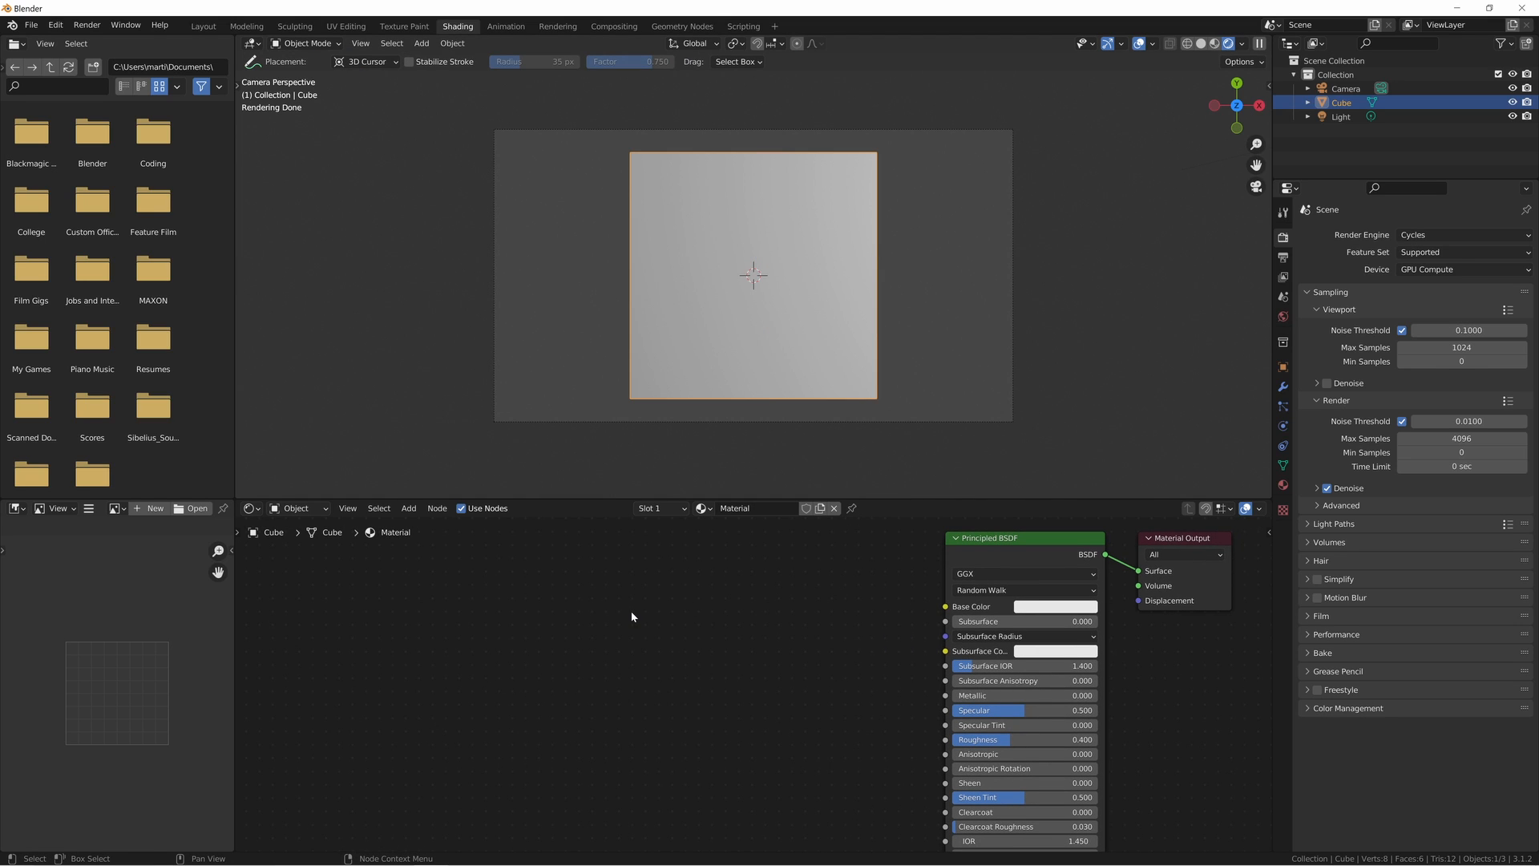
key("shift+a")
type("s")
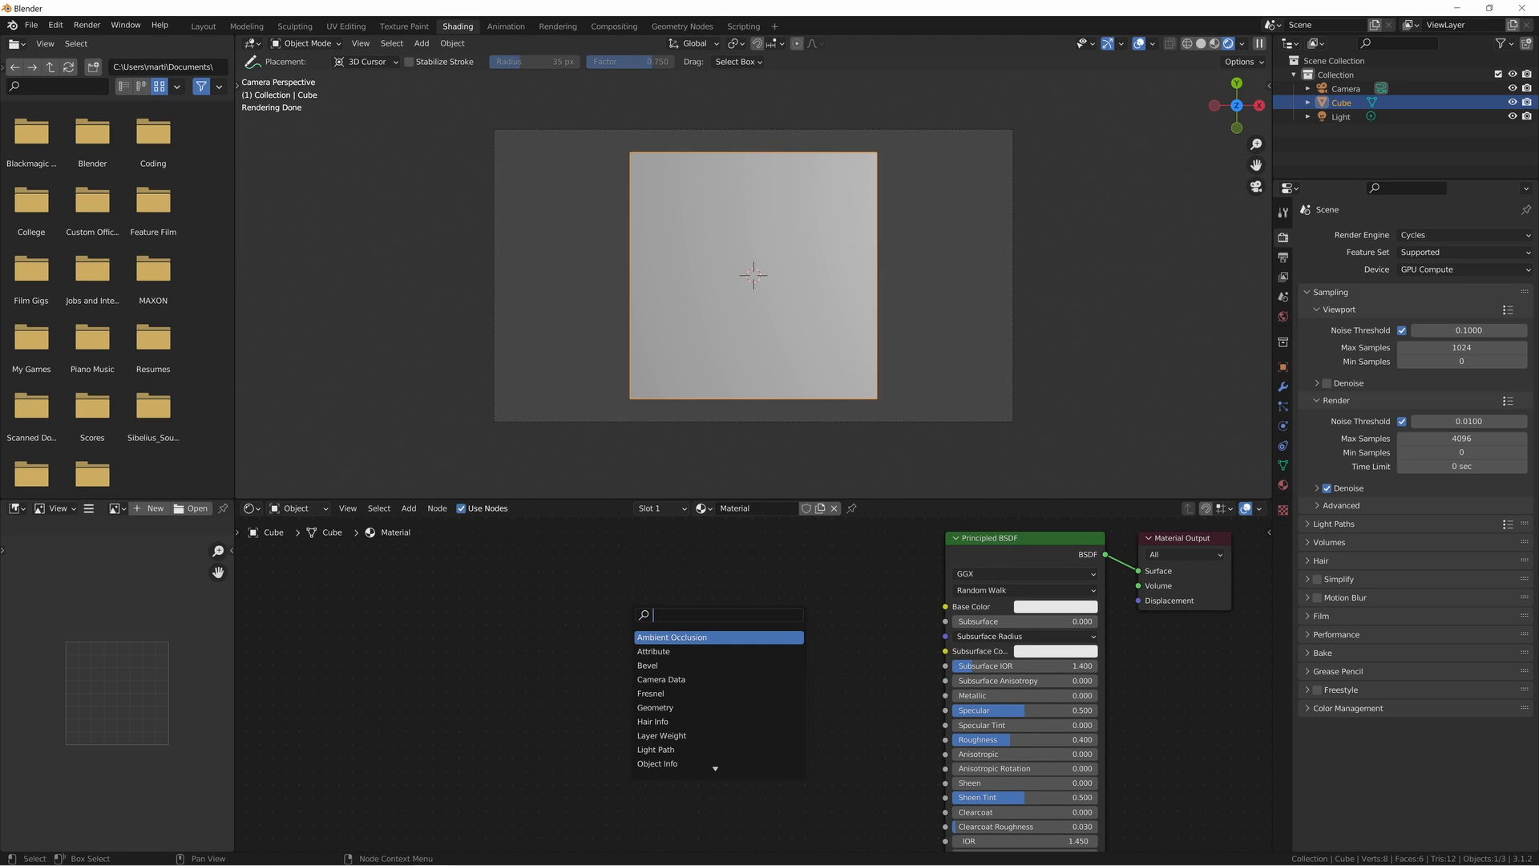
type("color")
key("Return")
left_click(619, 588)
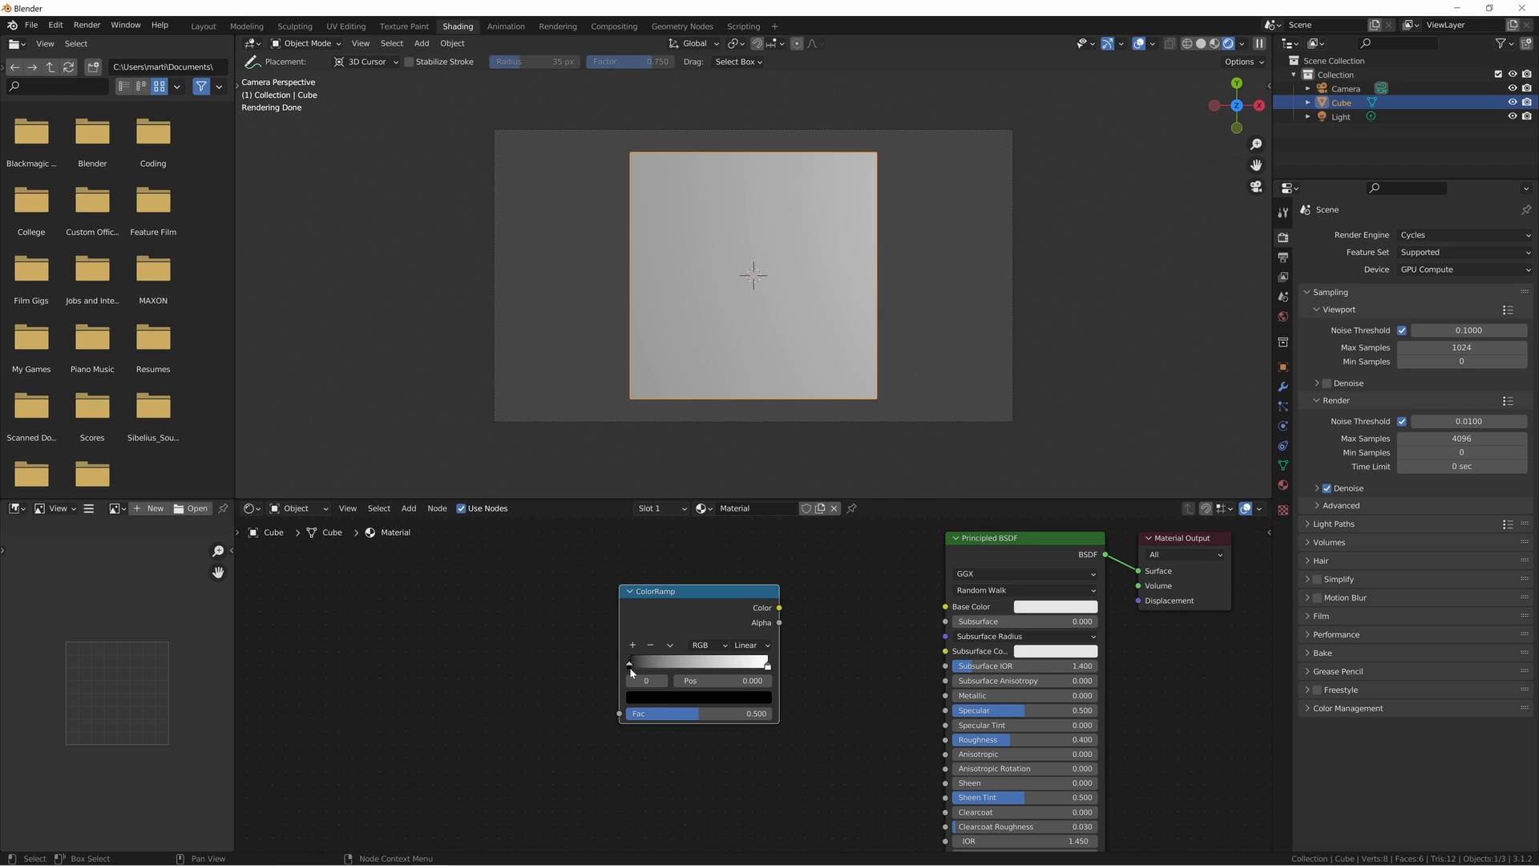
left_click(642, 697)
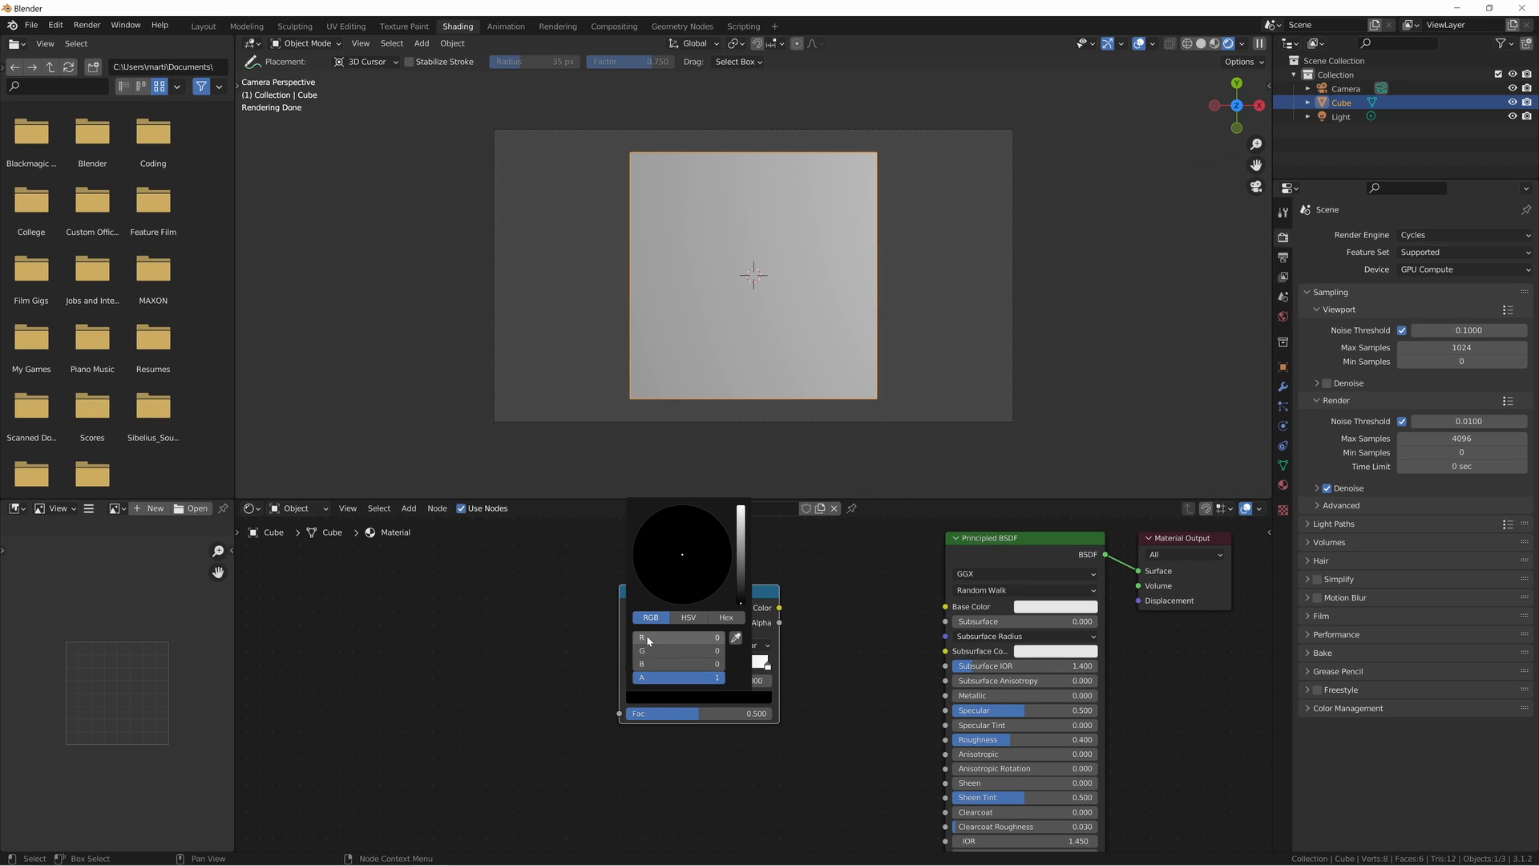
left_click_drag(644, 639, 728, 639)
- Add a Math node ahead of the ColorRamp and set its operation to Compare
scroll(540, 653, "left", 3)
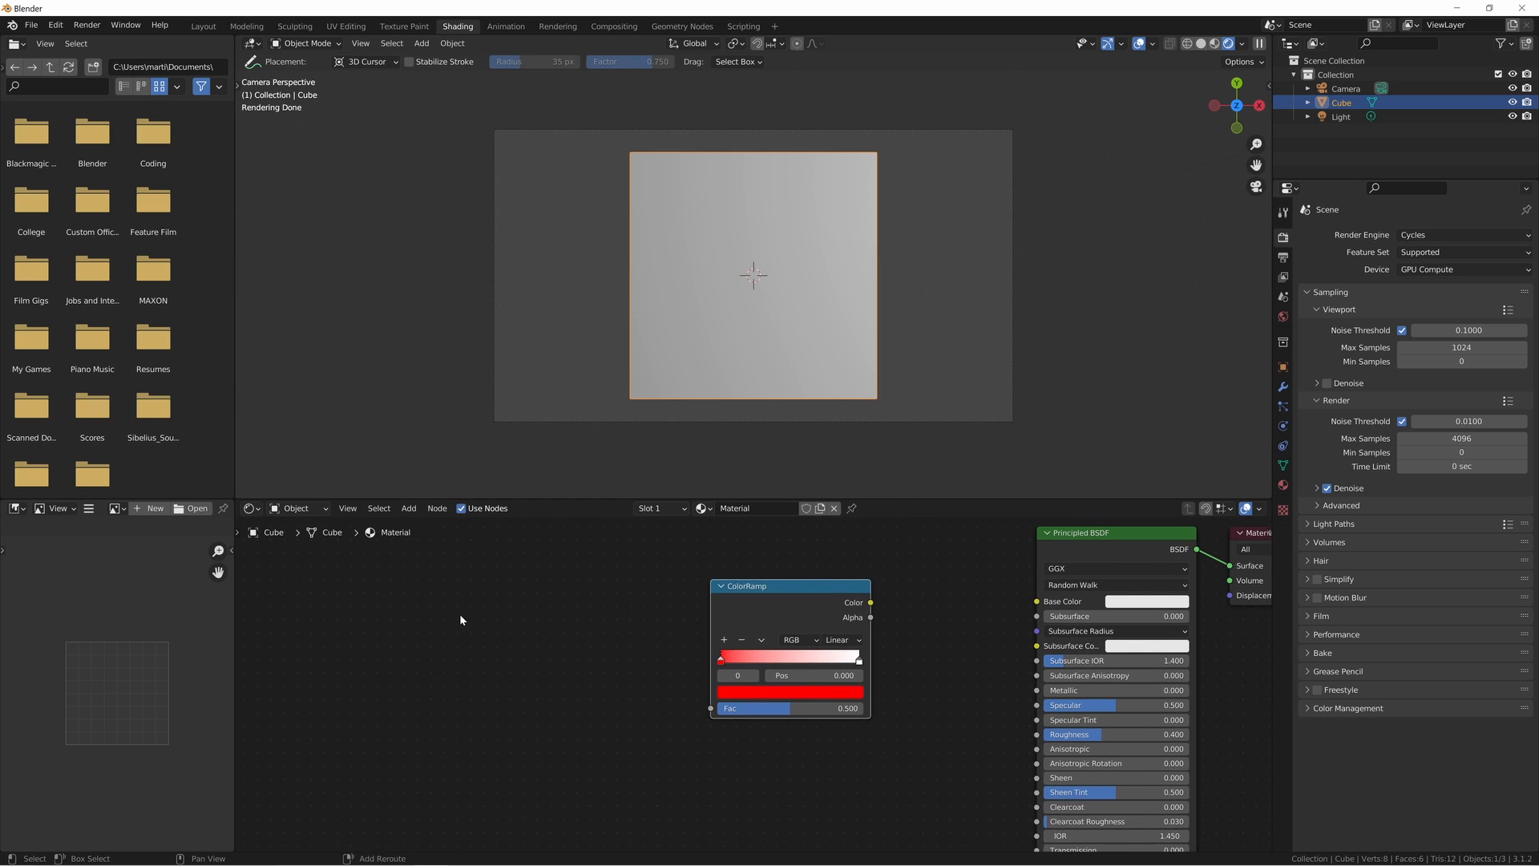
key("shift+a")
type("add")
key("Return")
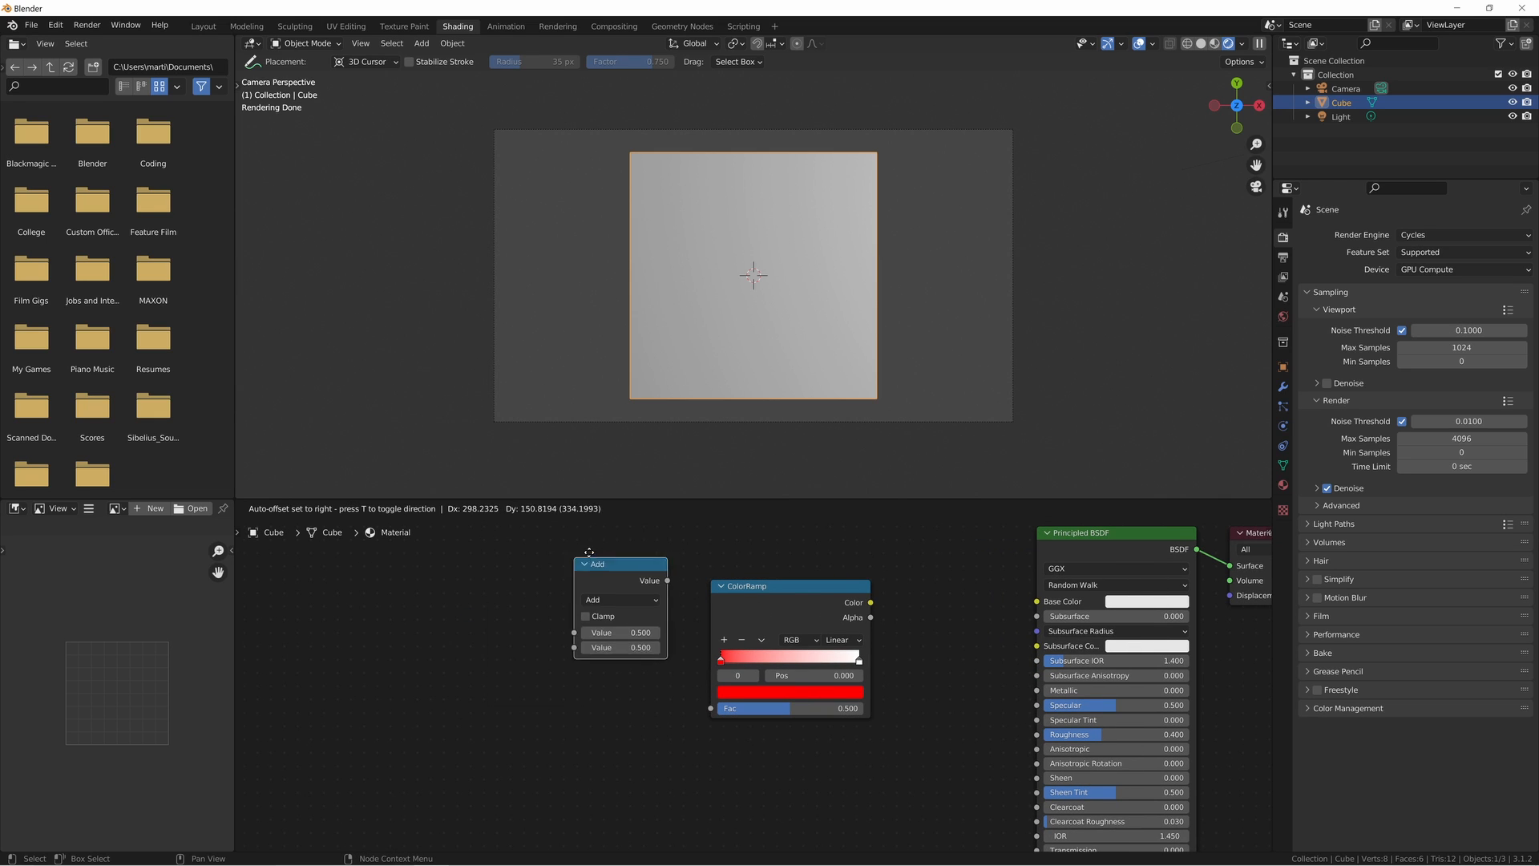
left_click(553, 587)
left_click(585, 627)
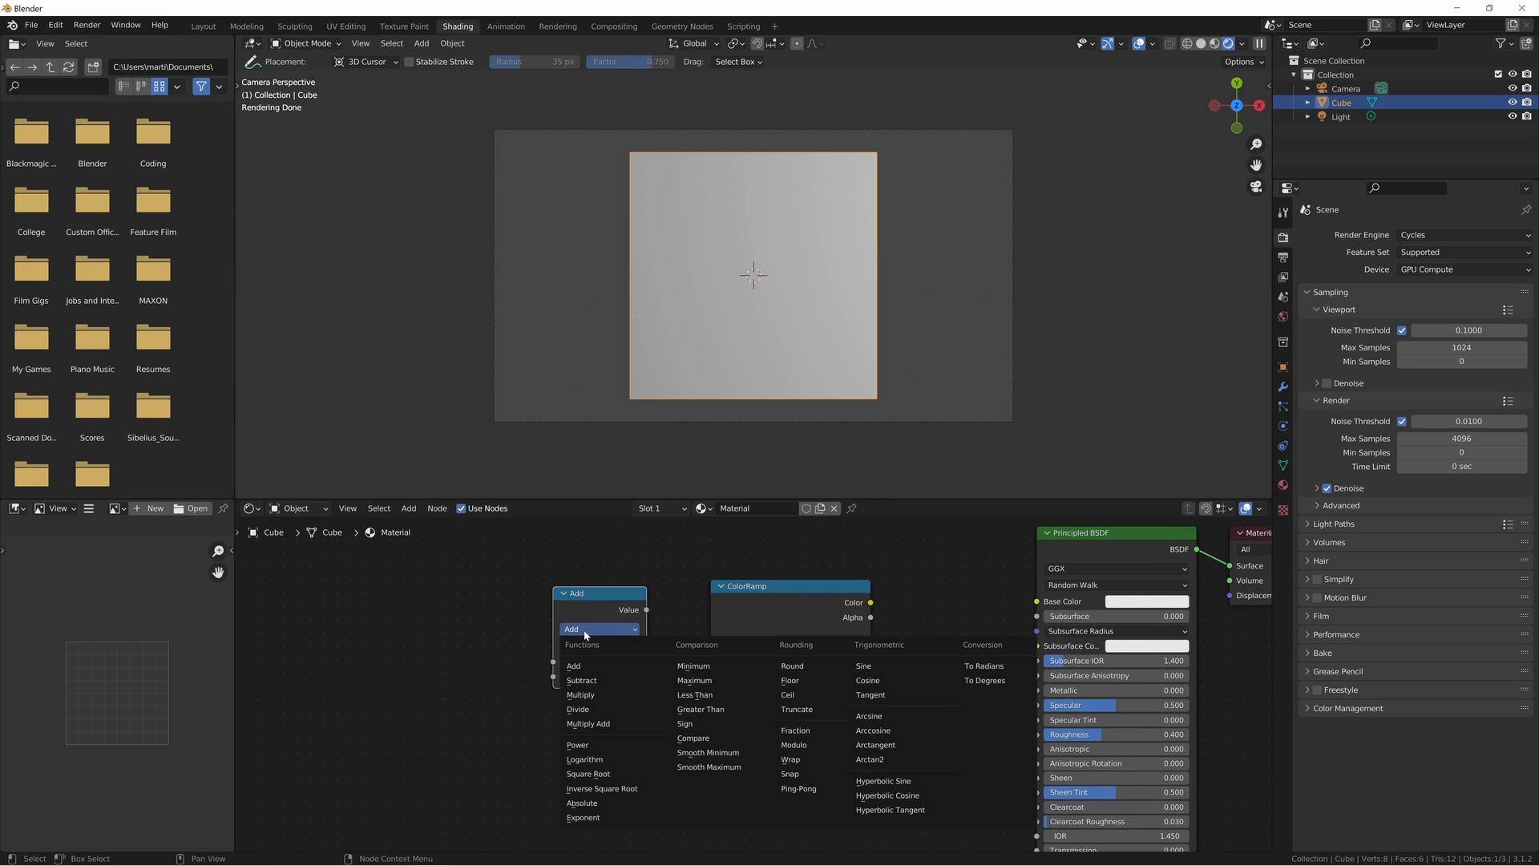
left_click(693, 738)
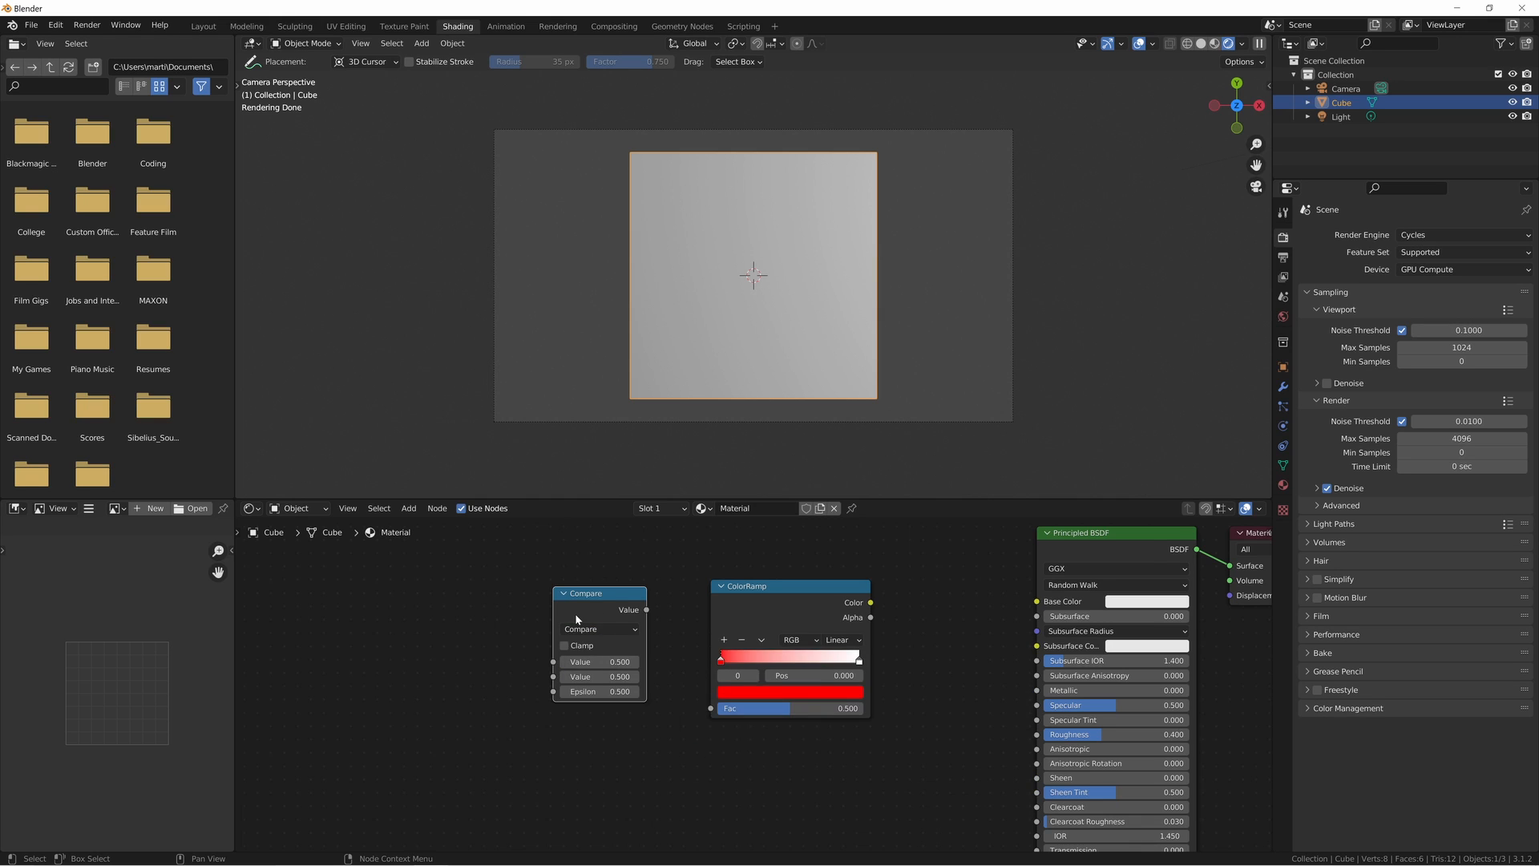
scroll(615, 631, "left", 2)
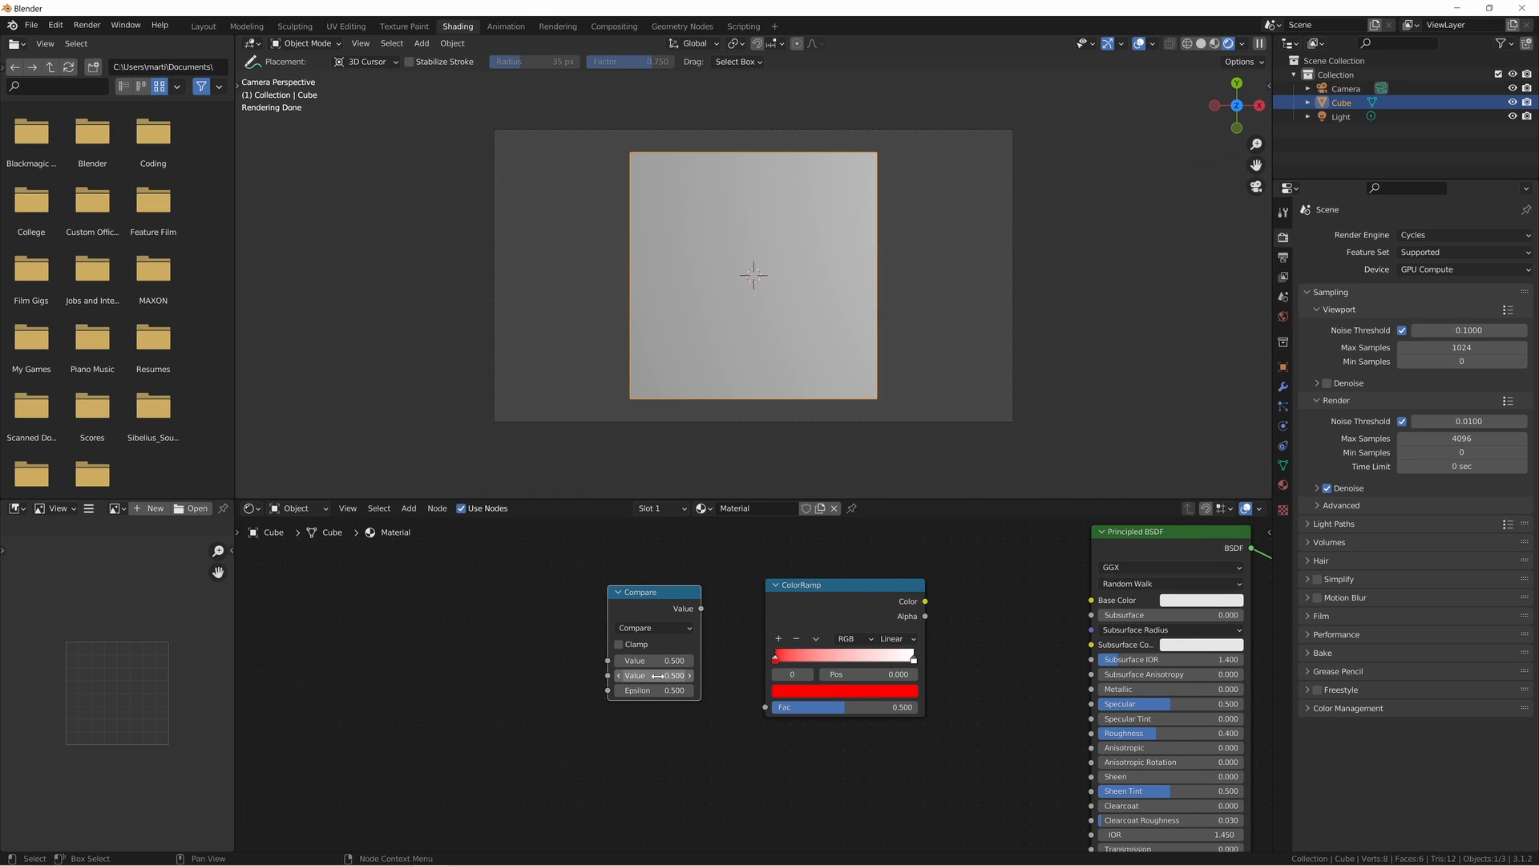
left_click_drag(701, 609, 662, 626)
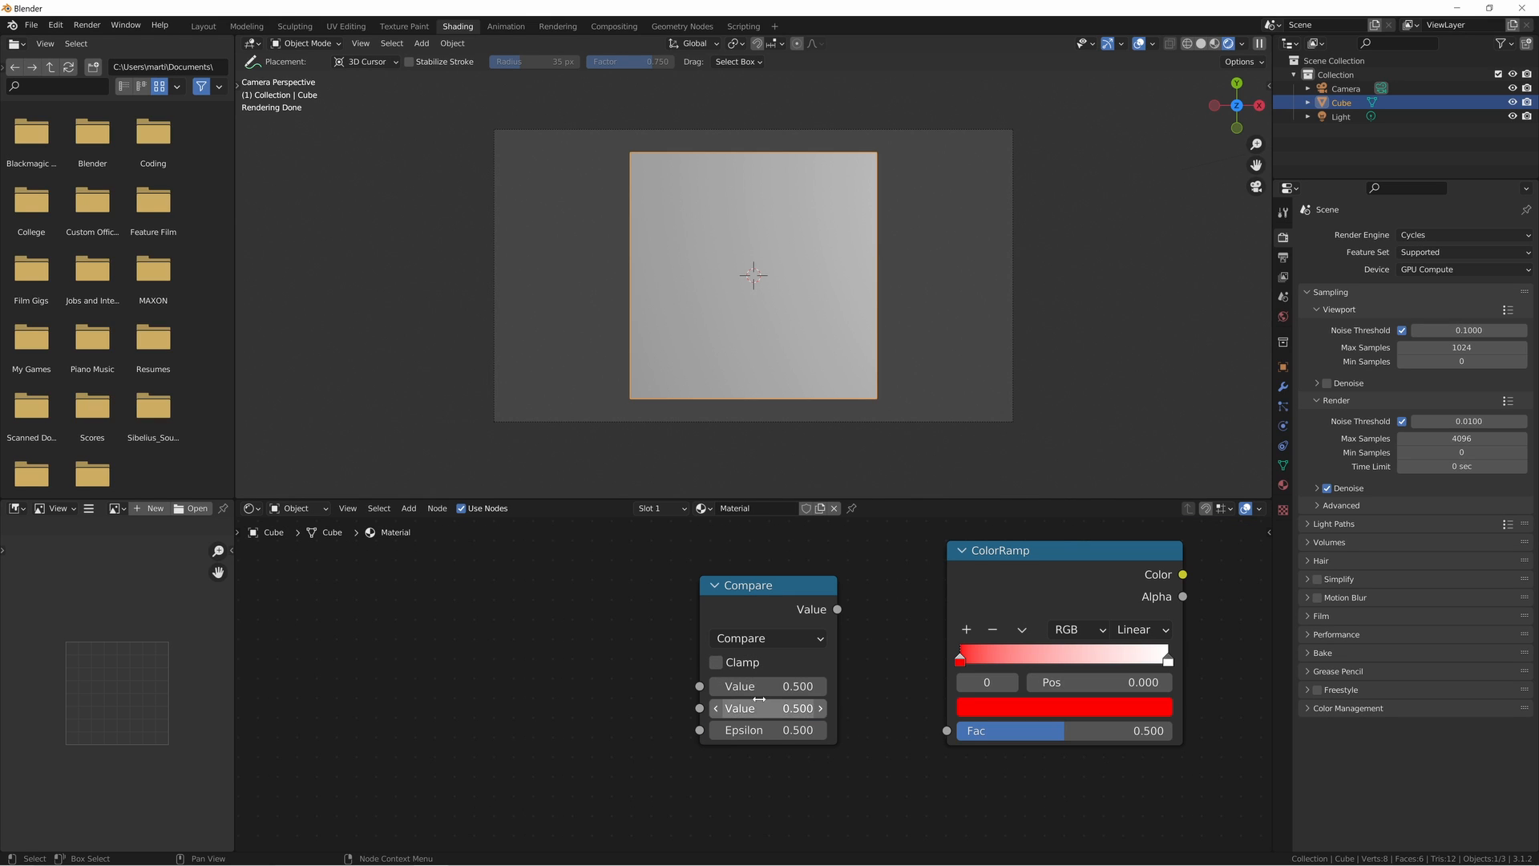
left_click_drag(783, 607, 785, 602)
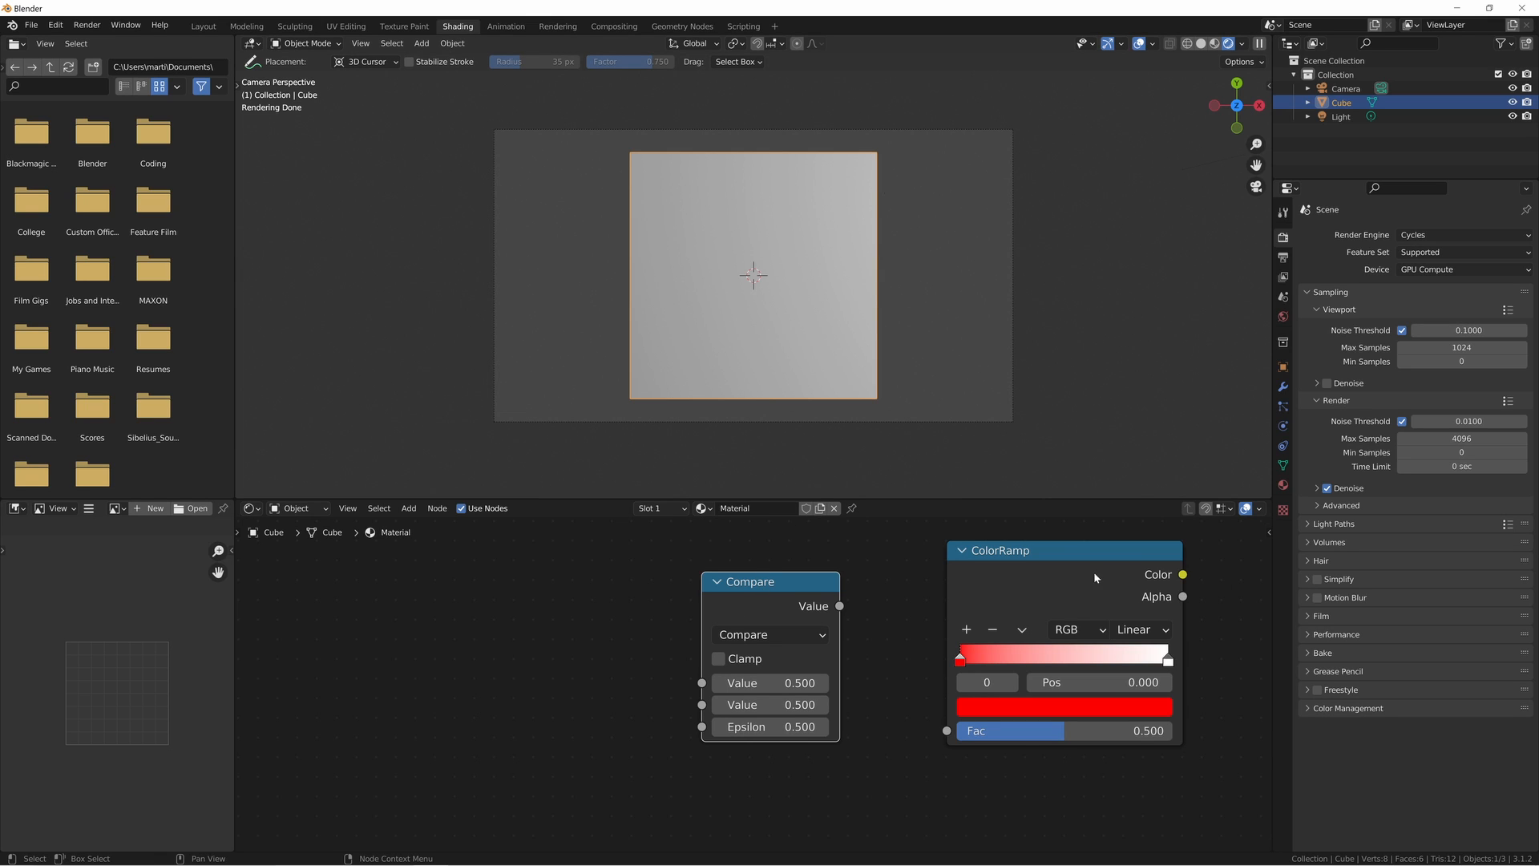
- Add the linked Texture Coordinate, Mapping and Image Texture setup and delete its Image Texture node
key("ctrl+t")
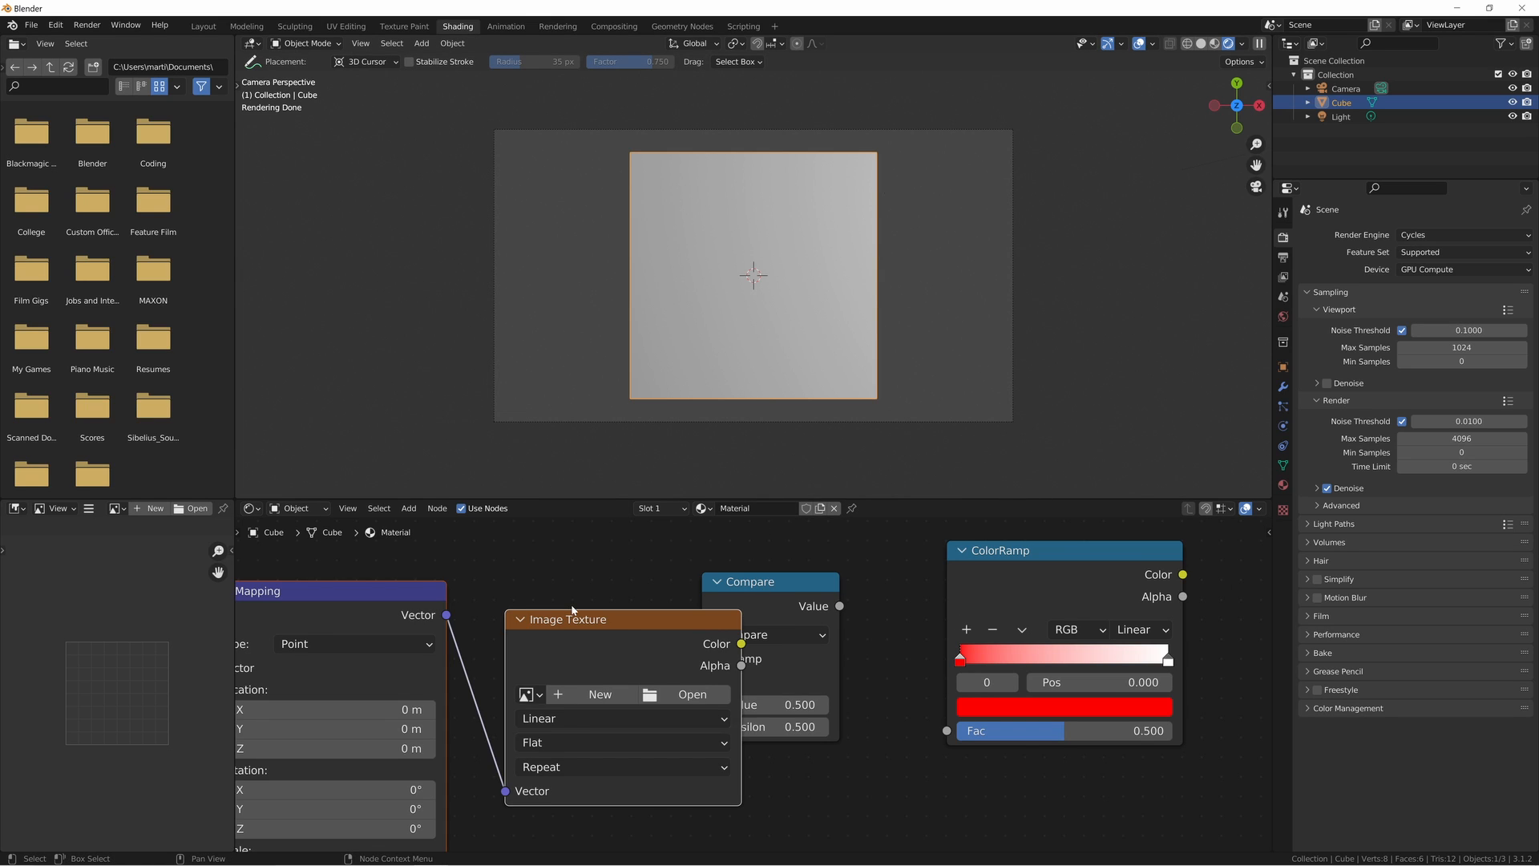
scroll(570, 610, "down", 3)
key("Home")
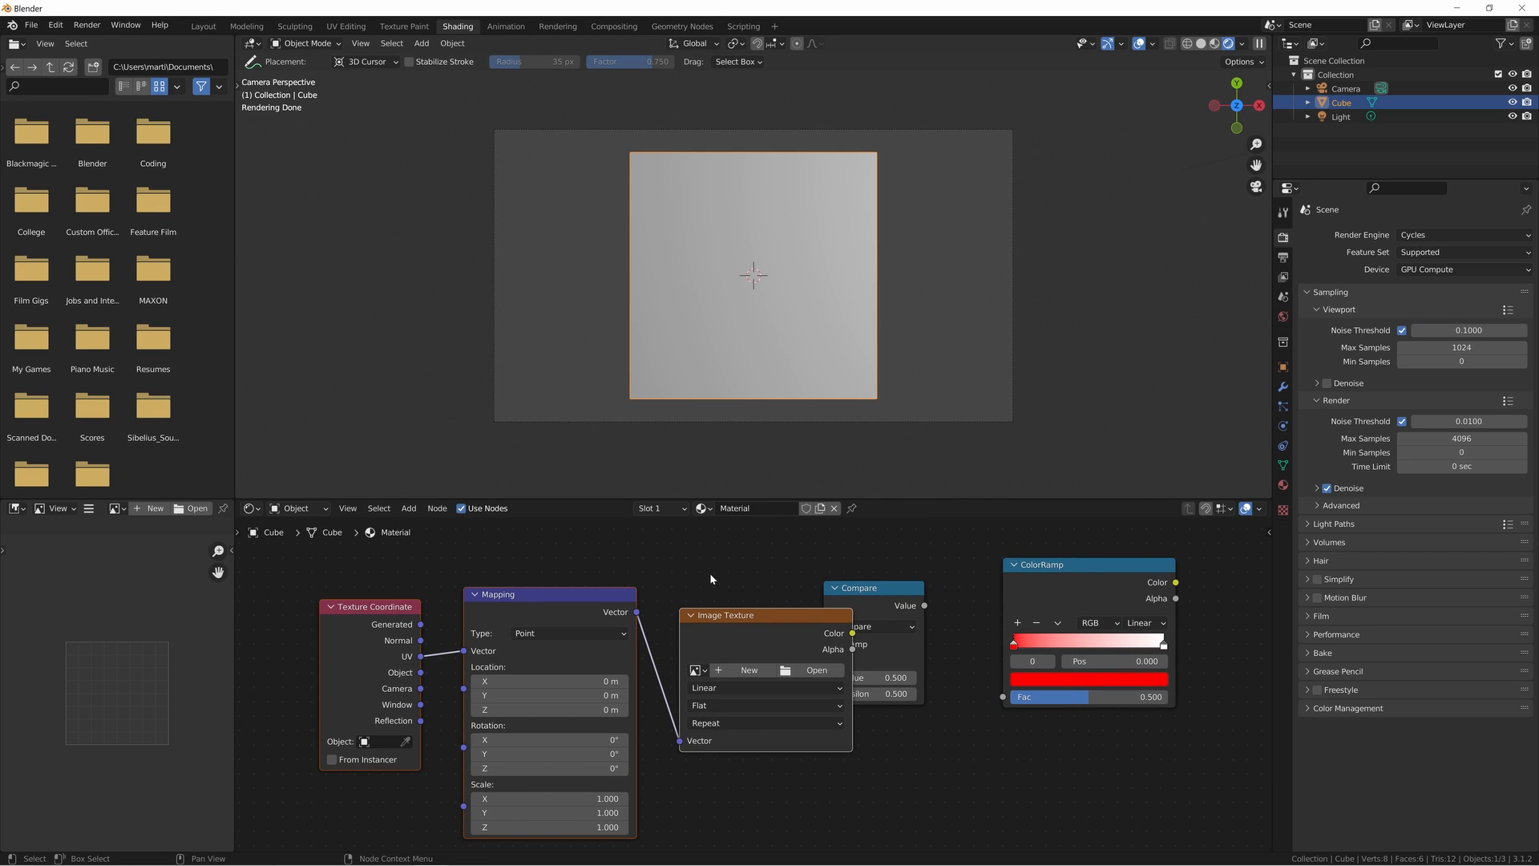
left_click(731, 627)
key("Delete")
- Connect the Texture Coordinate node's Generated output to the Mapping node's Vector input
middle_click_drag(678, 608, 741, 613)
scroll(717, 603, "up", 3)
middle_click_drag(401, 622, 378, 619)
left_click_drag(384, 603, 438, 637)
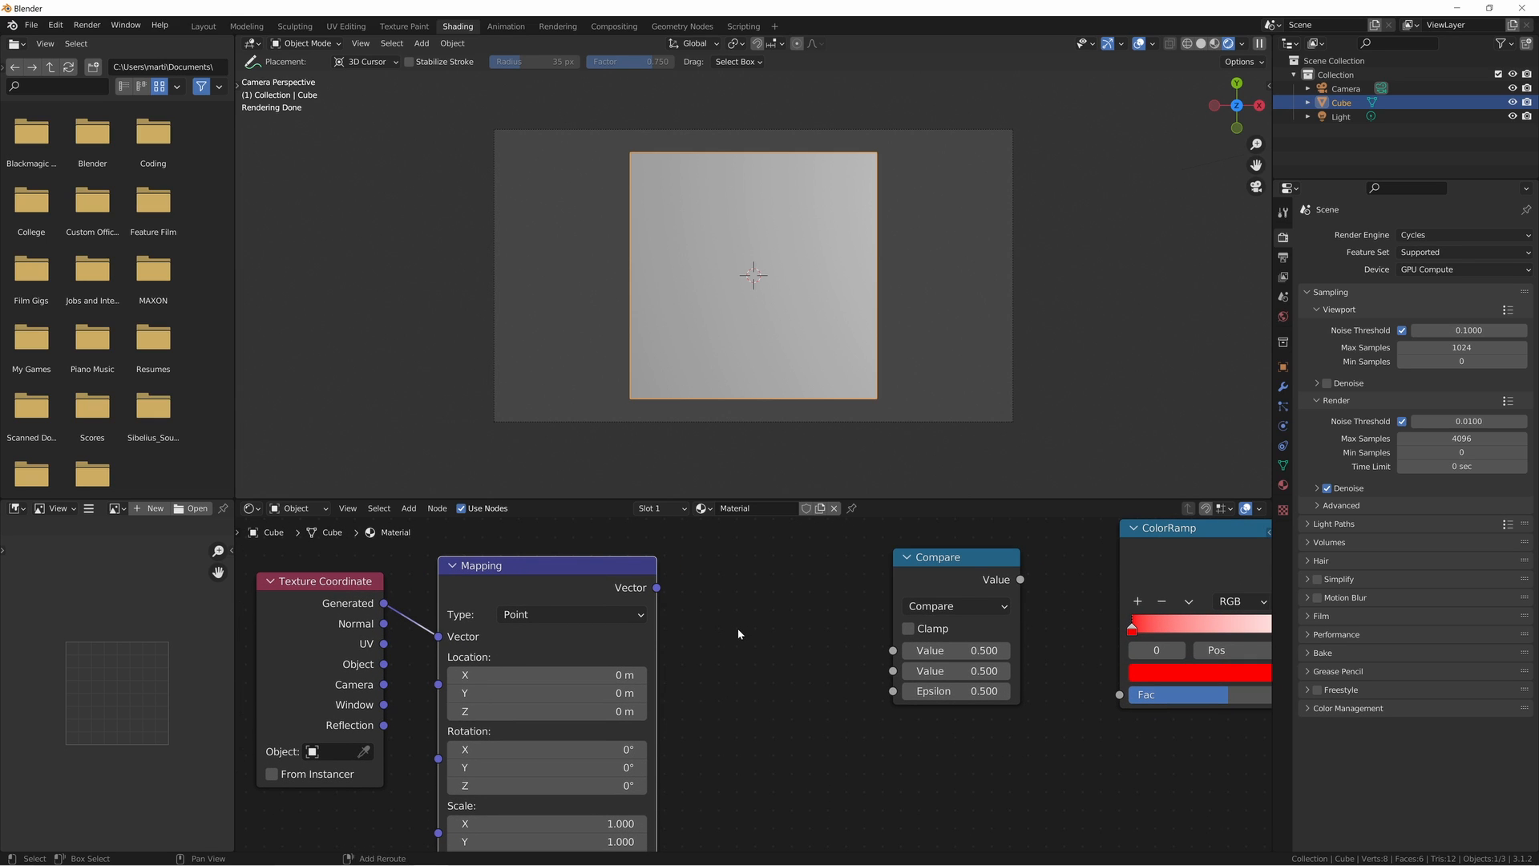
- Add a Separate XYZ node between Mapping and Compare and feed it the Mapping node's Vector output
key("shift+a")
type("sep")
type("x")
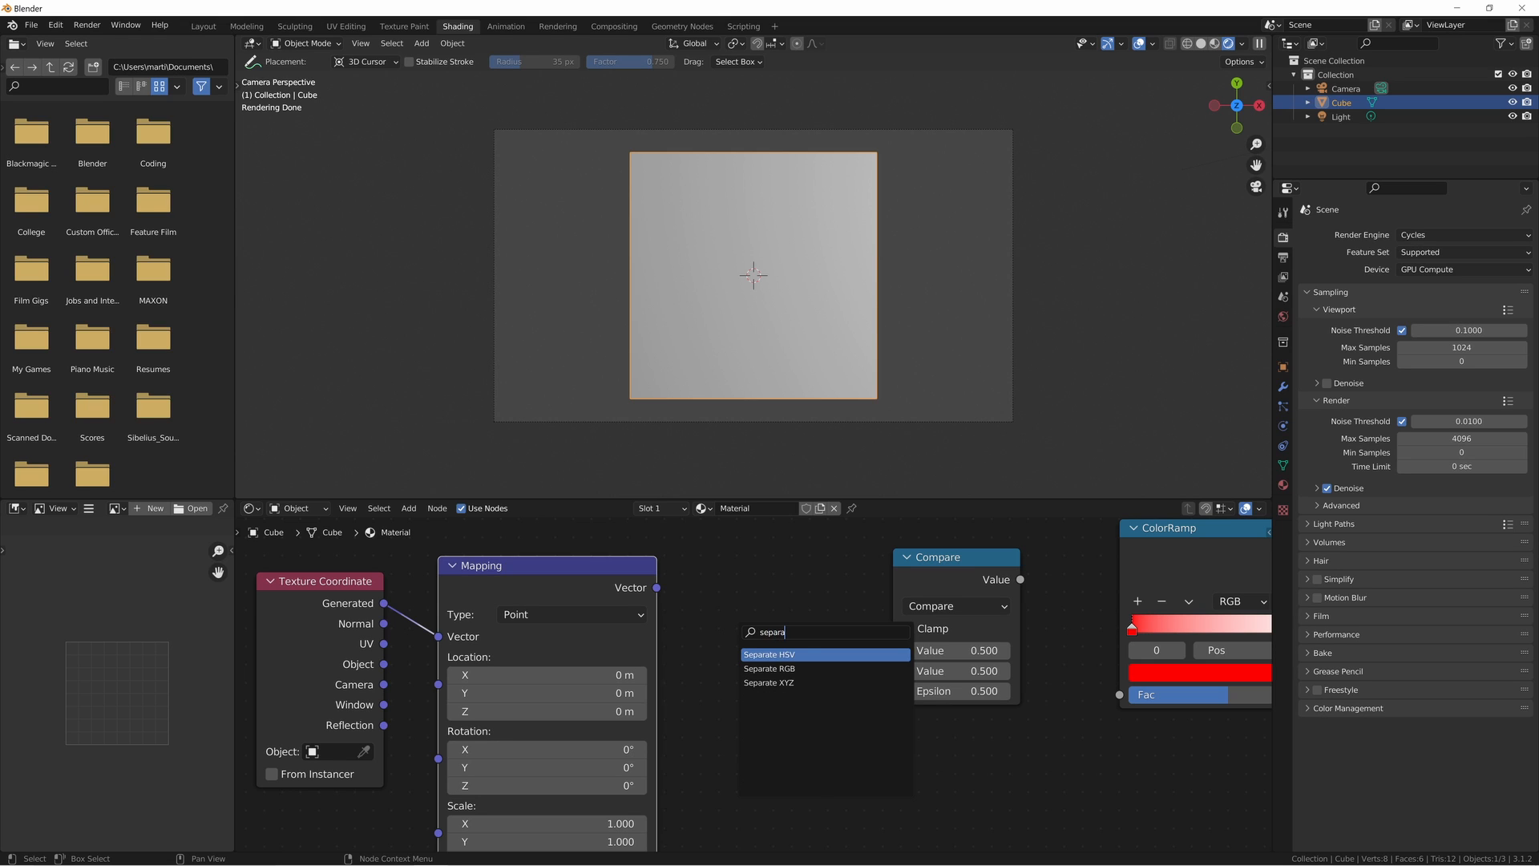
key("Return")
left_click(738, 630)
left_click_drag(656, 588, 749, 700)
middle_click_drag(749, 701, 737, 698)
left_click(756, 603)
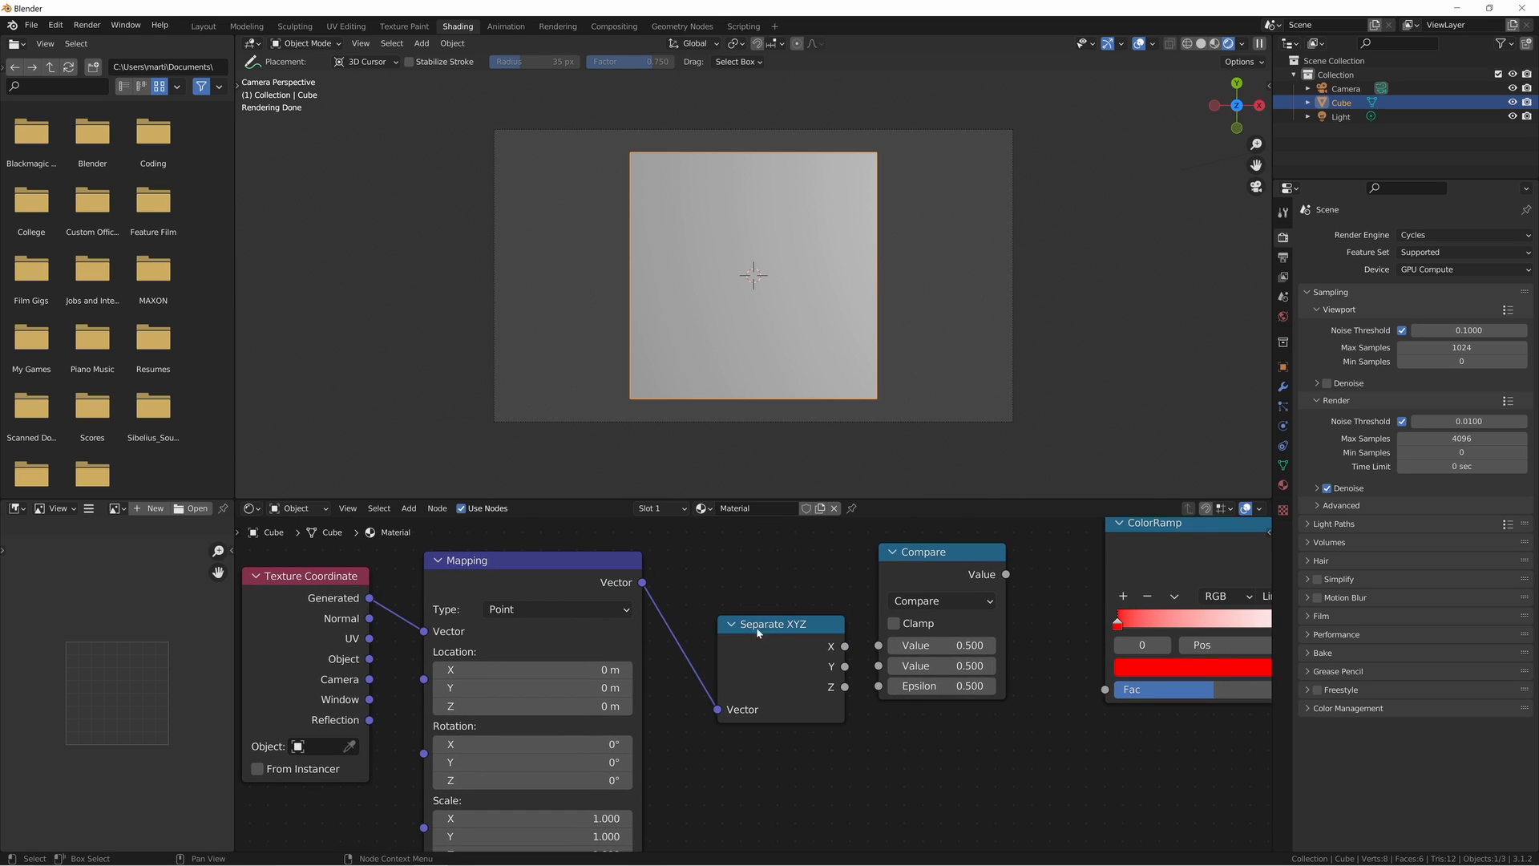
- Link Separate XYZ's X output to Compare's first Value input and Compare's Value output to the ColorRamp's Fac
left_click_drag(832, 648, 880, 646)
middle_click_drag(764, 634, 568, 646)
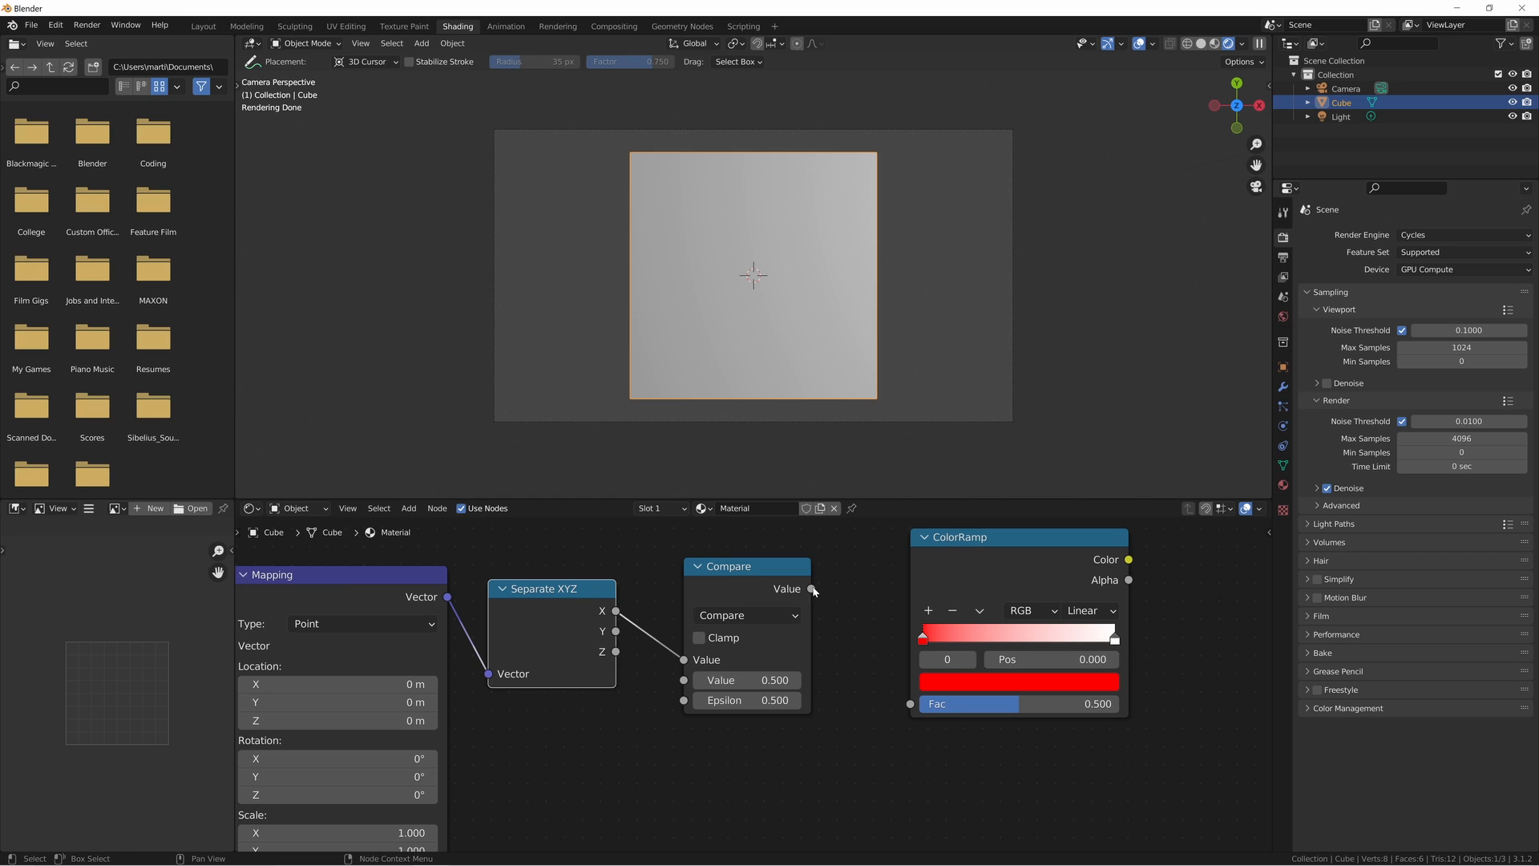
left_click_drag(814, 591, 910, 704)
- Connect the ColorRamp's Color output to the Principled BSDF's Base Color
middle_click_drag(1006, 622, 763, 631)
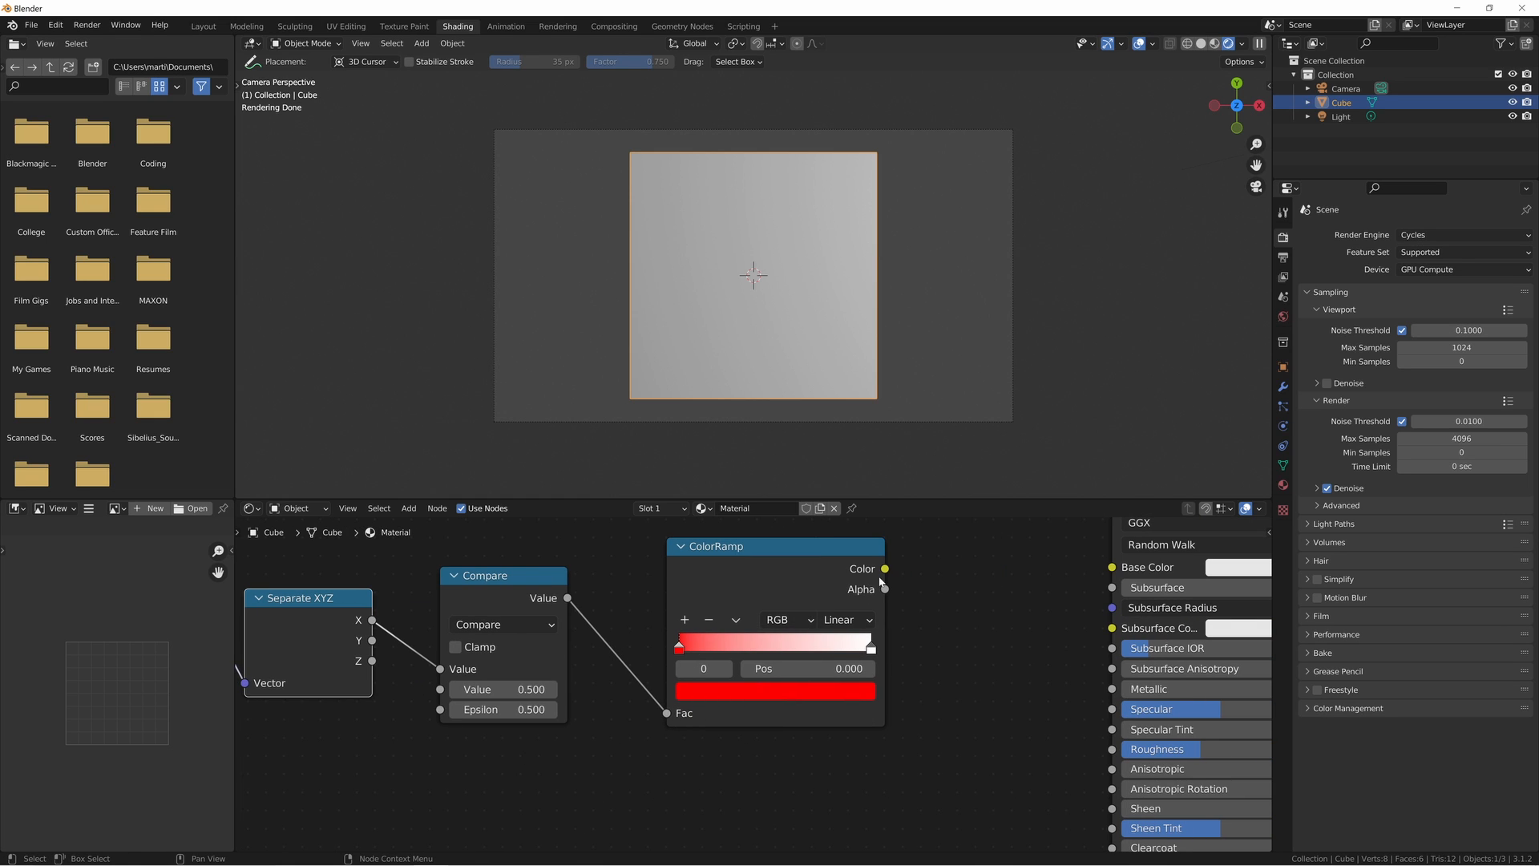
left_click_drag(885, 569, 1112, 567)
middle_click_drag(1109, 529, 910, 595)
middle_click_drag(790, 751, 929, 696)
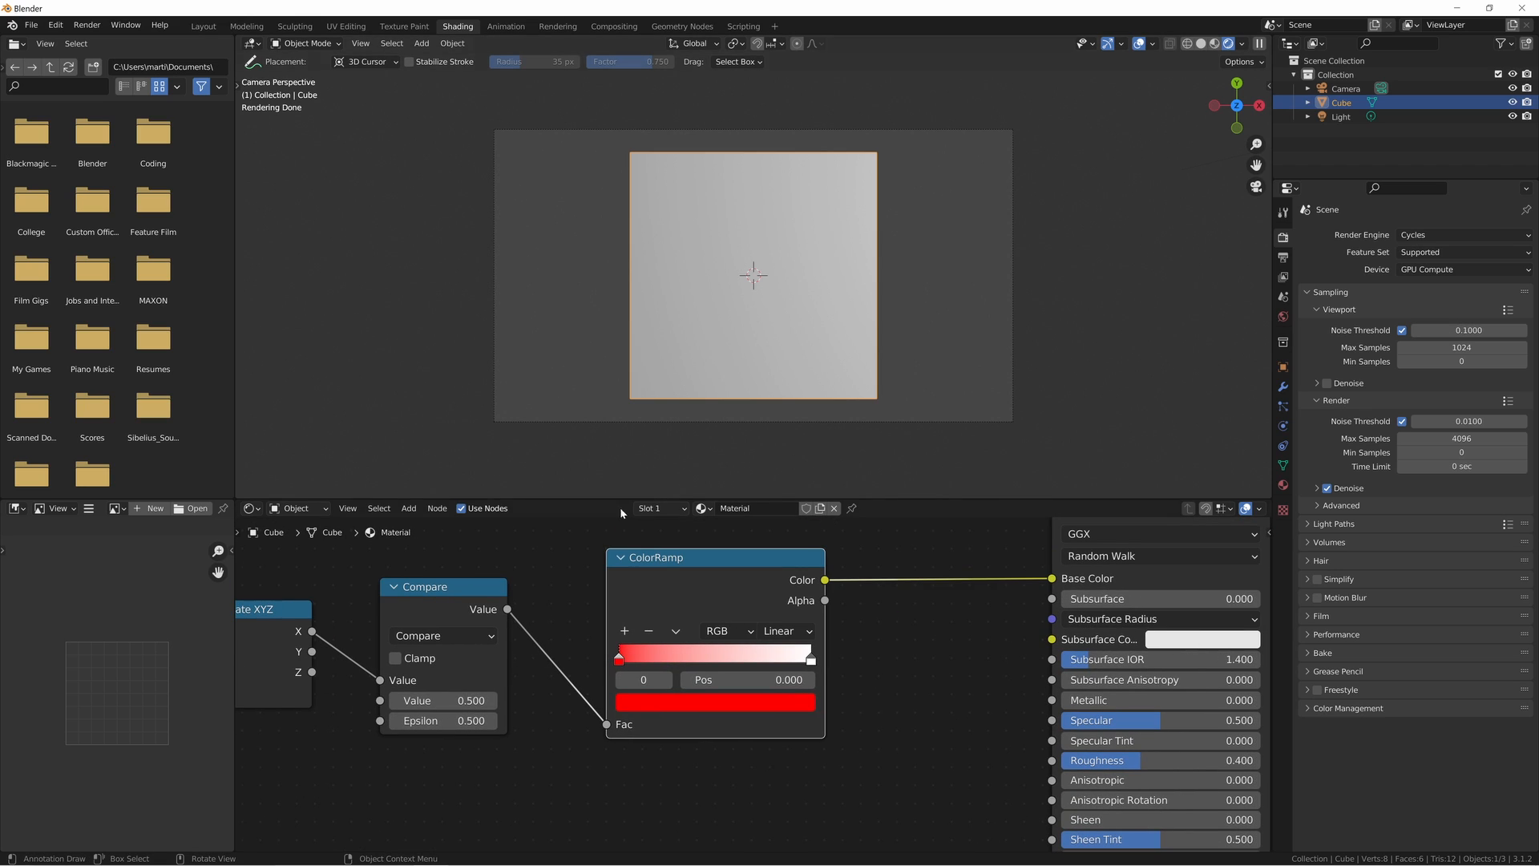
middle_click_drag(540, 575, 759, 614)
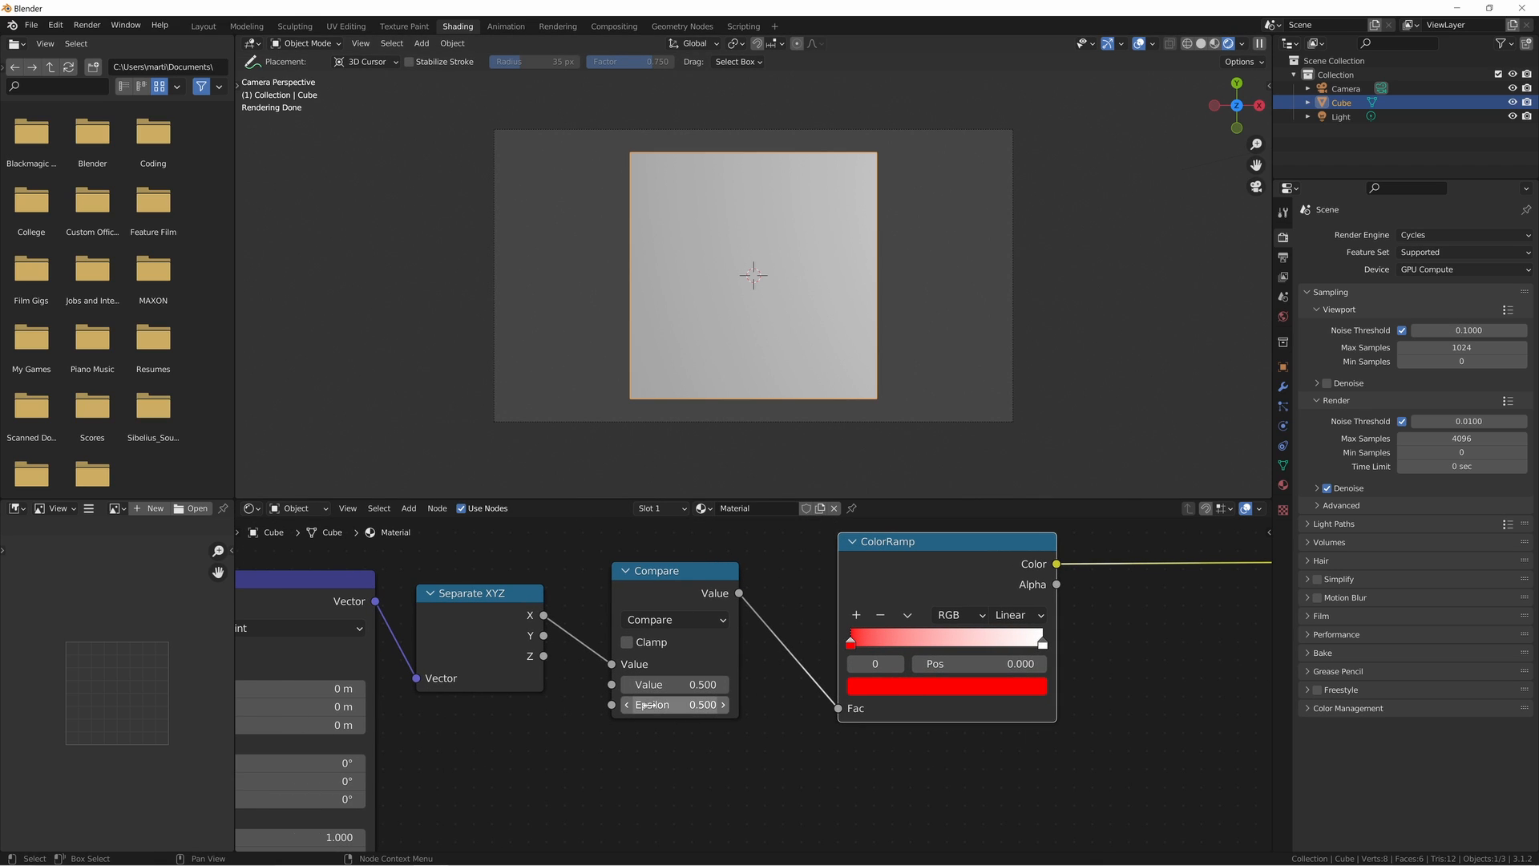
- Annotate the cube face with a mark at its centre, 0 and -.5 beside one side edge, and 1 and +.5 beside the other
left_click(755, 273)
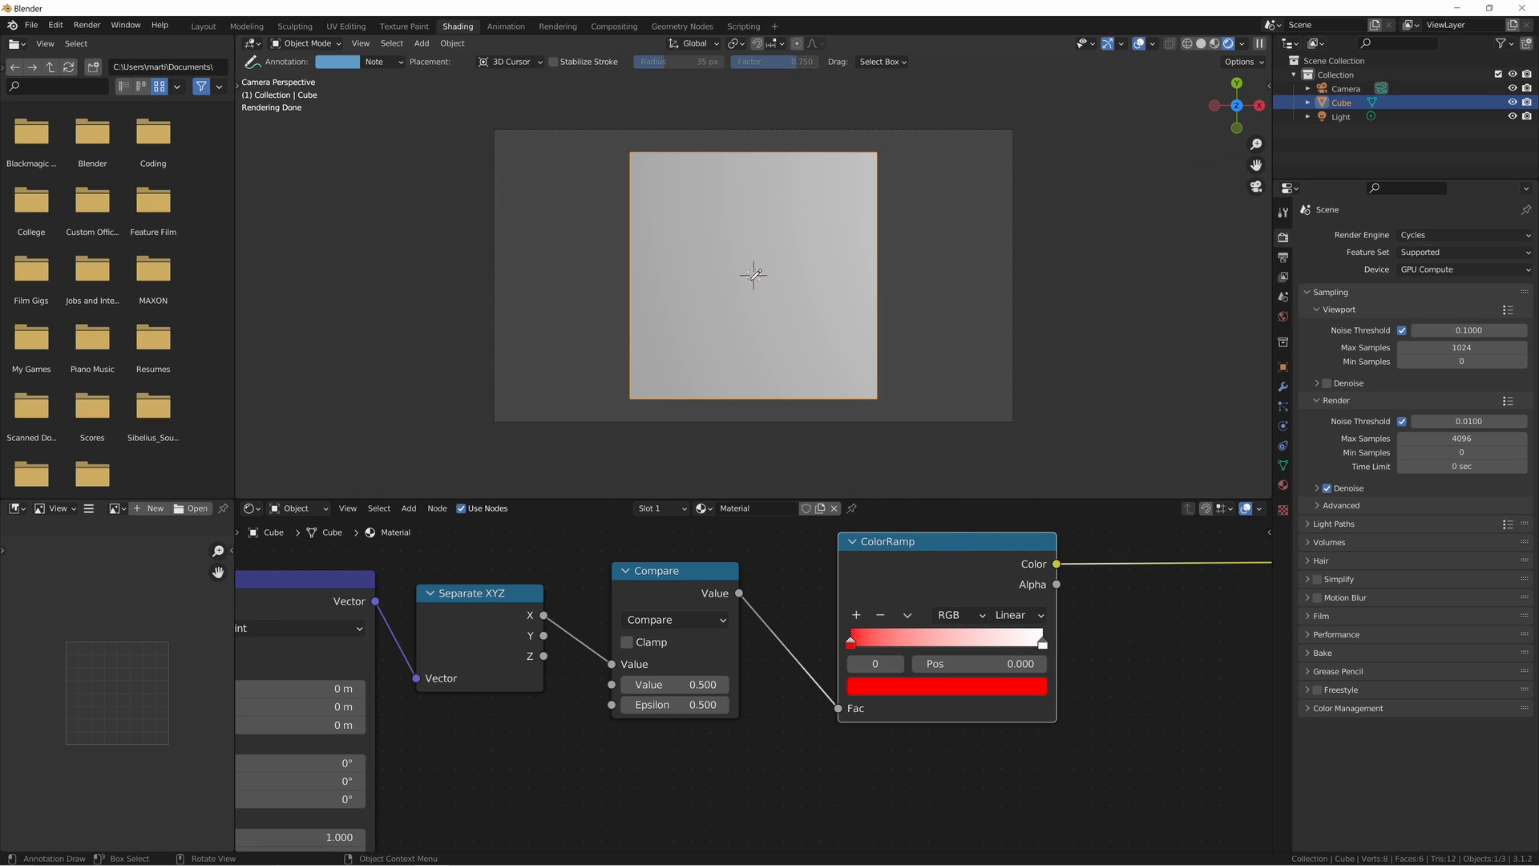
left_click_drag(751, 280, 757, 280)
left_click_drag(617, 270, 622, 276)
left_click_drag(909, 255, 906, 293)
left_click_drag(914, 315, 903, 339)
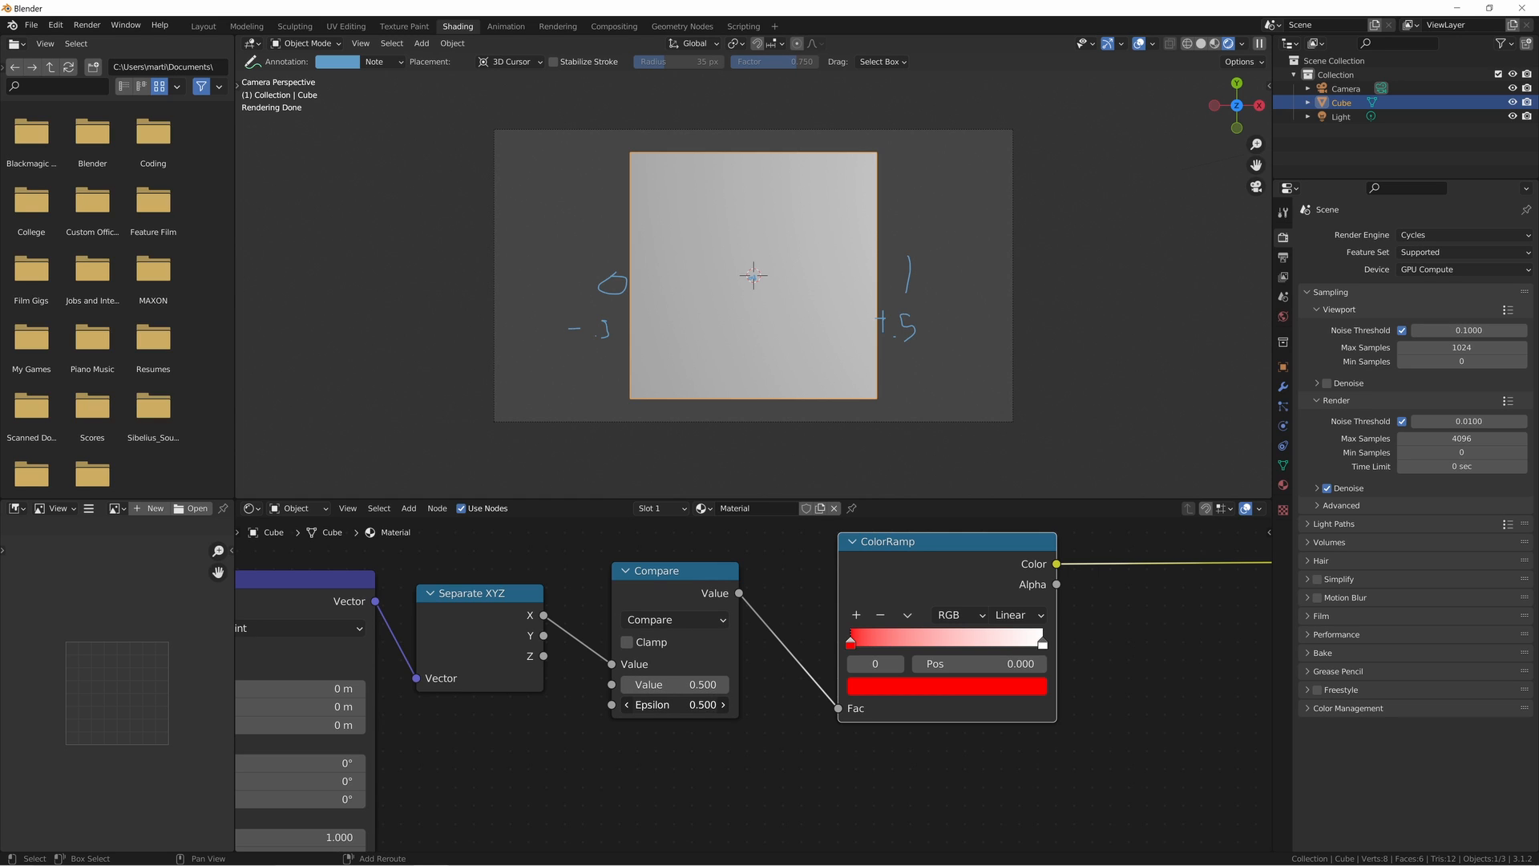
- Set the Compare node's Epsilon to 0.060
left_click_drag(673, 704, 563, 705)
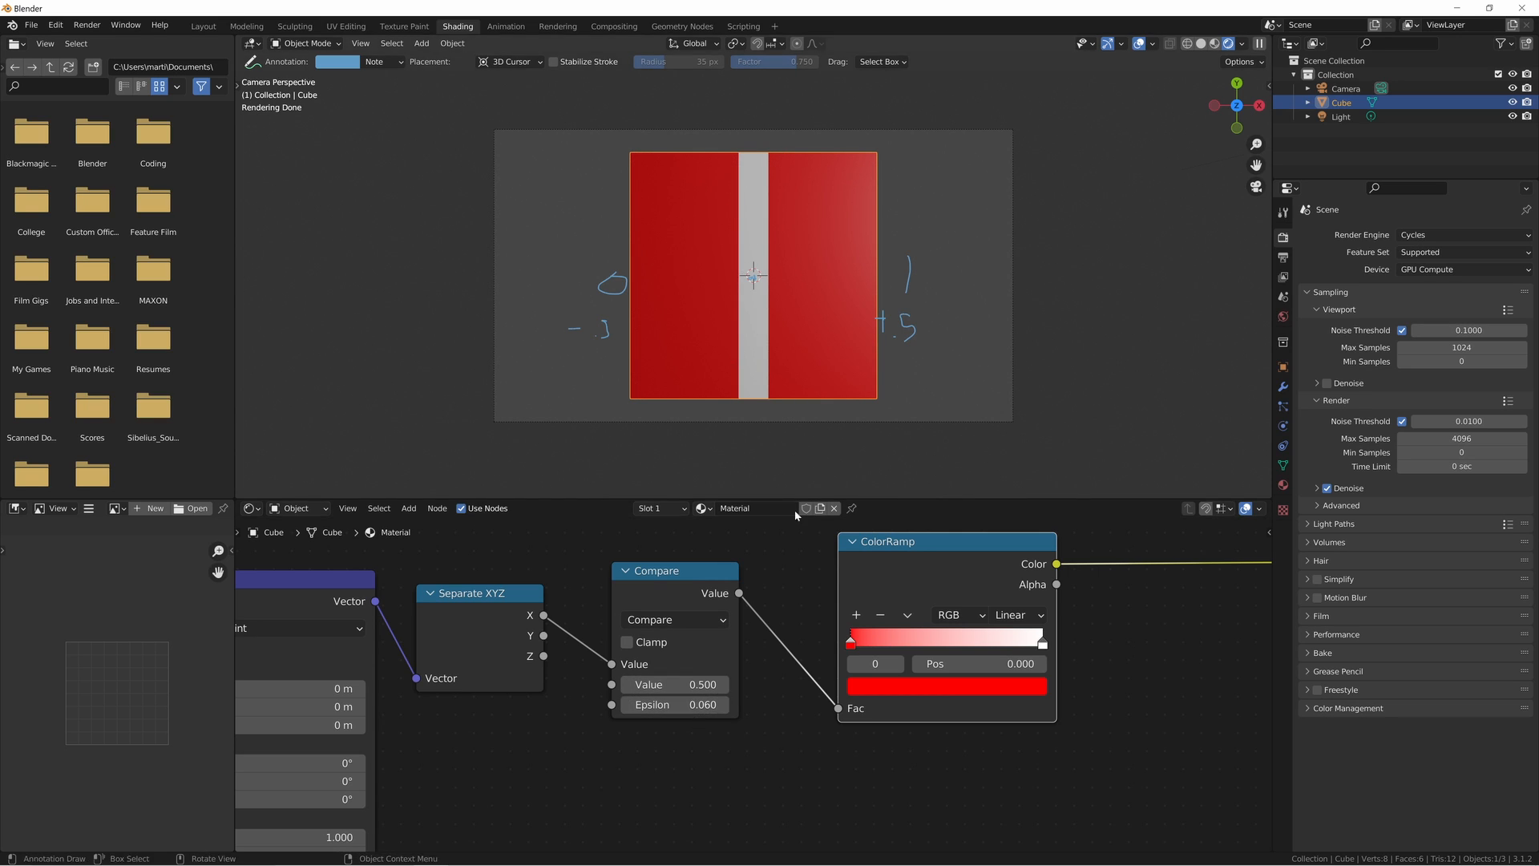
scroll(651, 734, "up", 1)
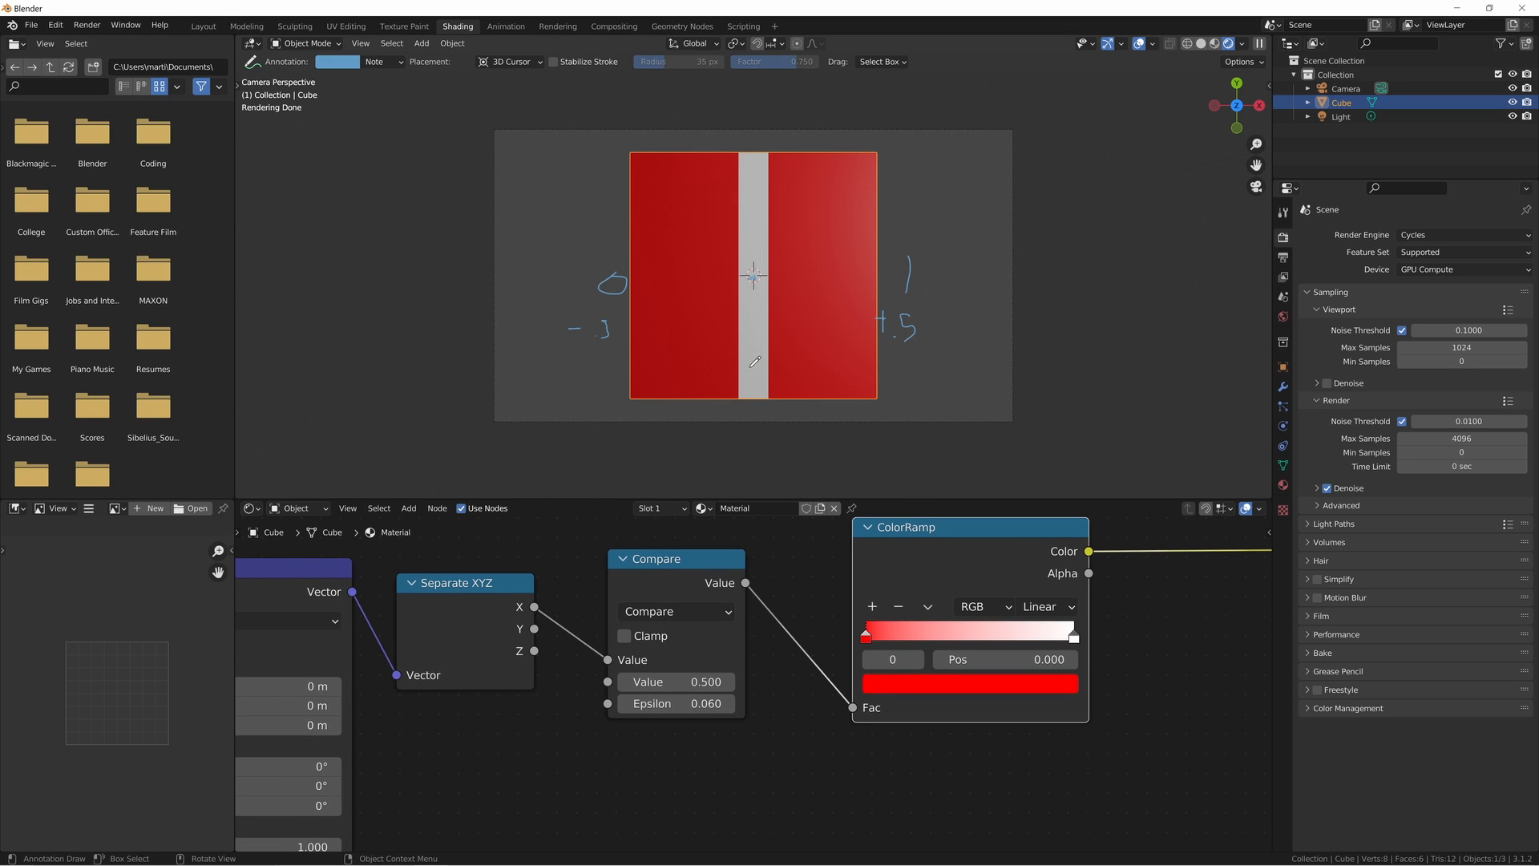
- Add a White Noise Texture node between the Mapping and Separate XYZ nodes, just below their link
middle_click_drag(608, 776, 639, 771)
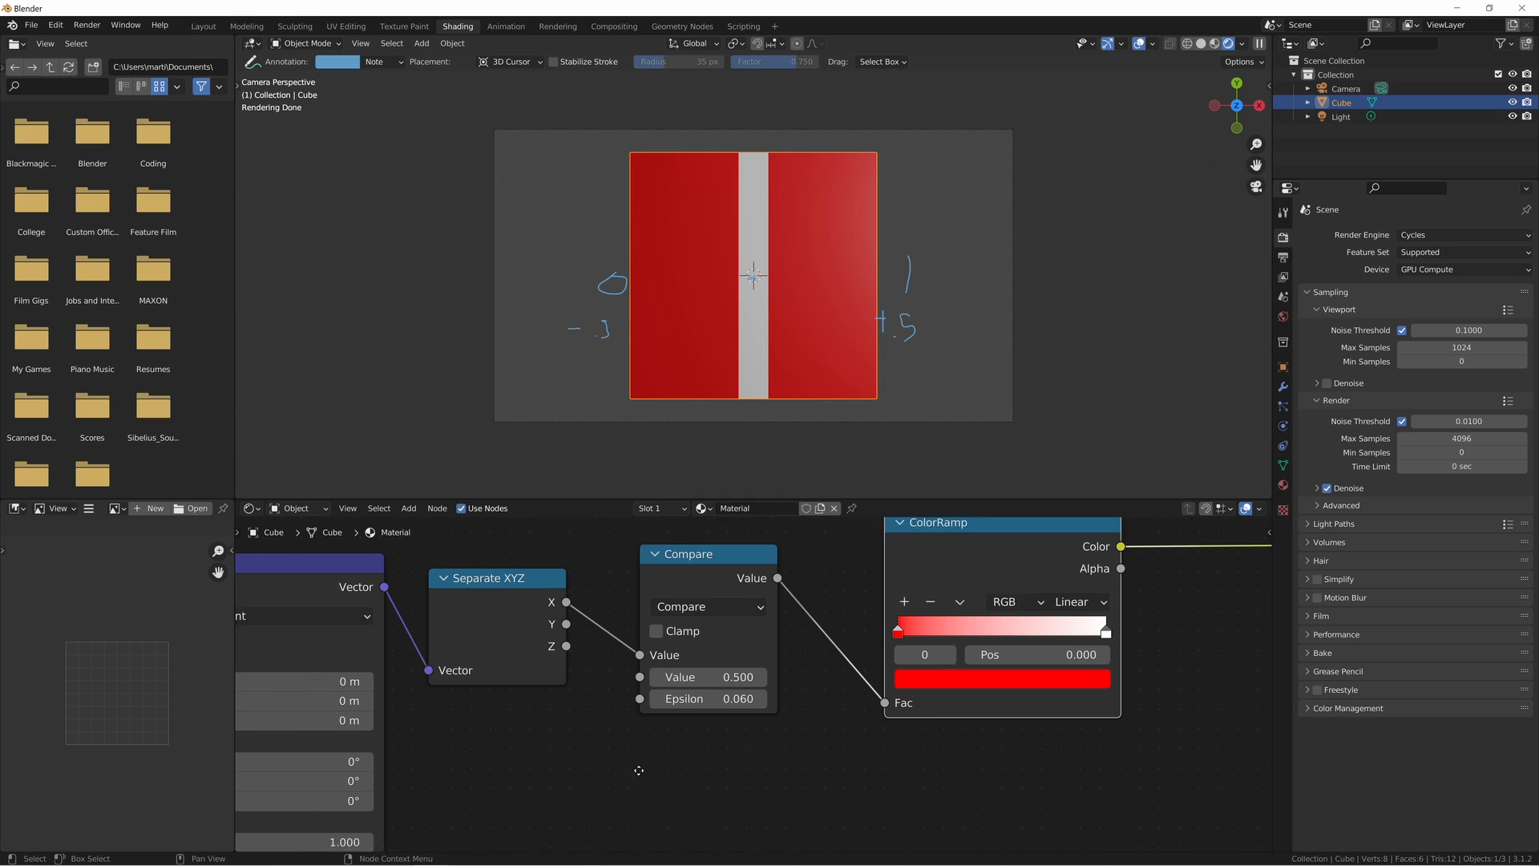
scroll(688, 739, "down", 3)
left_click_drag(447, 585, 513, 631)
left_click(638, 683)
key("shift+a")
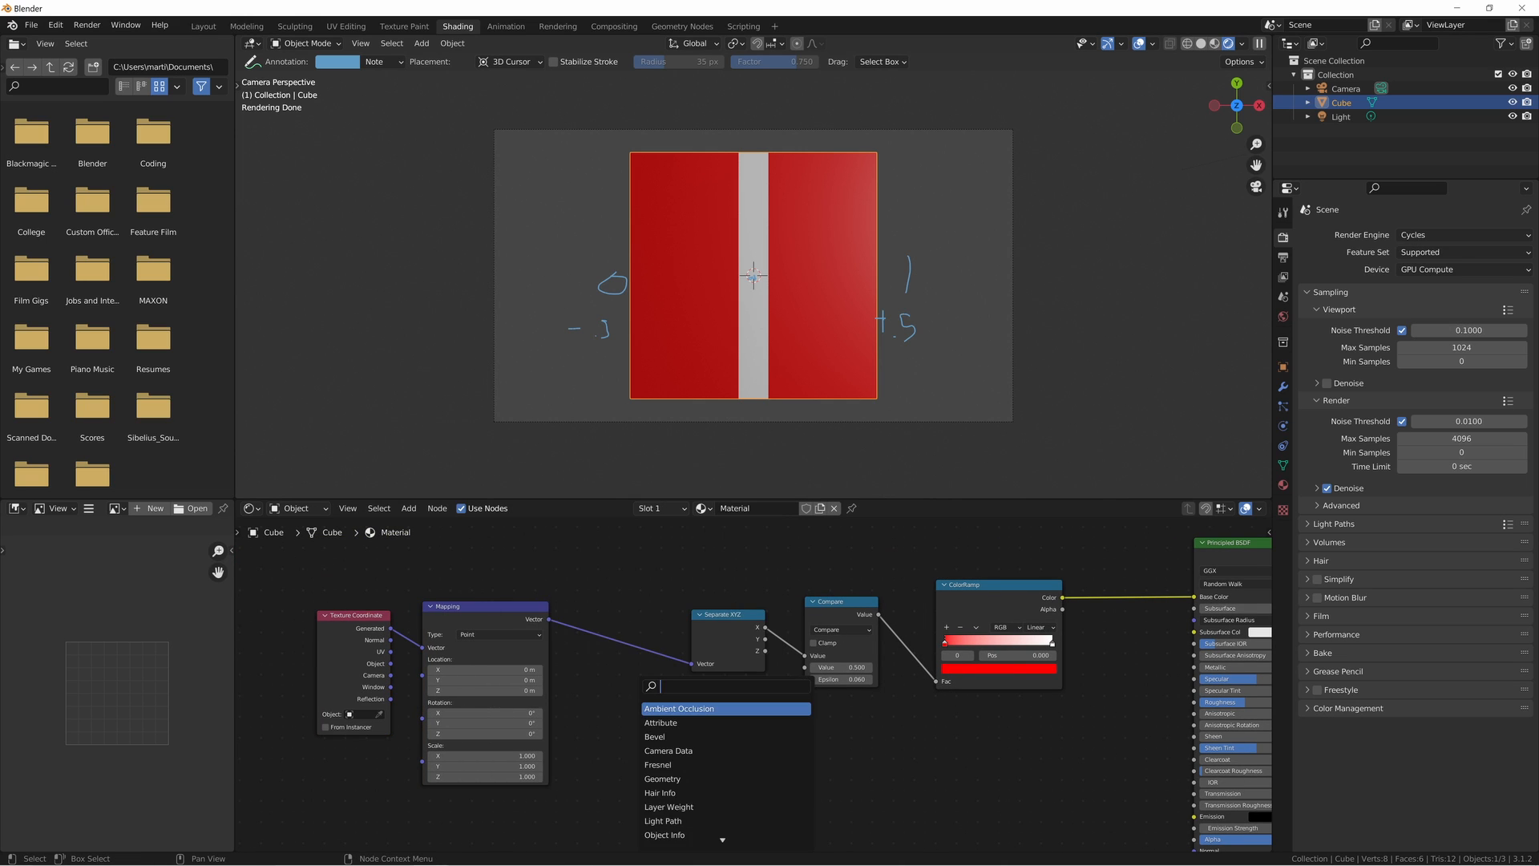
type("white n")
key("Return")
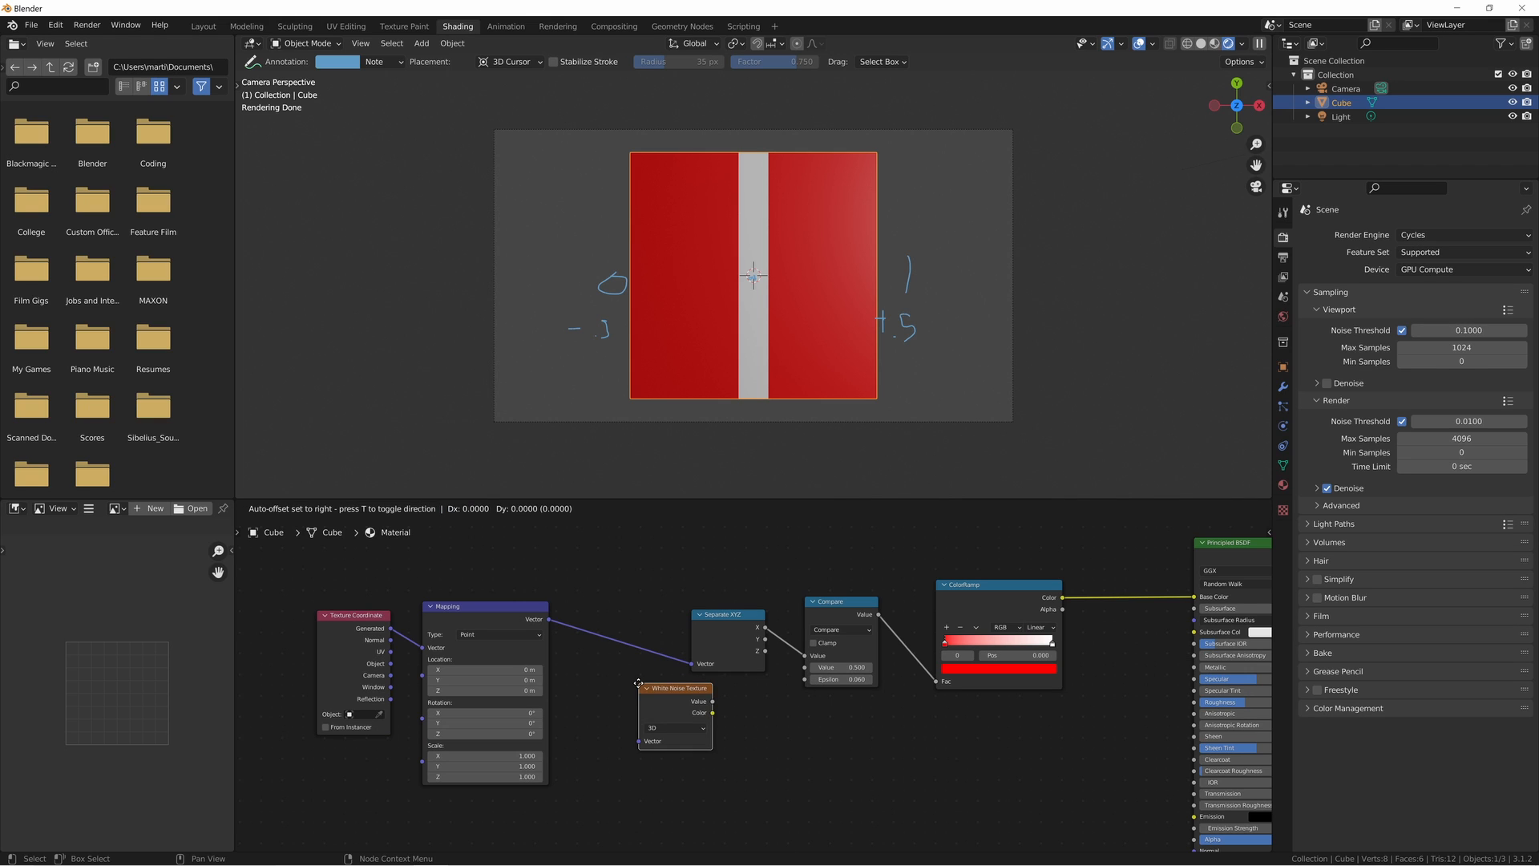
left_click(570, 723)
- Insert a Mix color node on the link between Mapping and Separate XYZ
key("shift+a")
left_click(571, 692)
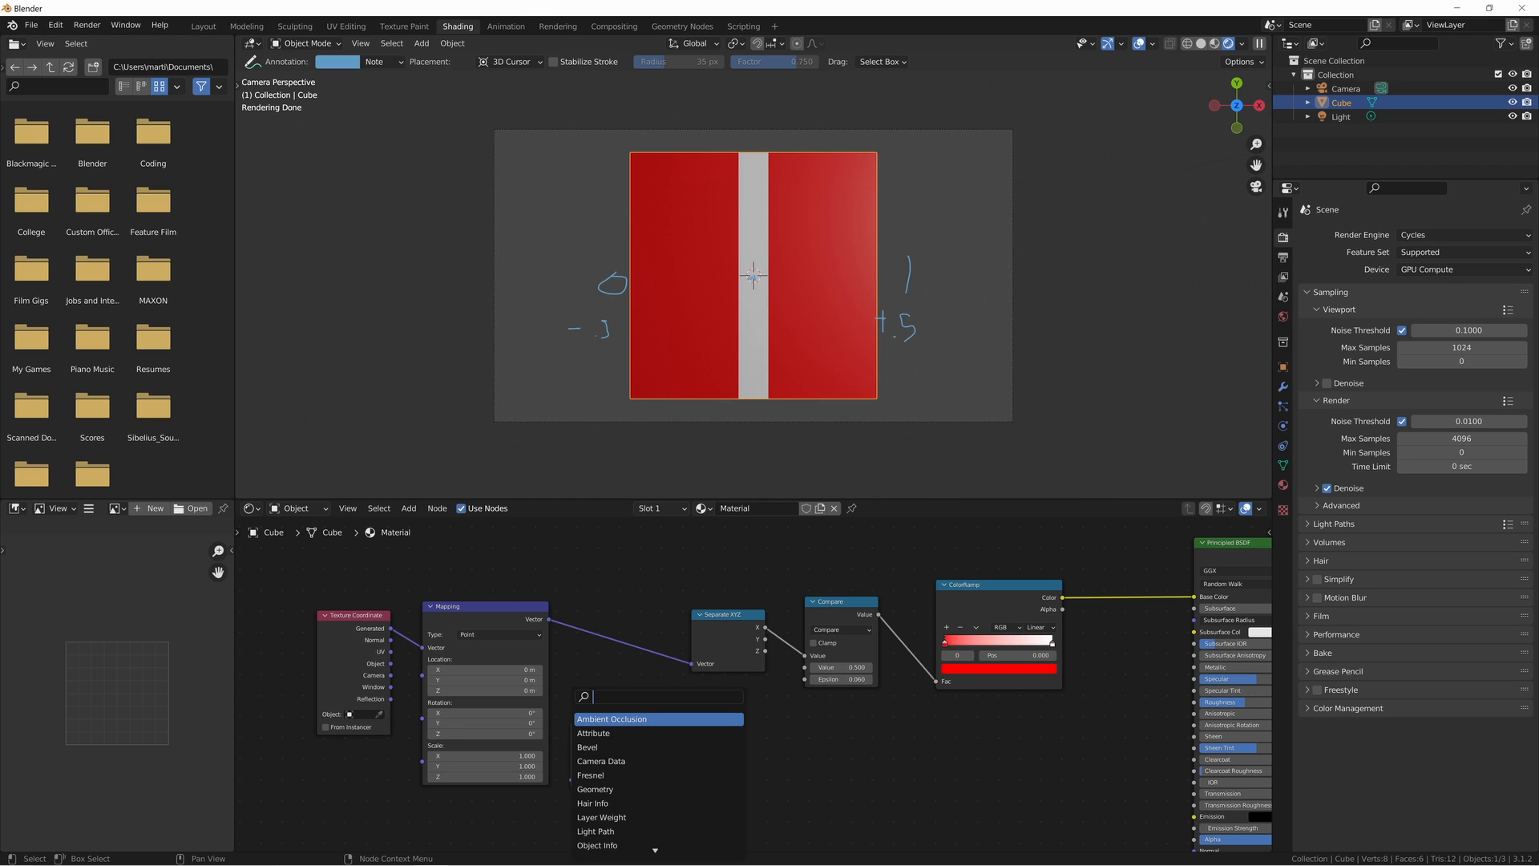
type("mix")
key("Return")
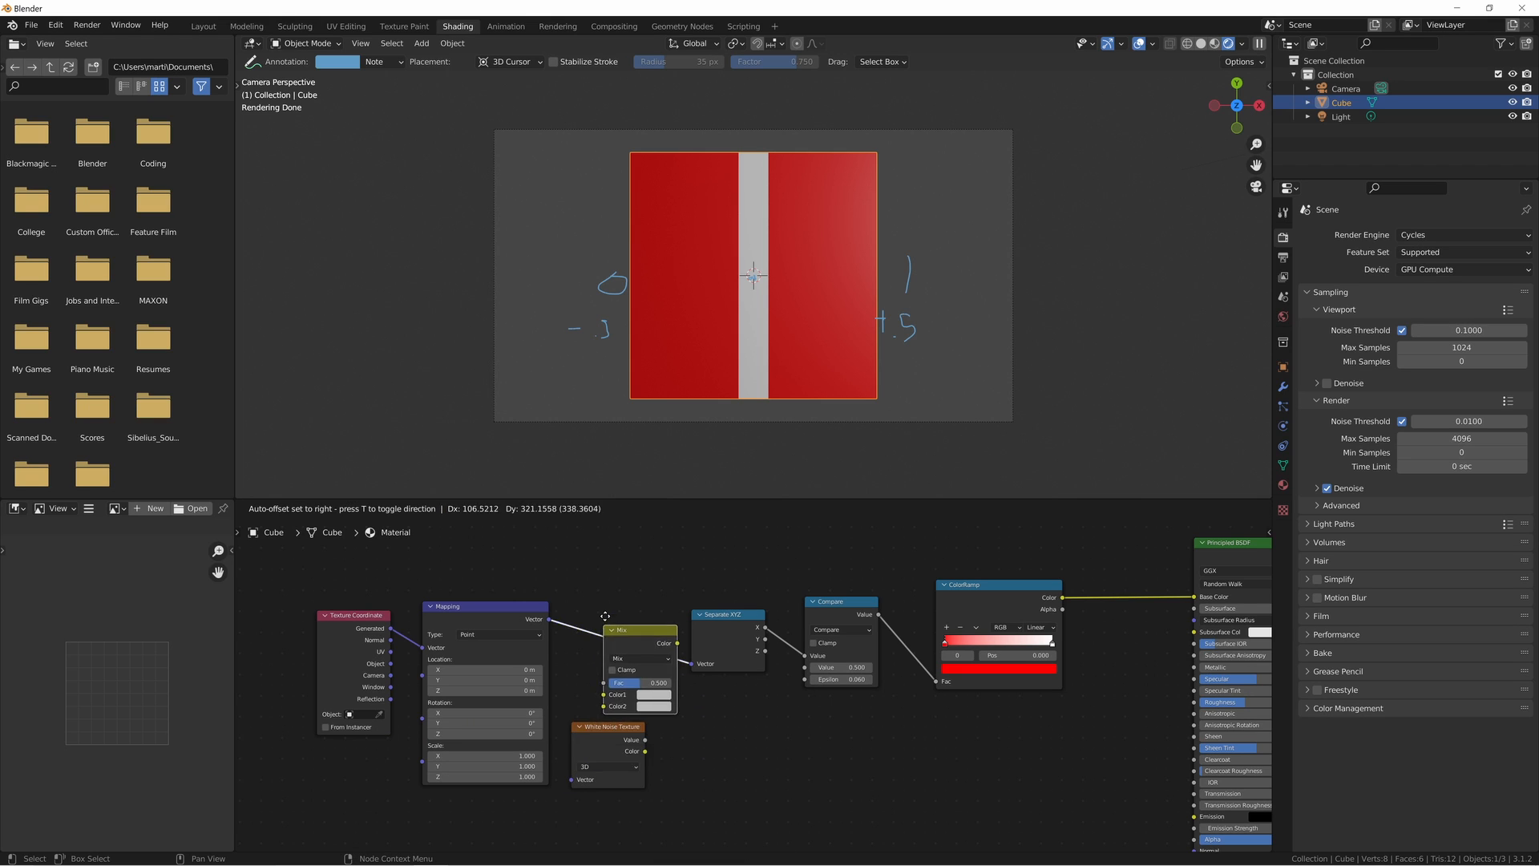
left_click(609, 618)
- Link Mapping's Vector to the White Noise Texture and the noise Color to the Mix node's Color2, with Fac at 0
middle_click_drag(626, 763, 654, 763)
left_click_drag(343, 590, 507, 656)
left_click_drag(659, 748, 645, 672)
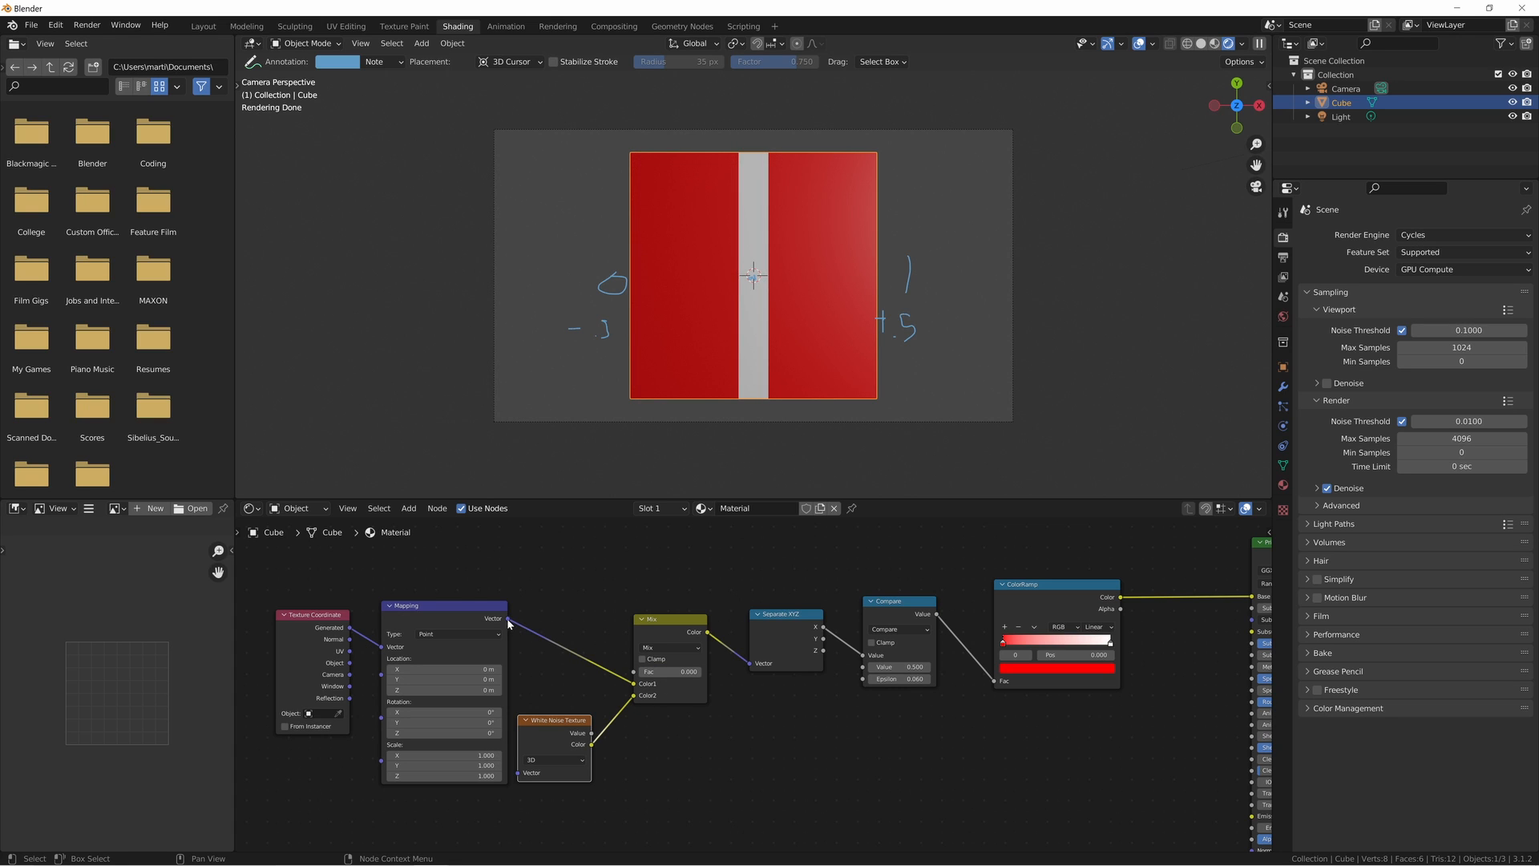
left_click_drag(508, 619, 564, 728)
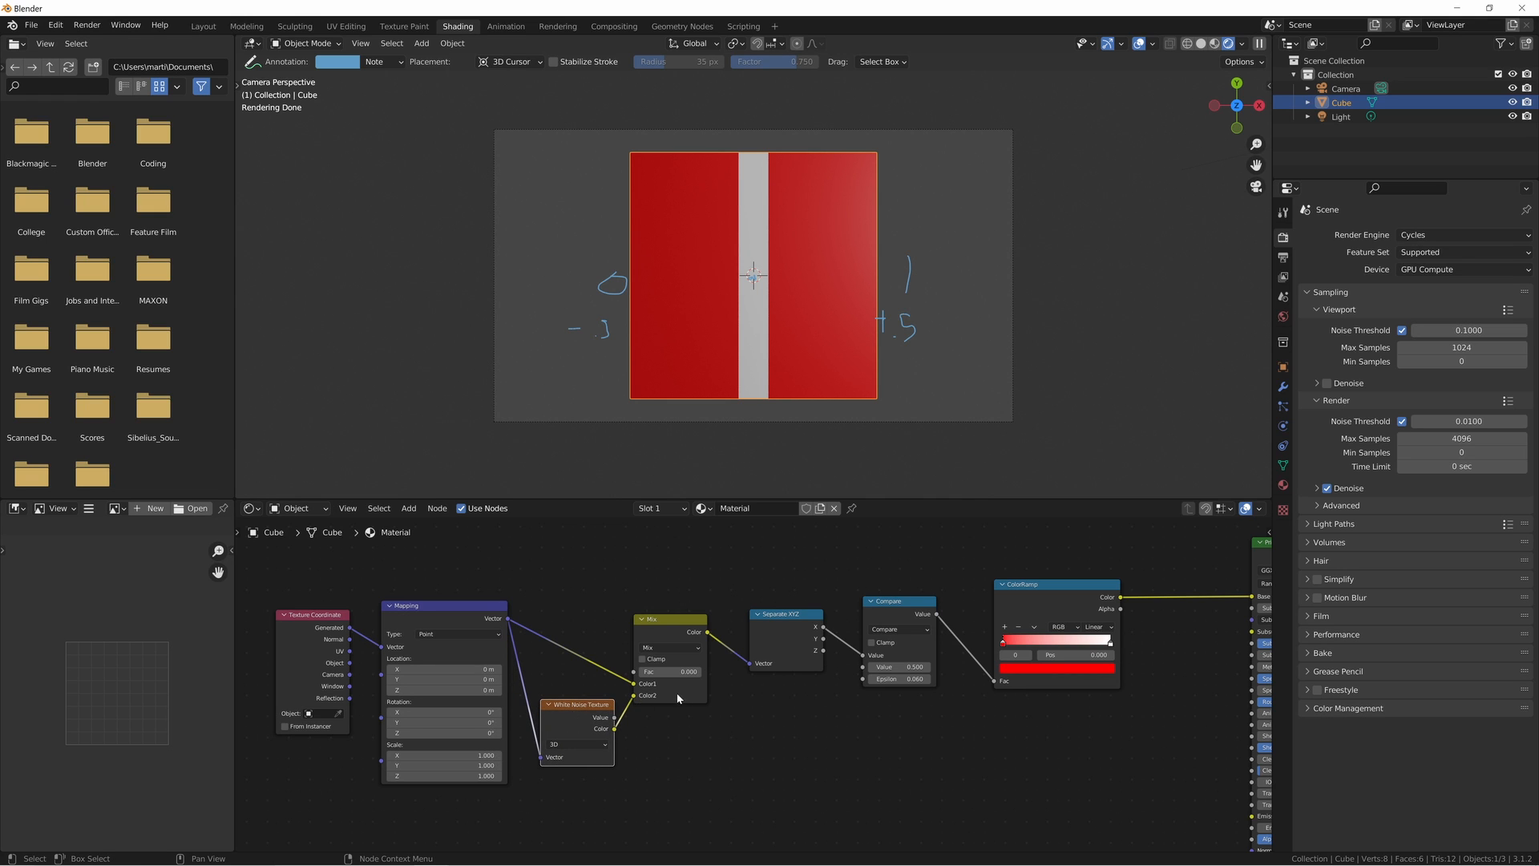
- Set the Mix node's Fac to 0.041
scroll(728, 708, "up", 7)
middle_click_drag(729, 708, 717, 723)
scroll(717, 723, "up", 4)
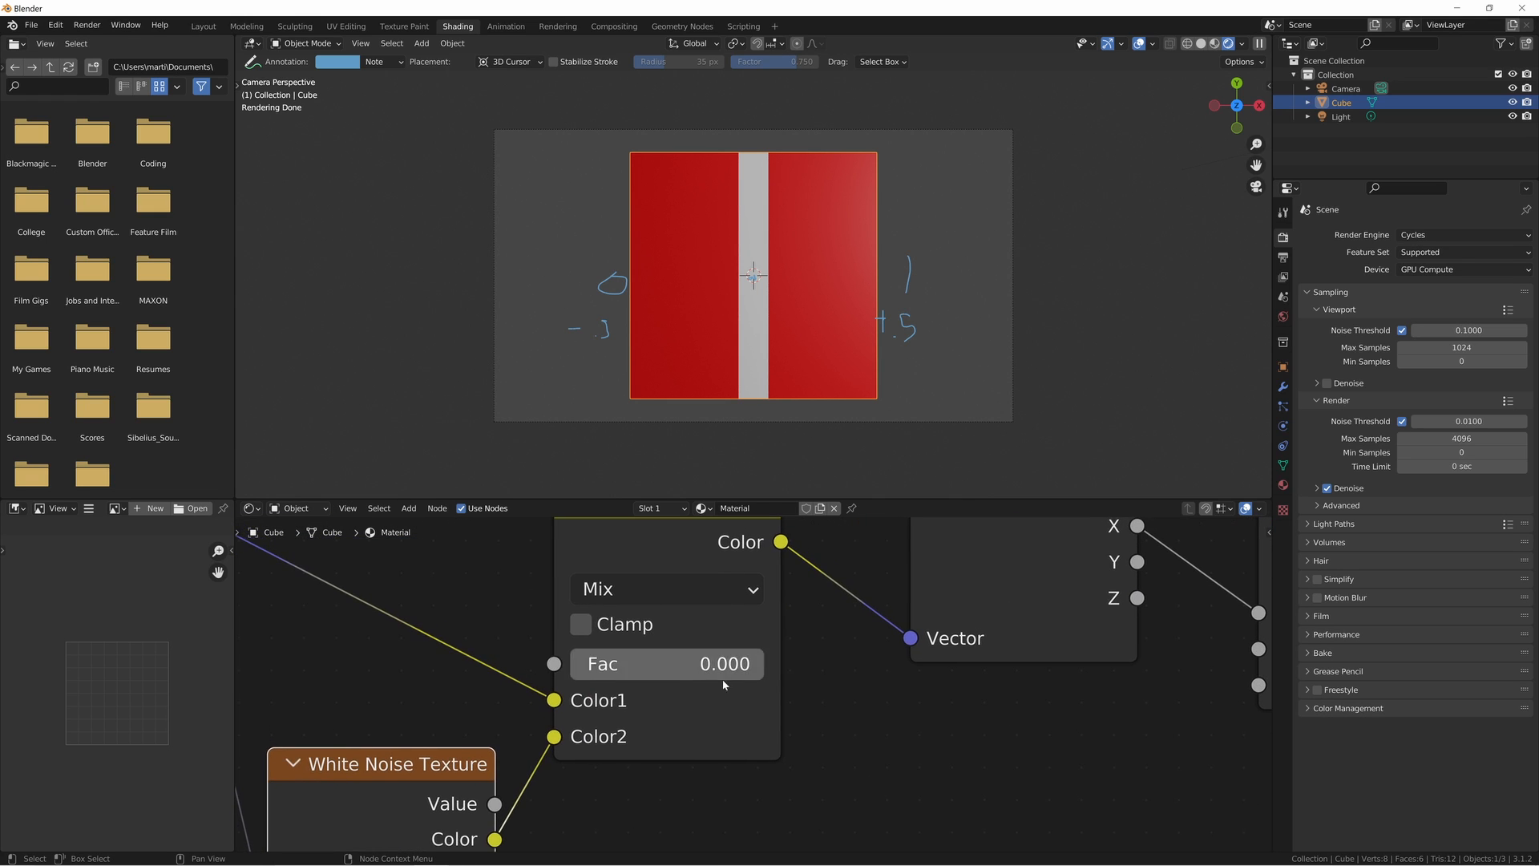
left_click_drag(665, 664, 744, 664, "shift")
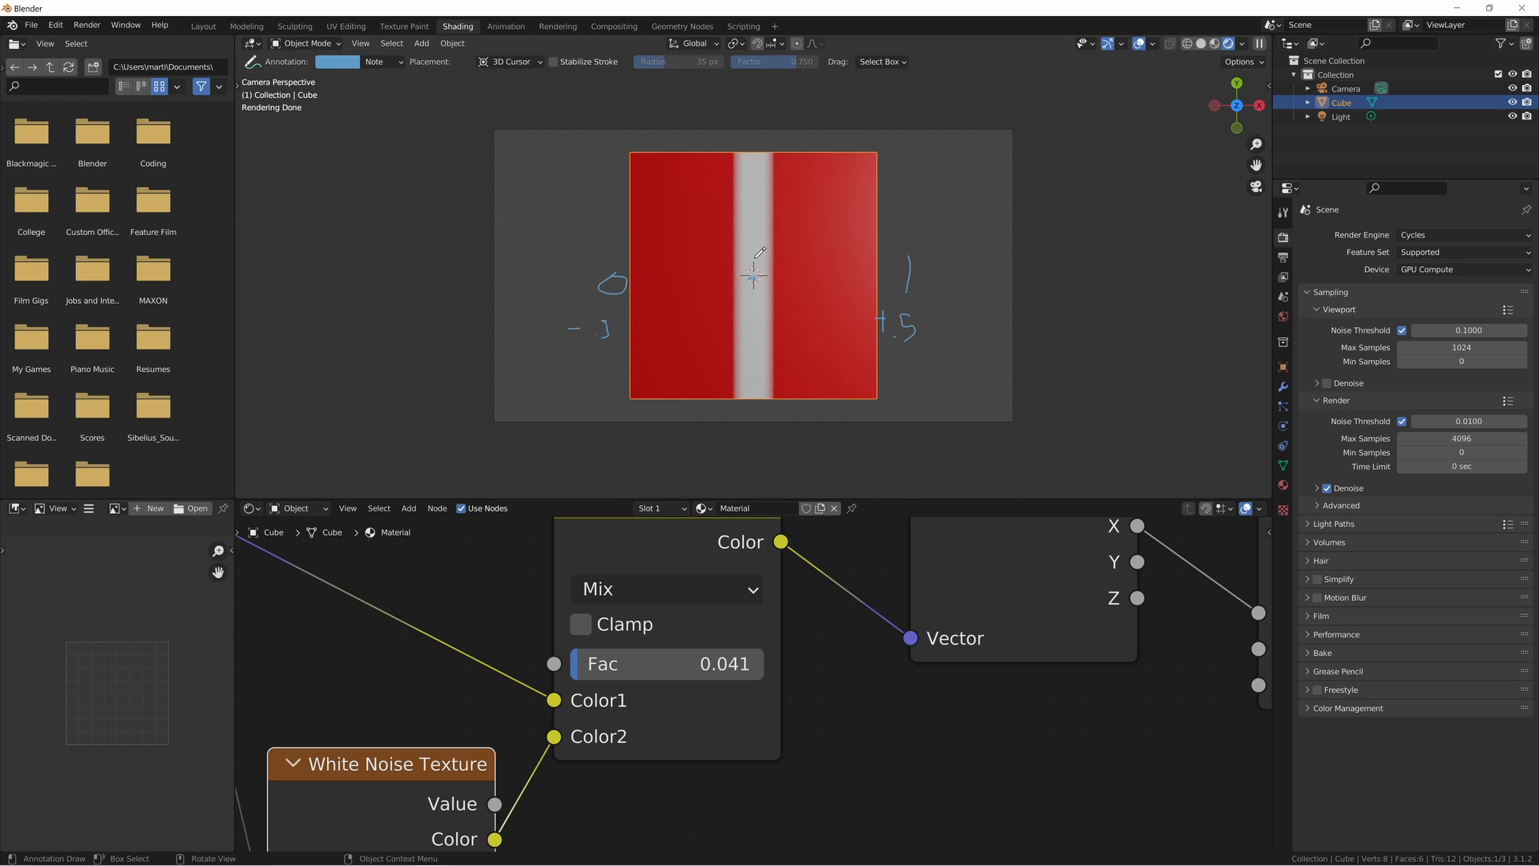
- Add a Gradient Texture node below the existing chain and link Mapping's Vector output to its Vector input
scroll(686, 642, "down", 6)
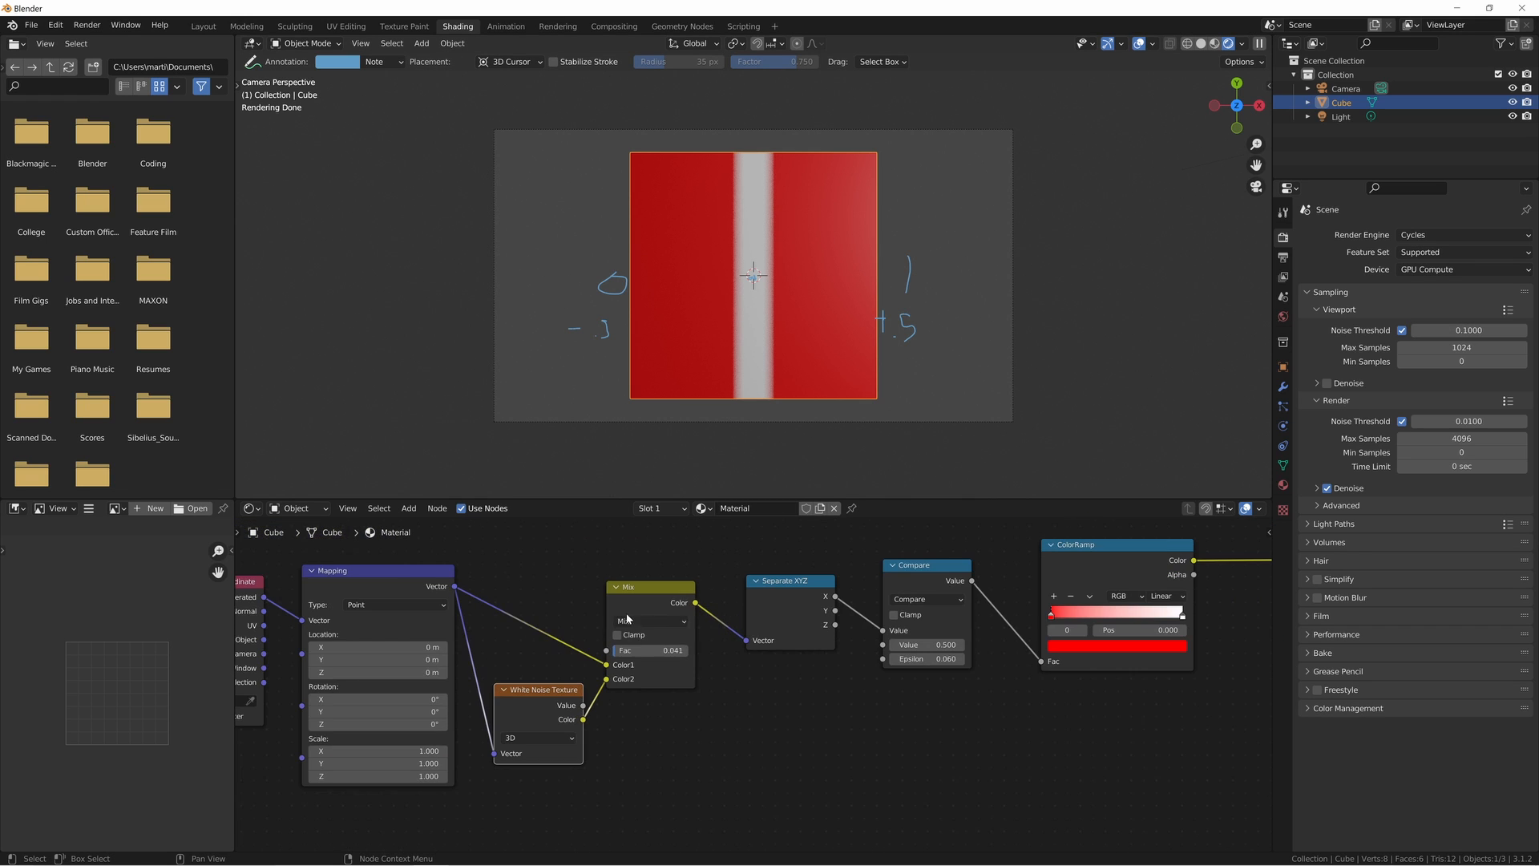
middle_click_drag(661, 648, 712, 608)
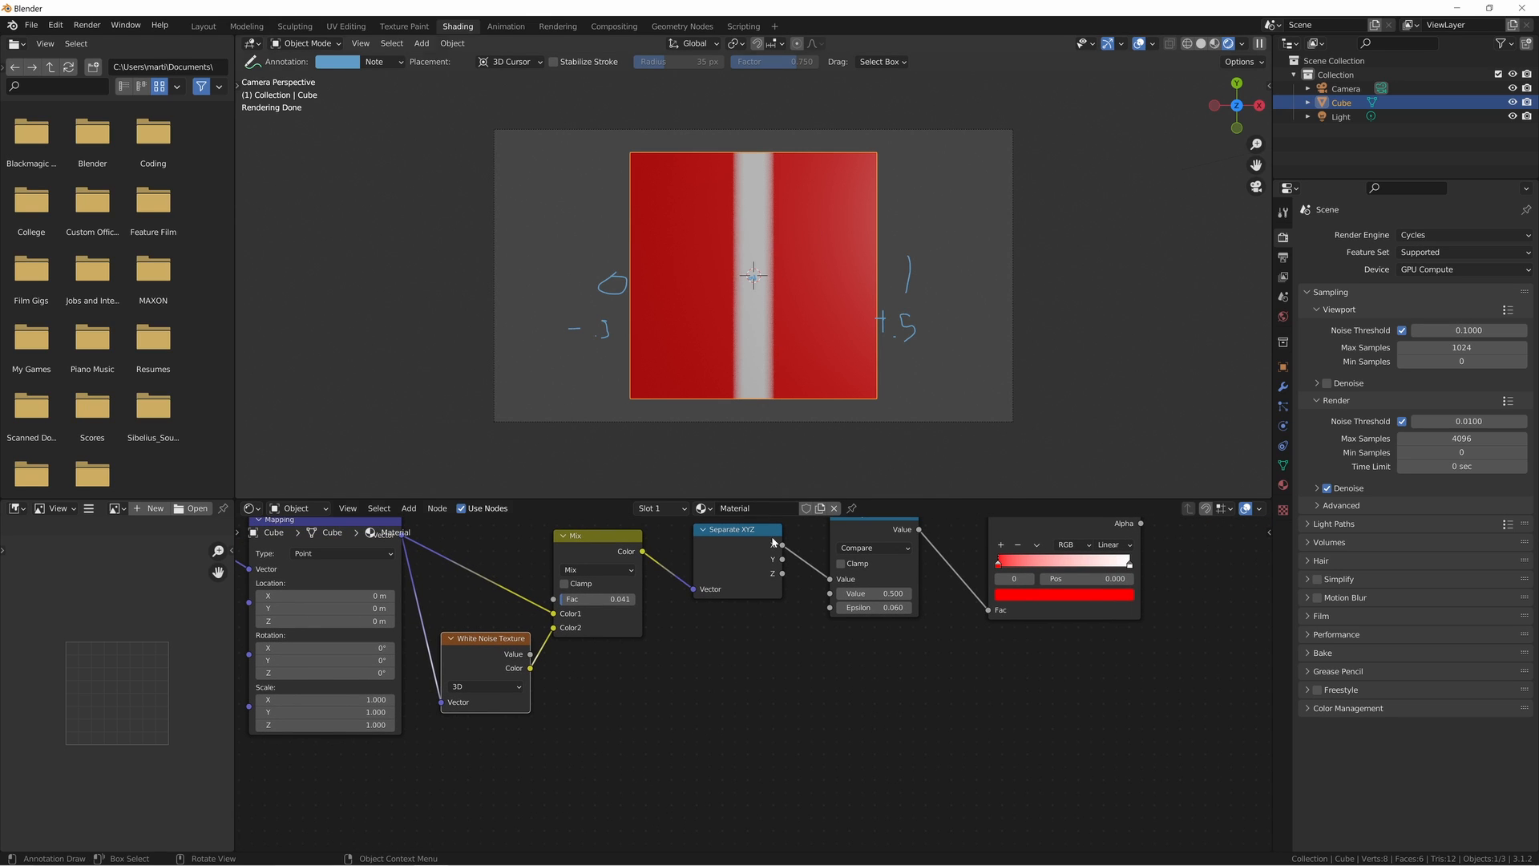
key("shift+a")
type("gradi")
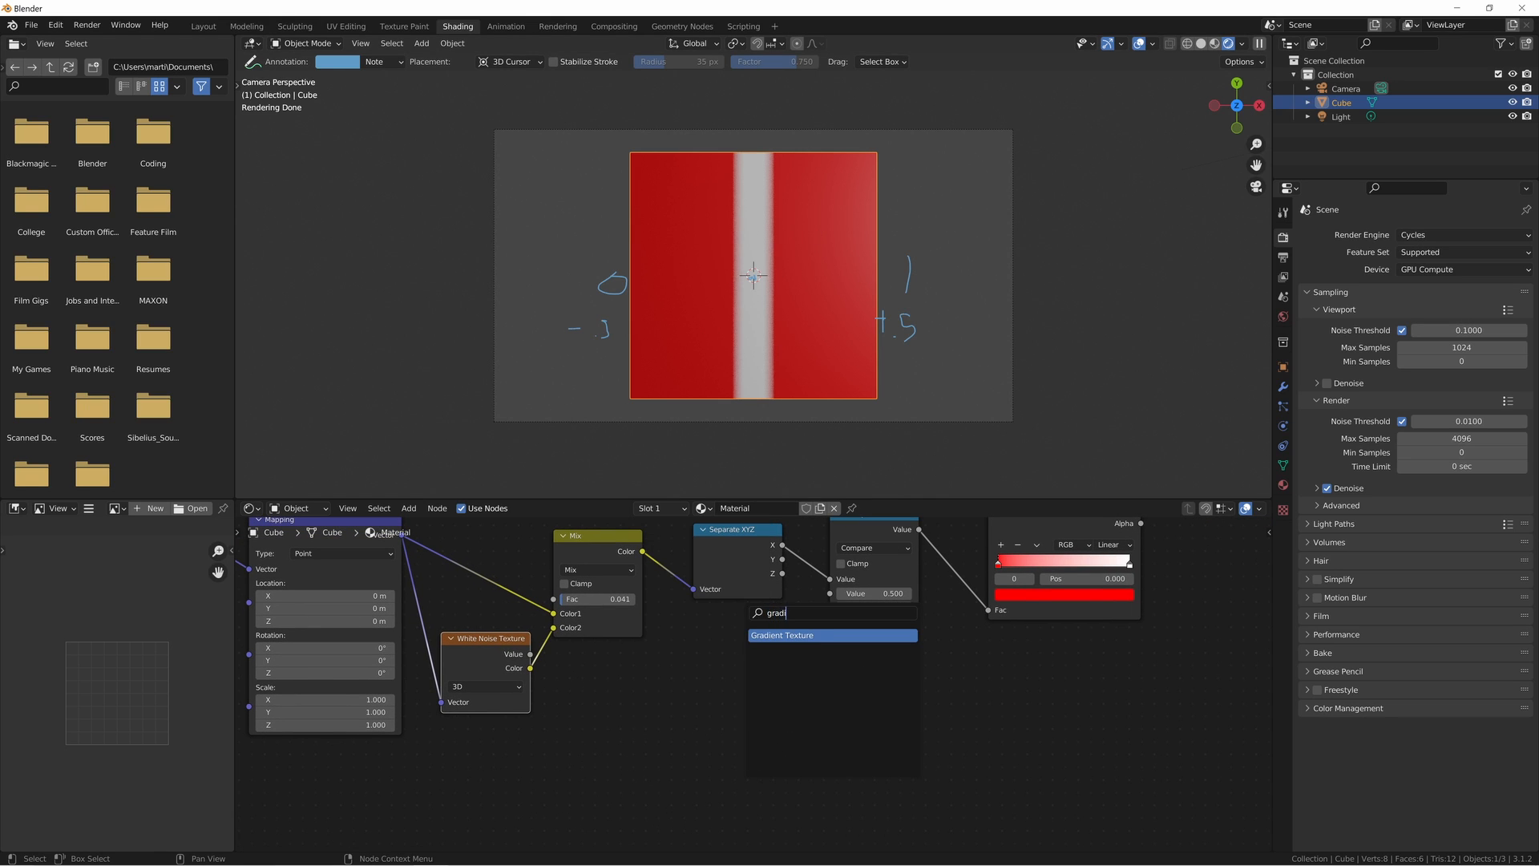
key("Return")
left_click(680, 725)
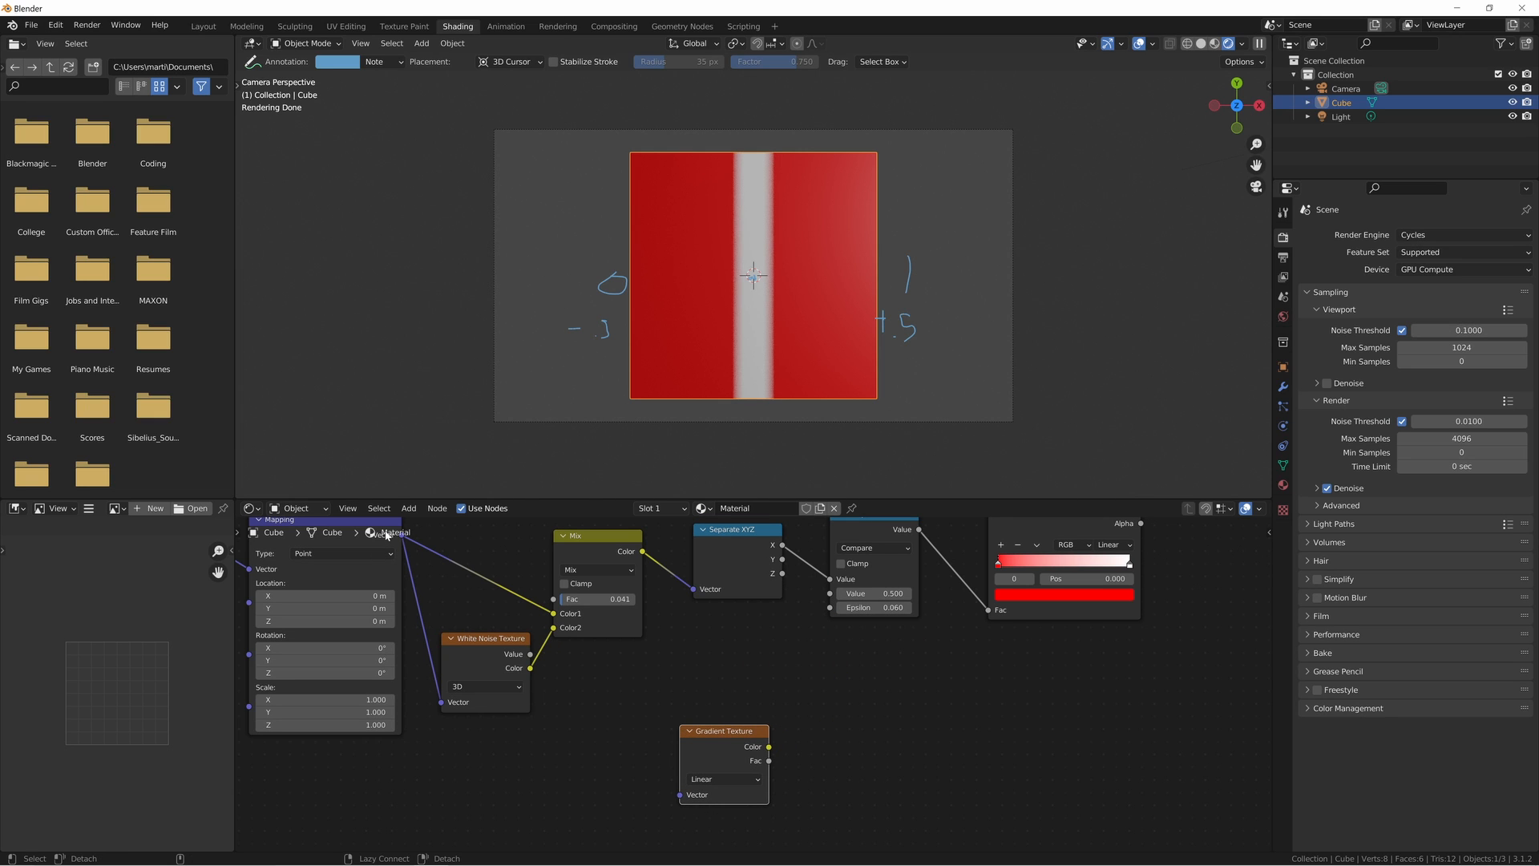
right_click_drag(386, 535, 690, 826, "alt")
middle_click_drag(875, 759, 815, 737)
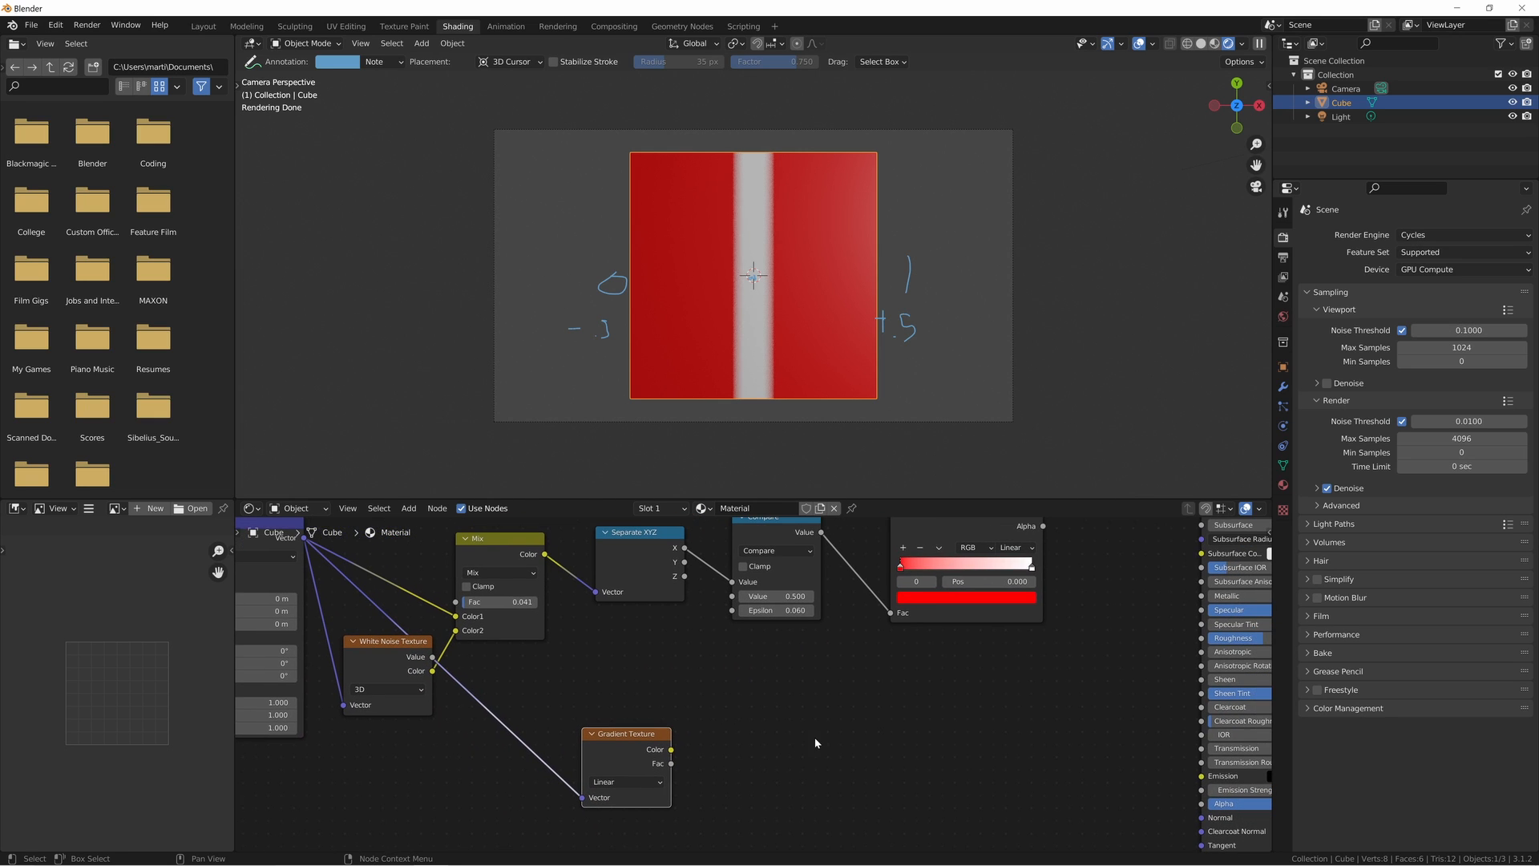
- Duplicate the ColorRamp beside the Gradient Texture and link the gradient's Fac to the copy's Fac
key("shift+a")
left_click(960, 522)
key("shift+d")
left_click(821, 674)
right_click_drag(641, 752, 811, 806, "alt")
middle_click_drag(842, 711, 593, 746)
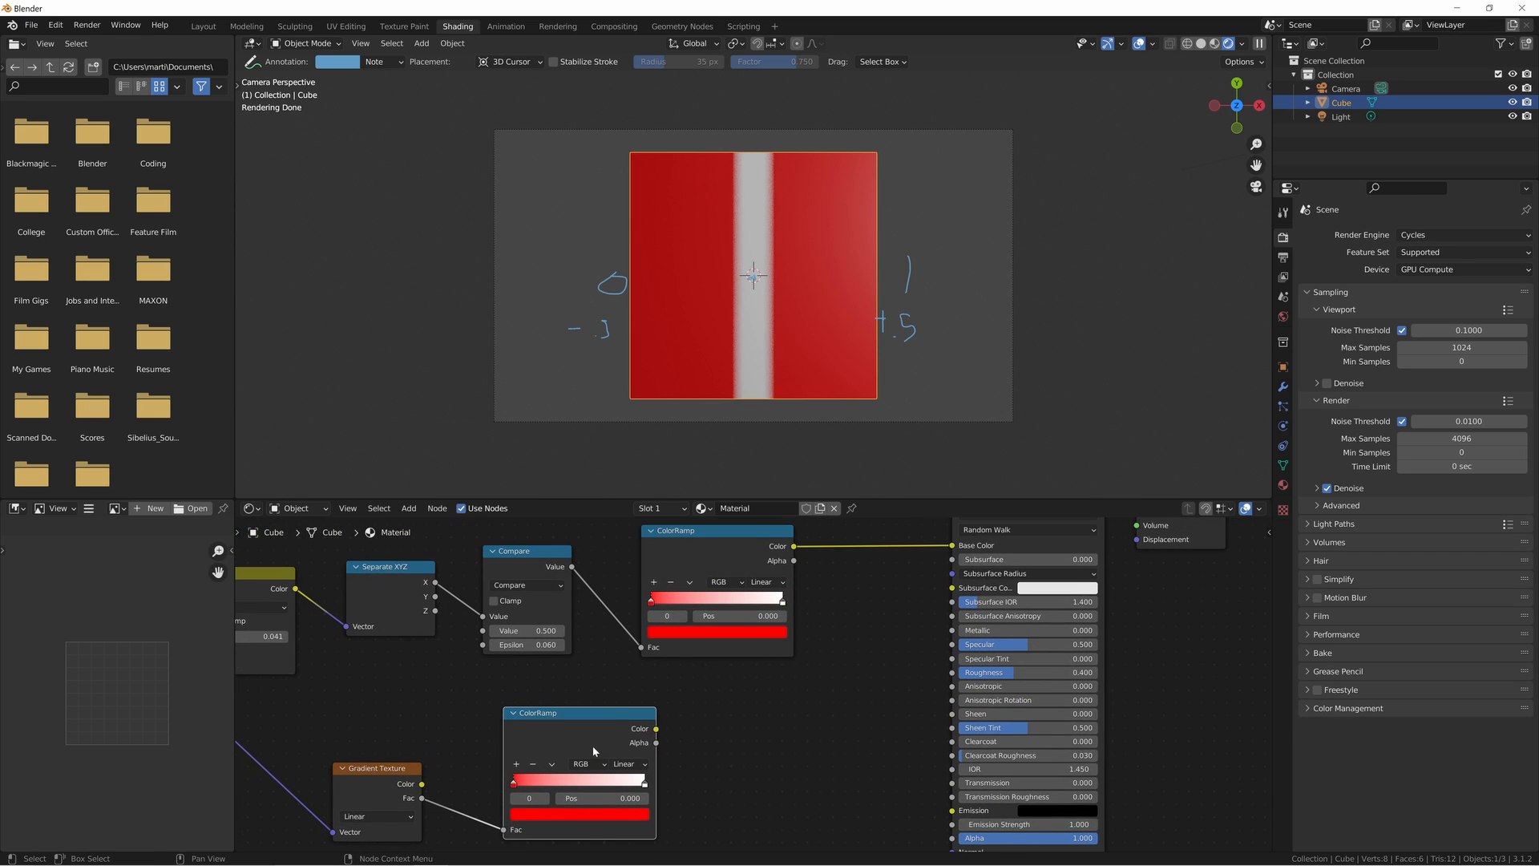
- Connect the duplicated ColorRamp's Color to Base Color and annotate a horizontal line across the cube face from 0 to 1
left_click_drag(656, 729, 952, 546)
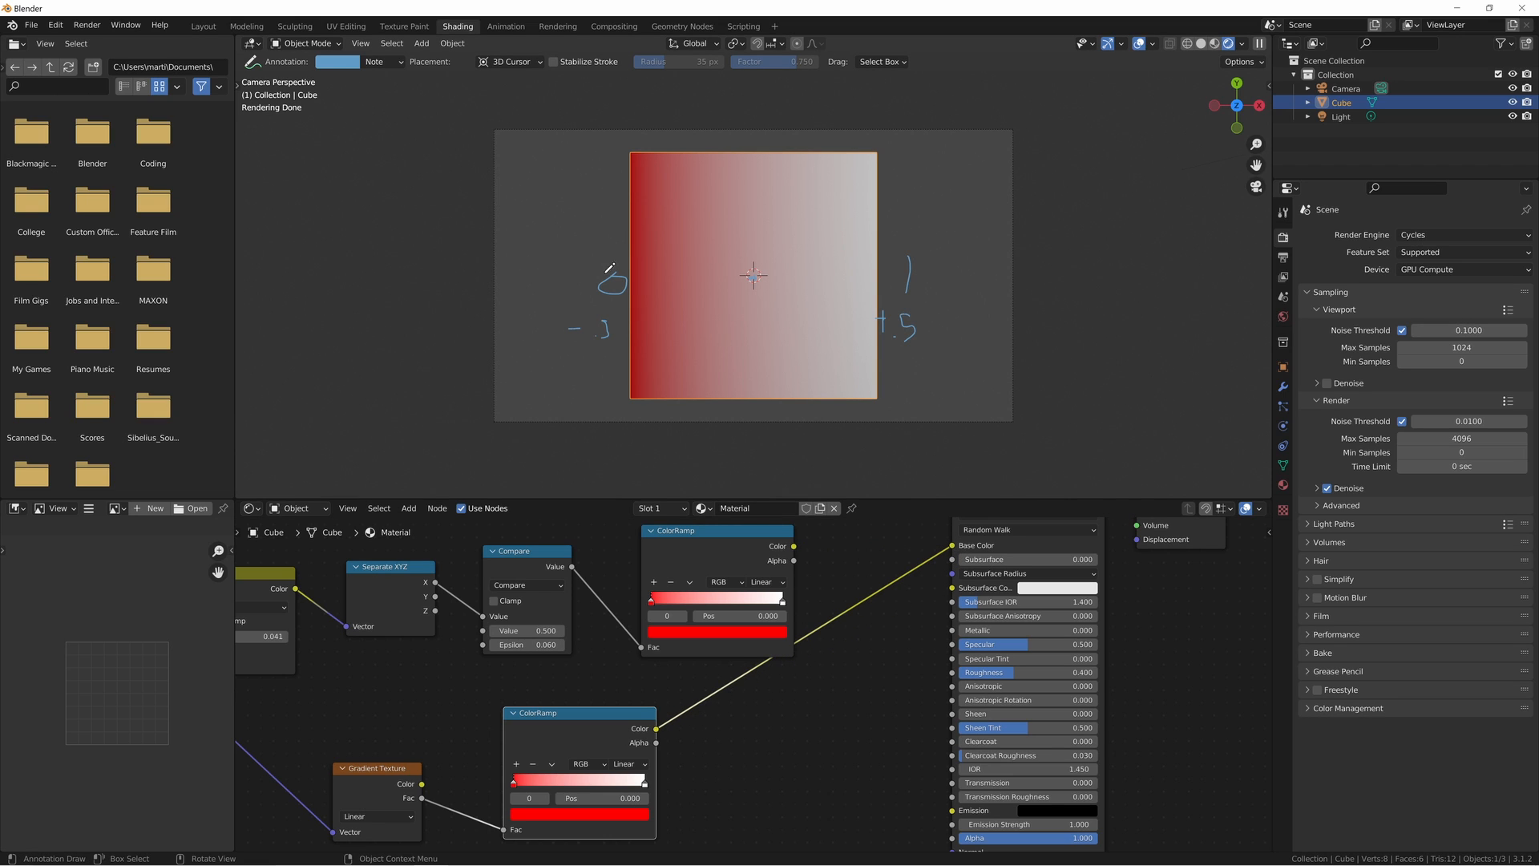
left_click_drag(676, 278, 874, 279)
- Shift the lower ColorRamp's red stop inward and add two pure white stops at positions 0.453 and 0.627
middle_click_drag(613, 550, 668, 482)
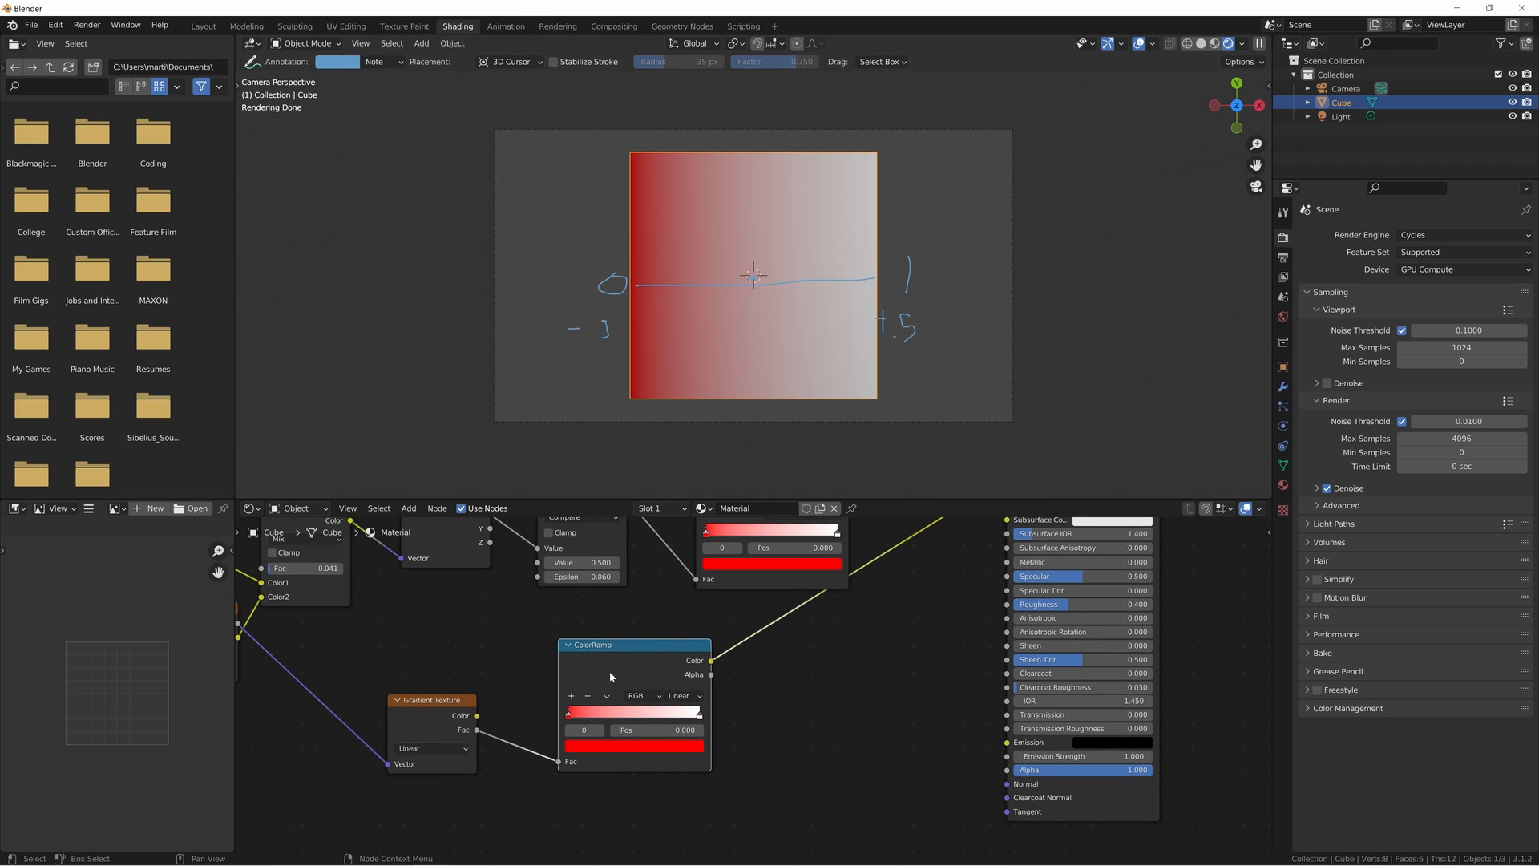
left_click_drag(568, 717, 604, 715)
left_click(573, 698)
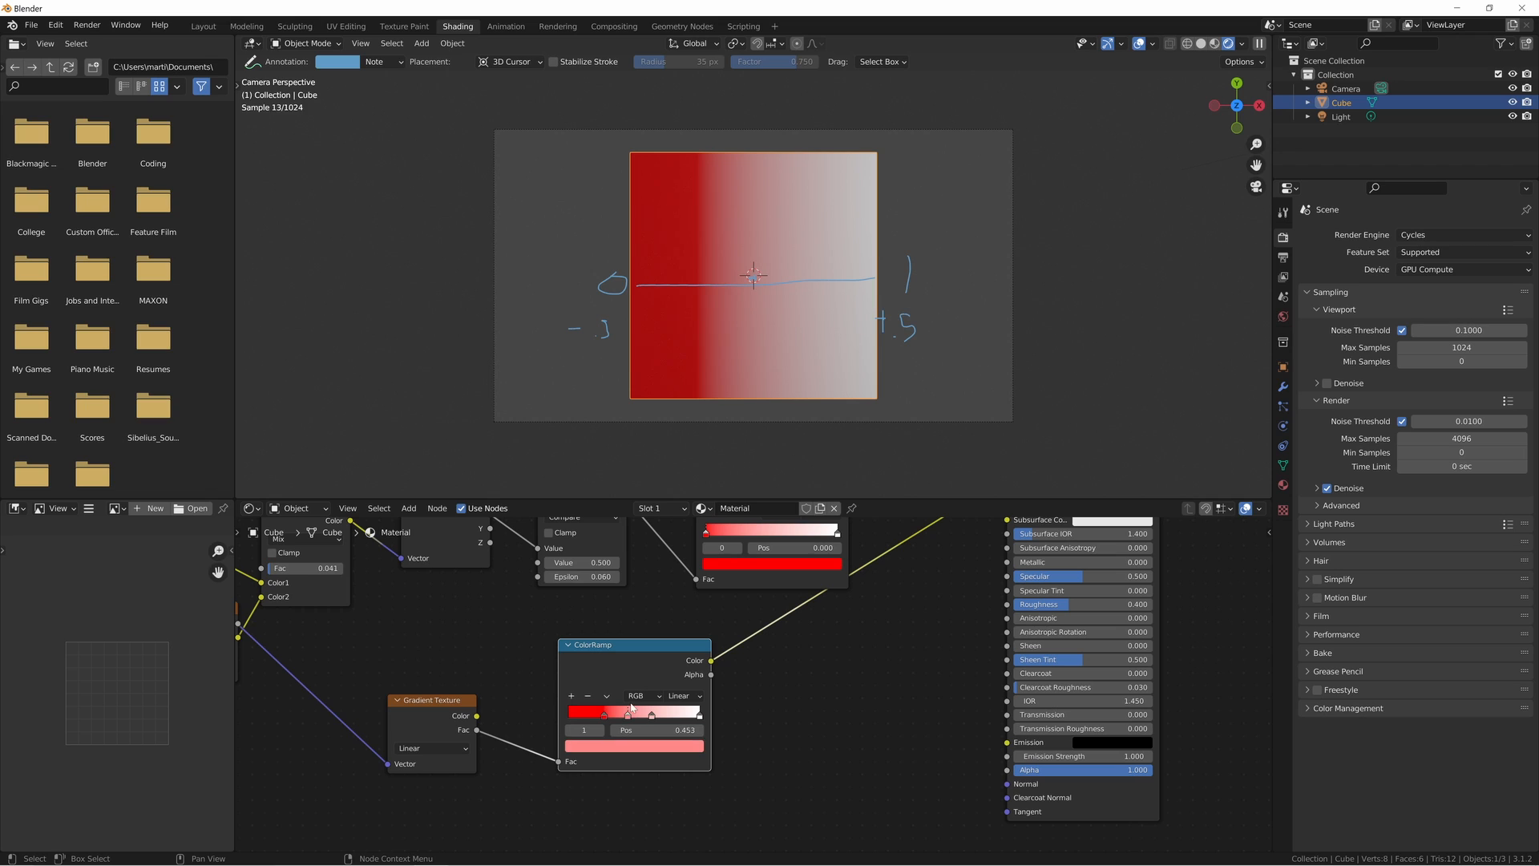
left_click(639, 746)
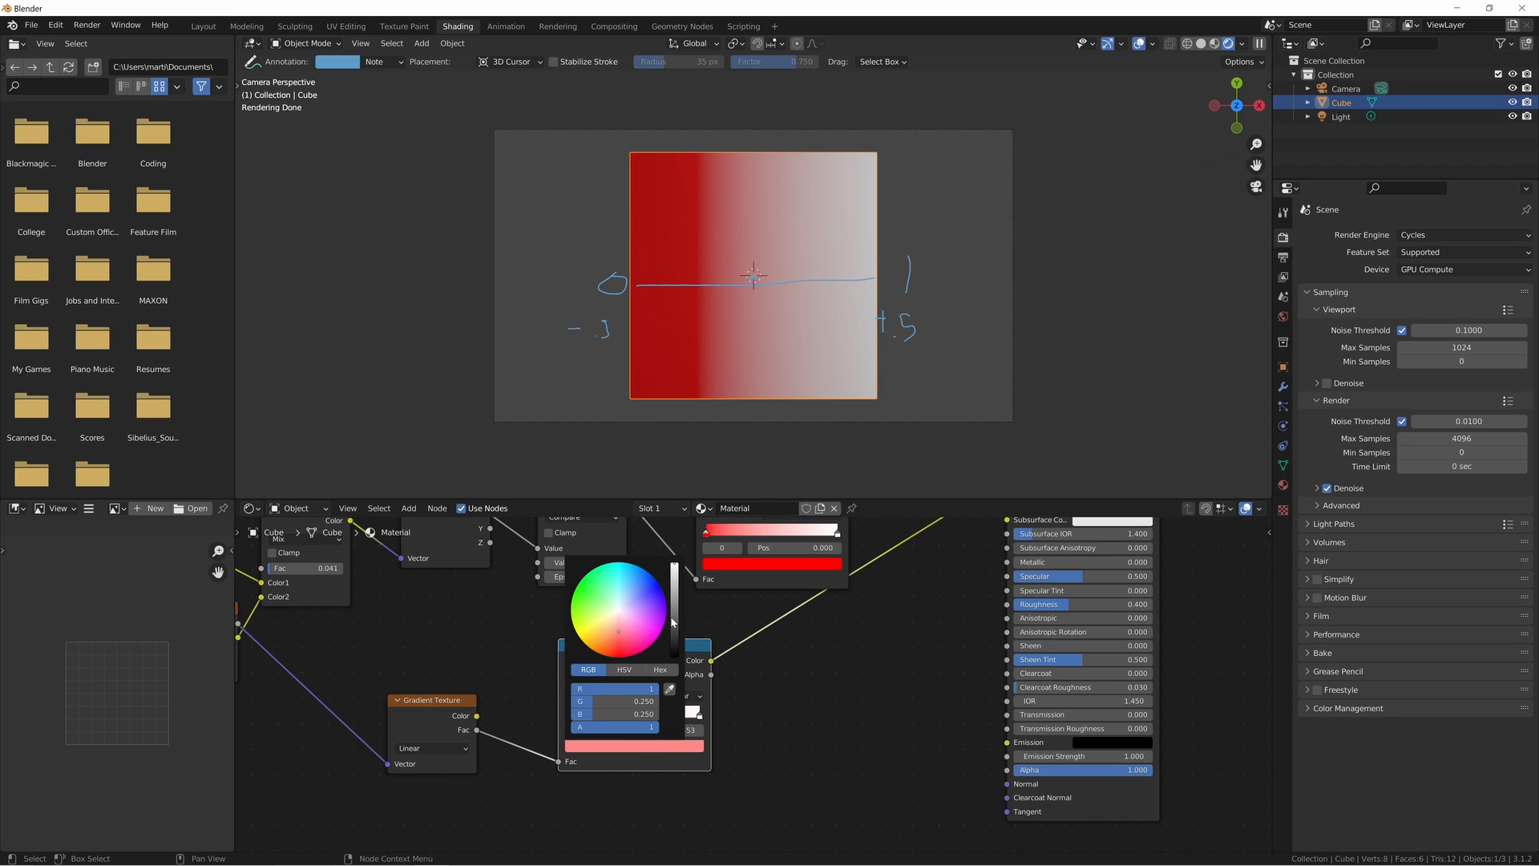
left_click_drag(603, 700, 665, 714)
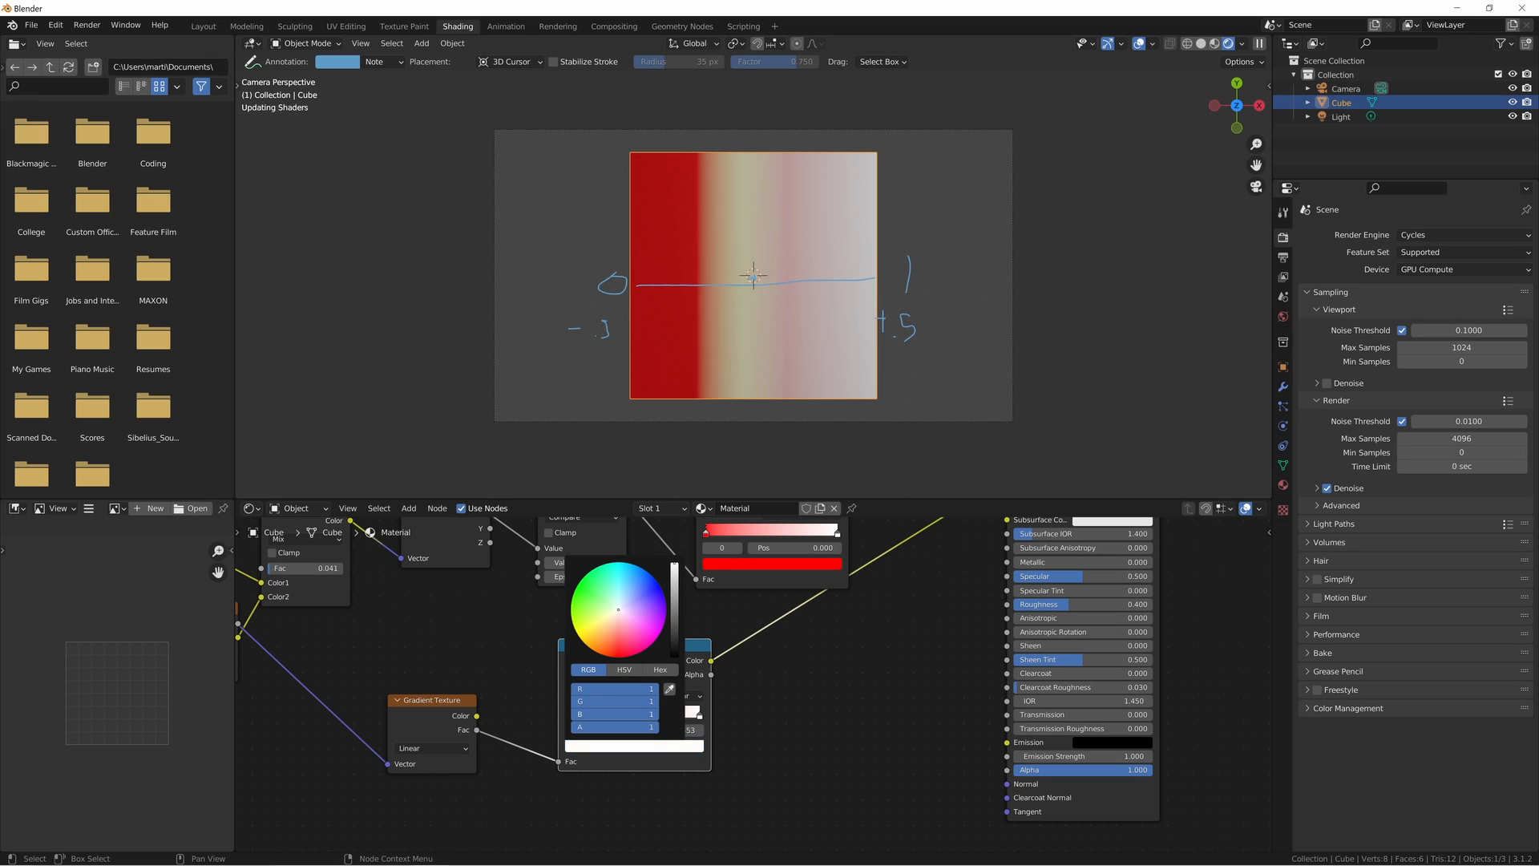
left_click(627, 715)
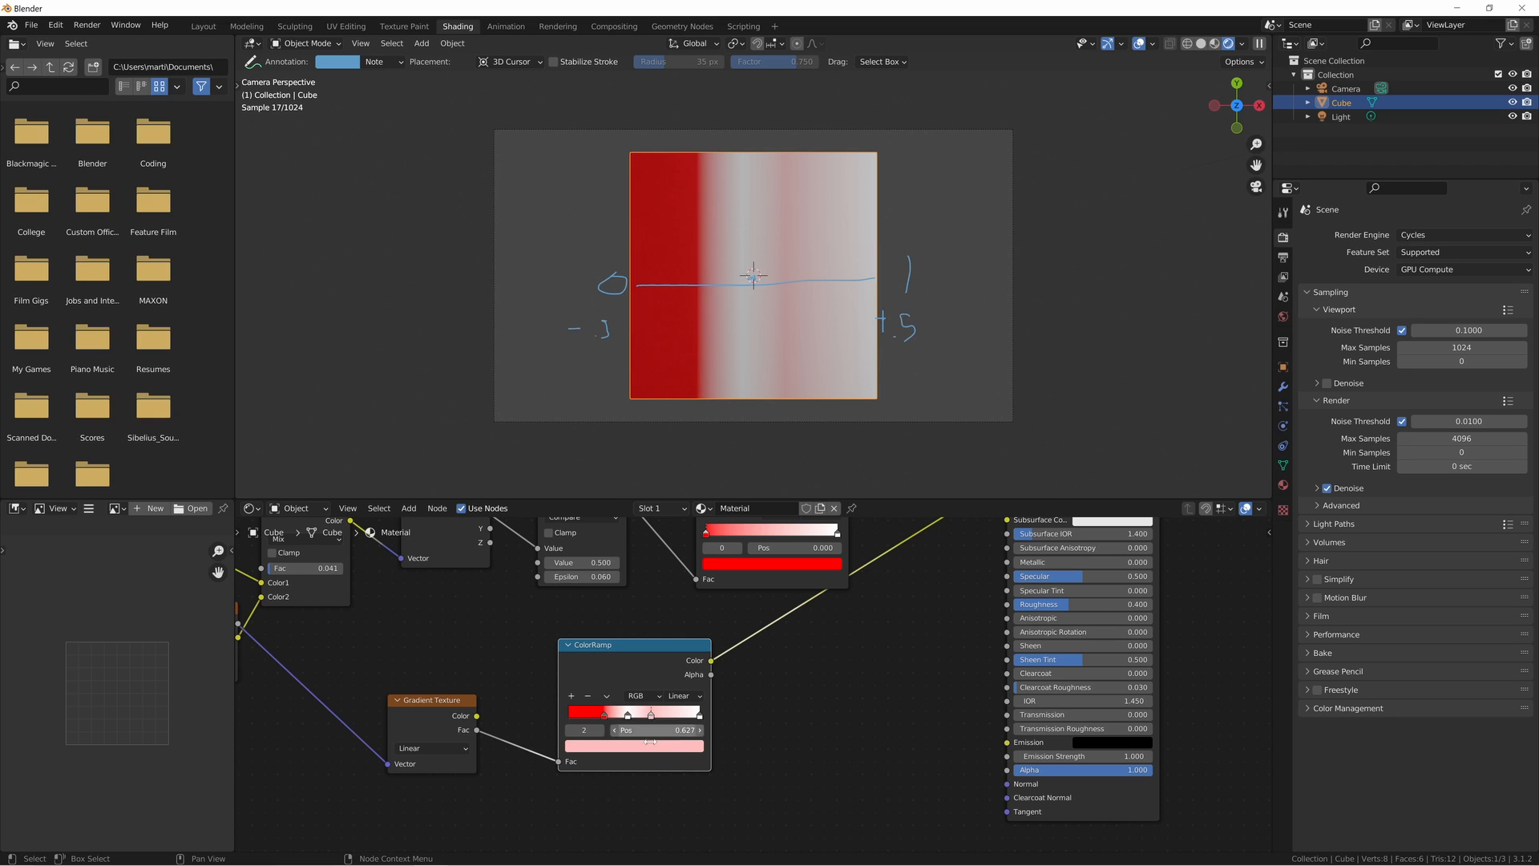
left_click(633, 746)
left_click_drag(617, 702, 666, 714)
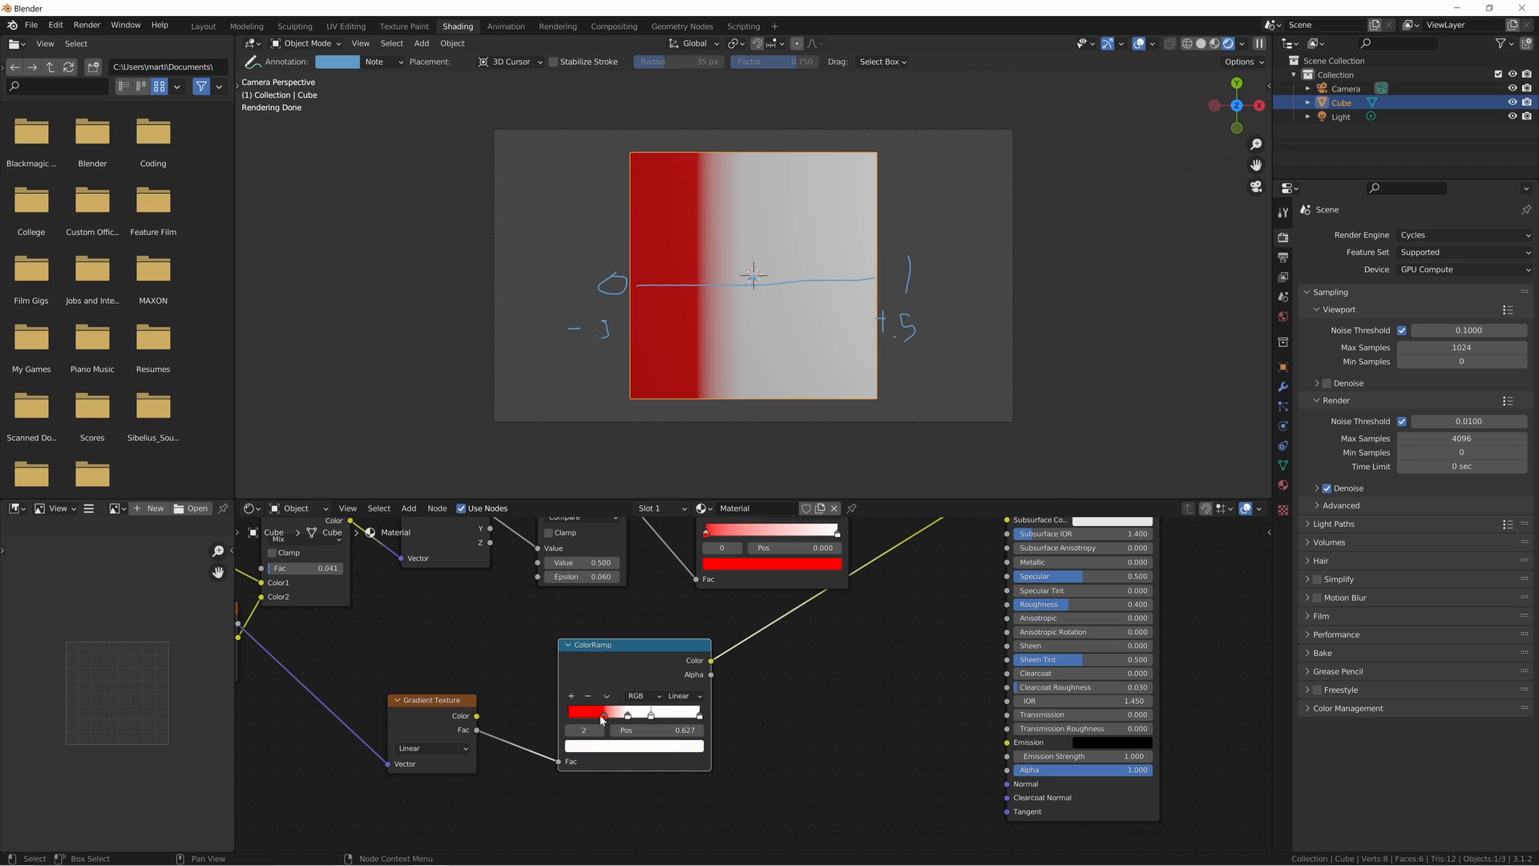
- Copy the first stop's red color onto the last stop of the lower ColorRamp
left_click(603, 714)
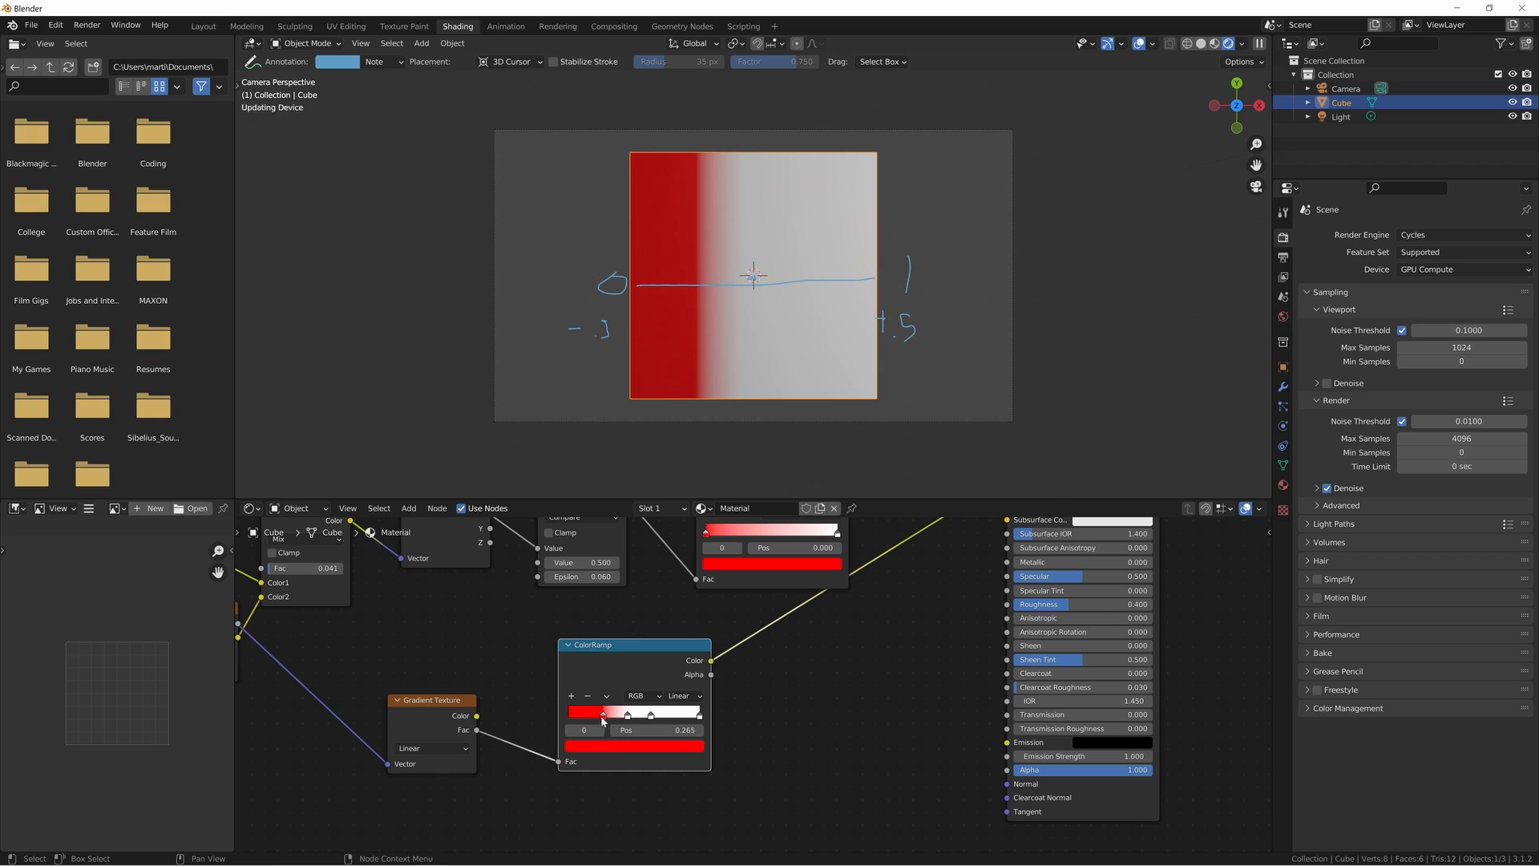
left_click(698, 714)
key("ctrl+v")
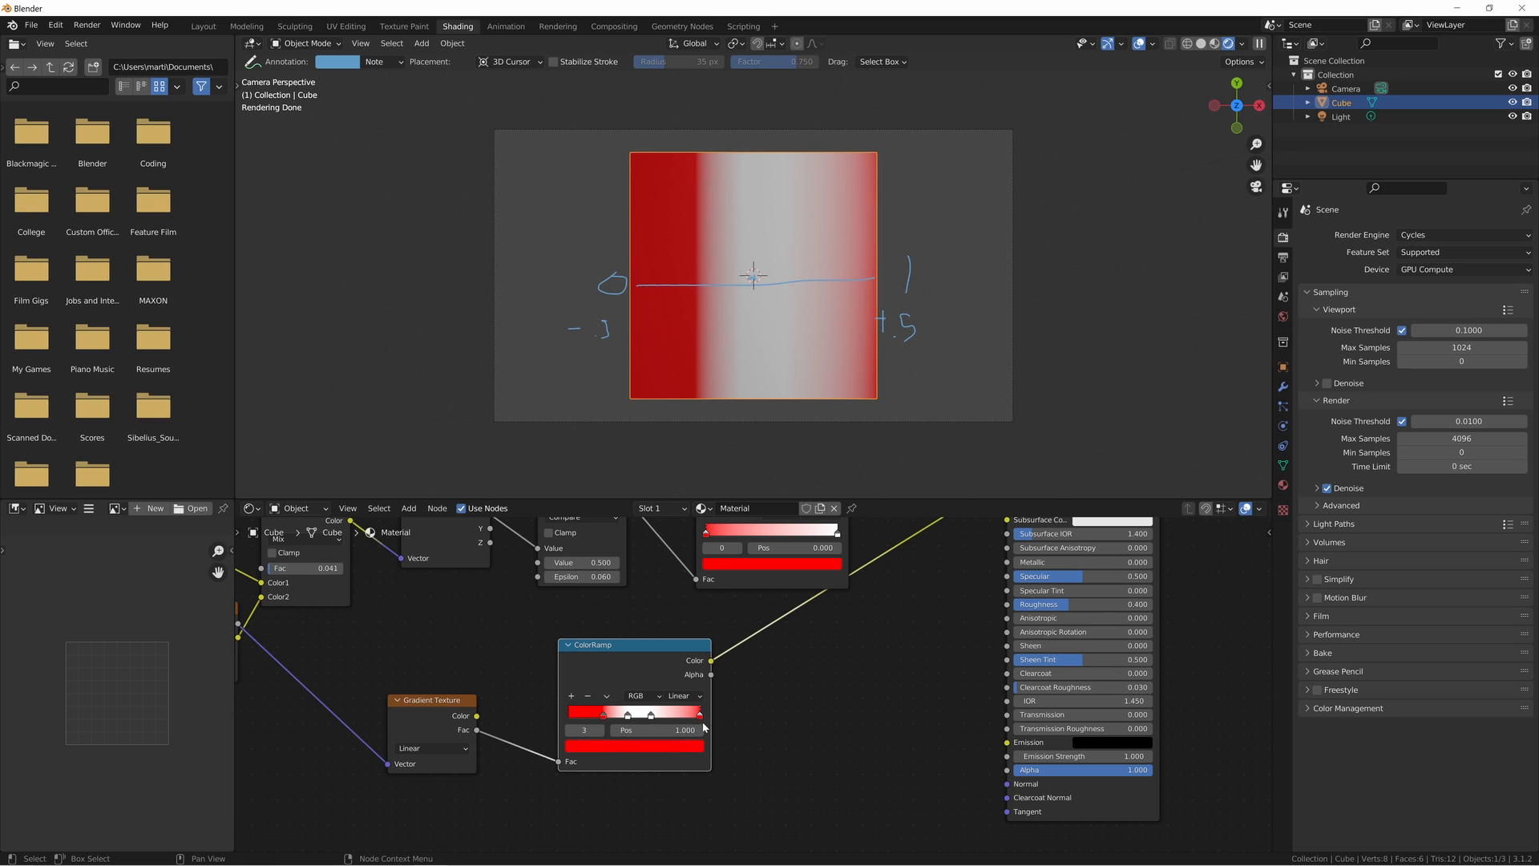
- Narrow the lower ColorRamp's white band around the centre, placing the red stops at 0.421 and 0.577
left_click_drag(701, 719, 629, 718)
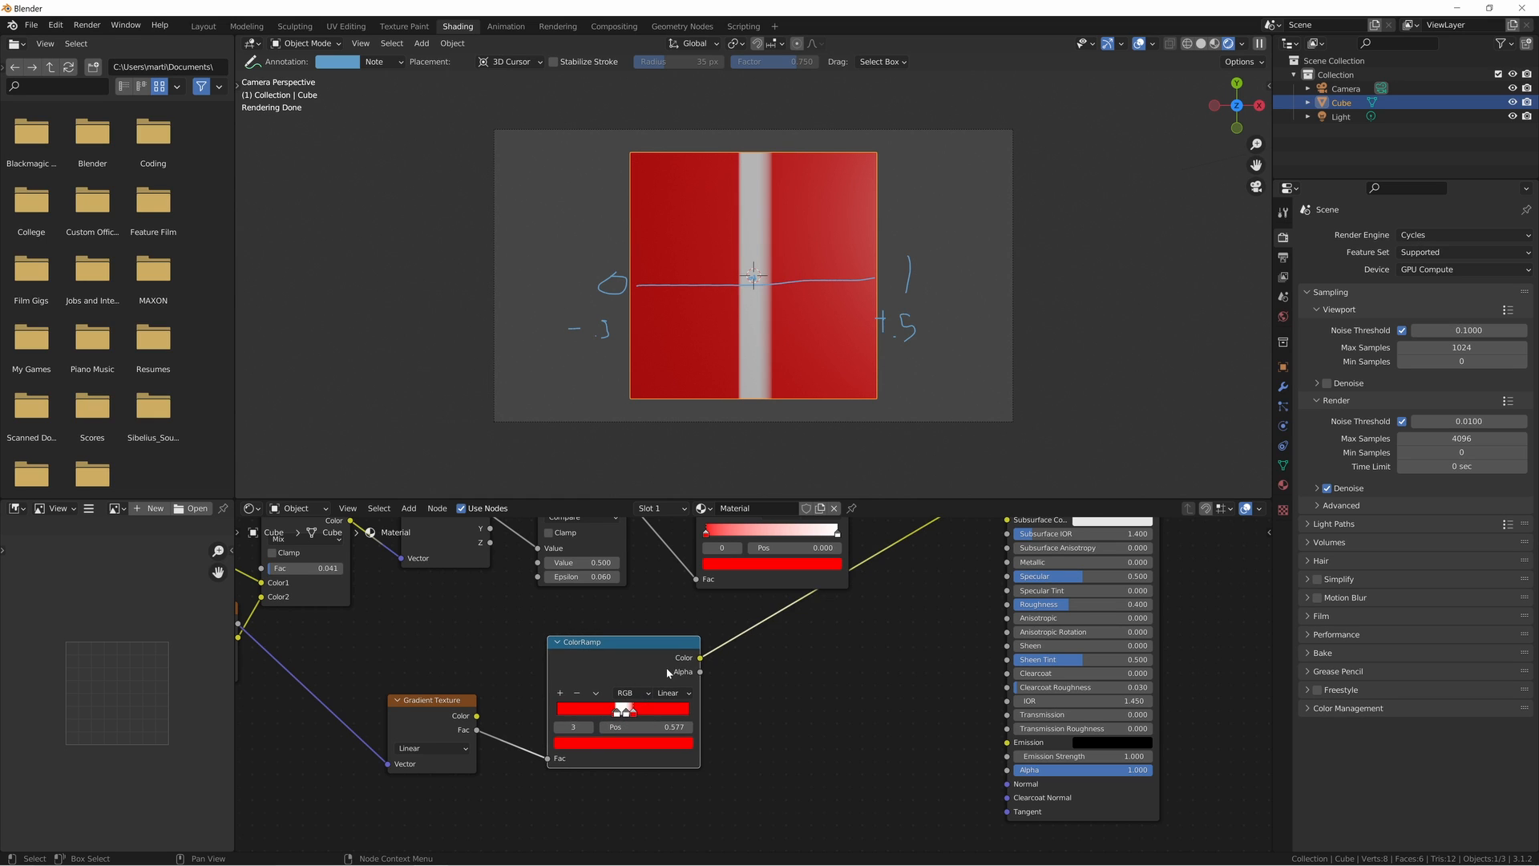
middle_click_drag(666, 667, 753, 677)
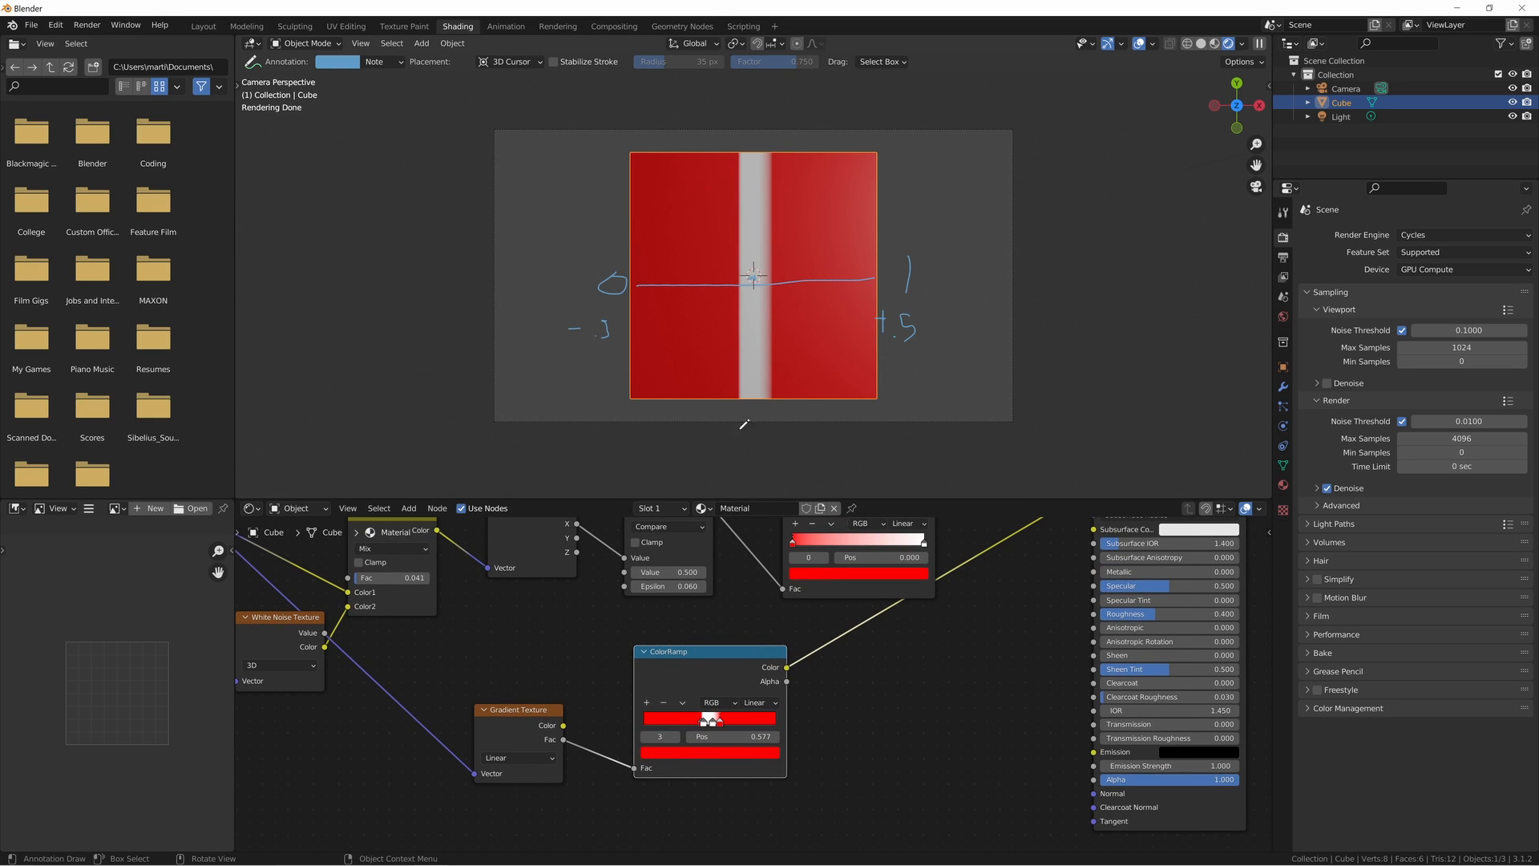
scroll(700, 696, "up", 4)
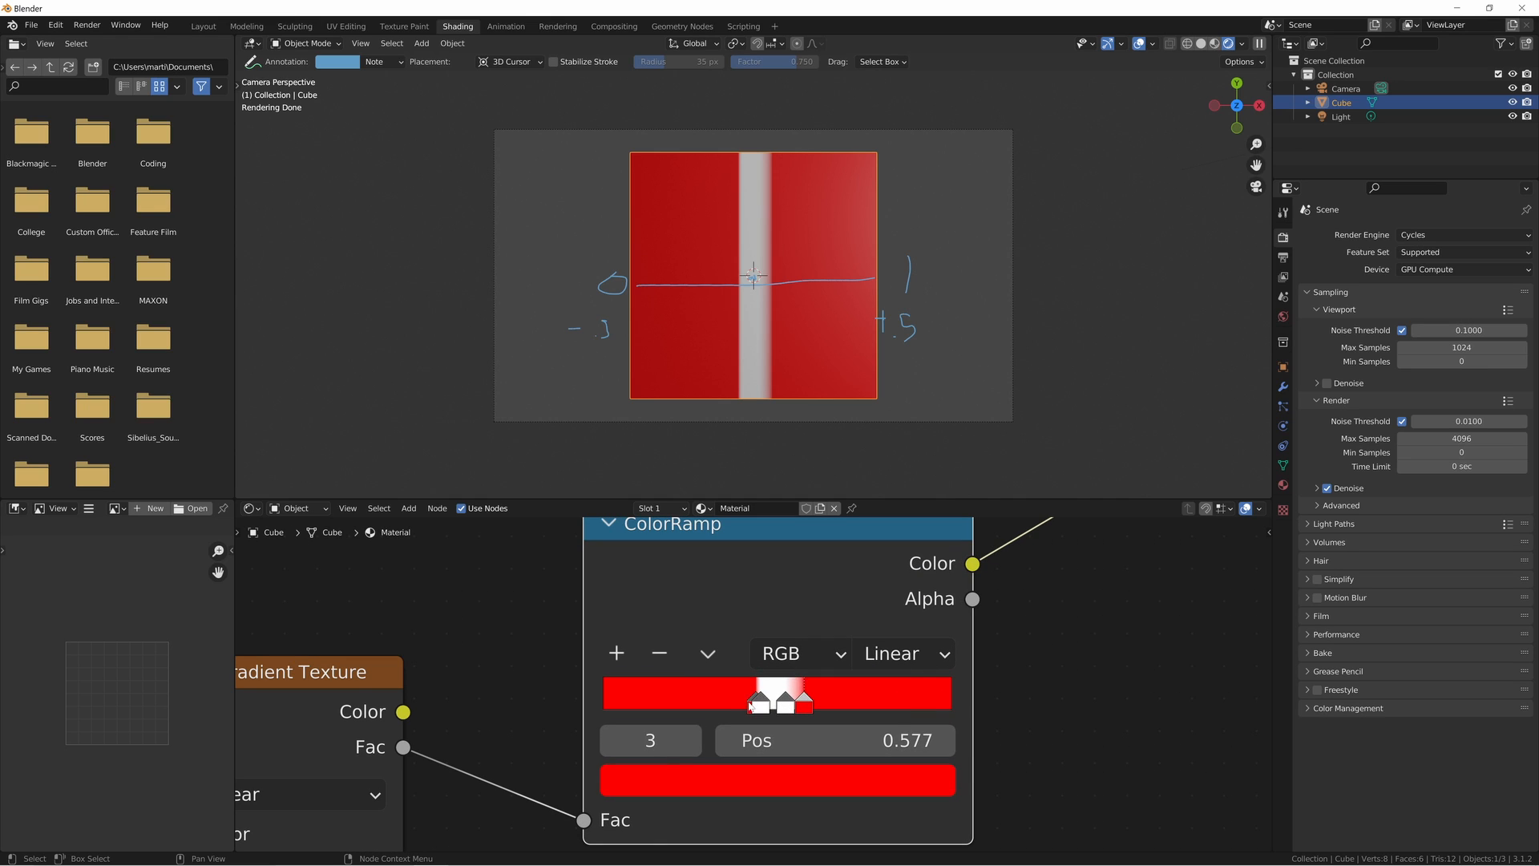
left_click(750, 706)
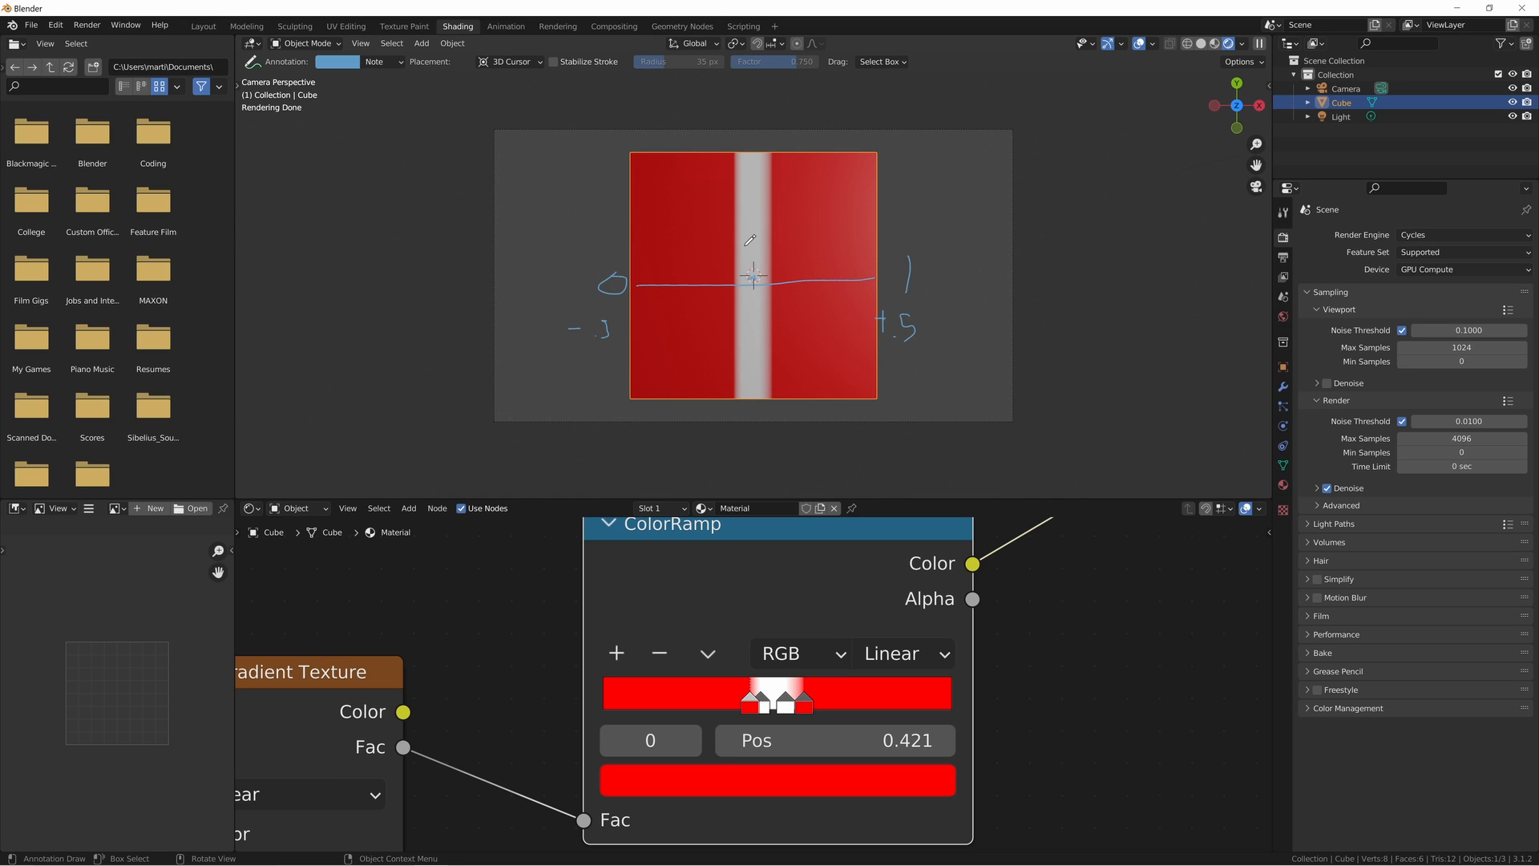
- Annotate a vertical line on each side of the white strip and widen the lower ColorRamp's white band to meet them
scroll(749, 201, "up", 3)
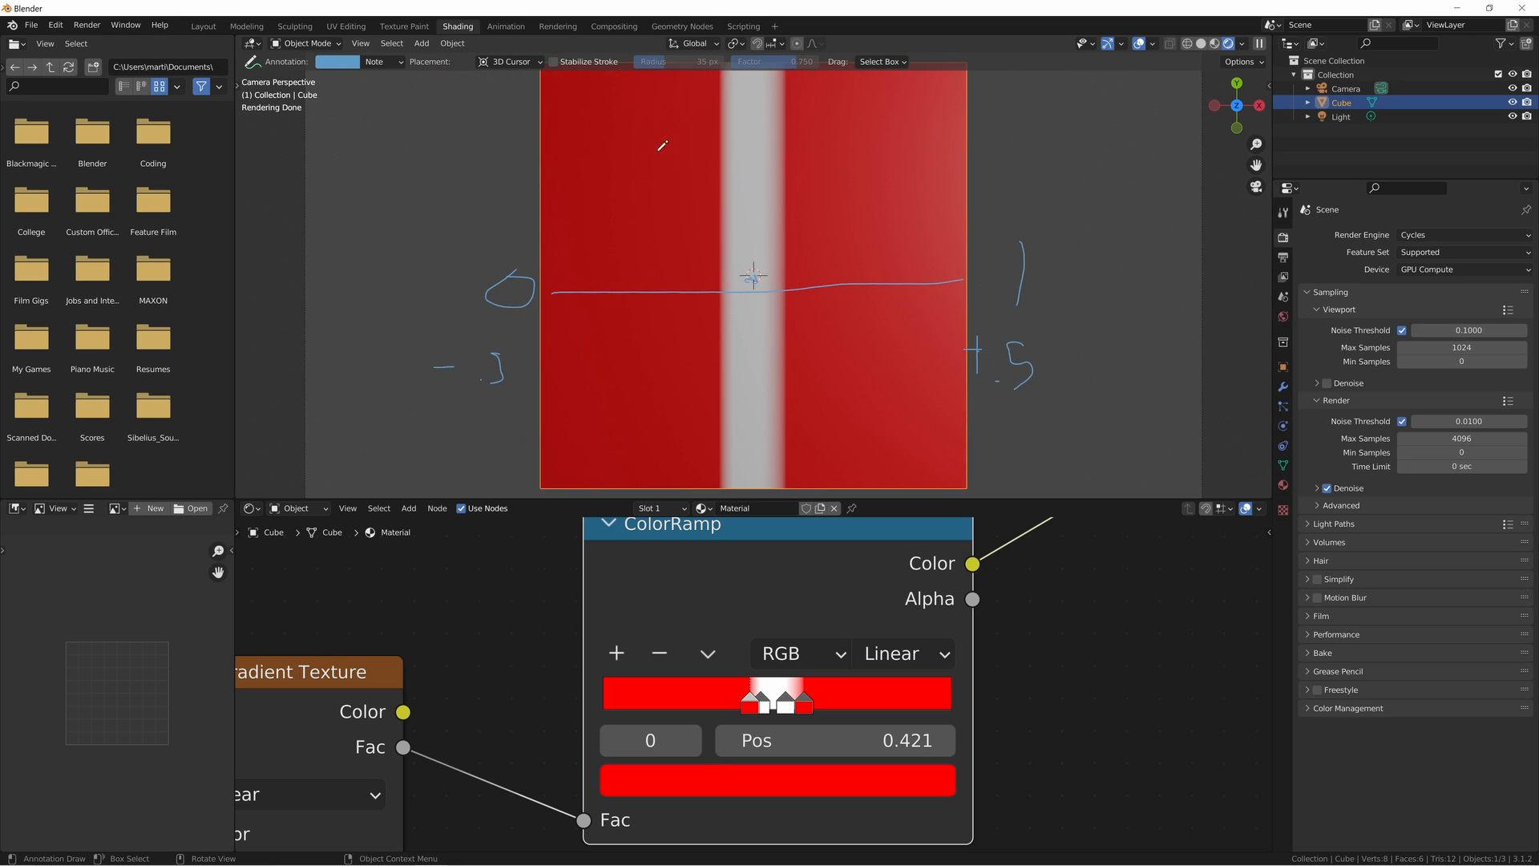
left_click_drag(677, 141, 680, 240)
left_click_drag(829, 168, 830, 296)
left_click_drag(757, 702, 819, 706)
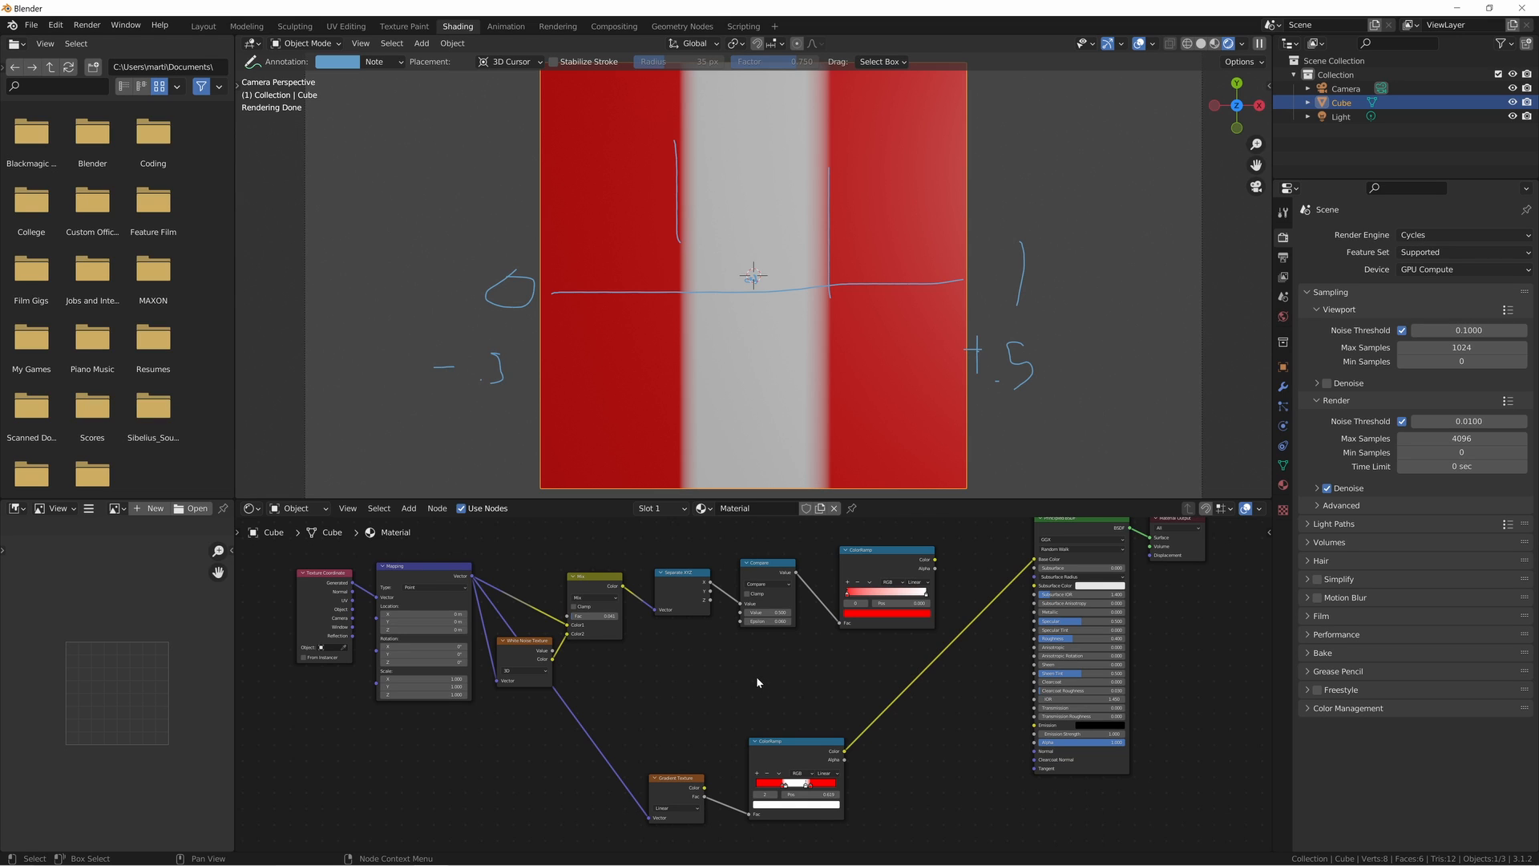
middle_click_drag(757, 696, 743, 667)
left_click_drag(643, 698, 819, 788)
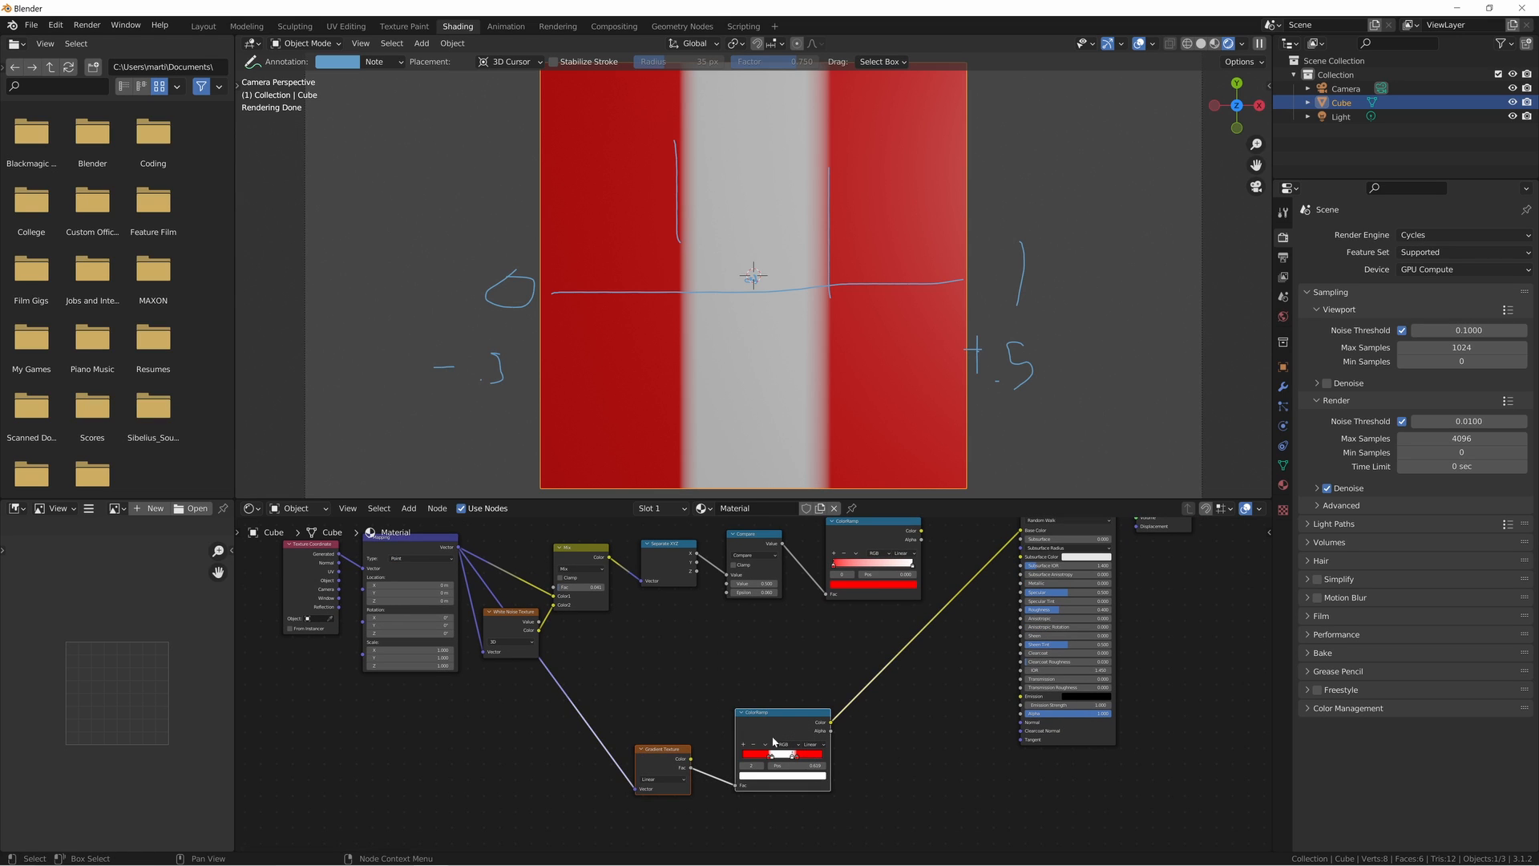
left_click(690, 678)
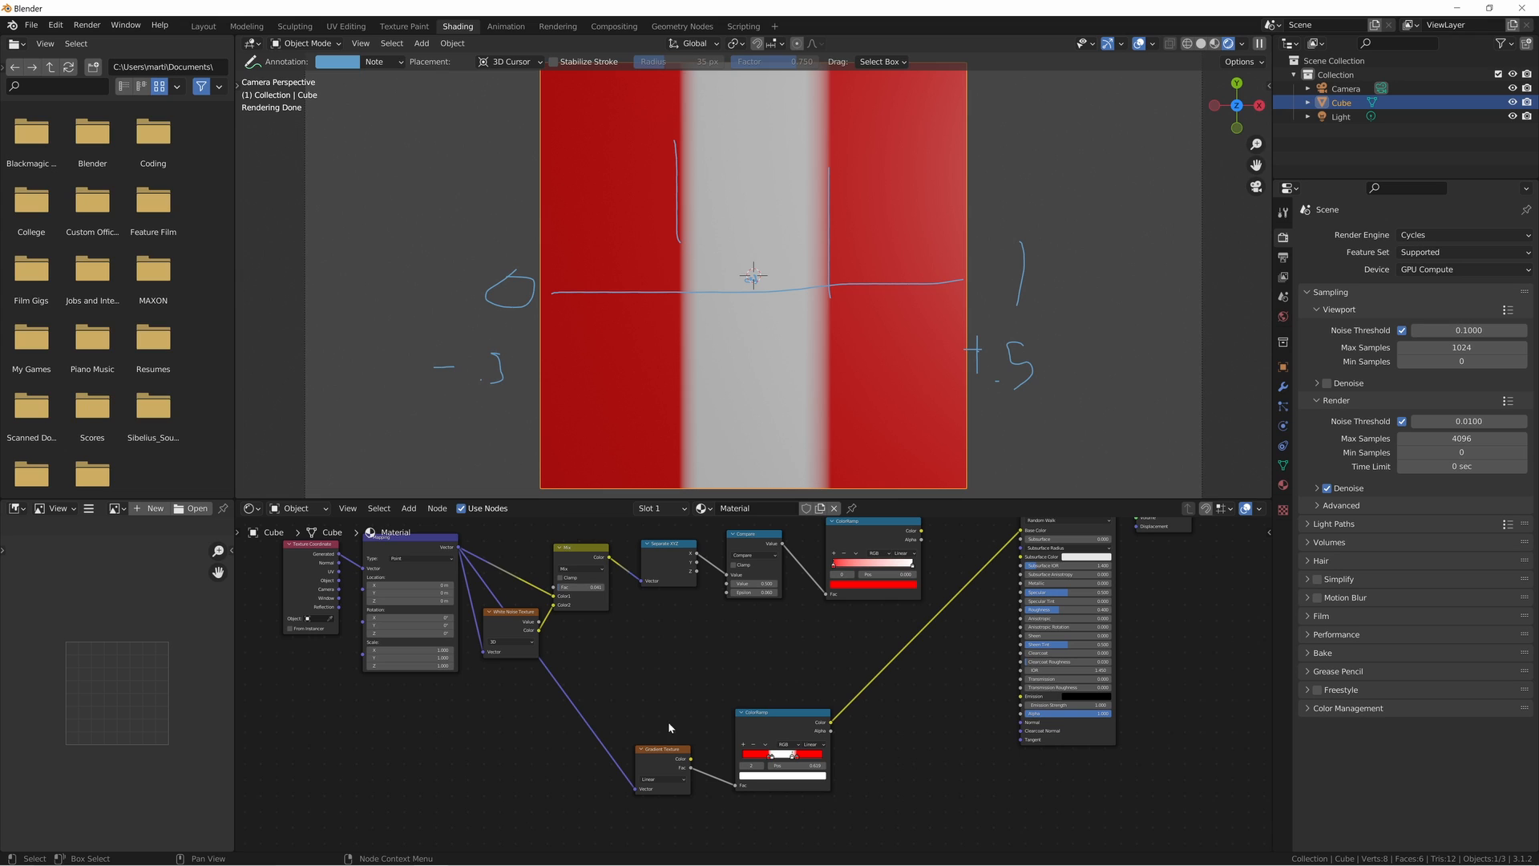
middle_click_drag(698, 668, 725, 721)
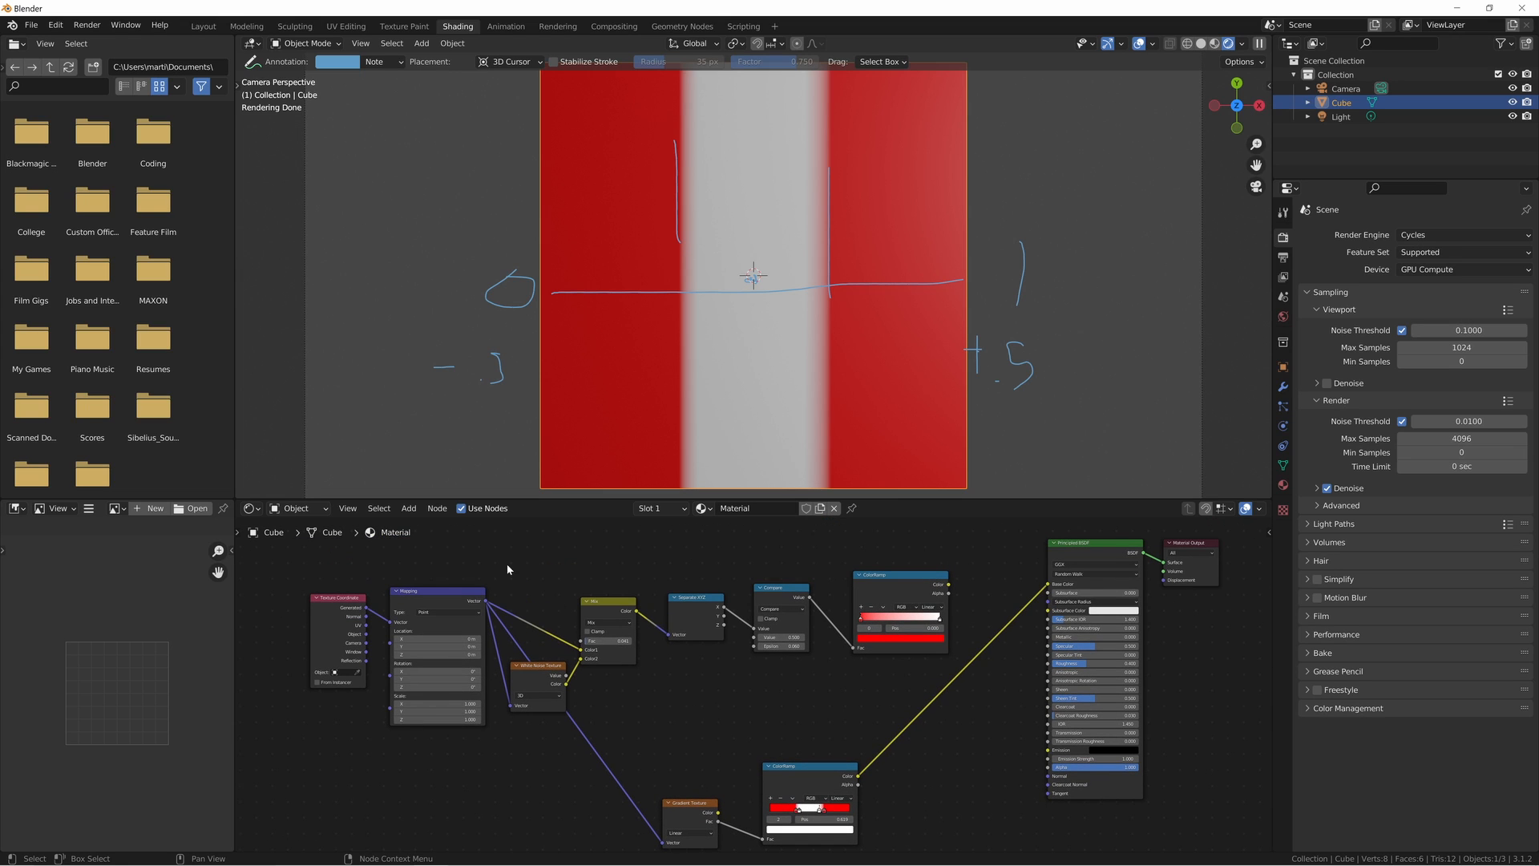
left_click_drag(507, 565, 912, 691)
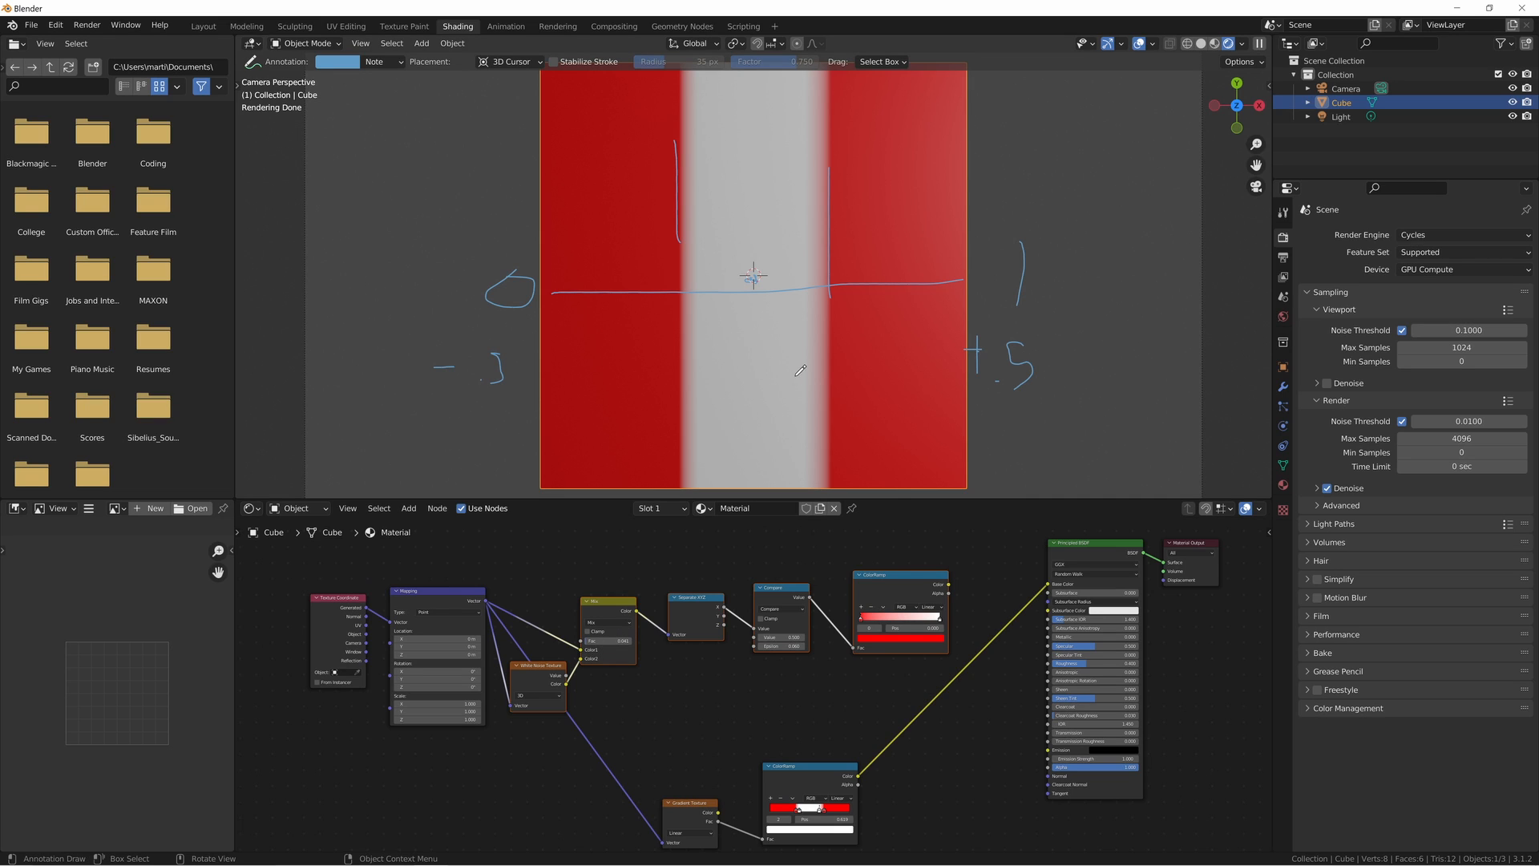
left_click(666, 589)
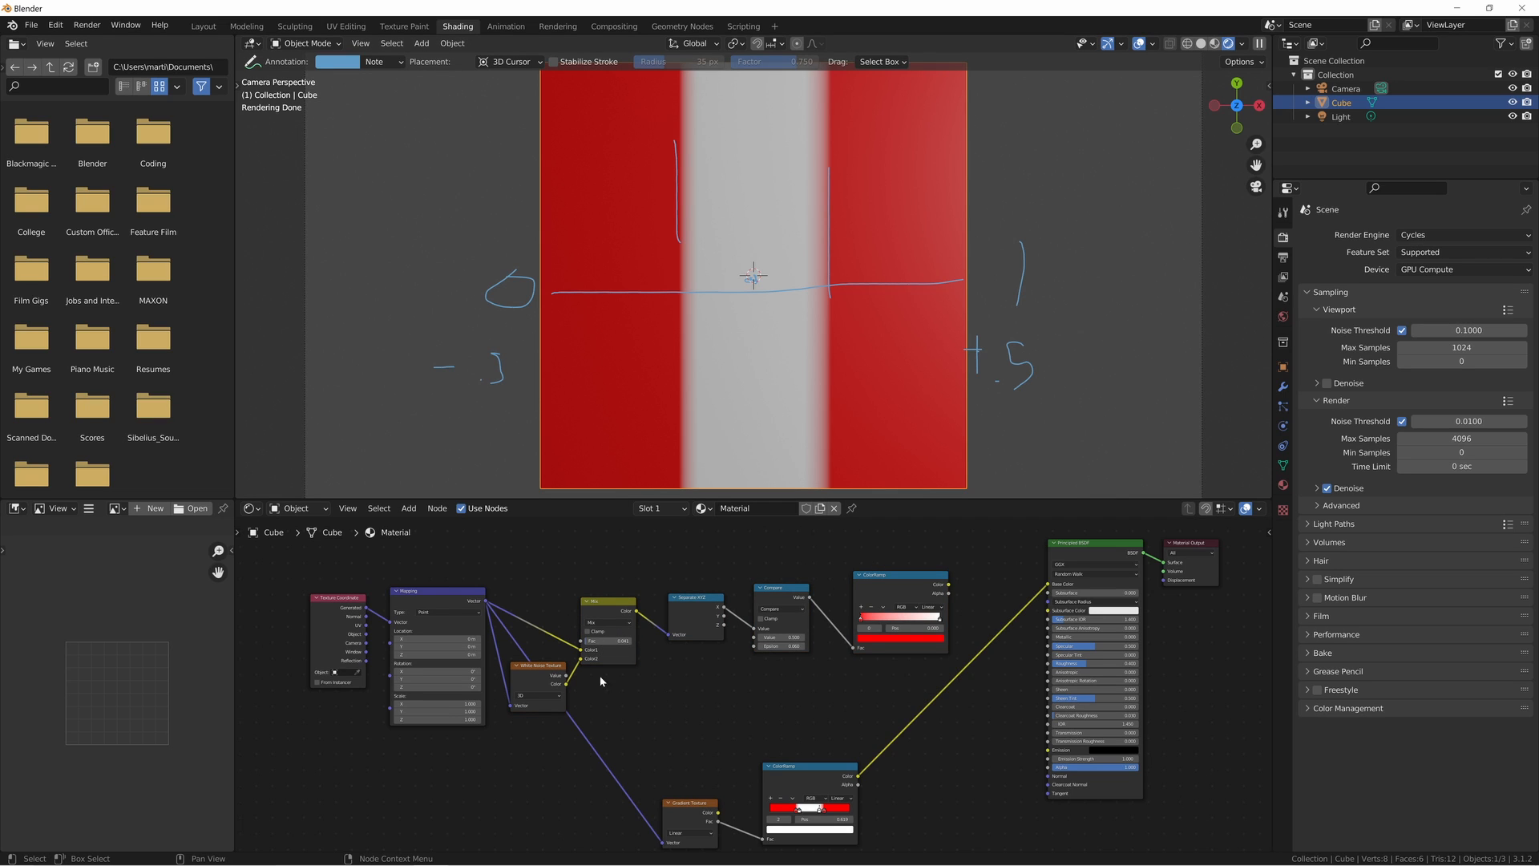
middle_click_drag(707, 699, 697, 702)
- Reconnect the upper ColorRamp's Color output to the Principled BSDF's Base Color
left_click_drag(940, 587, 1040, 586)
scroll(619, 685, "up", 6)
middle_click_drag(719, 687, 793, 691)
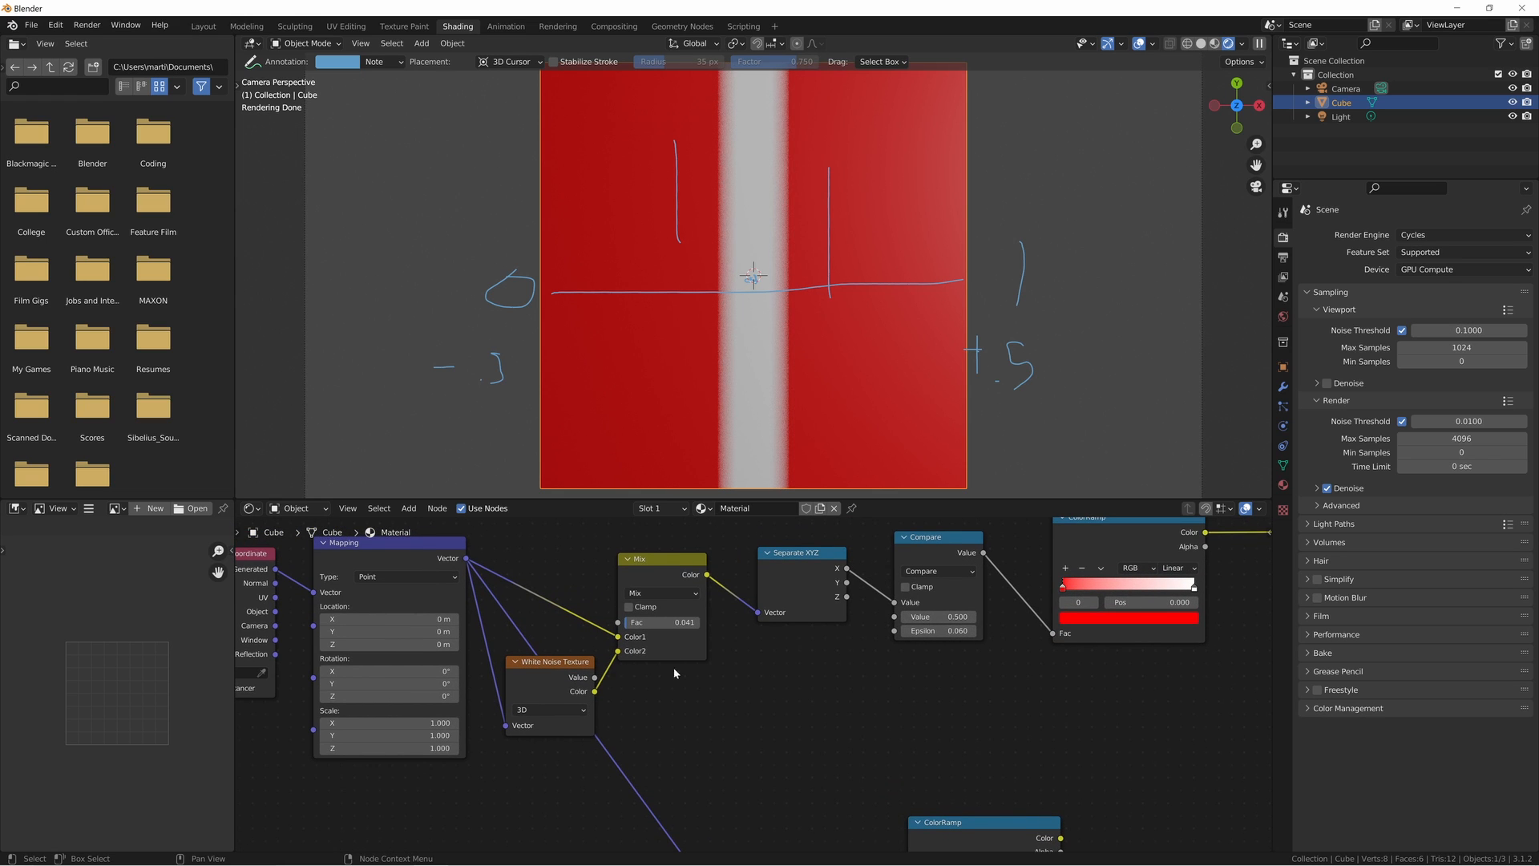
- Lower the Mix node's factor to 0.033 and set the Compare node's value to 0.370 and epsilon to 0.070
left_click_drag(672, 622, 654, 622, "shift")
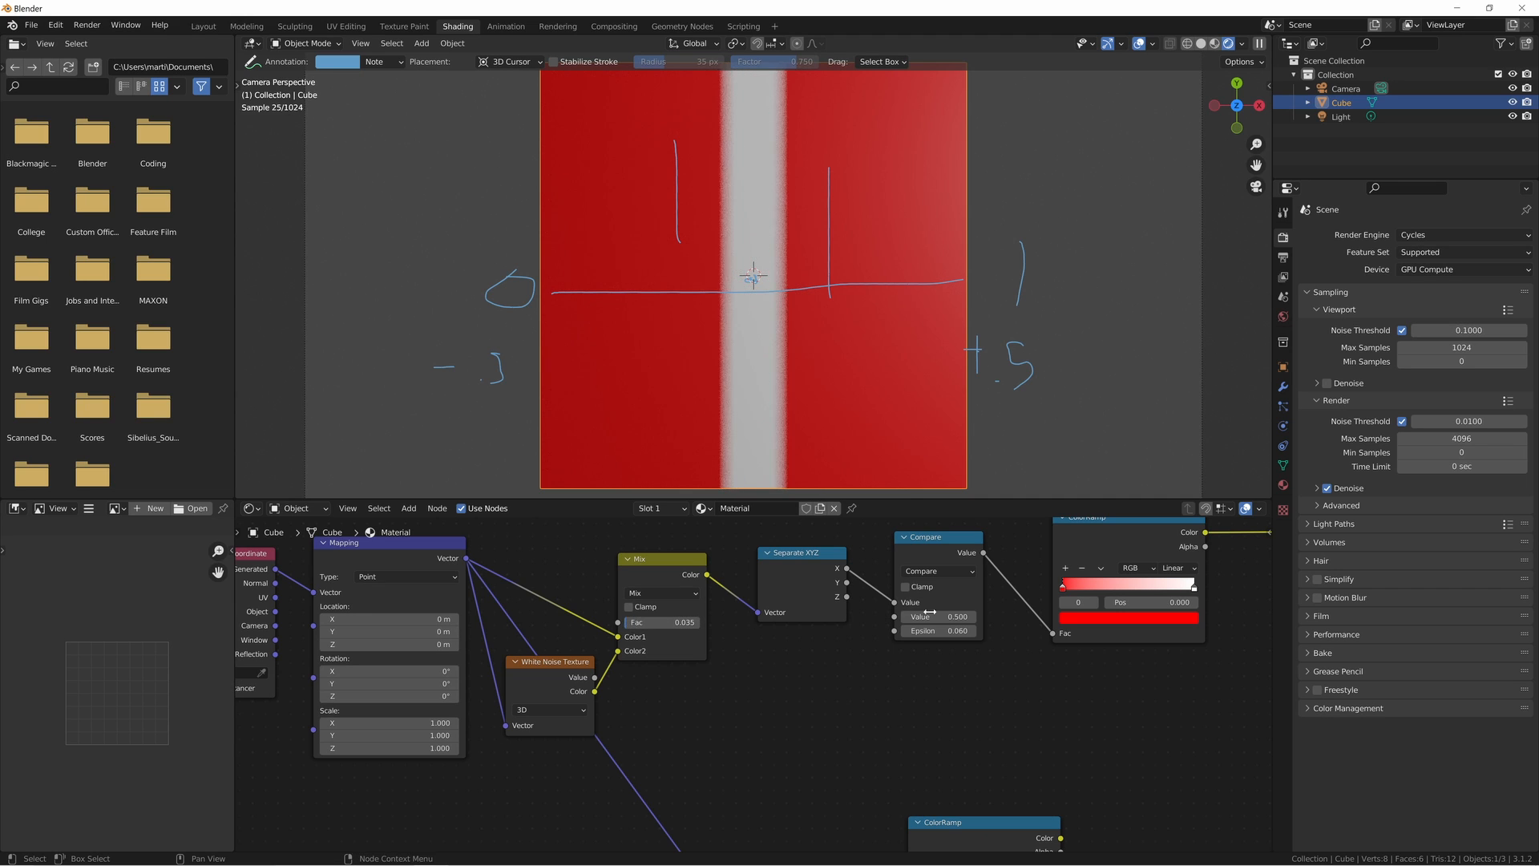
mouse_move(940, 617)
left_mouse_down()
mouse_move(922, 616)
mouse_move(991, 631)
mouse_move(881, 631)
mouse_move(938, 631)
mouse_move(895, 631)
mouse_move(914, 631)
left_mouse_up()
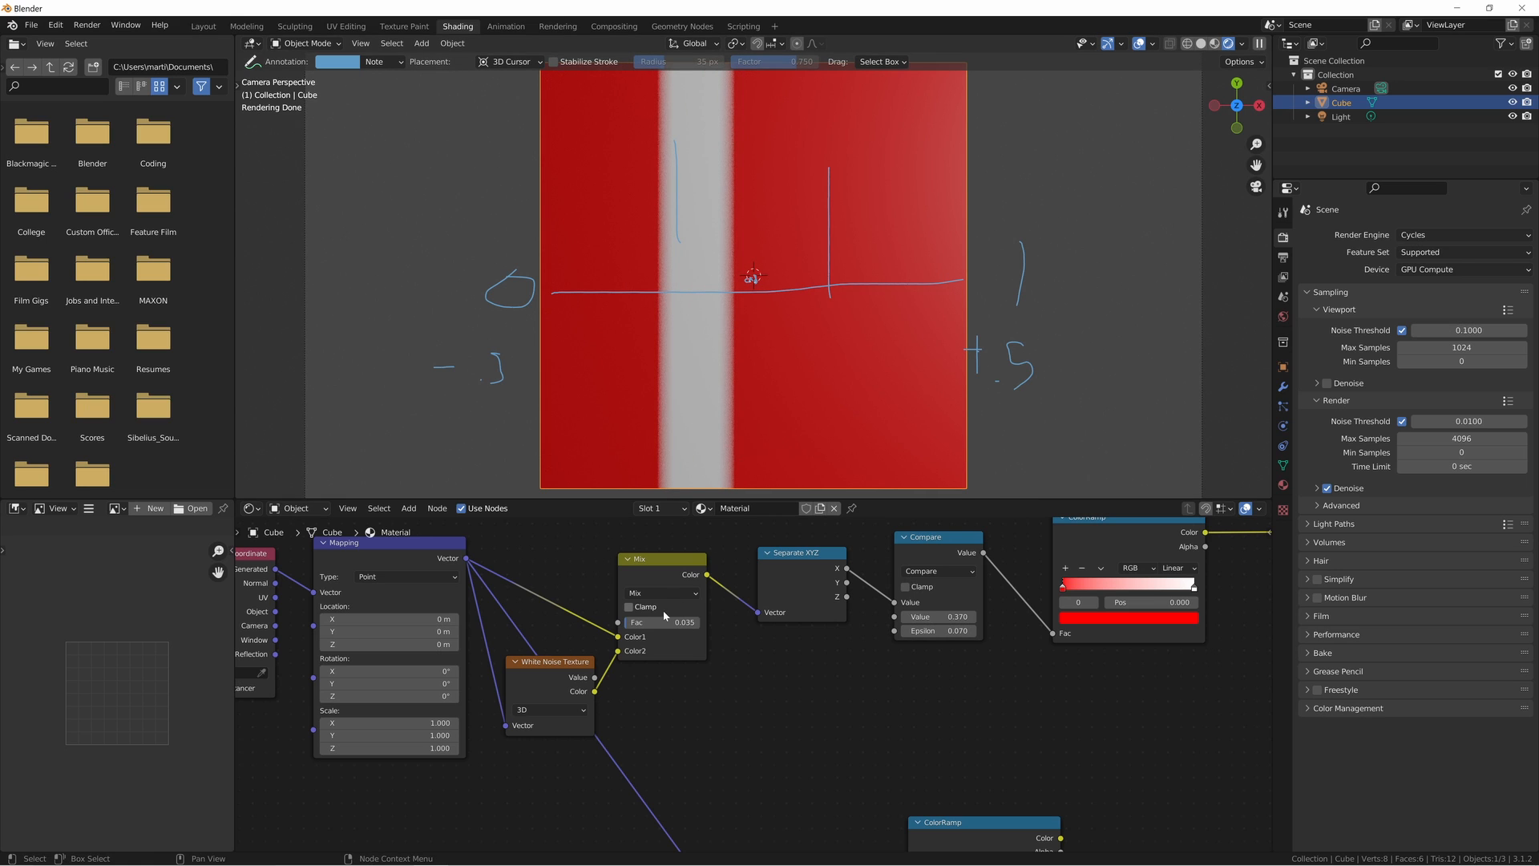
left_click_drag(662, 622, 659, 622)
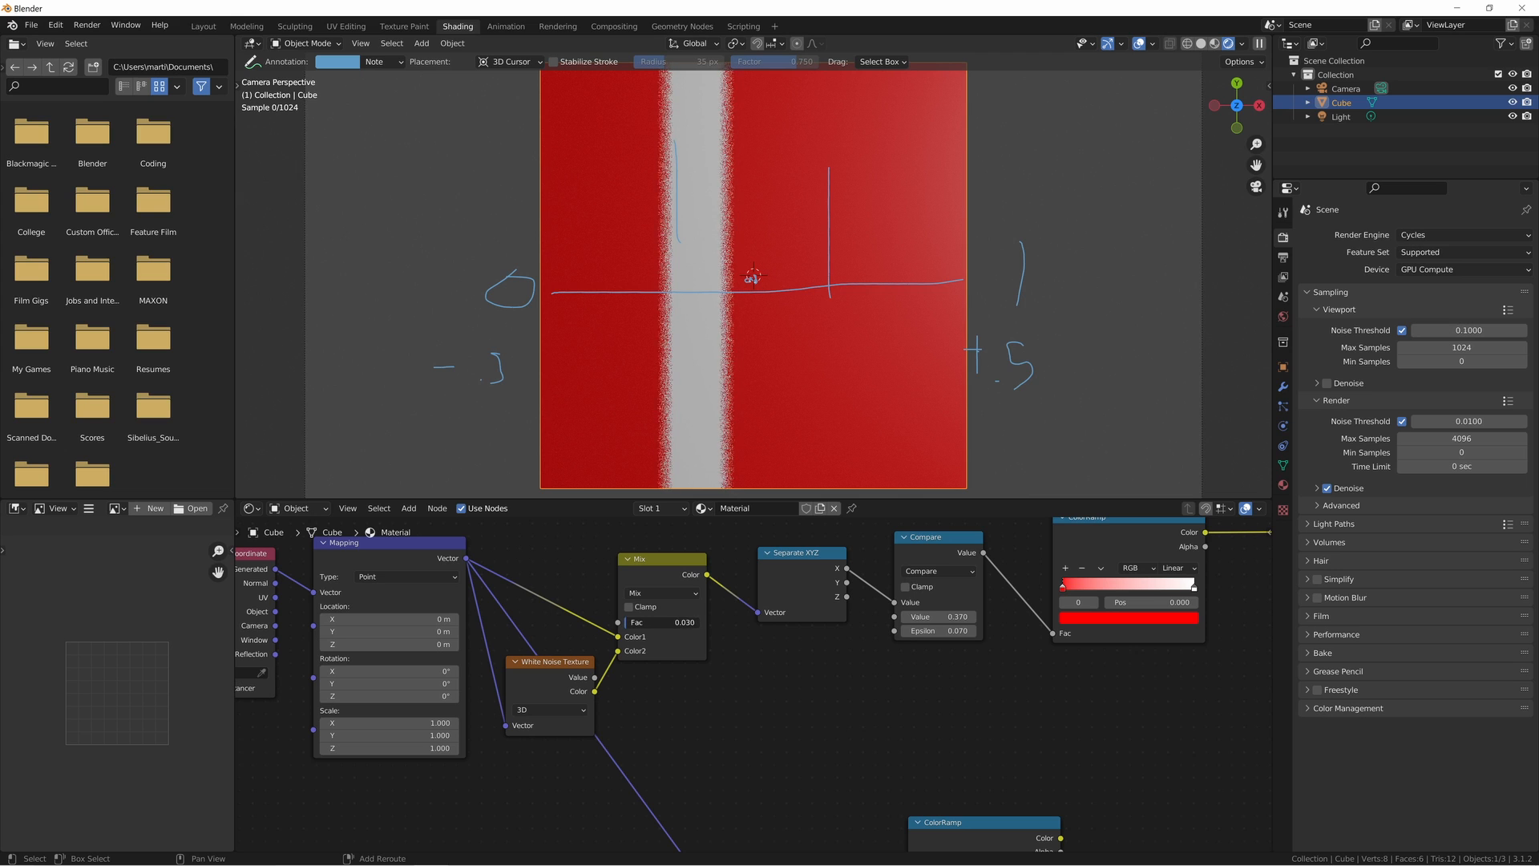
- Inspect the Compare-node chain and the Gradient Texture chain in the node tree, and the white strip's edges on the cube
middle_click_drag(1174, 584, 948, 571)
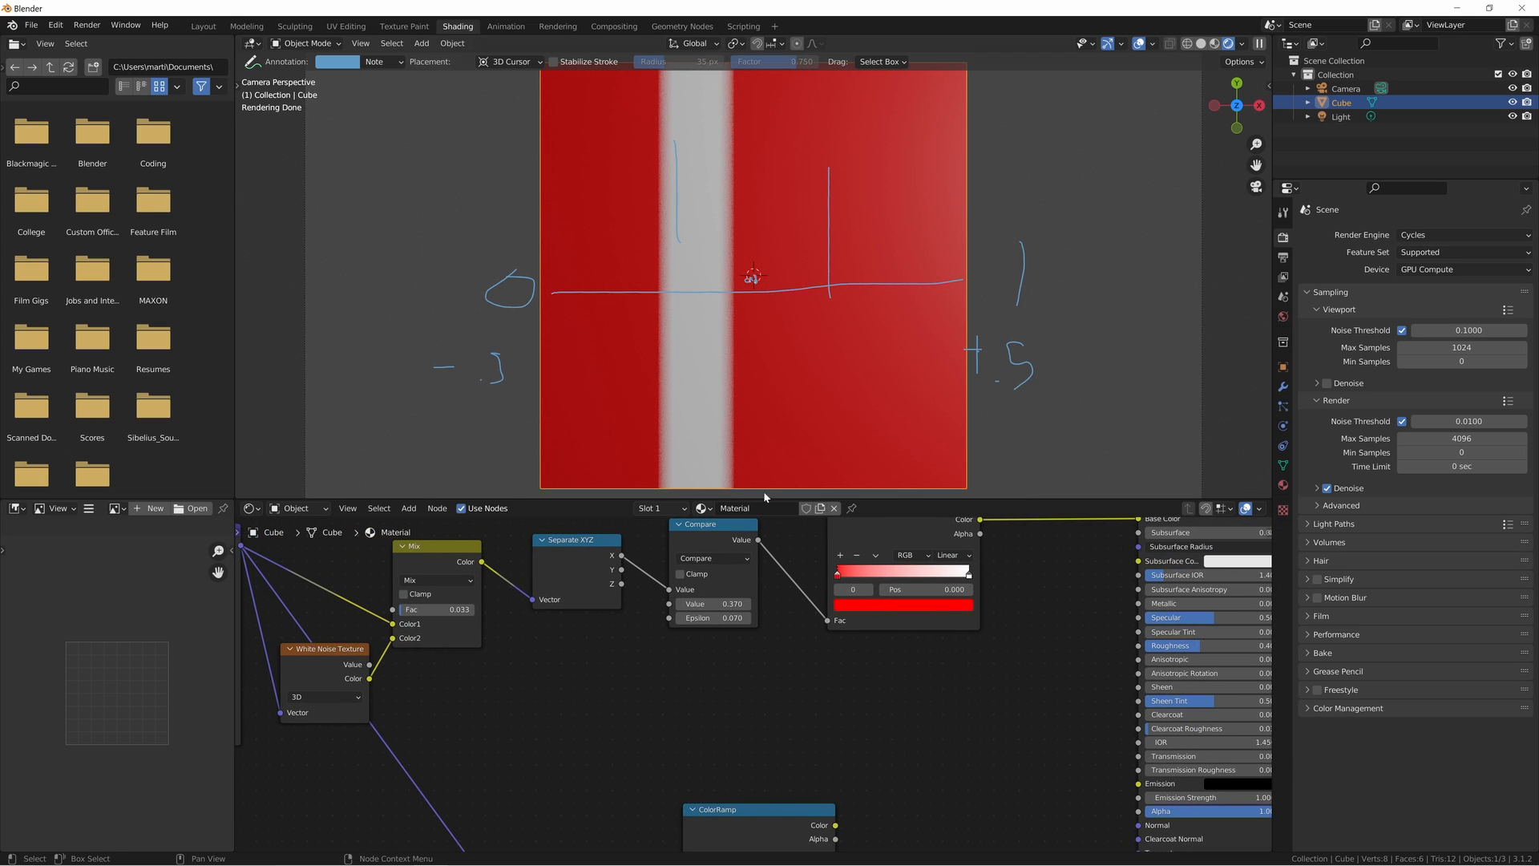
middle_click_drag(757, 850, 720, 622)
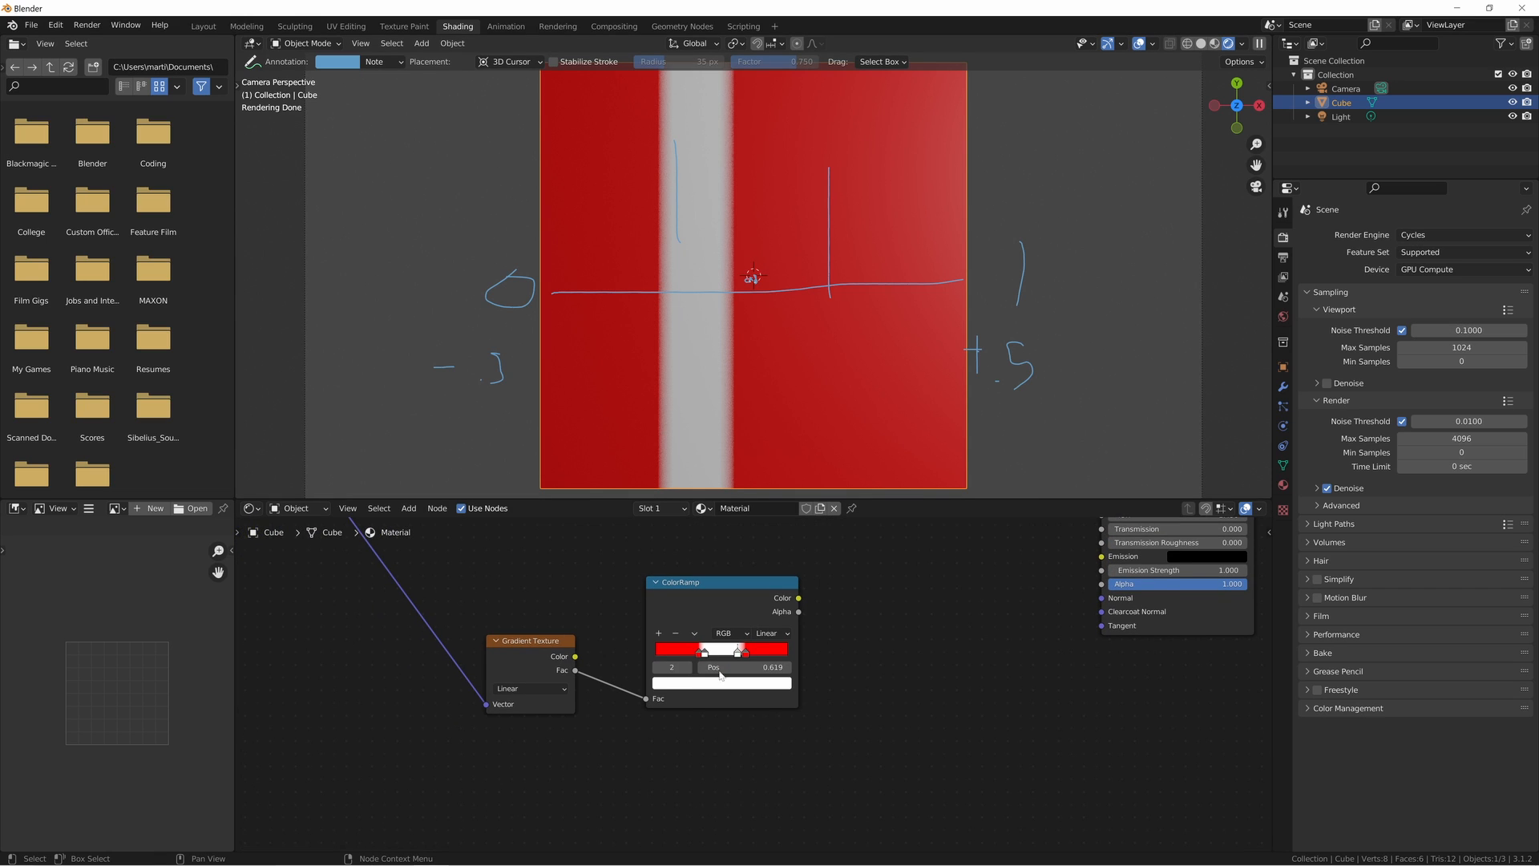
middle_click_drag(815, 651, 727, 768)
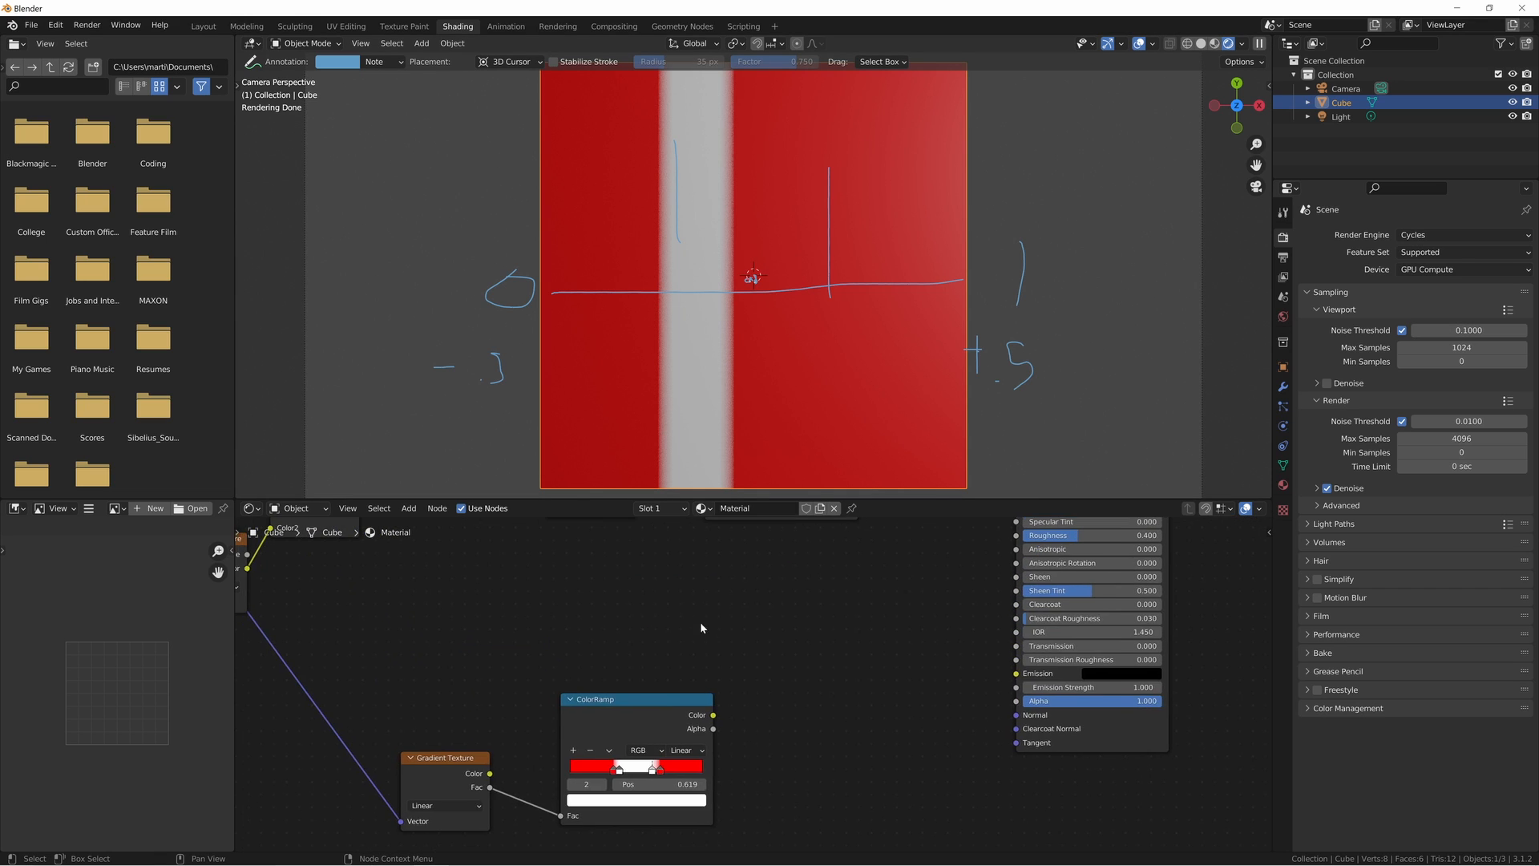
middle_click_drag(613, 591, 816, 775)
scroll(746, 722, "down", 2)
scroll(745, 725, "up", 1)
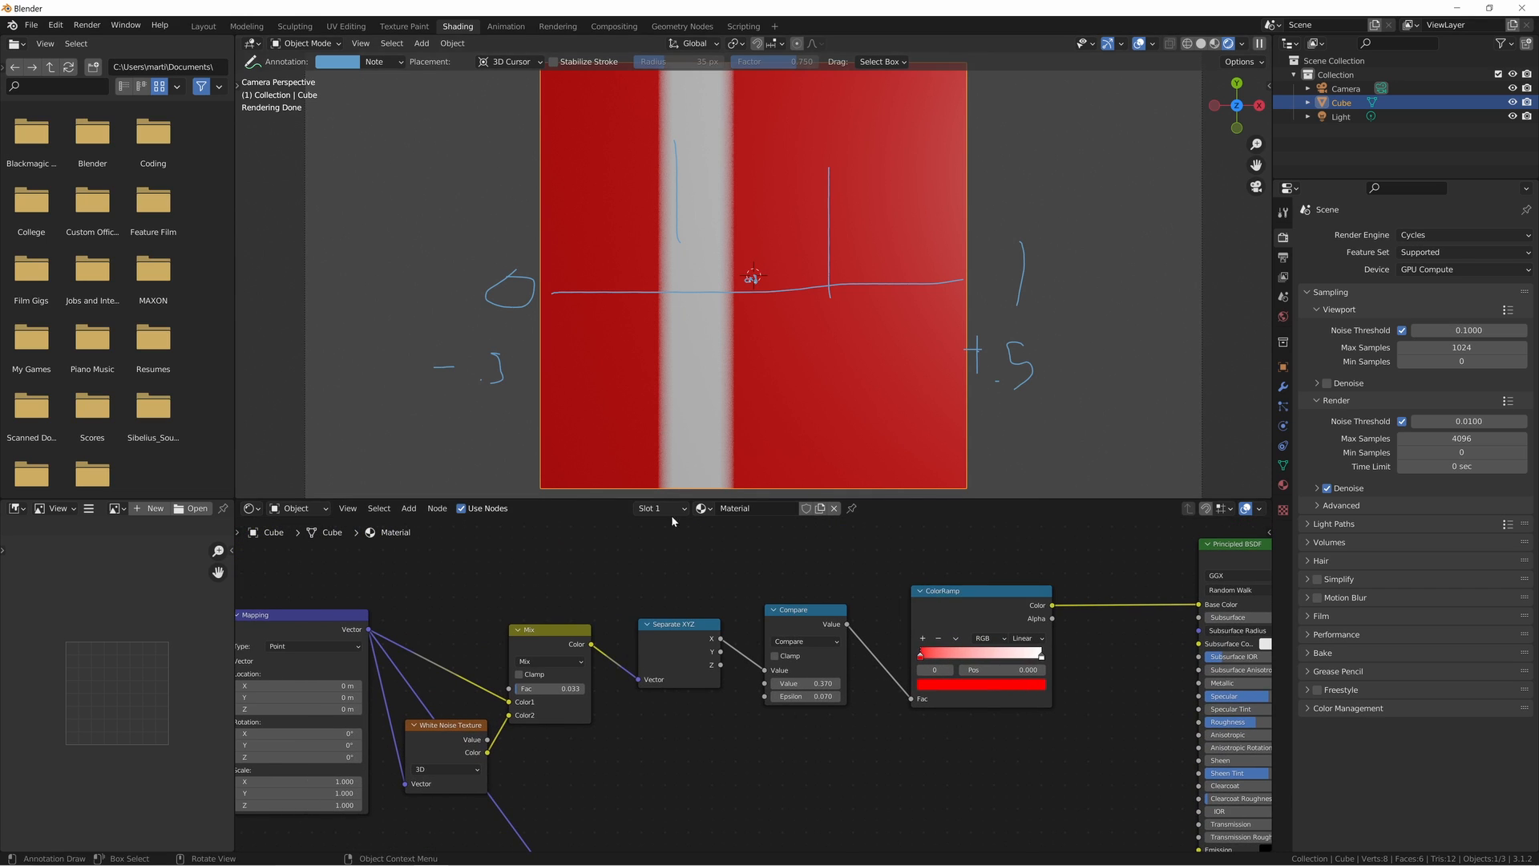
scroll(495, 617, "down", 3)
left_click_drag(495, 604, 941, 713)
left_click(801, 758)
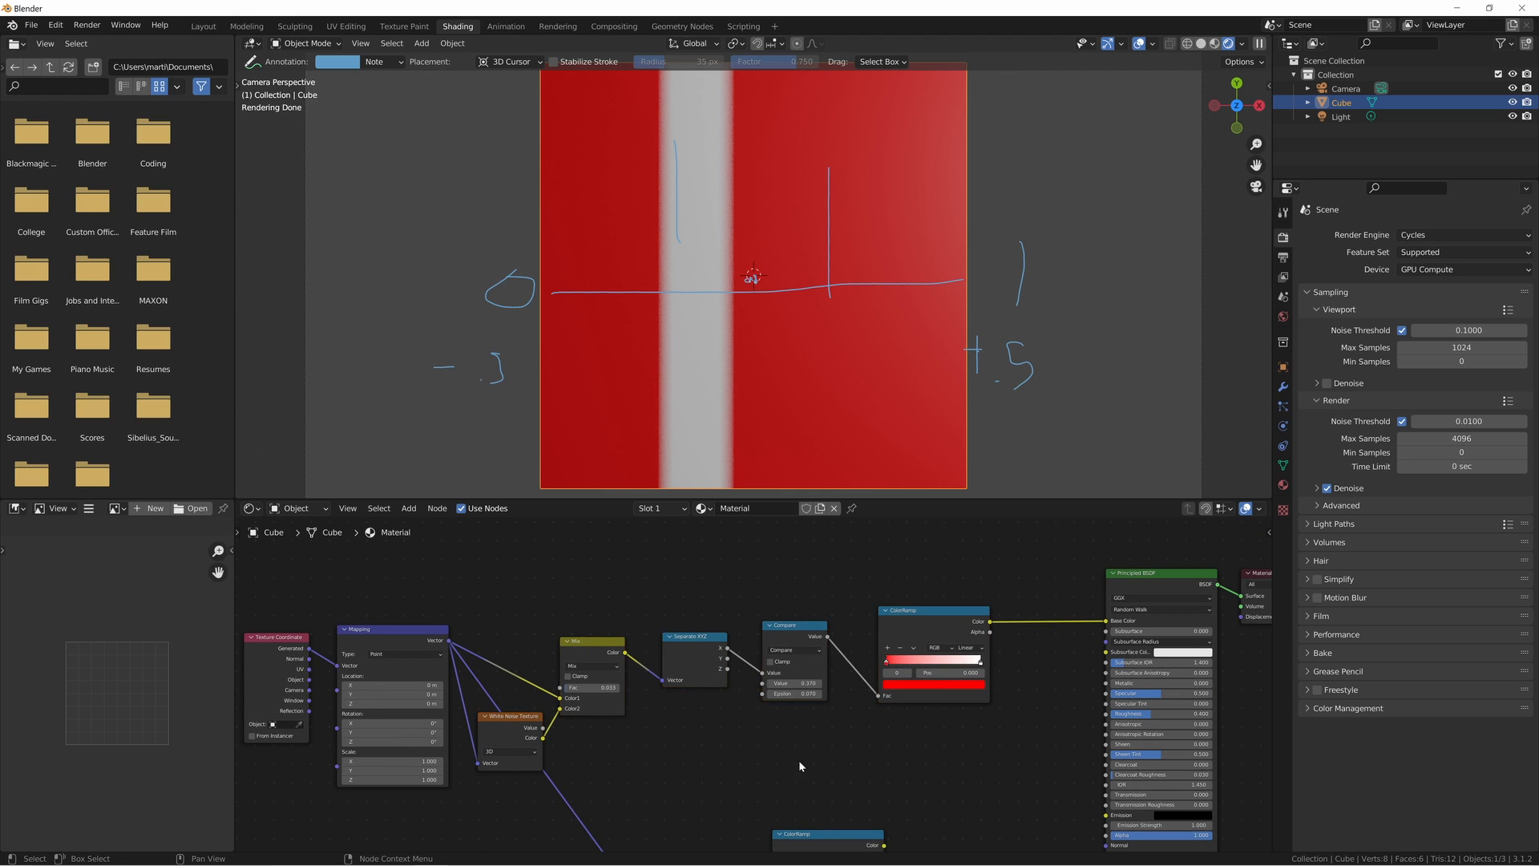
middle_click_drag(753, 750, 749, 719)
scroll(684, 680, "up", 2)
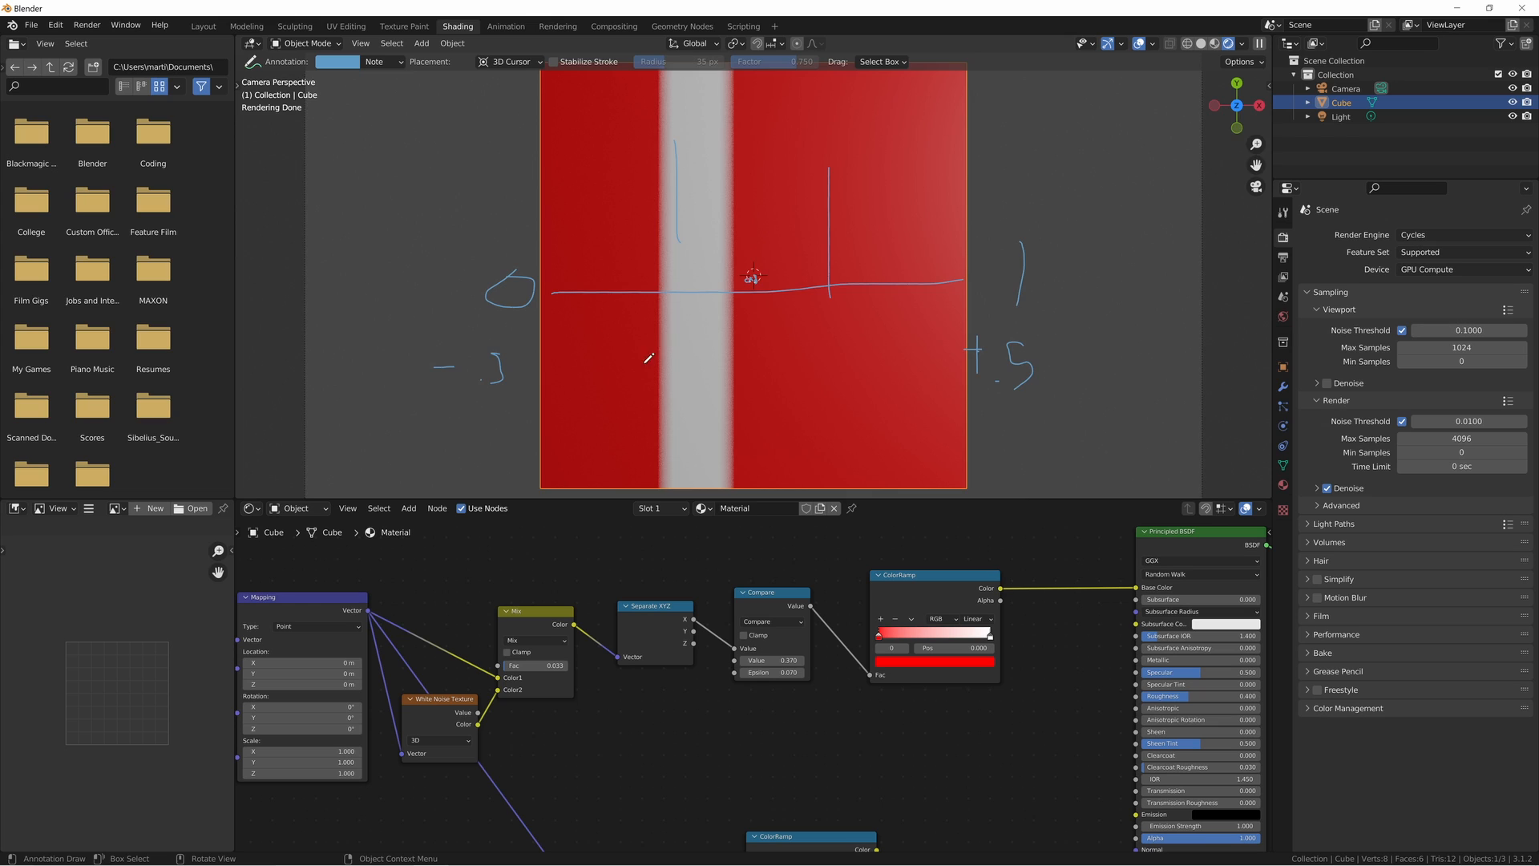
scroll(735, 231, "up", 2)
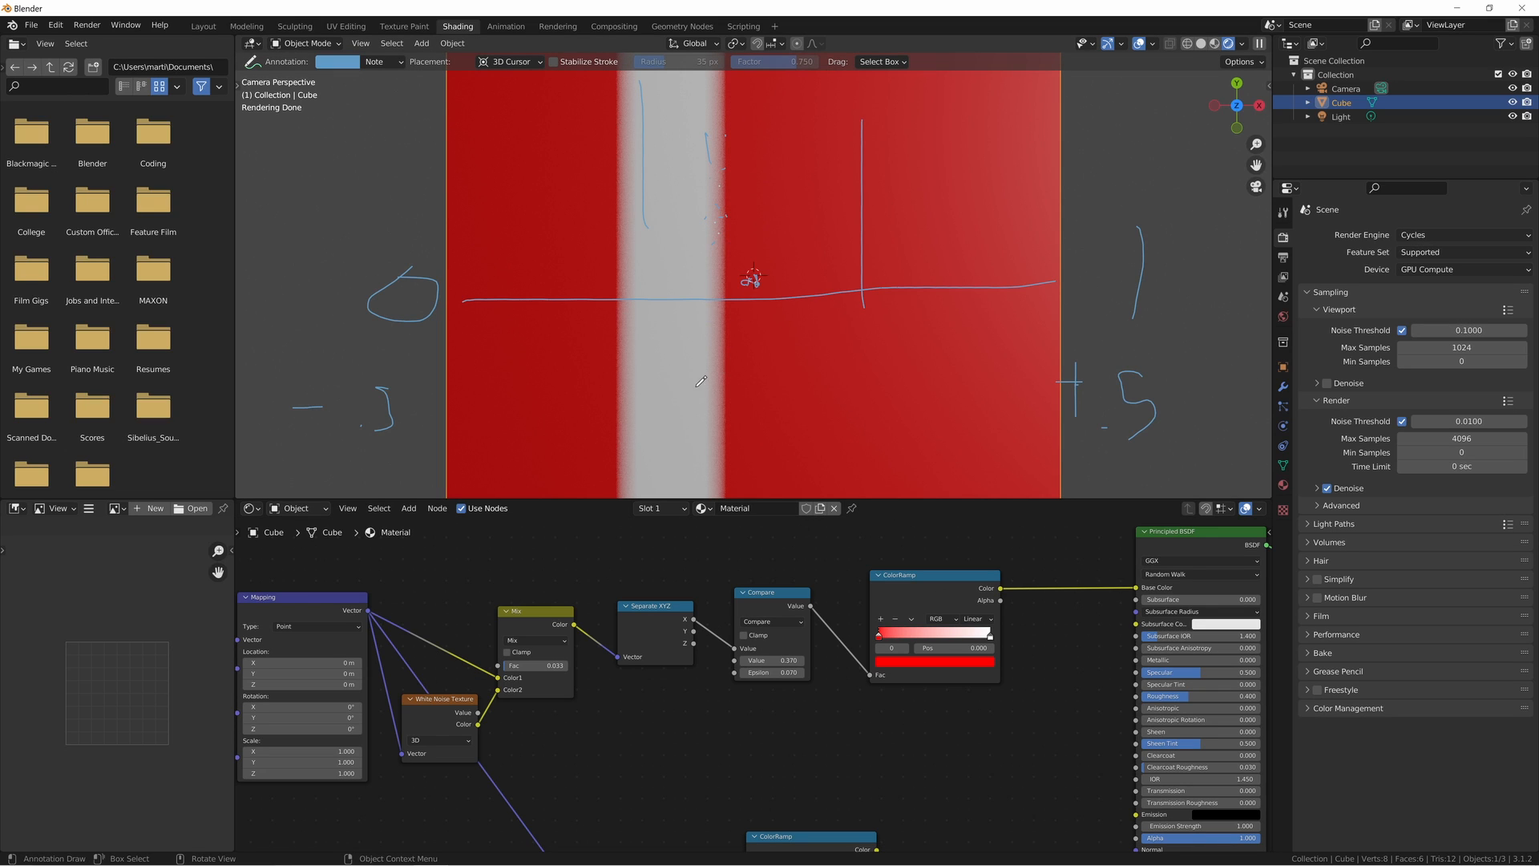
- Set the Compare node's comparison value to 0.500 and render the image
key("F12")
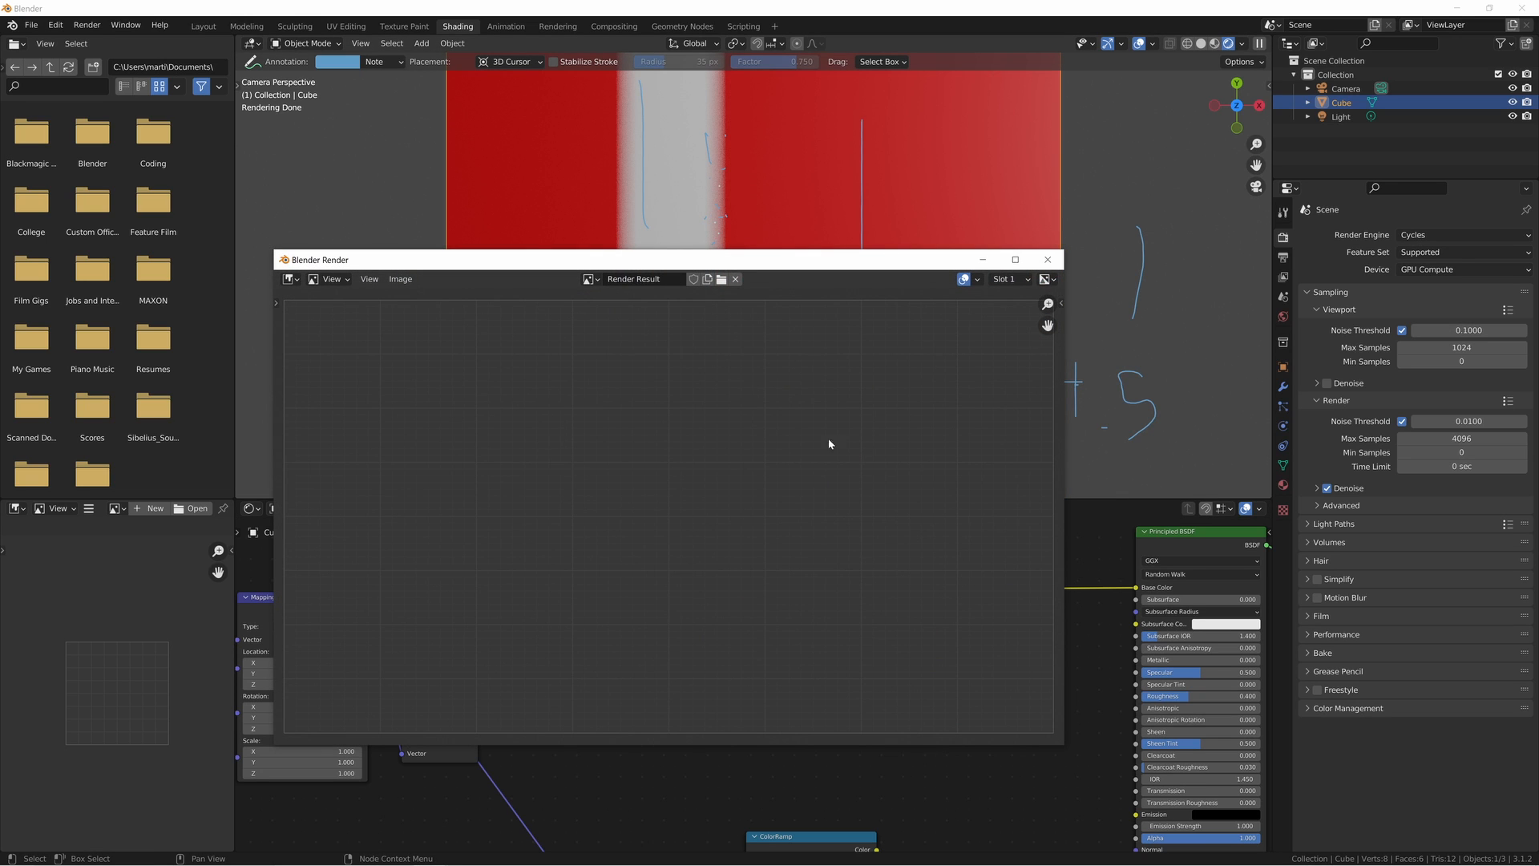
left_click(1048, 259)
left_click(761, 660)
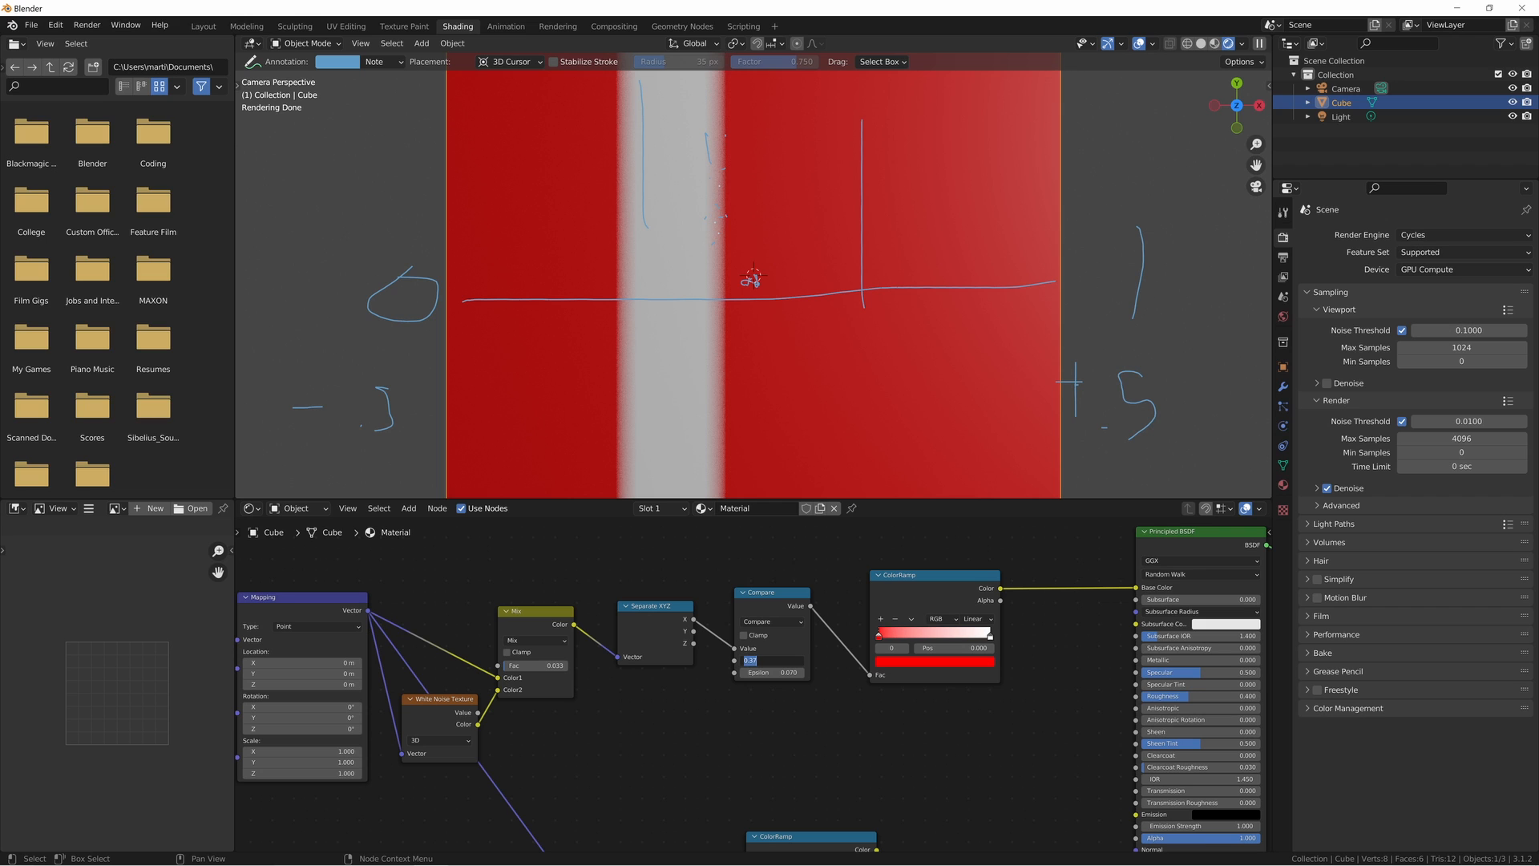
type("0.5")
key("Return")
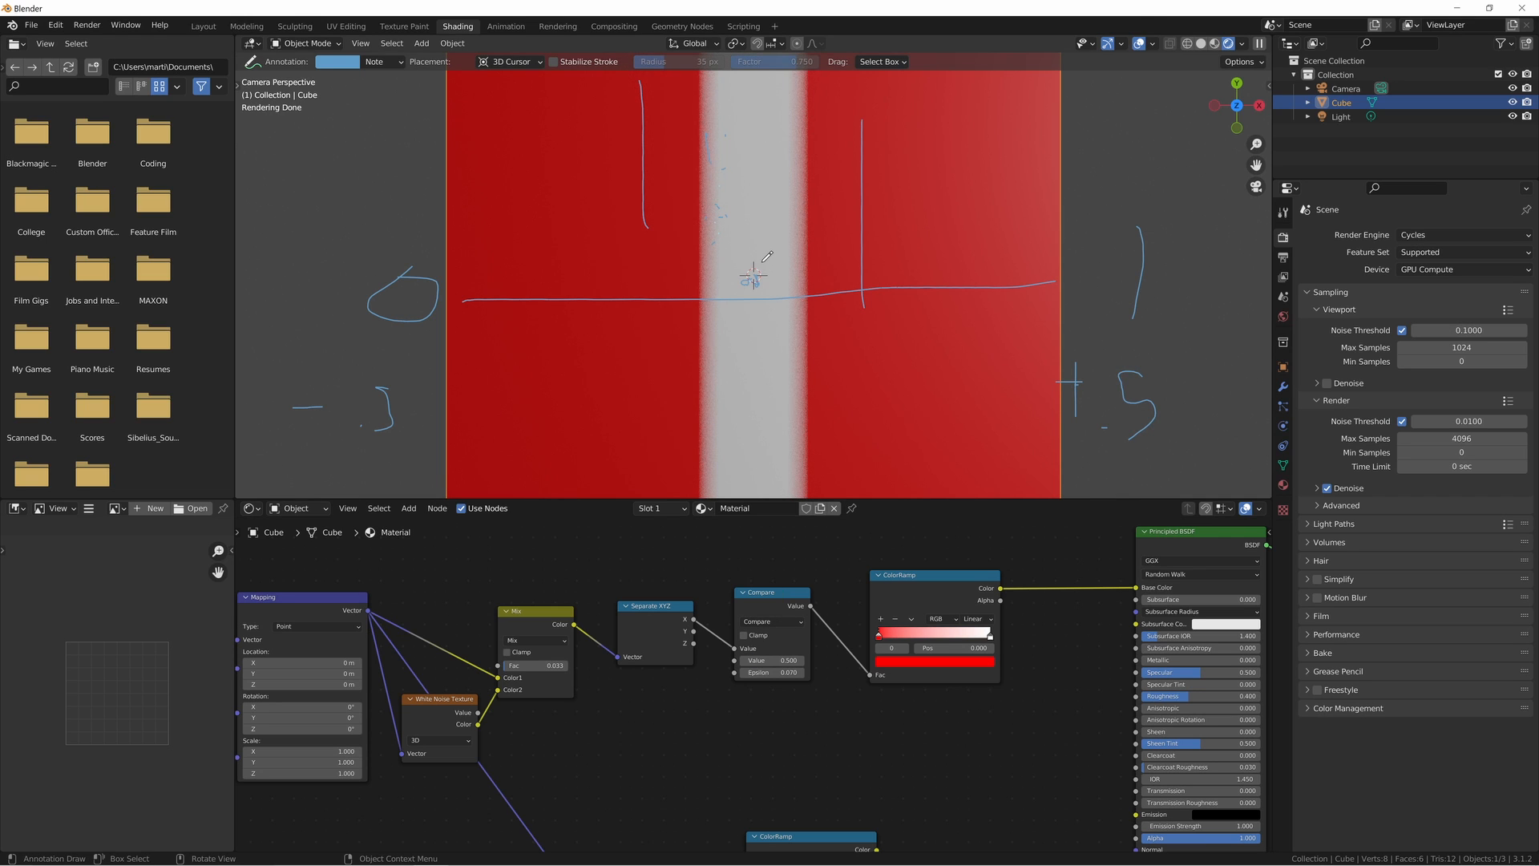
key("F12")
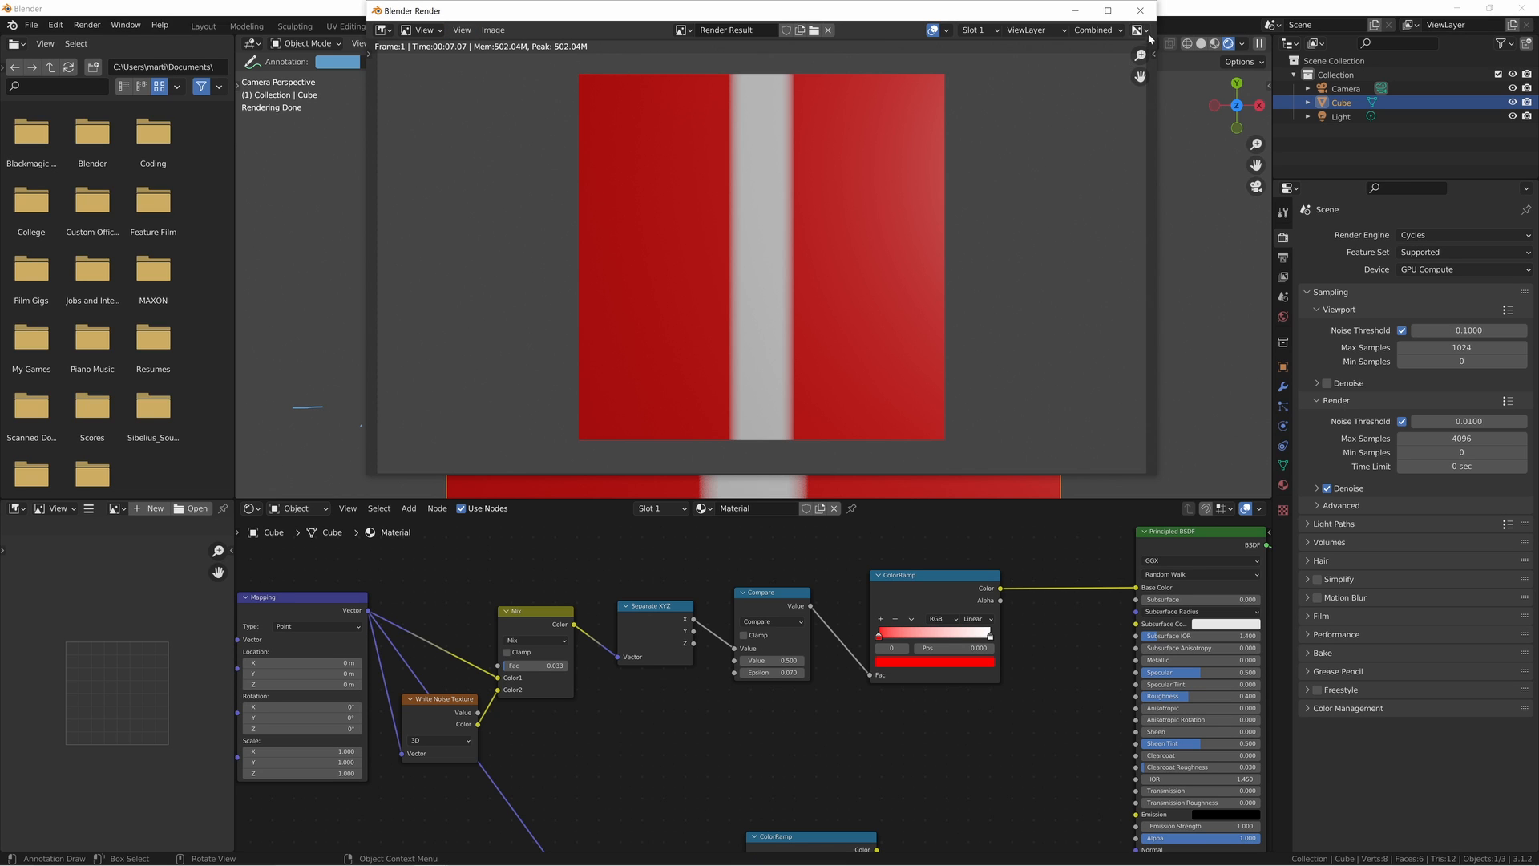
left_click(1140, 10)
- Connect the lower ColorRamp's Color output to Base Color and narrow its white band, placing the last red stop at 0.556
middle_click_drag(948, 749, 797, 660)
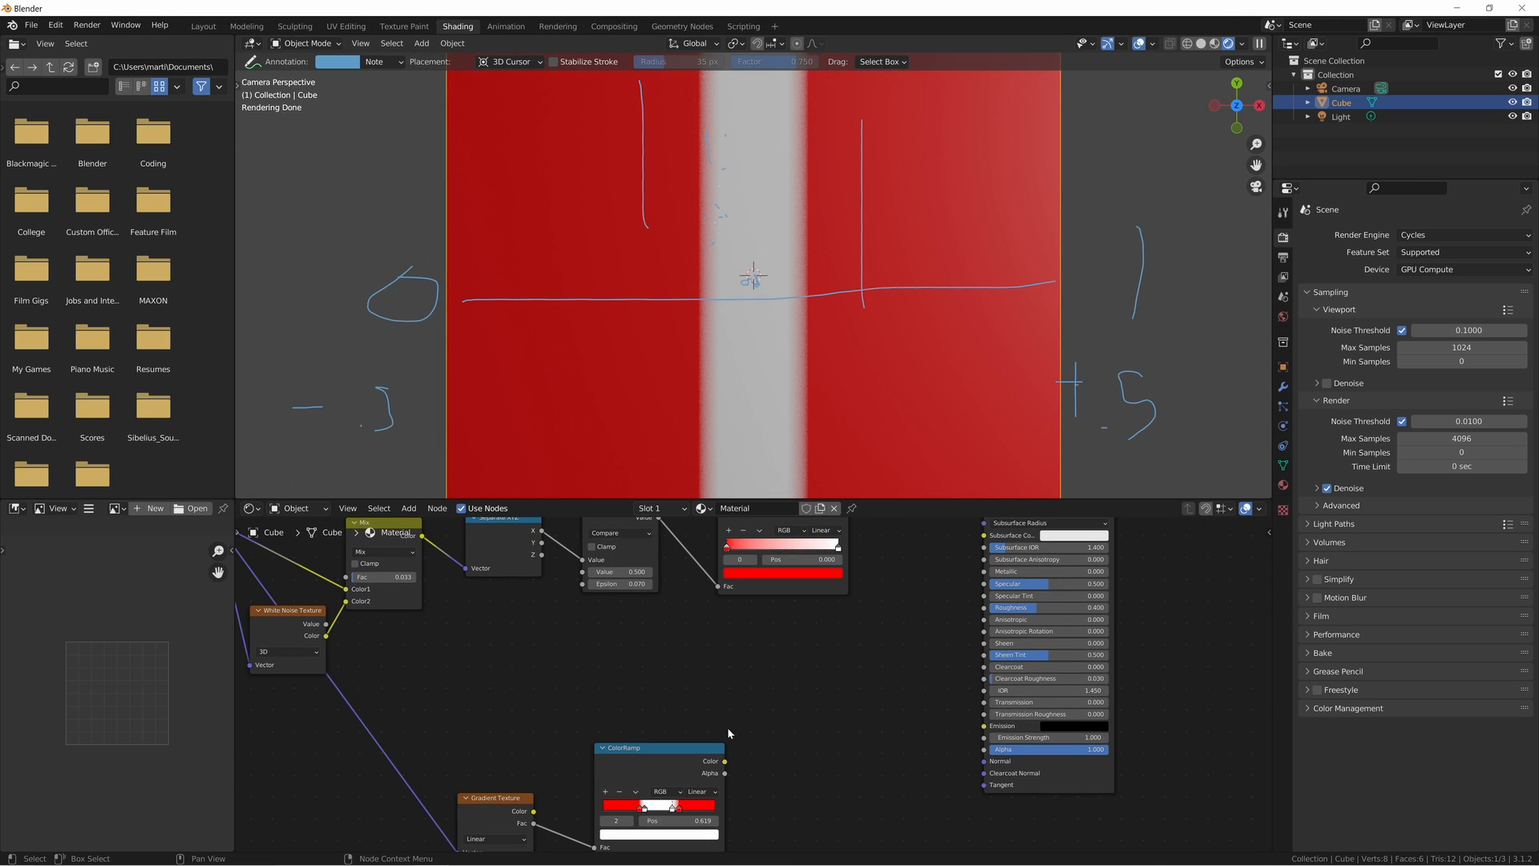
left_click_drag(723, 761, 982, 578)
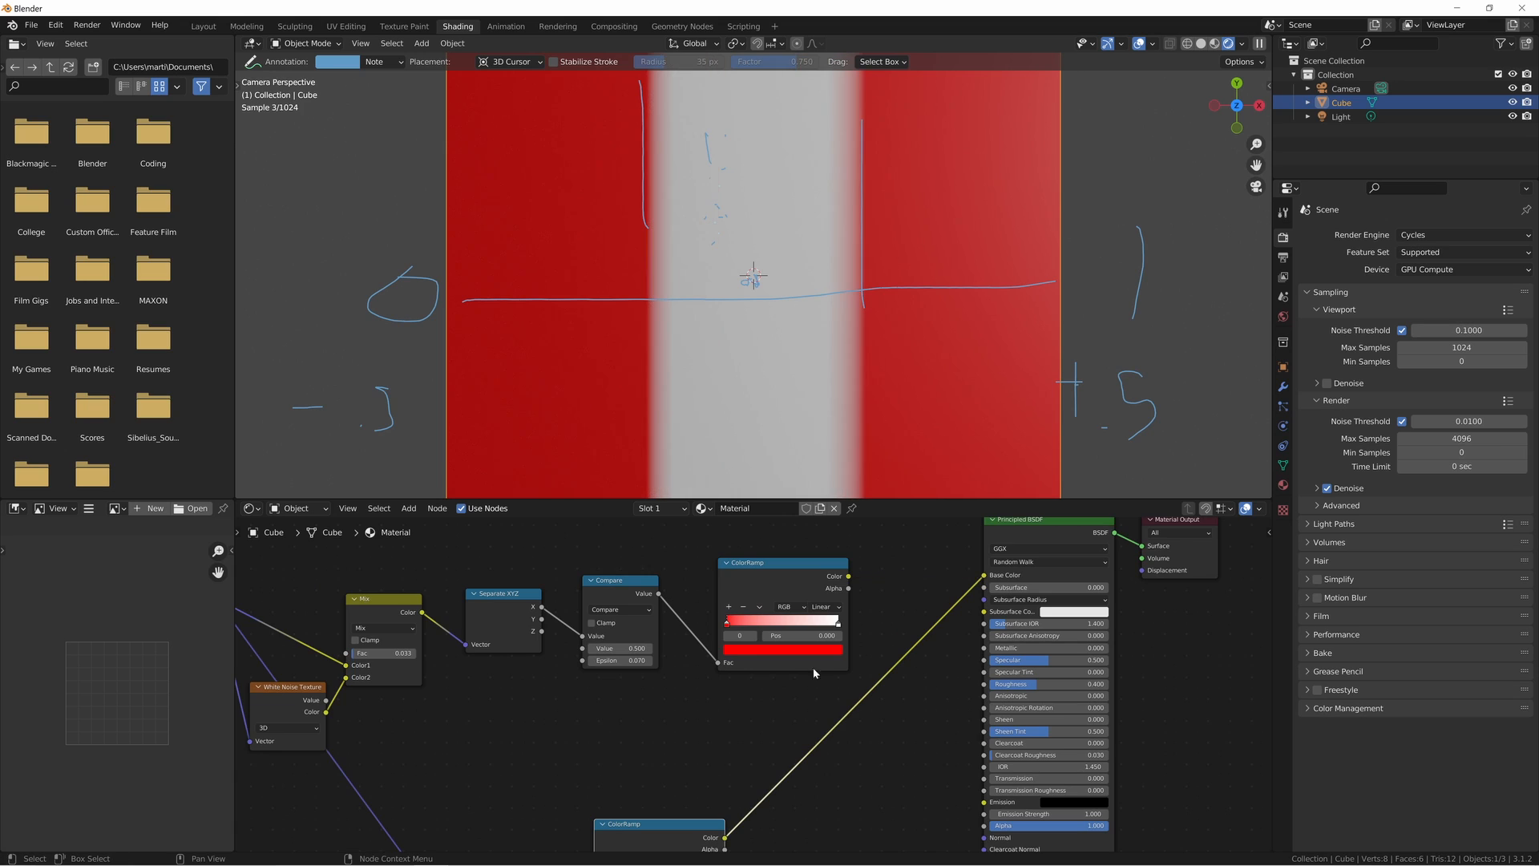
middle_click_drag(717, 768, 761, 658)
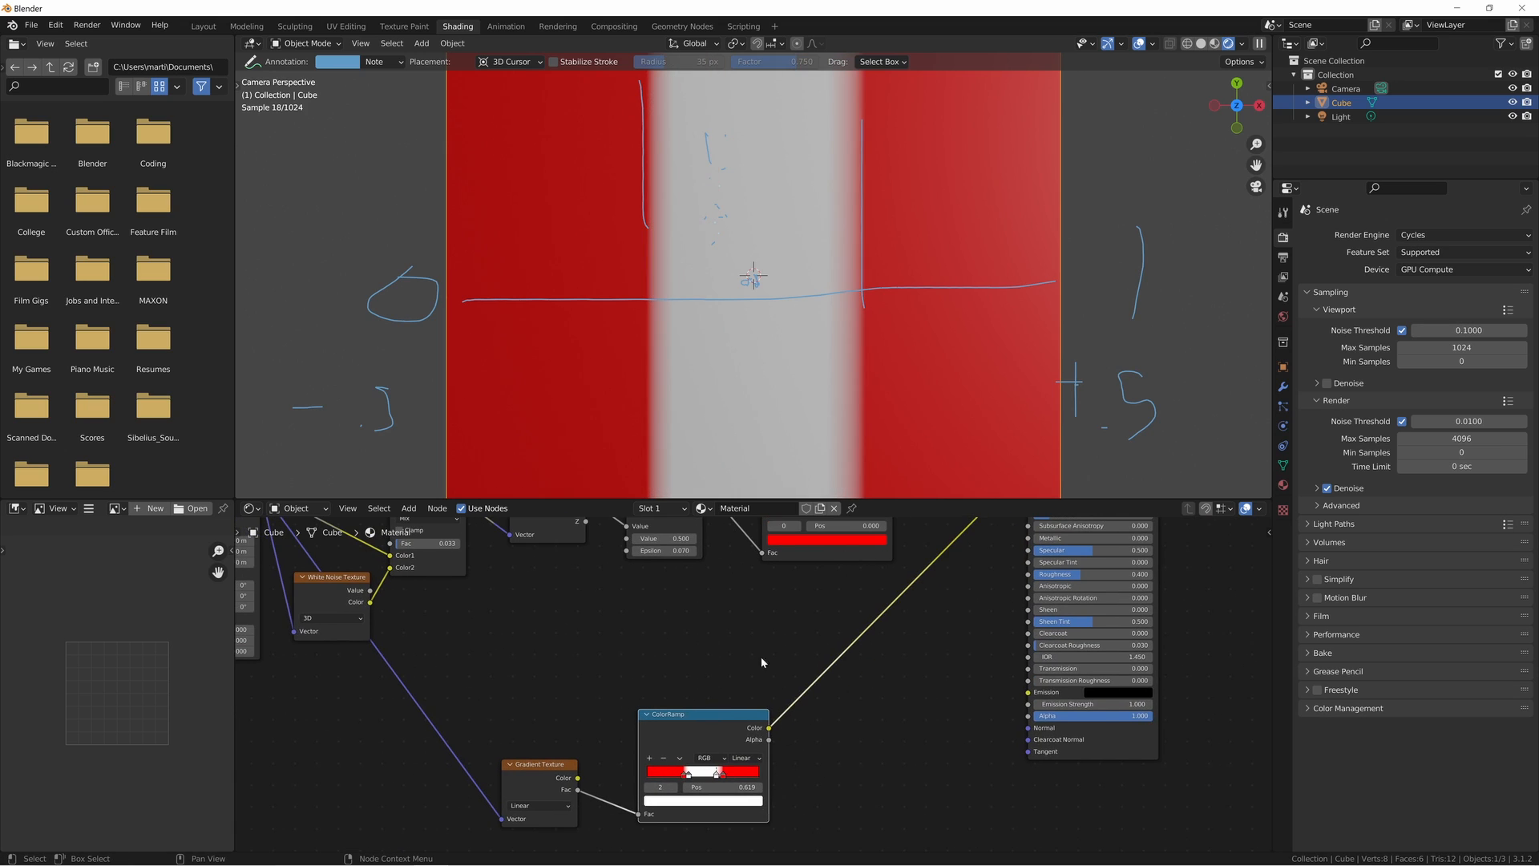
left_click(689, 774)
left_click_drag(694, 778, 700, 775)
middle_click_drag(766, 763, 727, 678)
scroll(727, 679, "up", 8)
middle_click_drag(726, 679, 710, 666)
scroll(710, 666, "up", 2)
left_click_drag(710, 724, 674, 725)
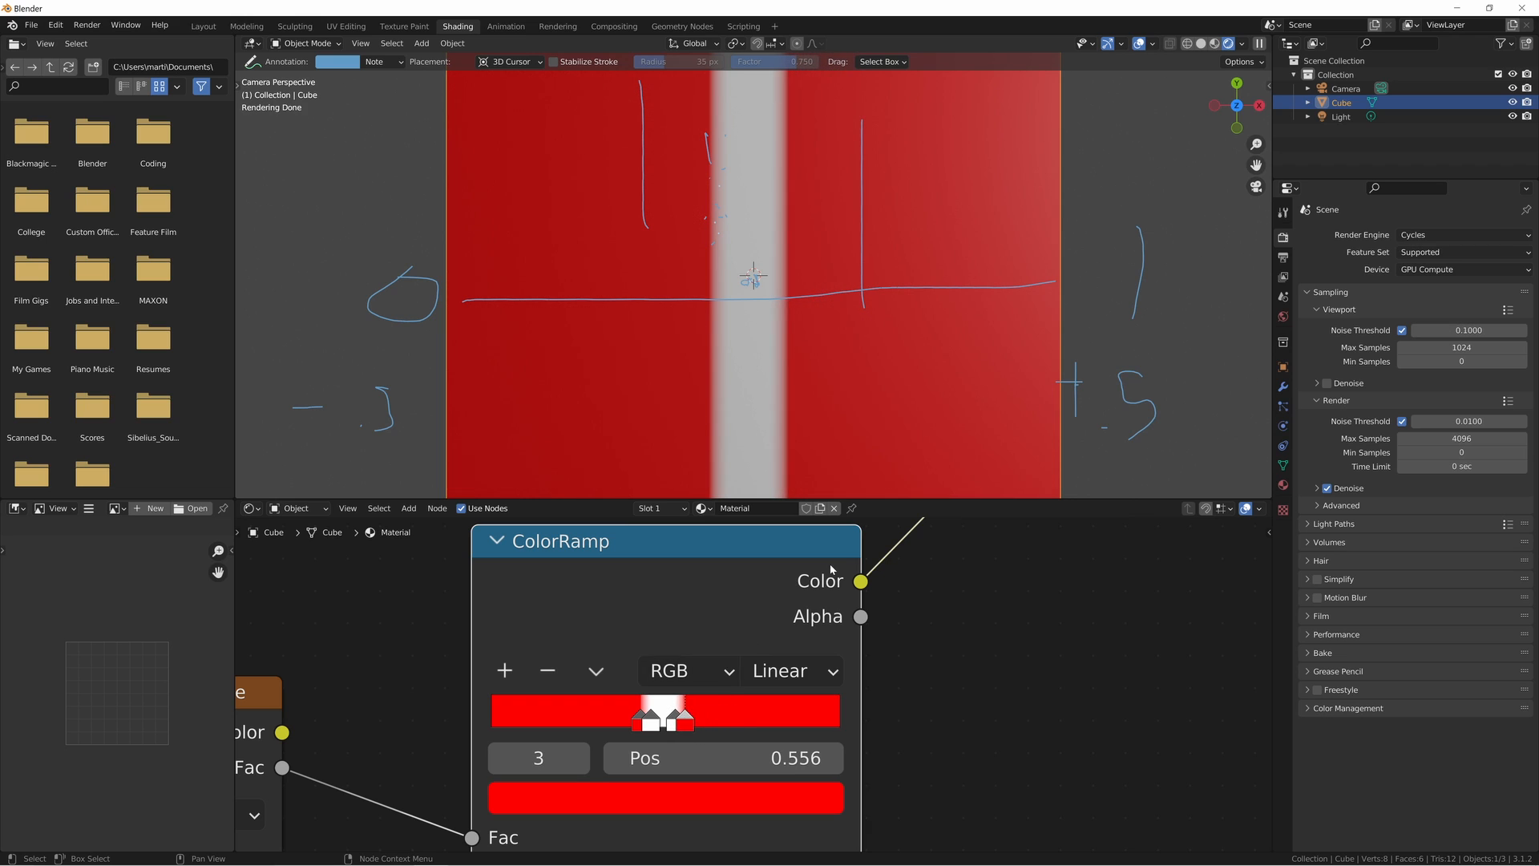
- Render the gradient-ramp version into Slot 2 and enlarge the render result around the white strip
key("F12")
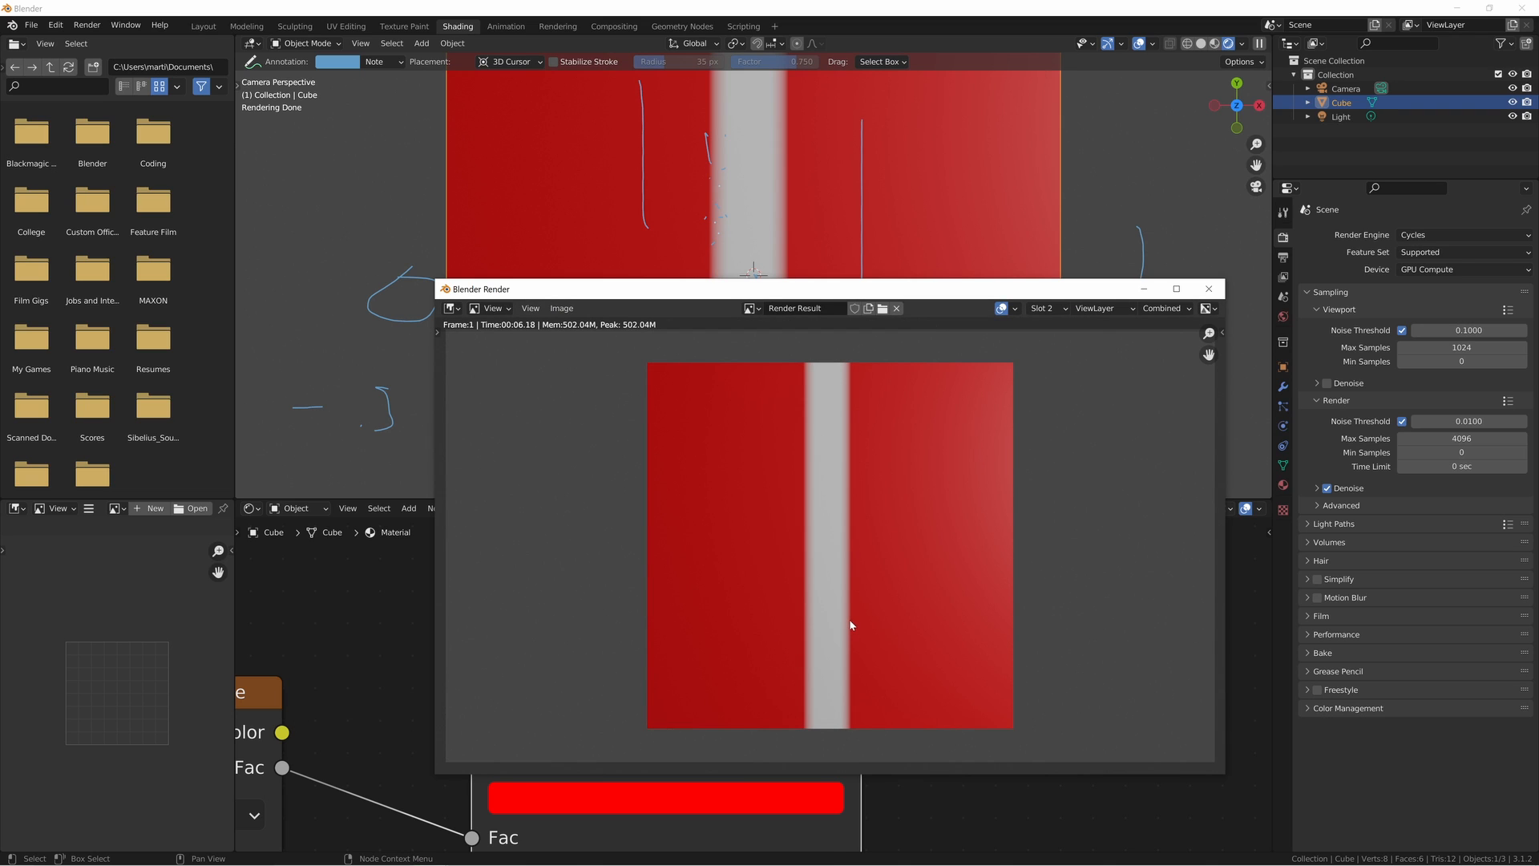
left_click(1176, 289)
scroll(824, 386, "up", 5)
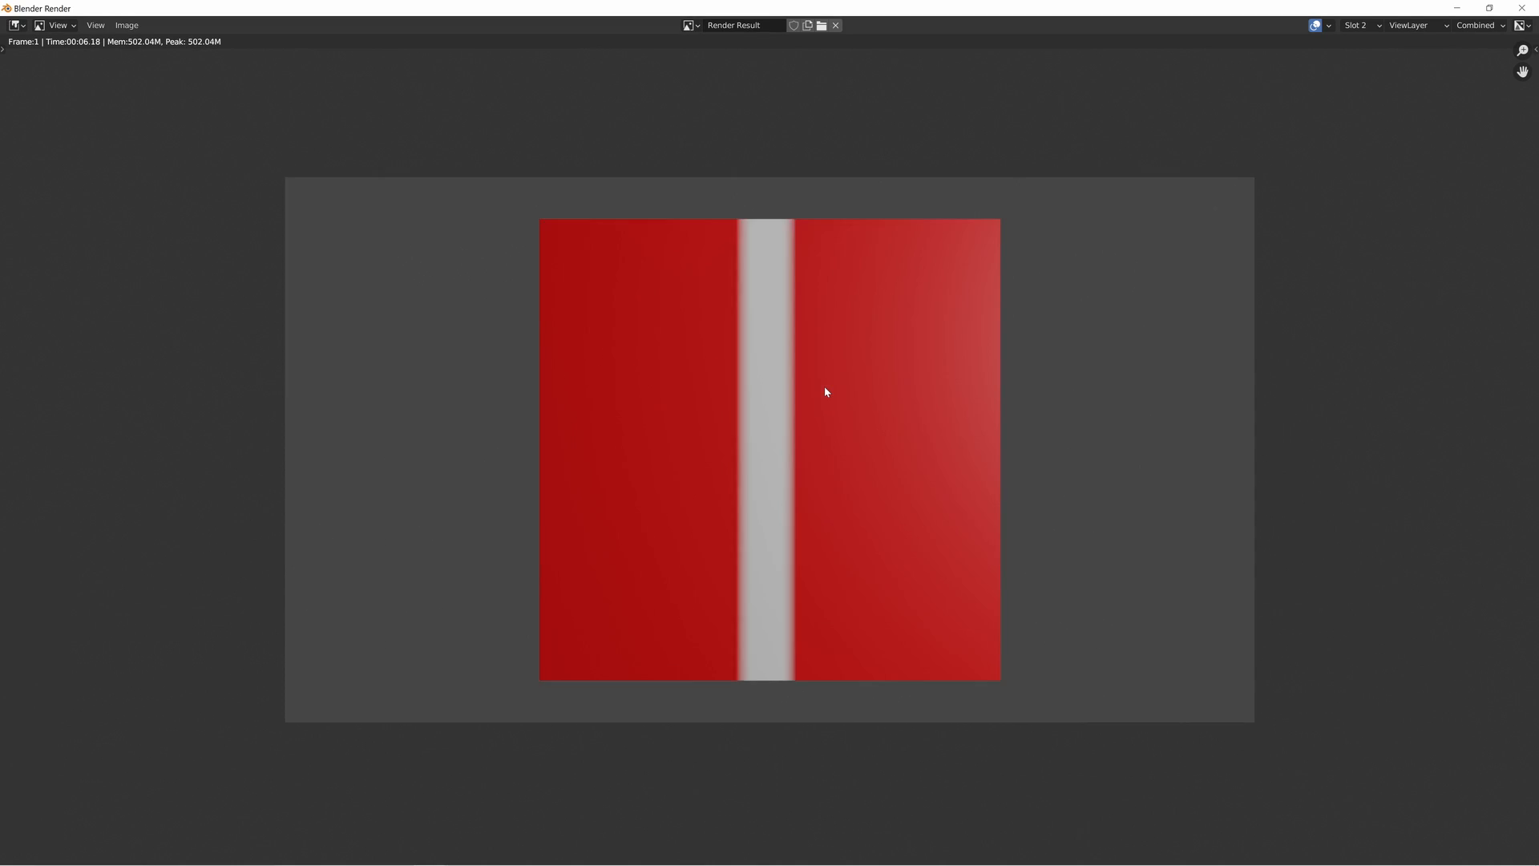
middle_click_drag(799, 444, 805, 437)
- Compare the white strip's edge softness between the renders in Slot 1 and Slot 2
key("j")
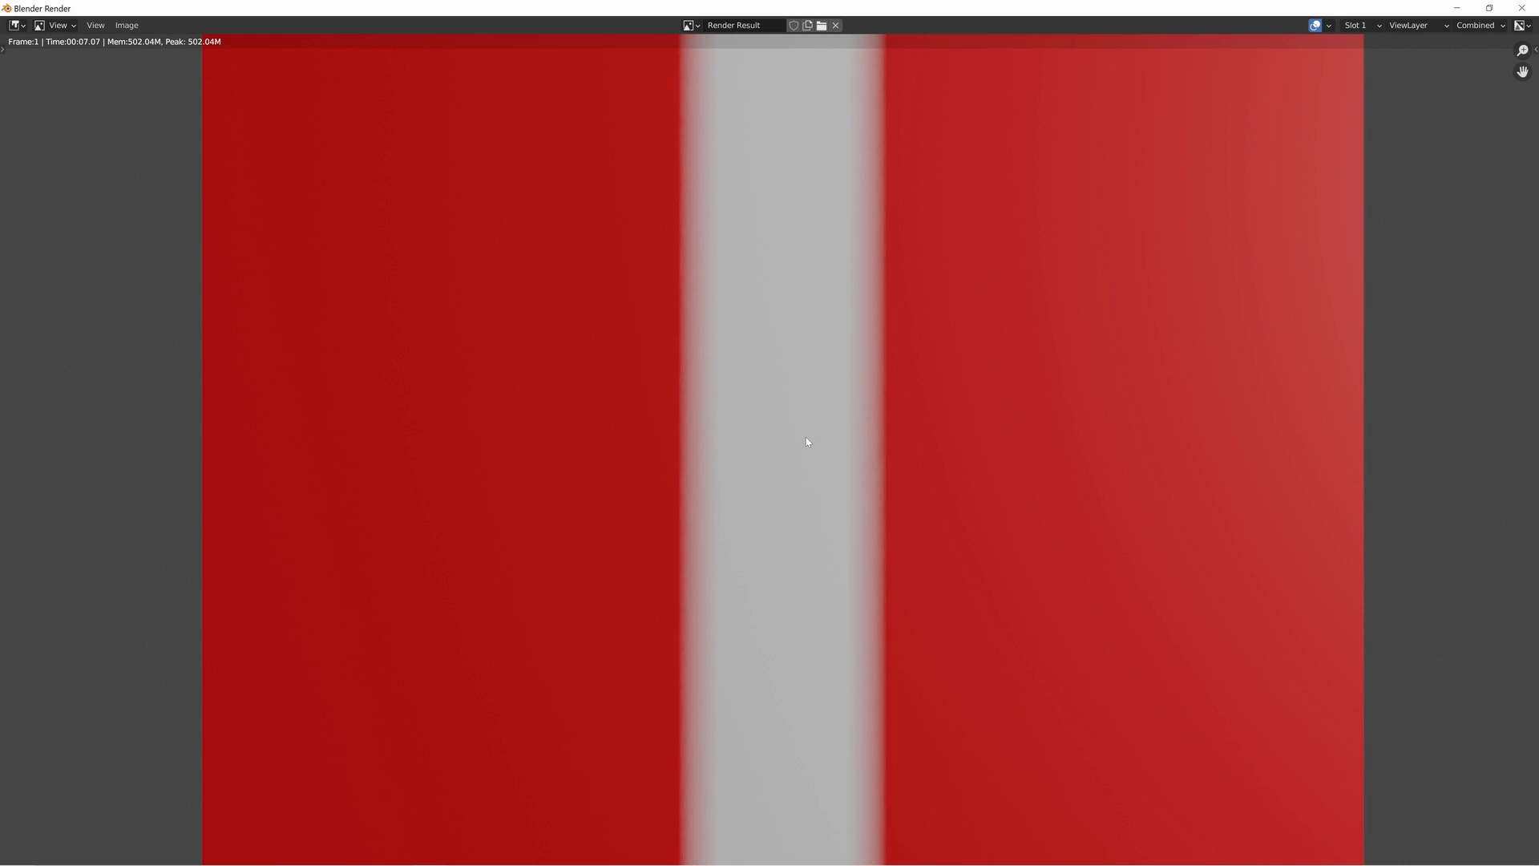
key("j")
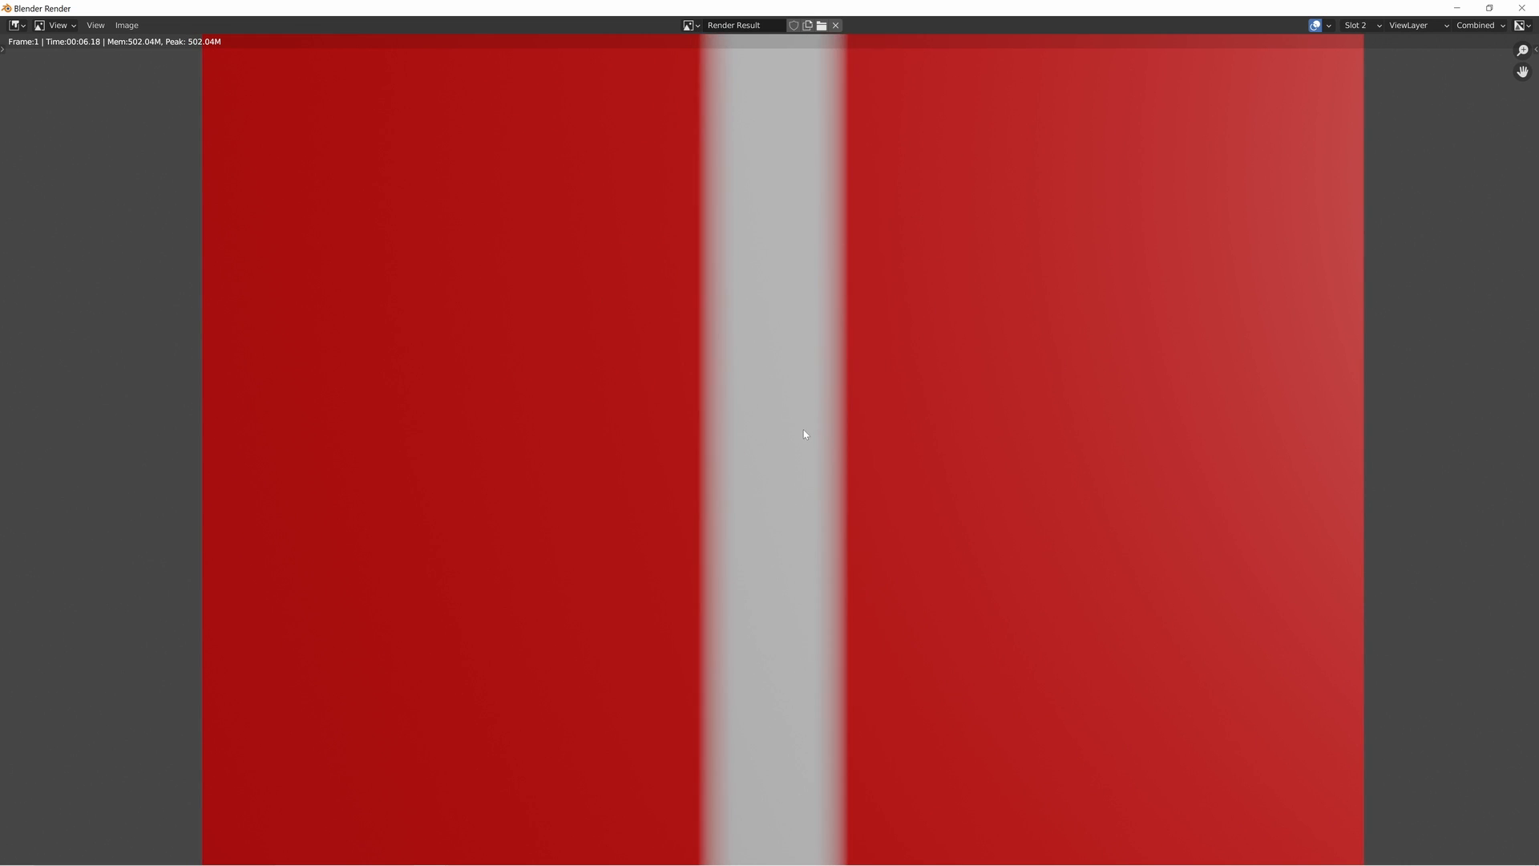
key("j")
scroll(762, 240, "up", 2)
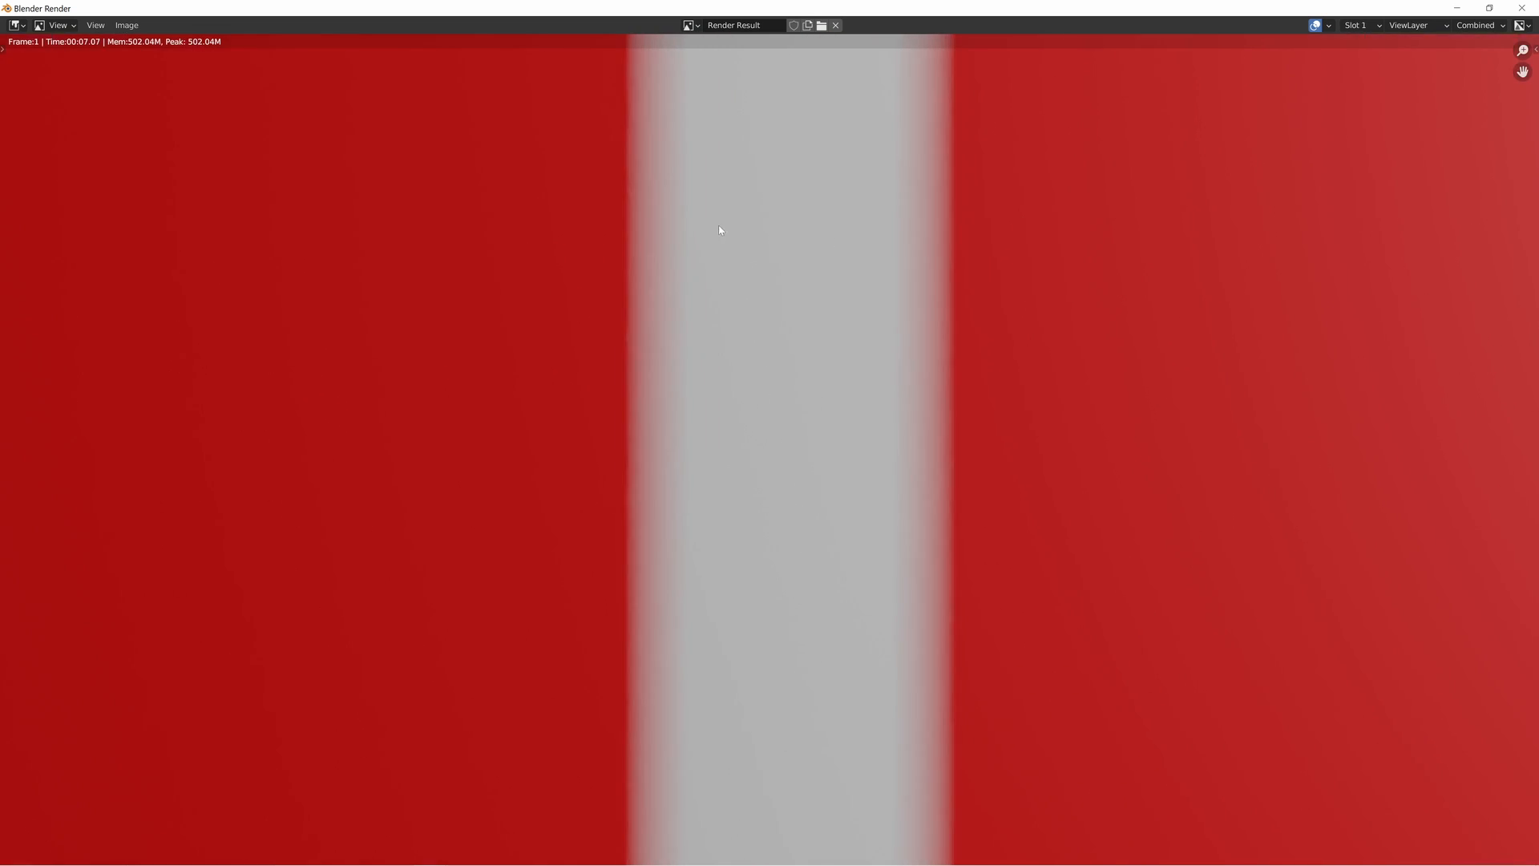
middle_click_drag(721, 230, 896, 398)
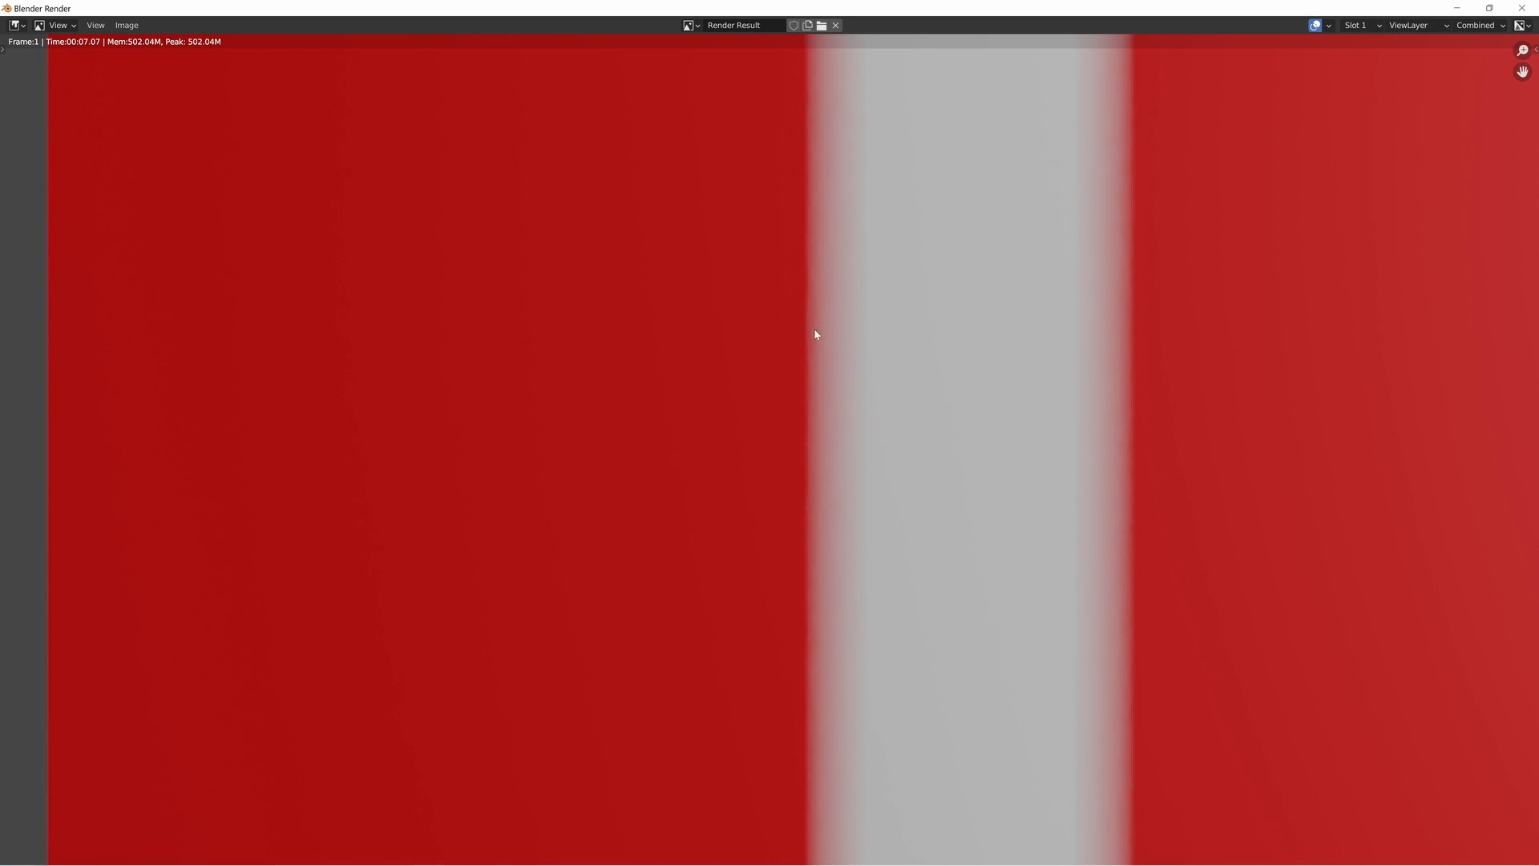
middle_click_drag(825, 603, 727, 379)
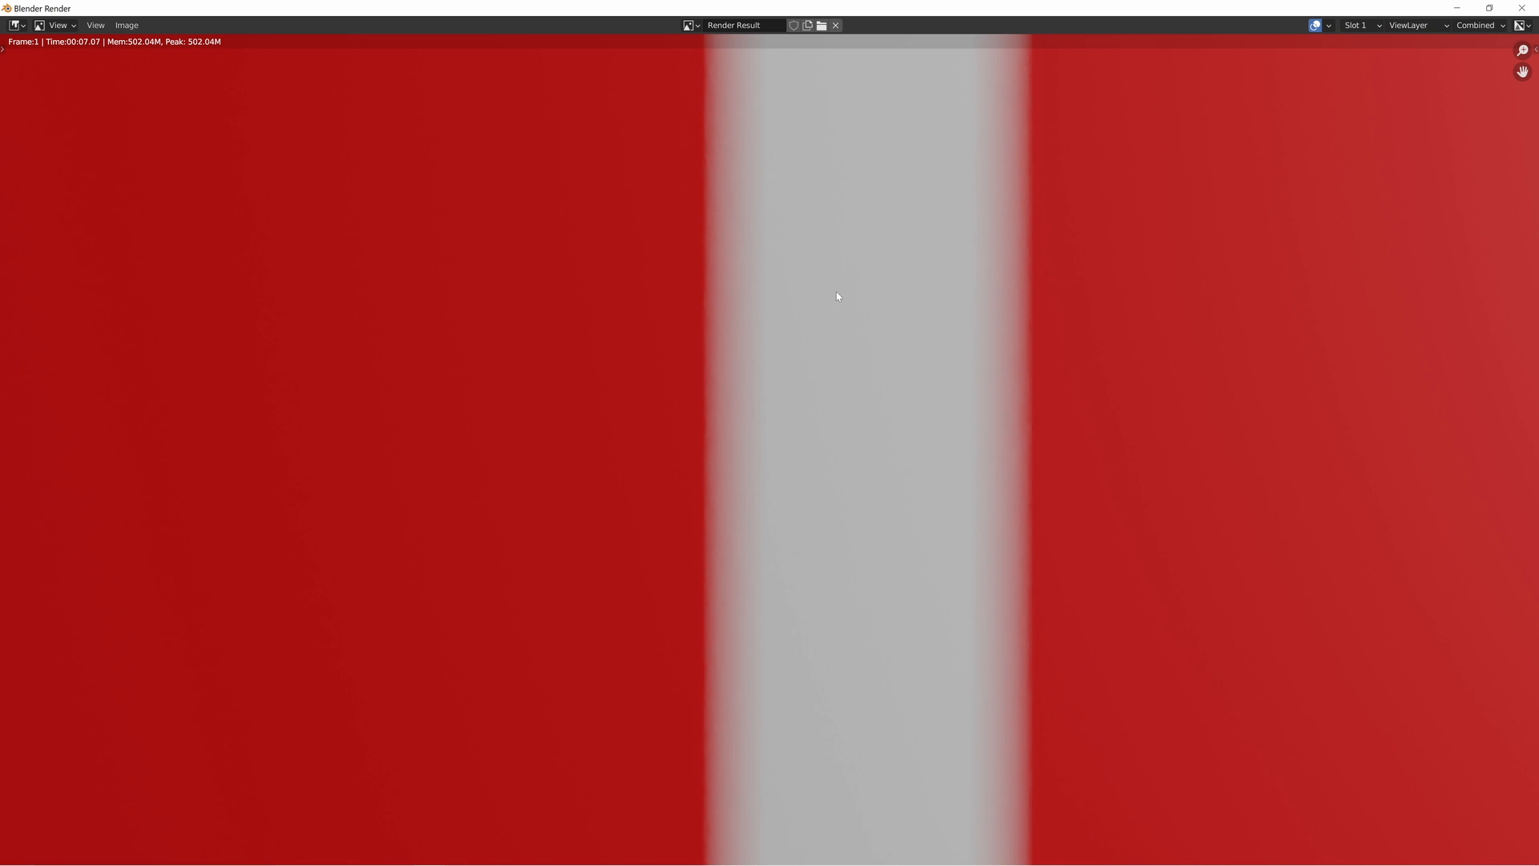
key("j")
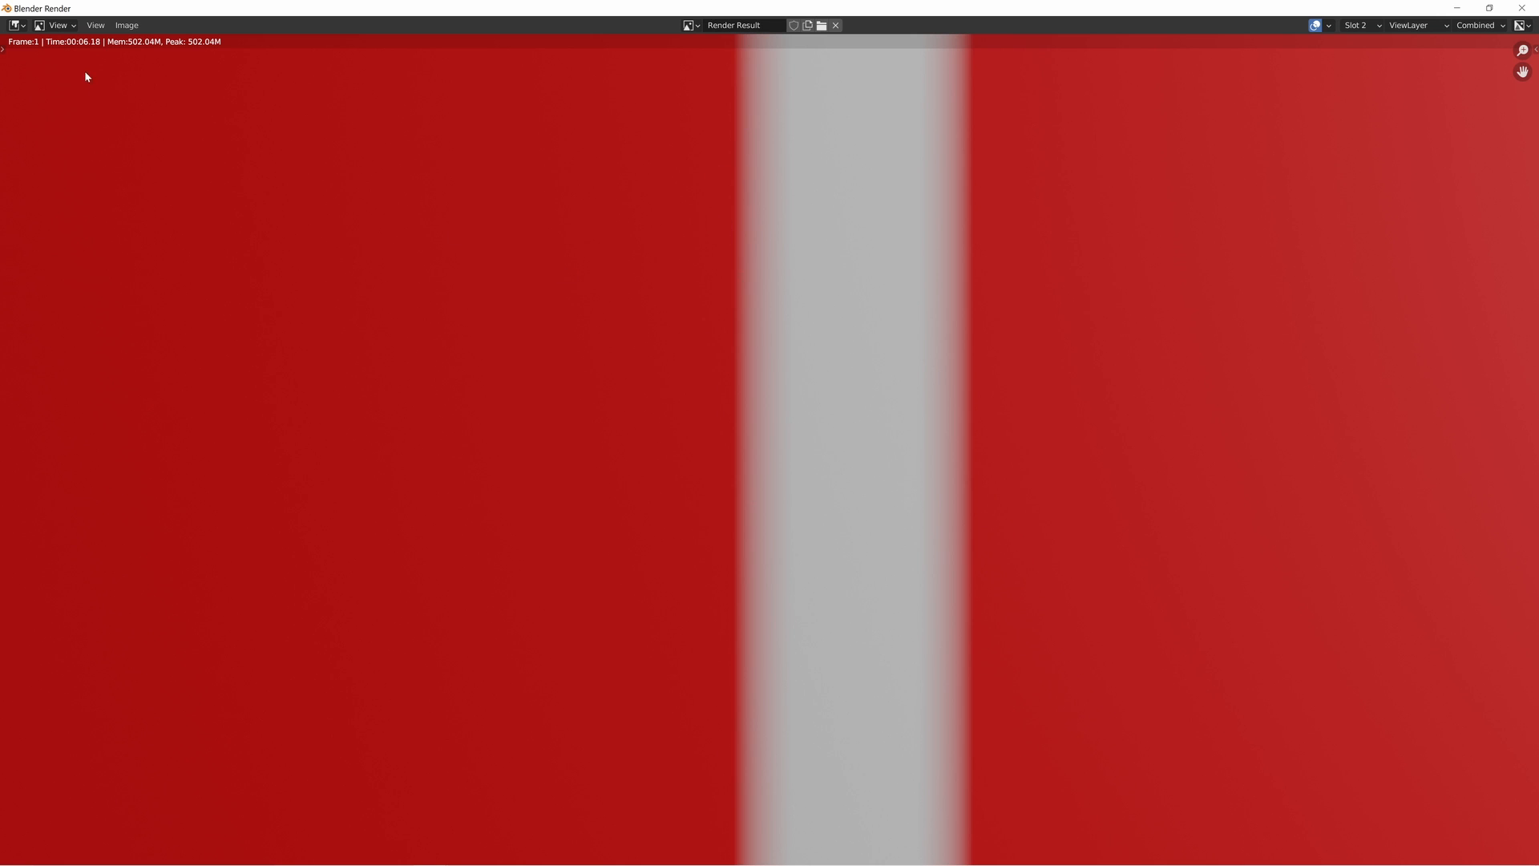
key("j")
key("j")
left_click(1522, 8)
- Review the noise-driven Compare nodes against the Gradient Texture and ColorRamp pair in the node tree
scroll(737, 551, "down", 3)
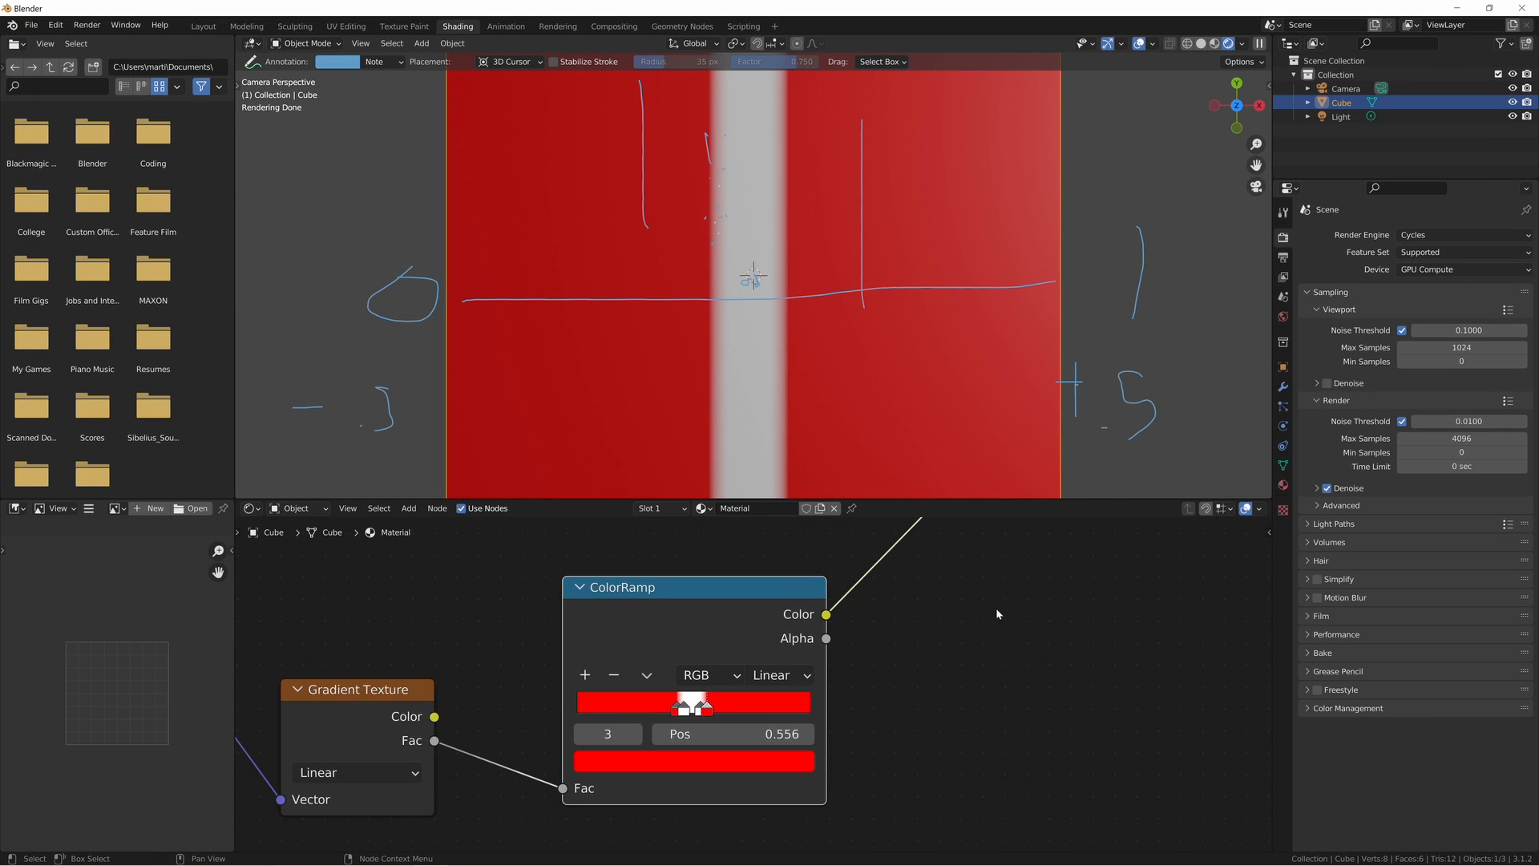
middle_click_drag(995, 608, 1005, 672)
scroll(911, 634, "down", 6)
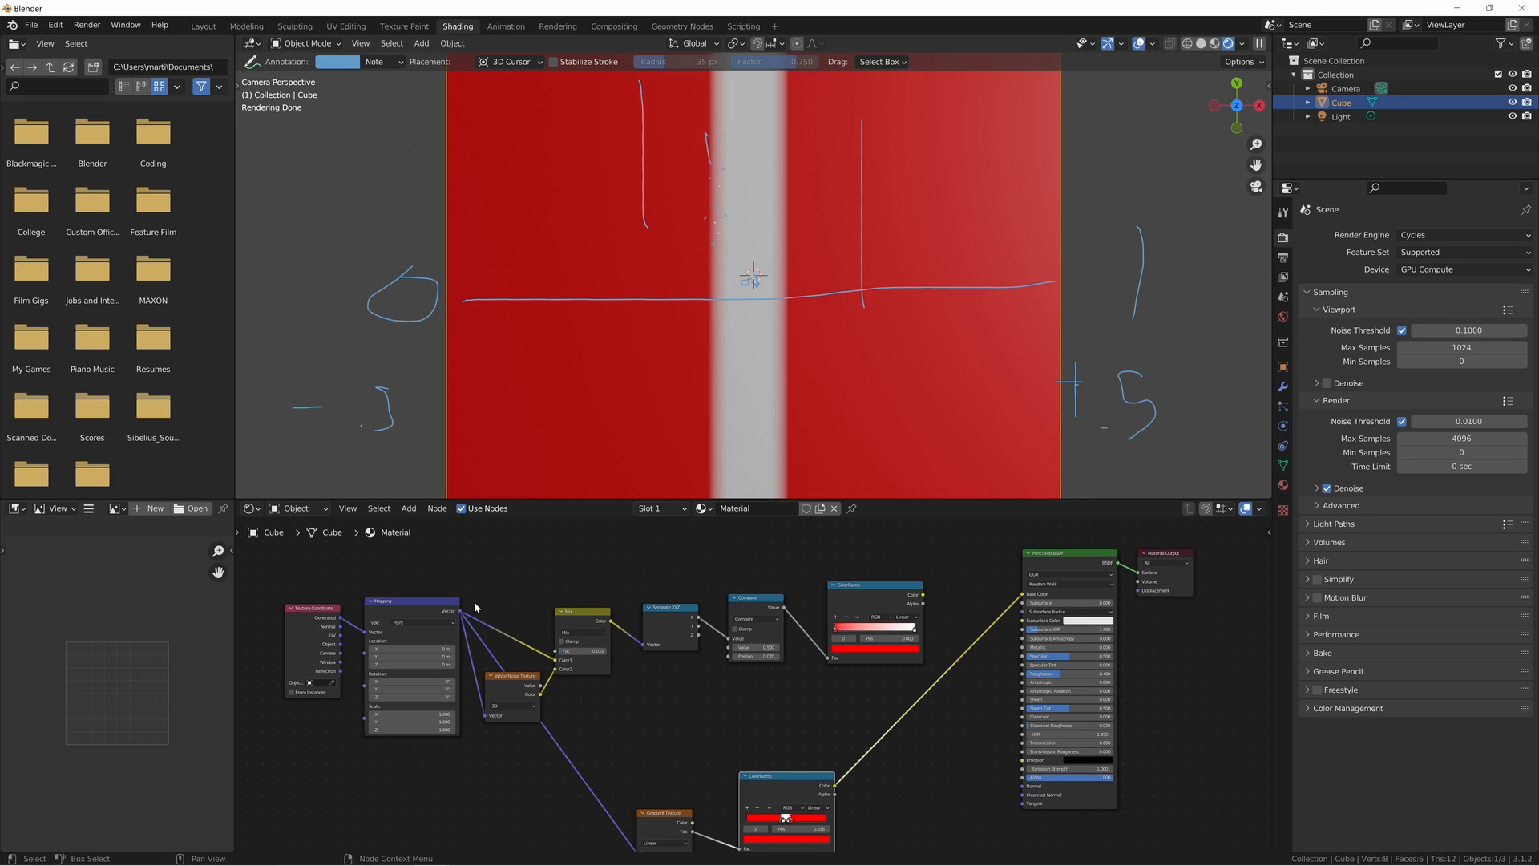
left_click_drag(475, 603, 848, 686)
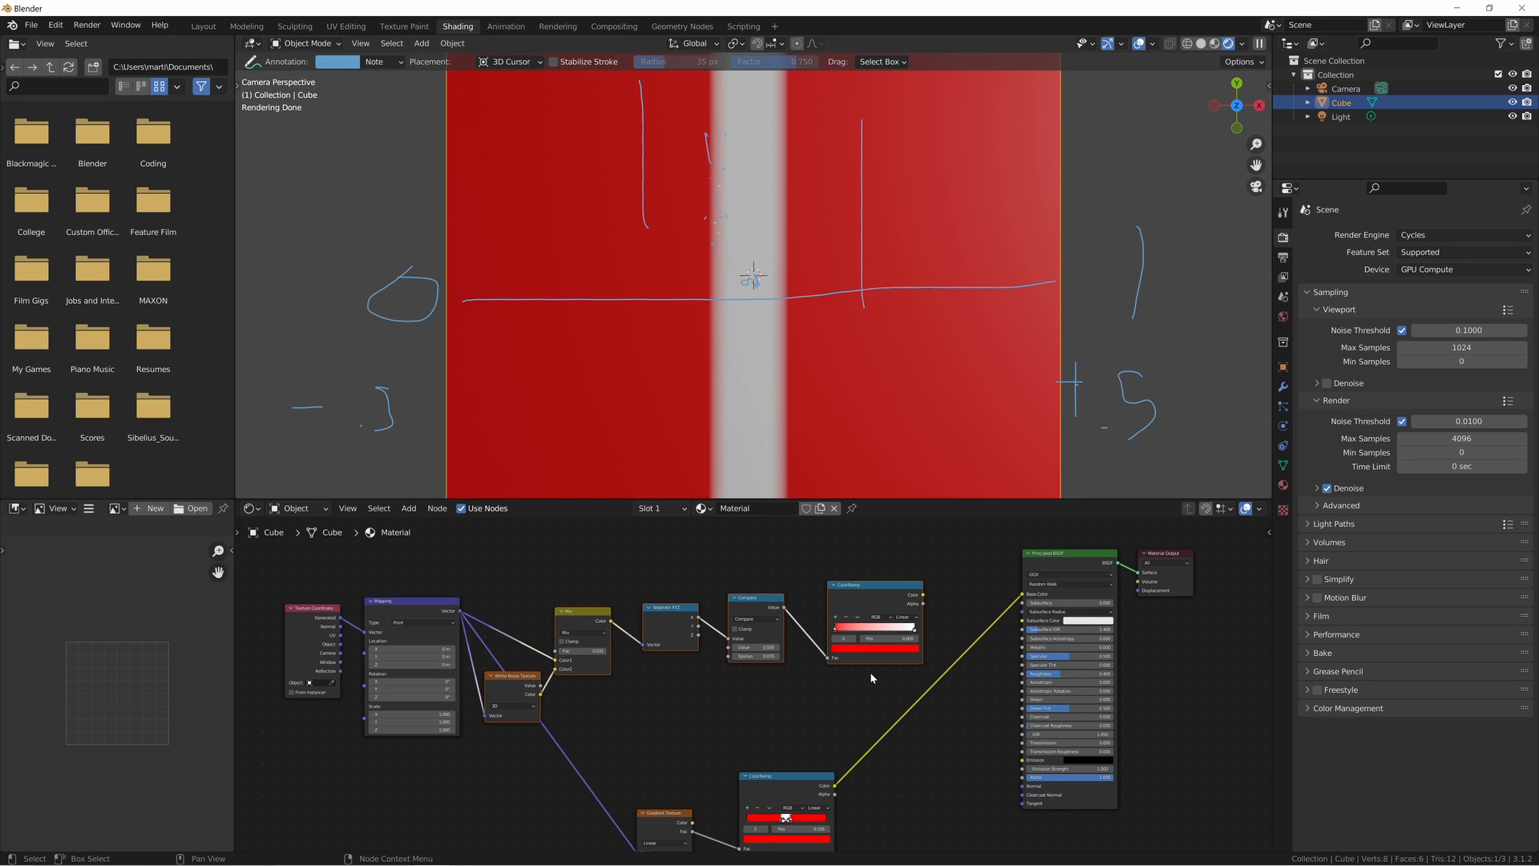
middle_click_drag(869, 672, 812, 663)
left_click_drag(619, 758, 733, 805)
middle_click_drag(728, 716, 728, 673)
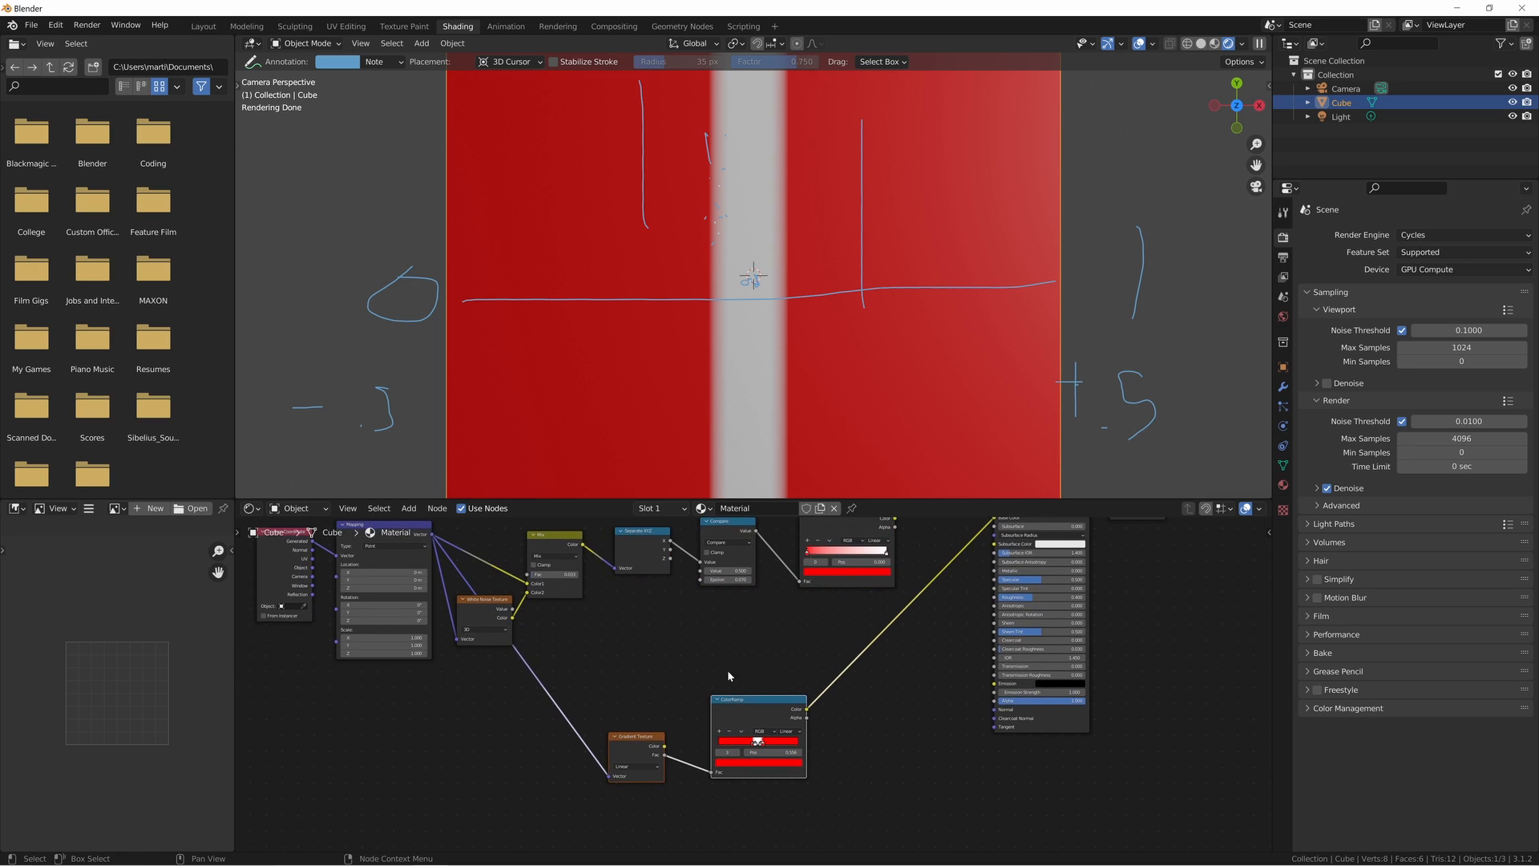
scroll(728, 676, "up", 1)
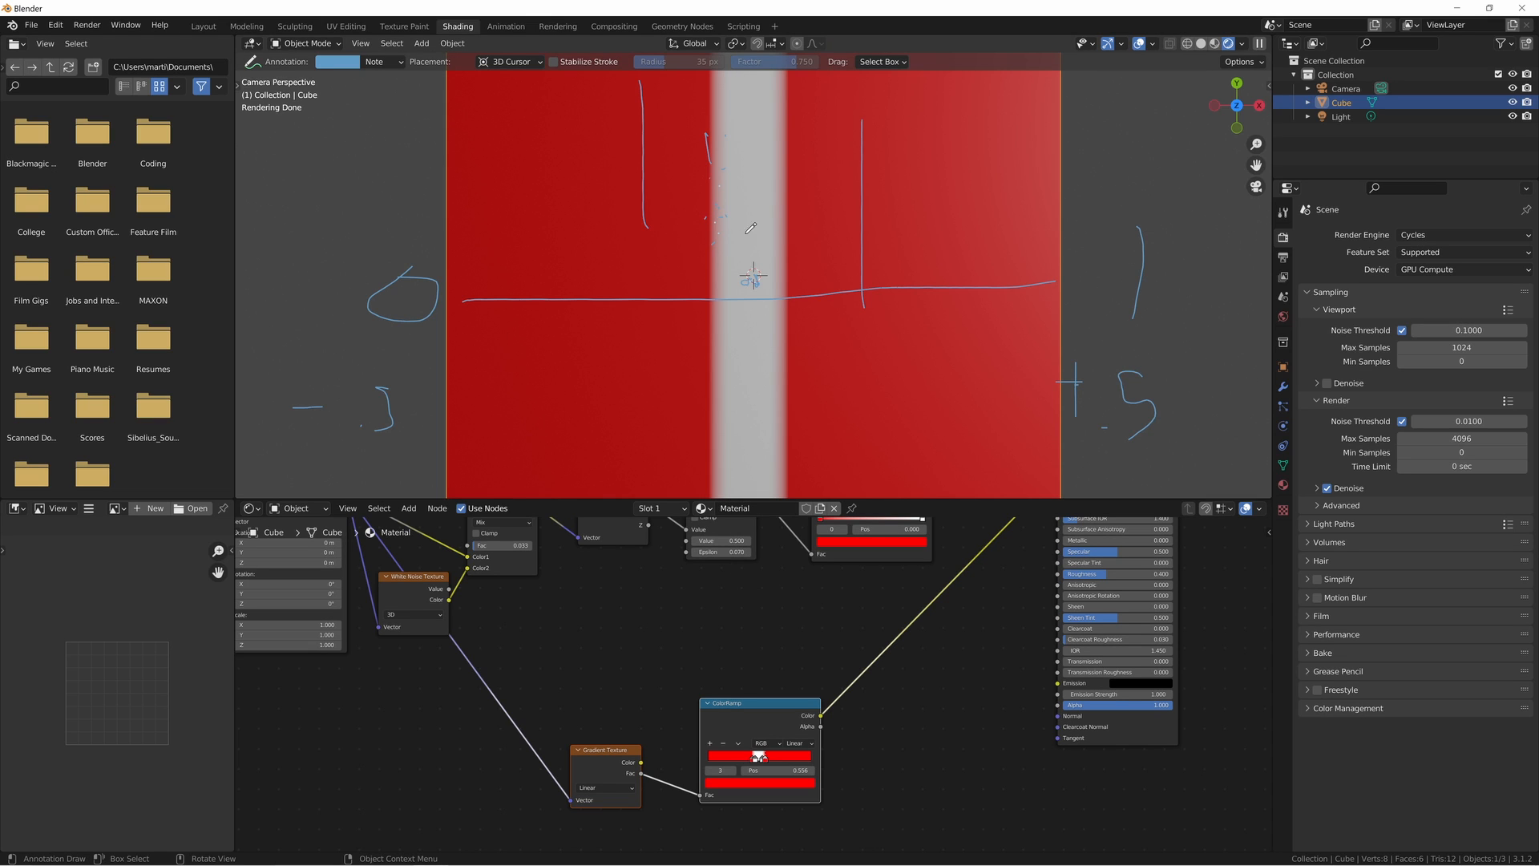
scroll(751, 232, "down", 3)
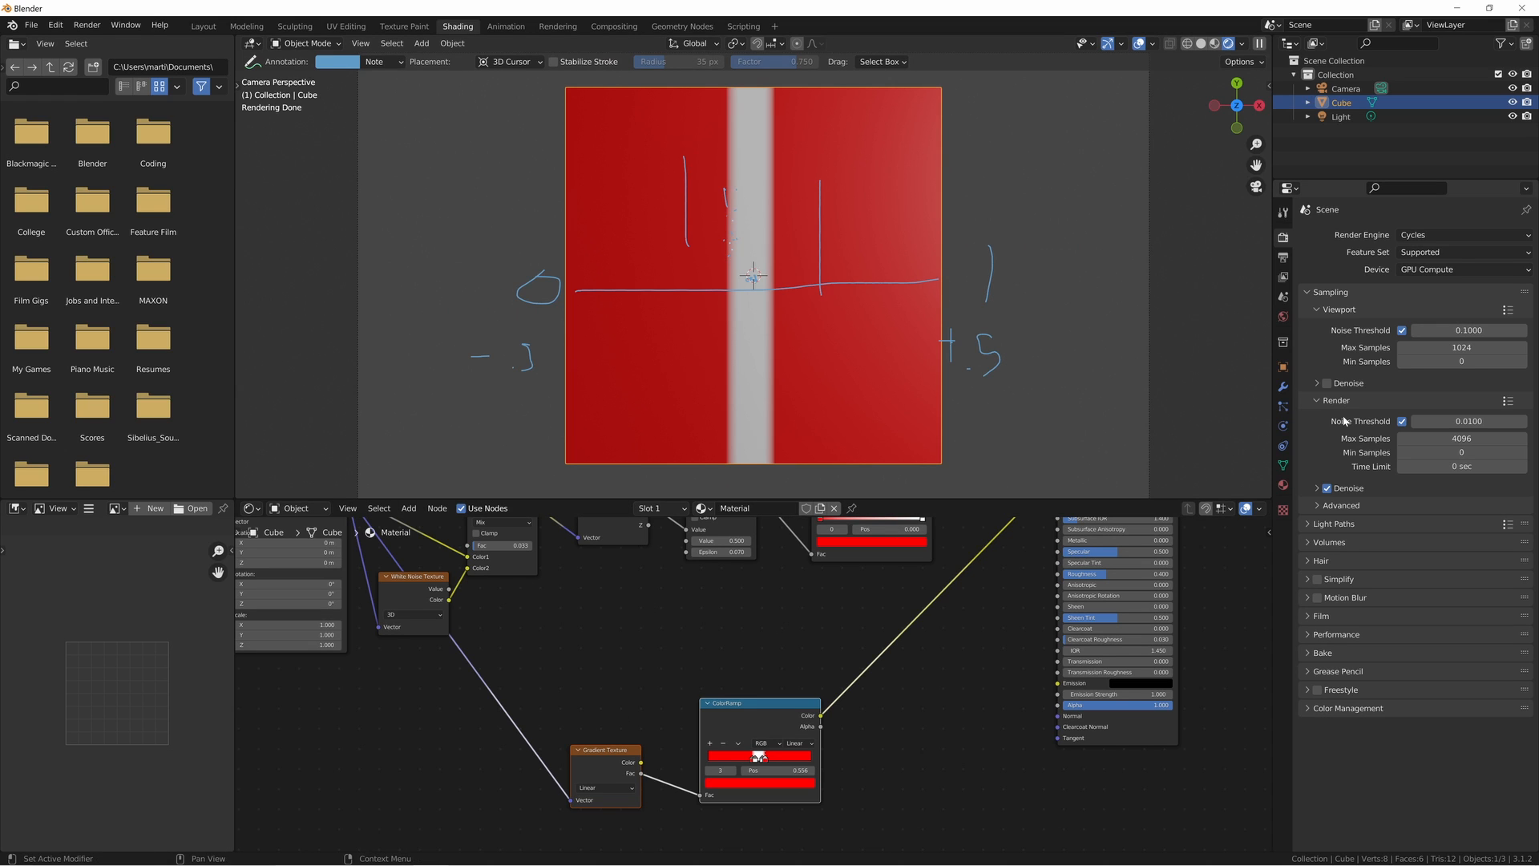
- Unlink the cube's current material and create a new one named Brick
left_click(1283, 486)
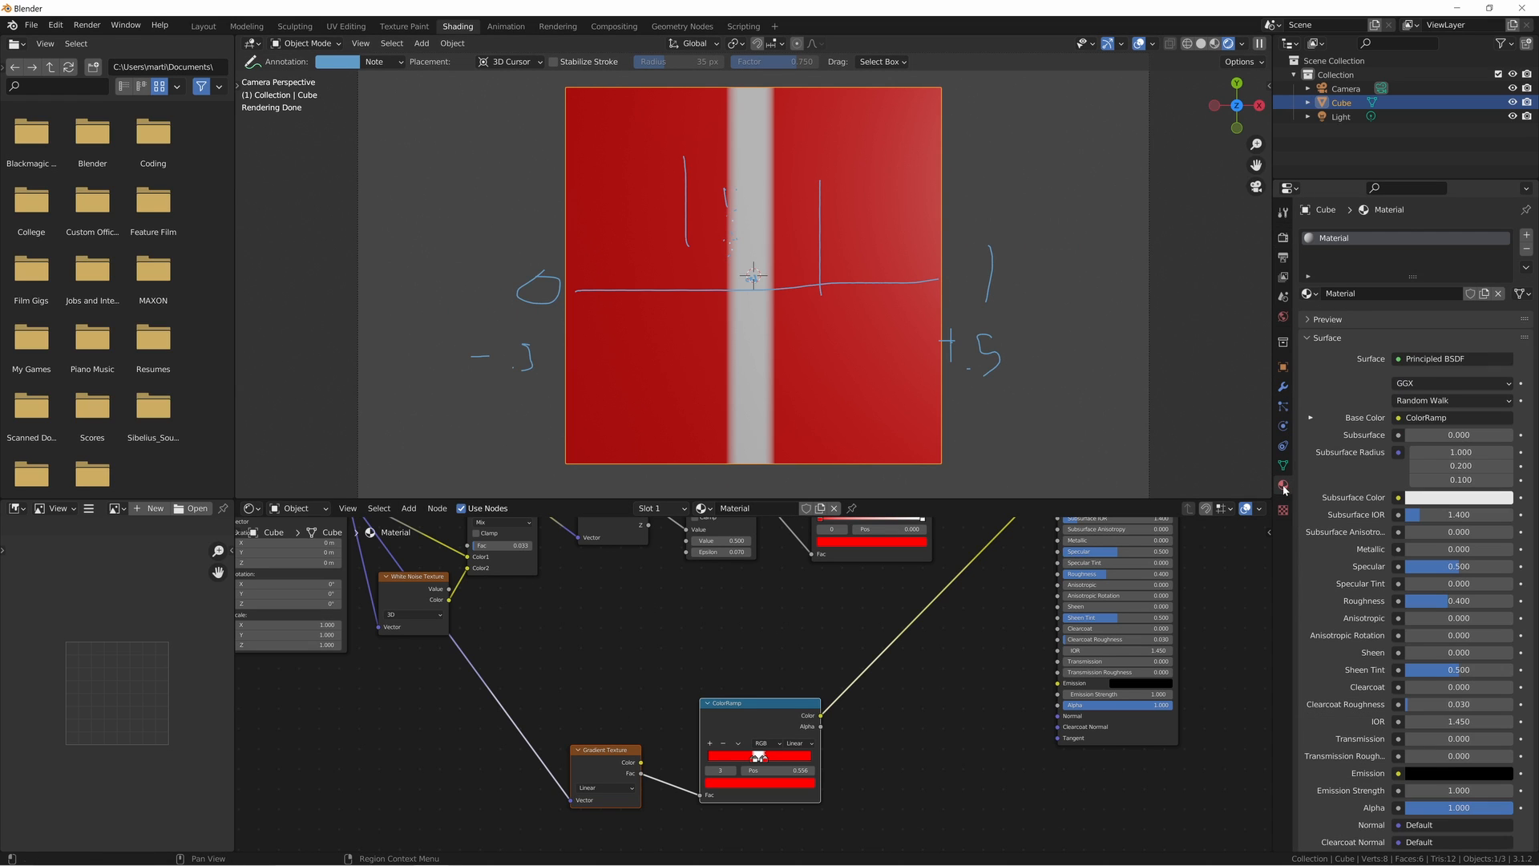
left_click(1498, 294)
left_click(1360, 293)
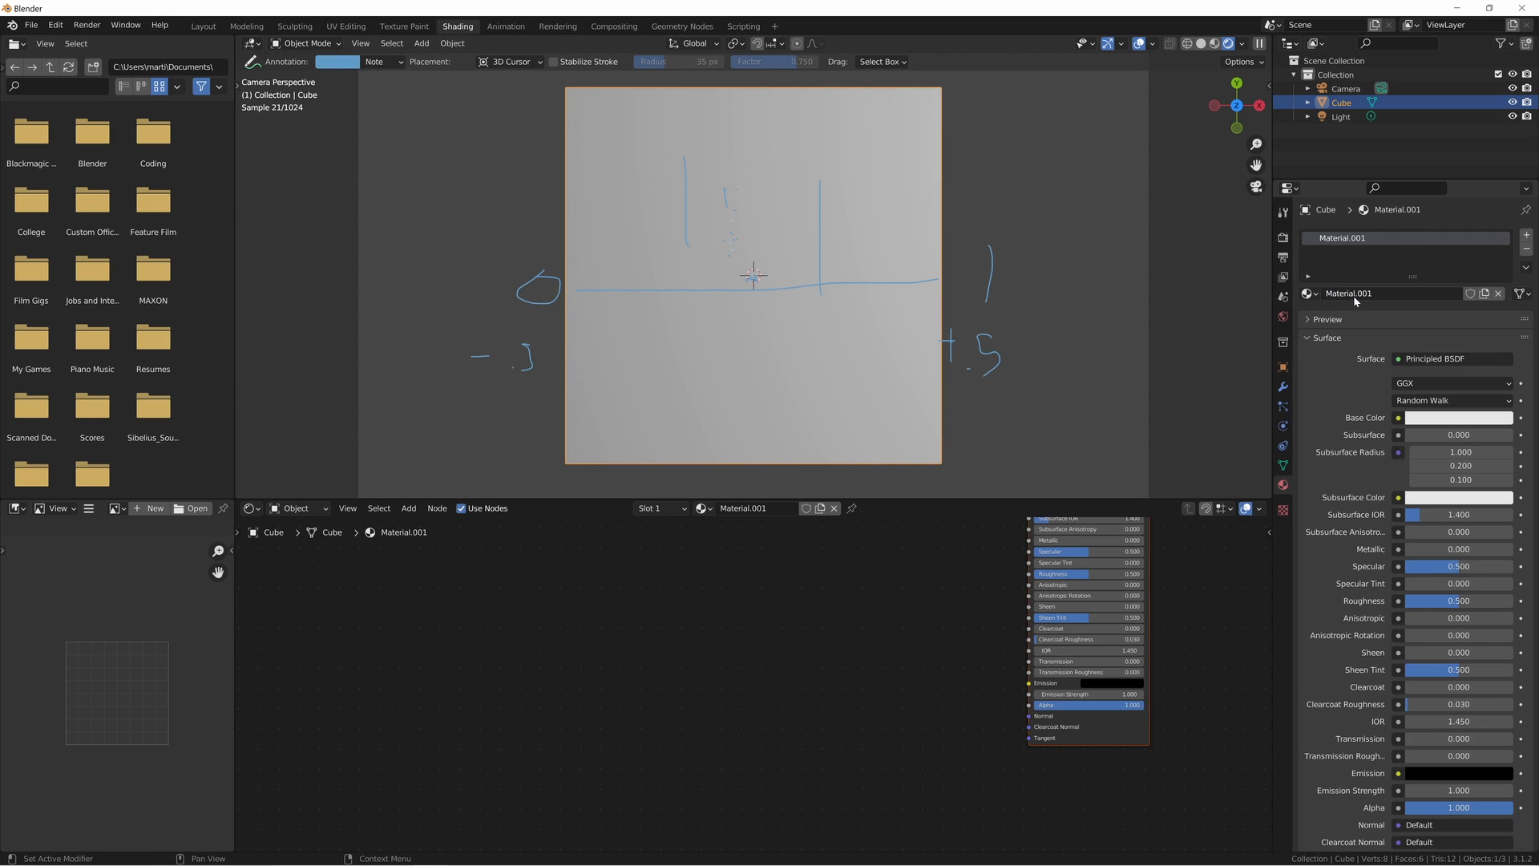
left_click(1353, 294)
type("Brick")
key("Return")
middle_click_drag(979, 651, 951, 758)
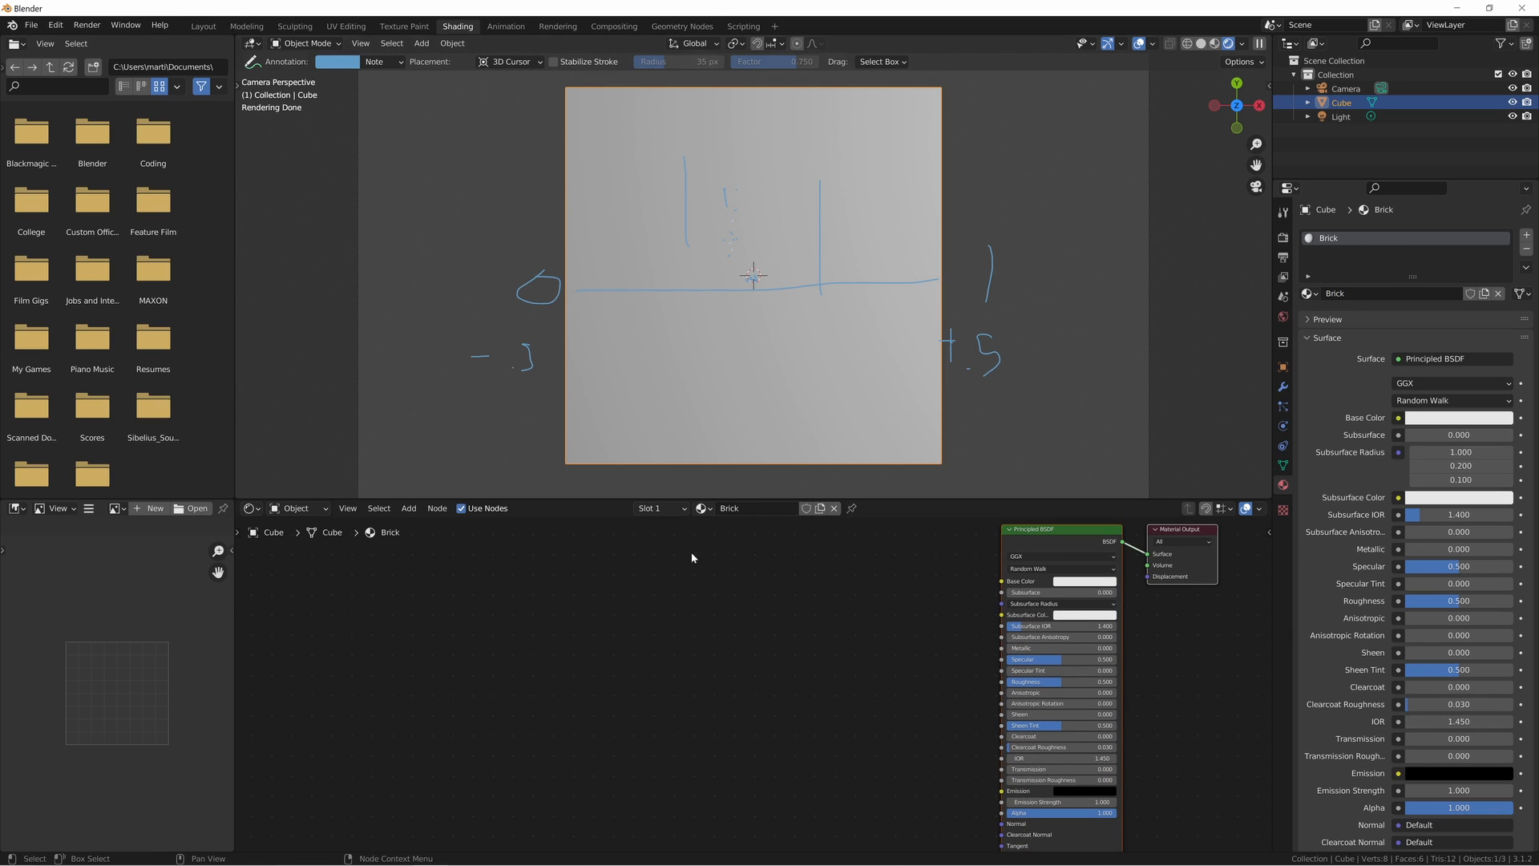
- Add a Brick Texture node and connect its Color output to the Principled BSDF's Base Color
key("shift+a")
left_click(746, 651)
type("brick")
key("Return")
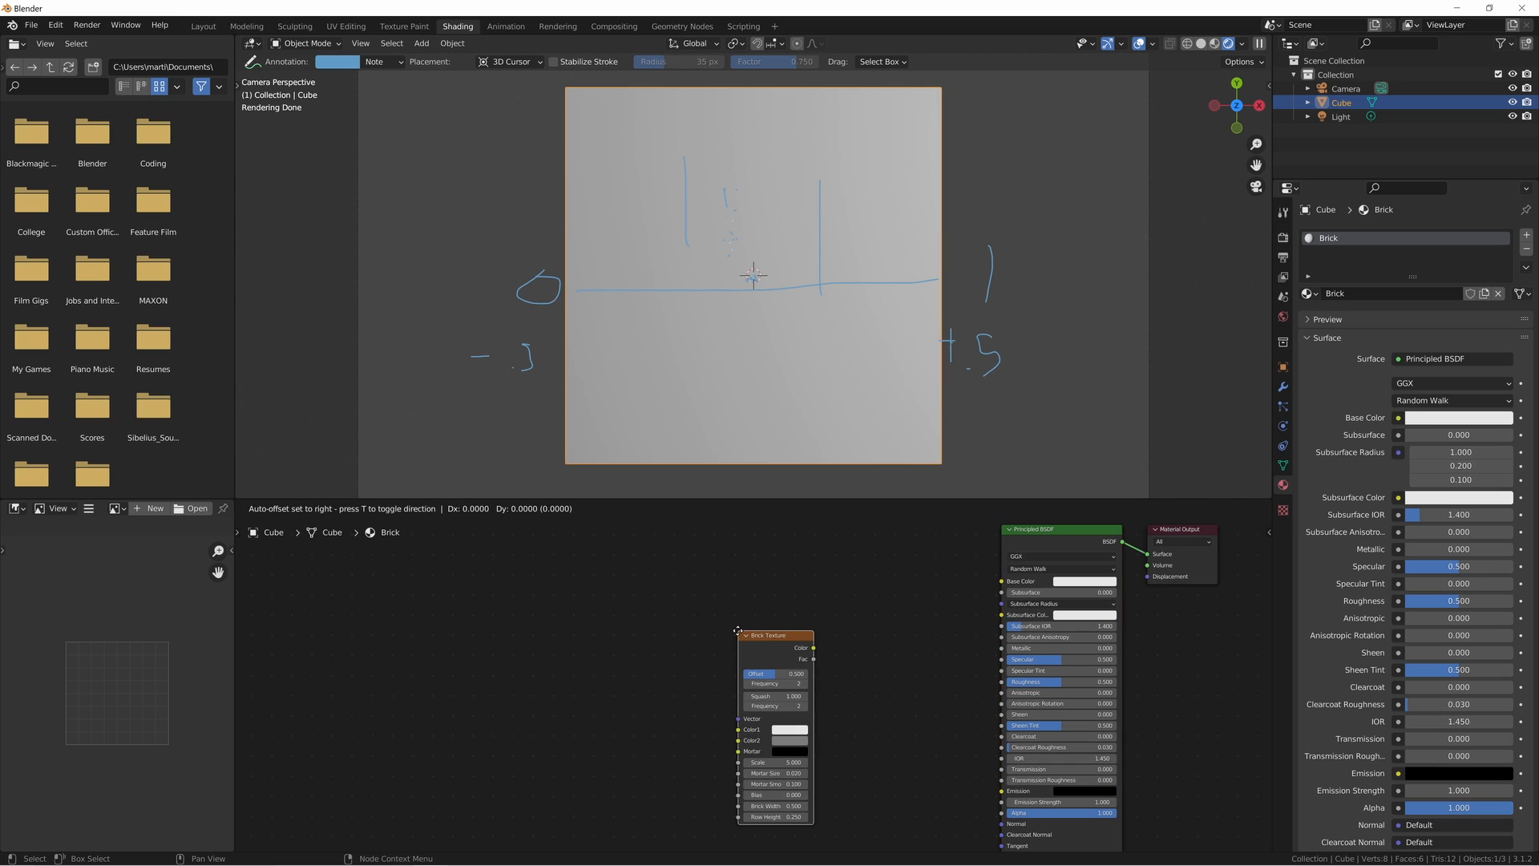
left_click(810, 560)
left_click_drag(876, 585, 1003, 581)
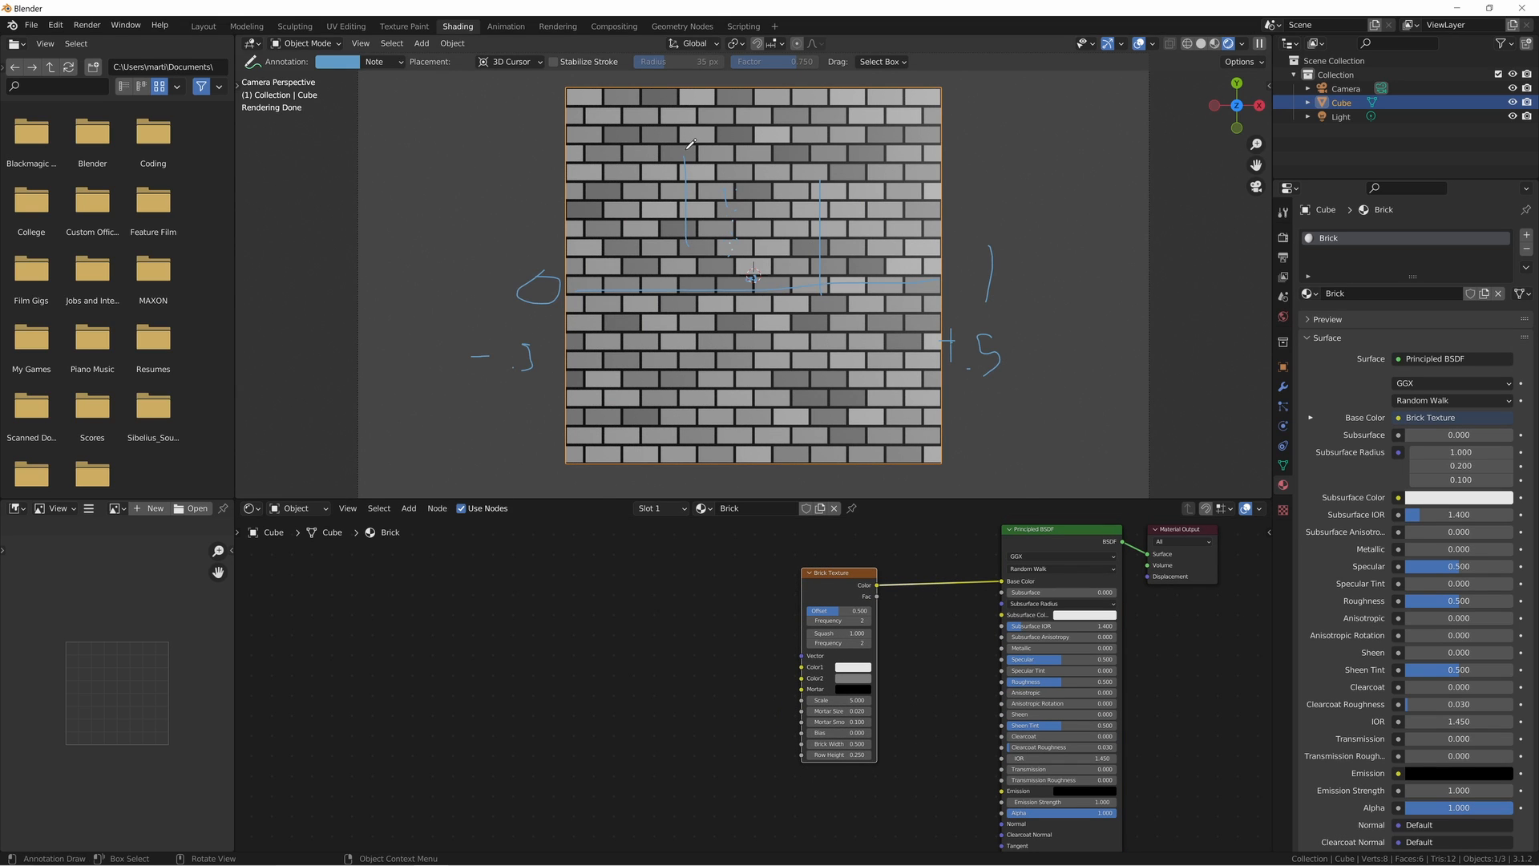
- Add Texture Coordinate and Mapping nodes feeding the Brick Texture's Vector, and place them well ahead of it
key("ctrl+t")
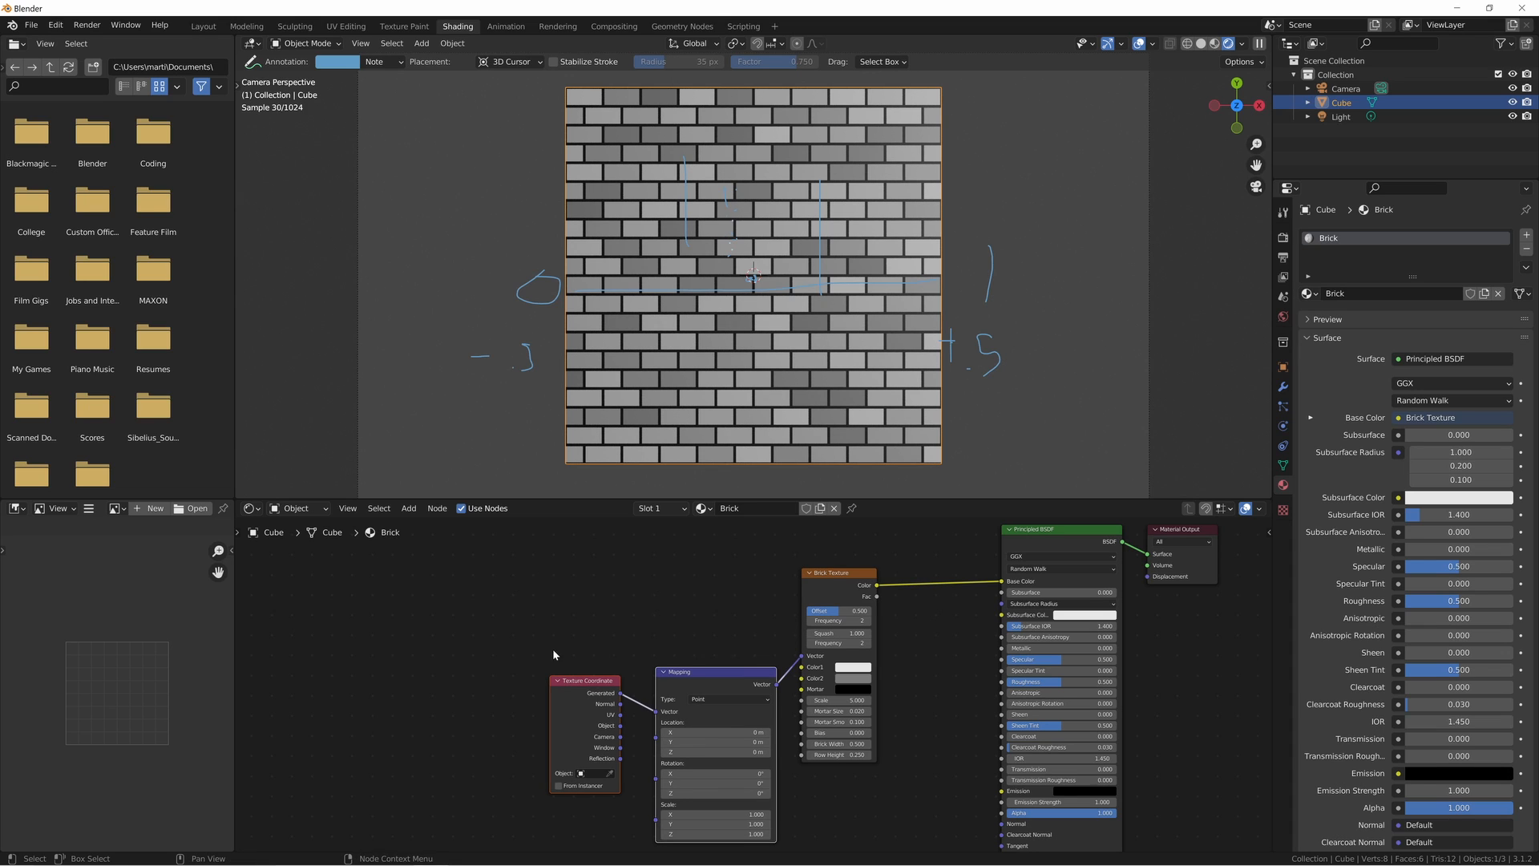
left_click_drag(702, 693, 467, 593)
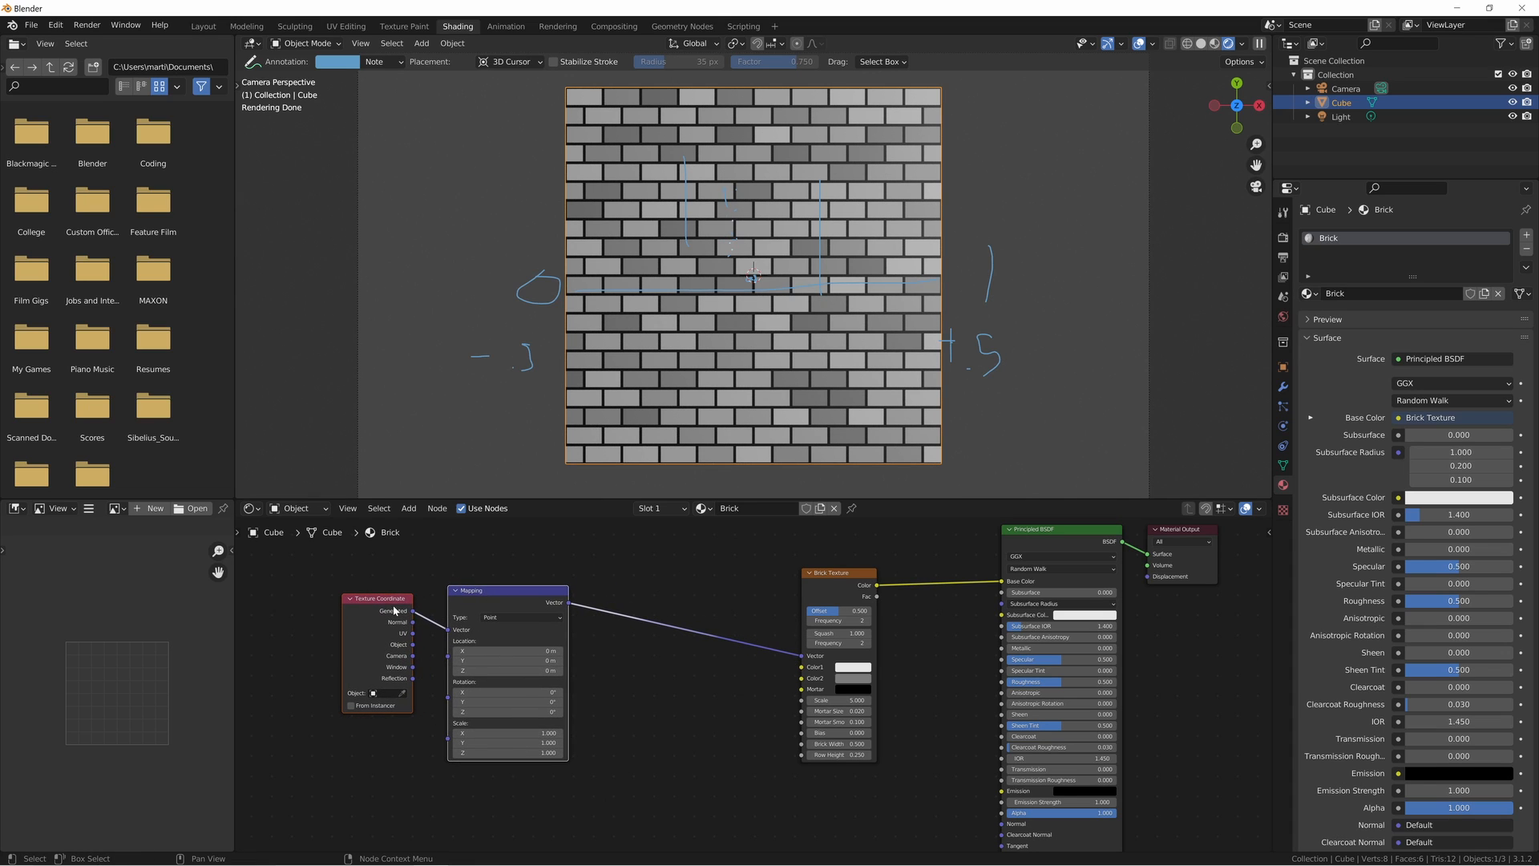
middle_click_drag(712, 673, 706, 683)
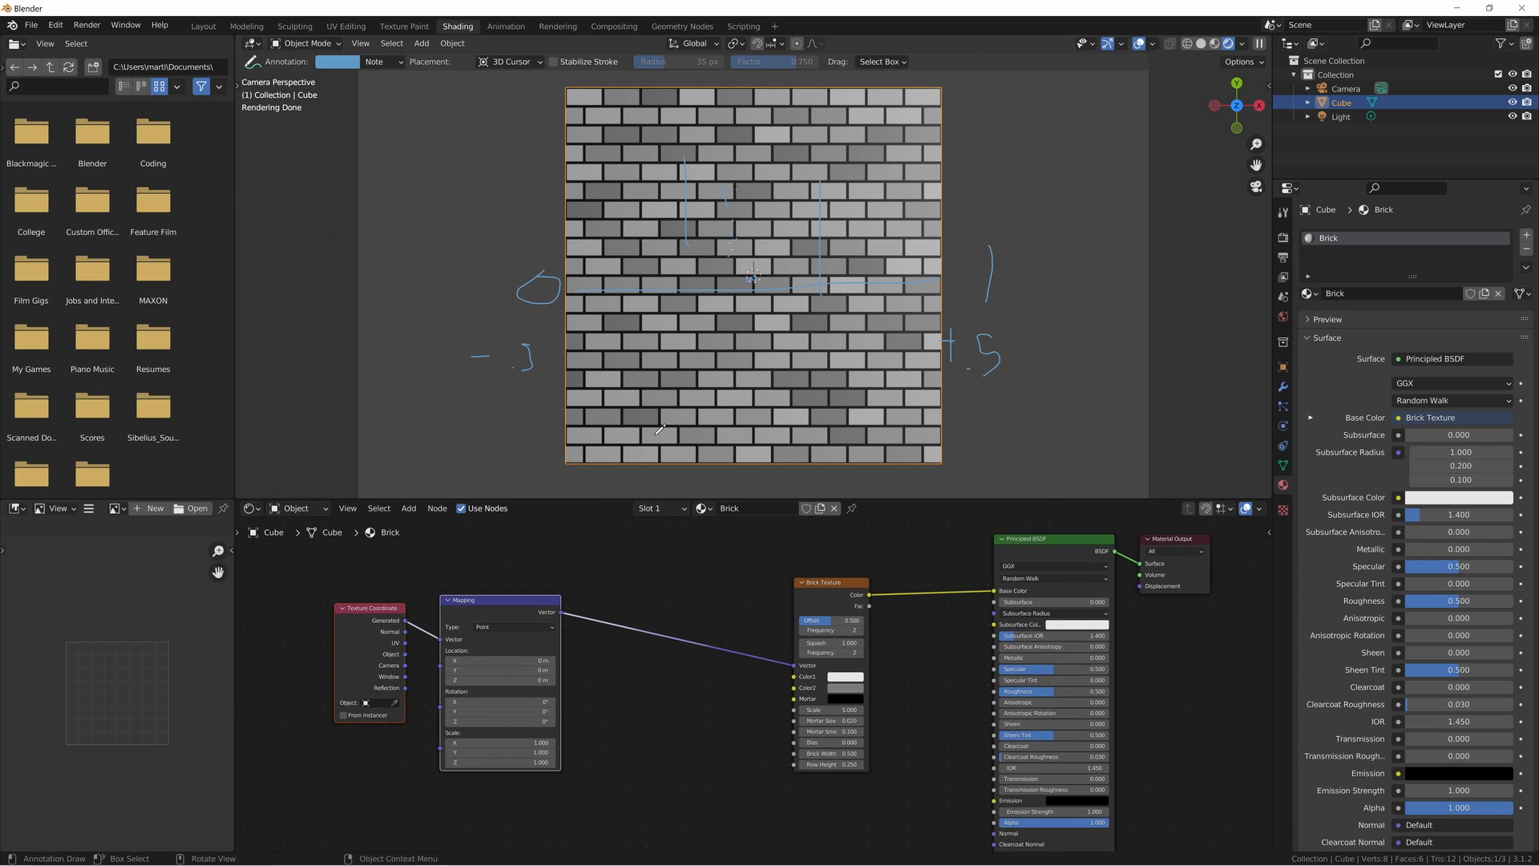
- Widen the Brick Texture node until its mortar and brick parameter names can be read in full
scroll(744, 683, "up", 5)
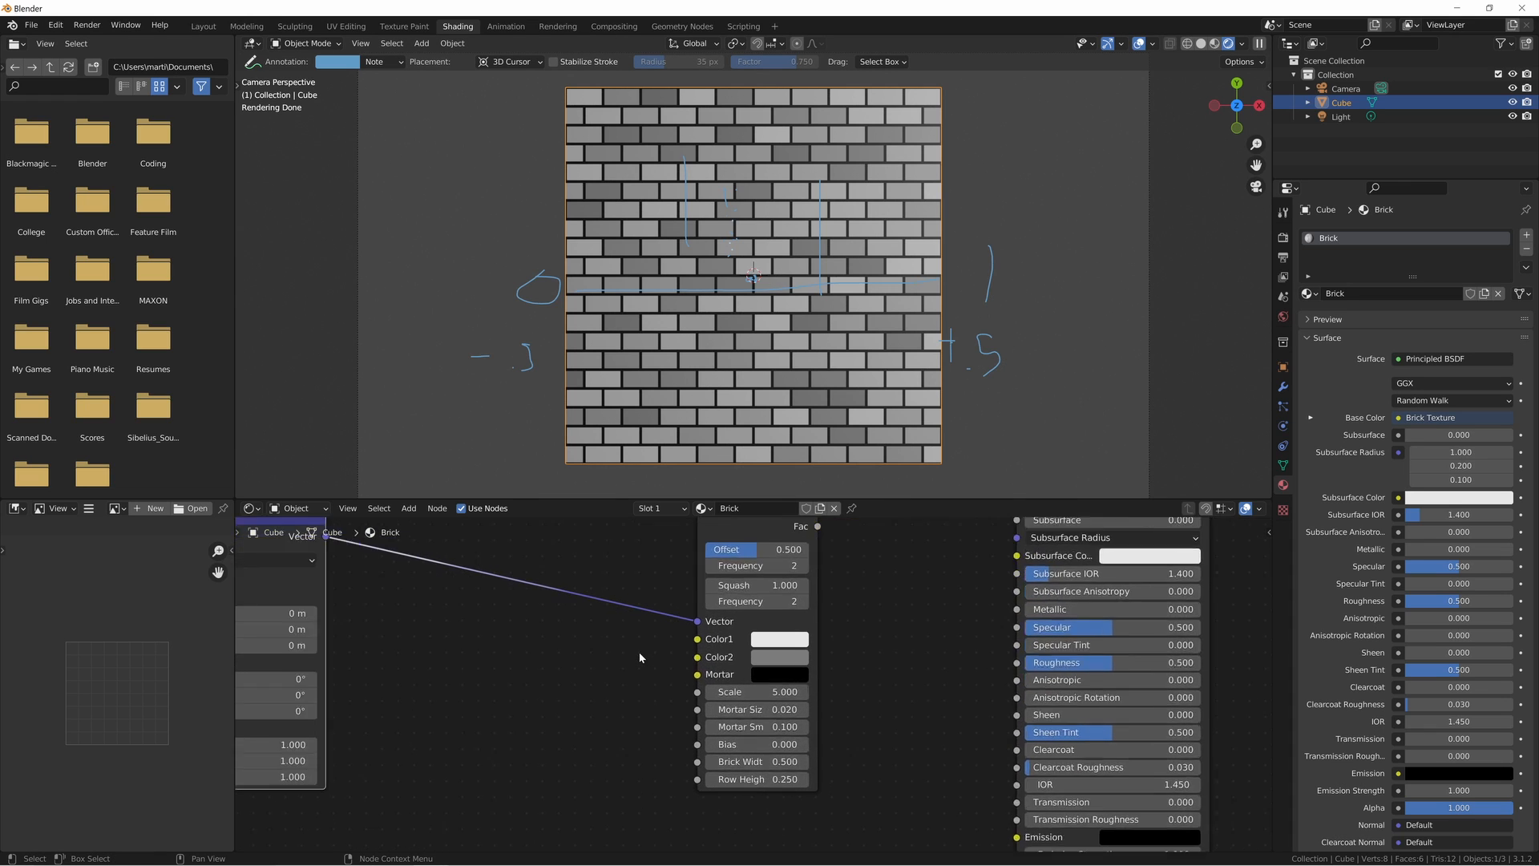
scroll(653, 645, "up", 1)
middle_click_drag(595, 669, 634, 600)
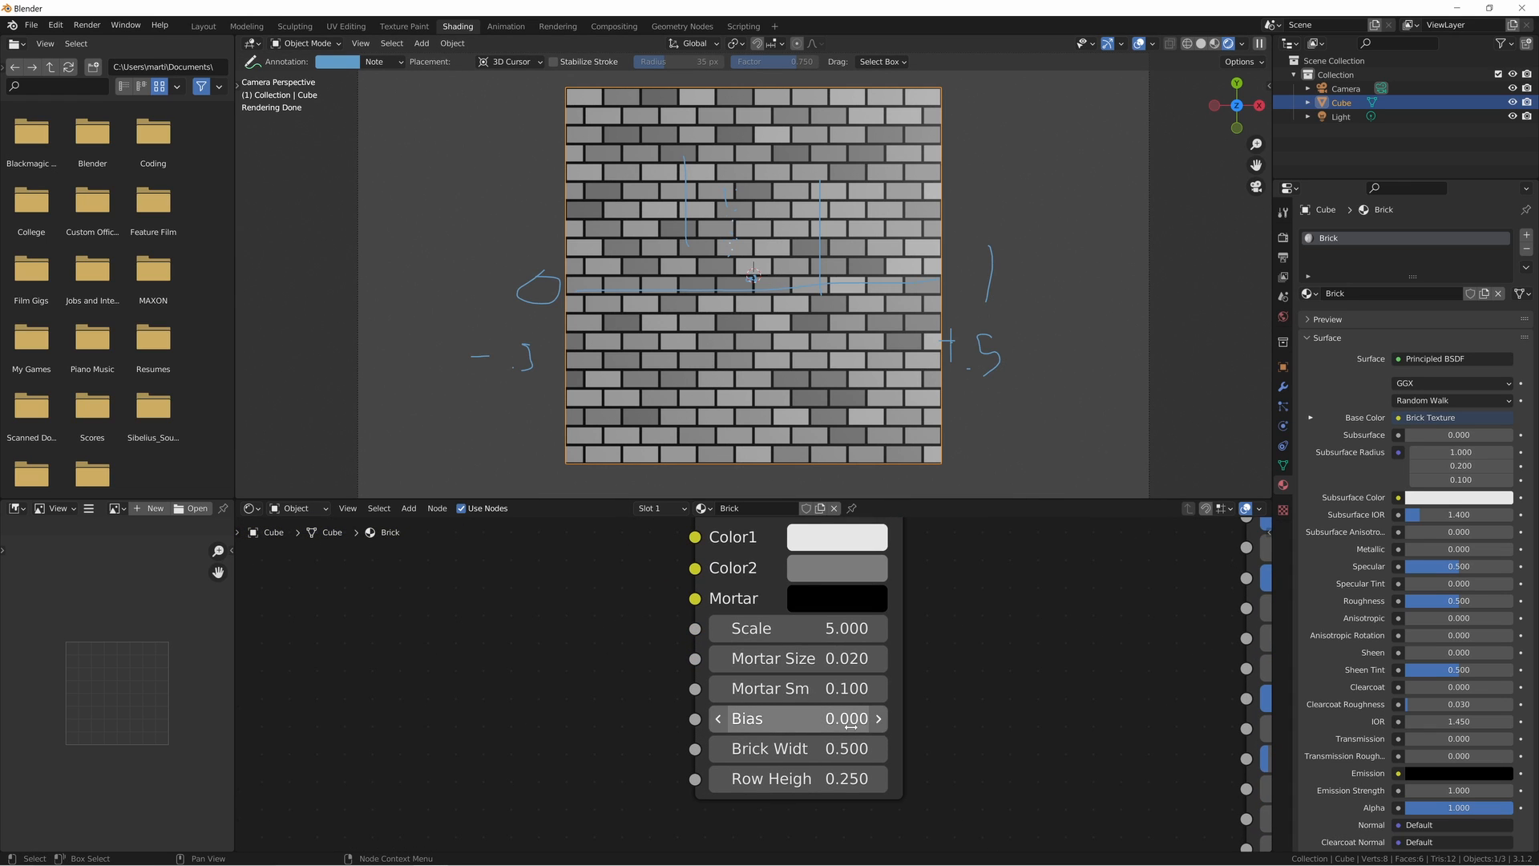
left_click(792, 658)
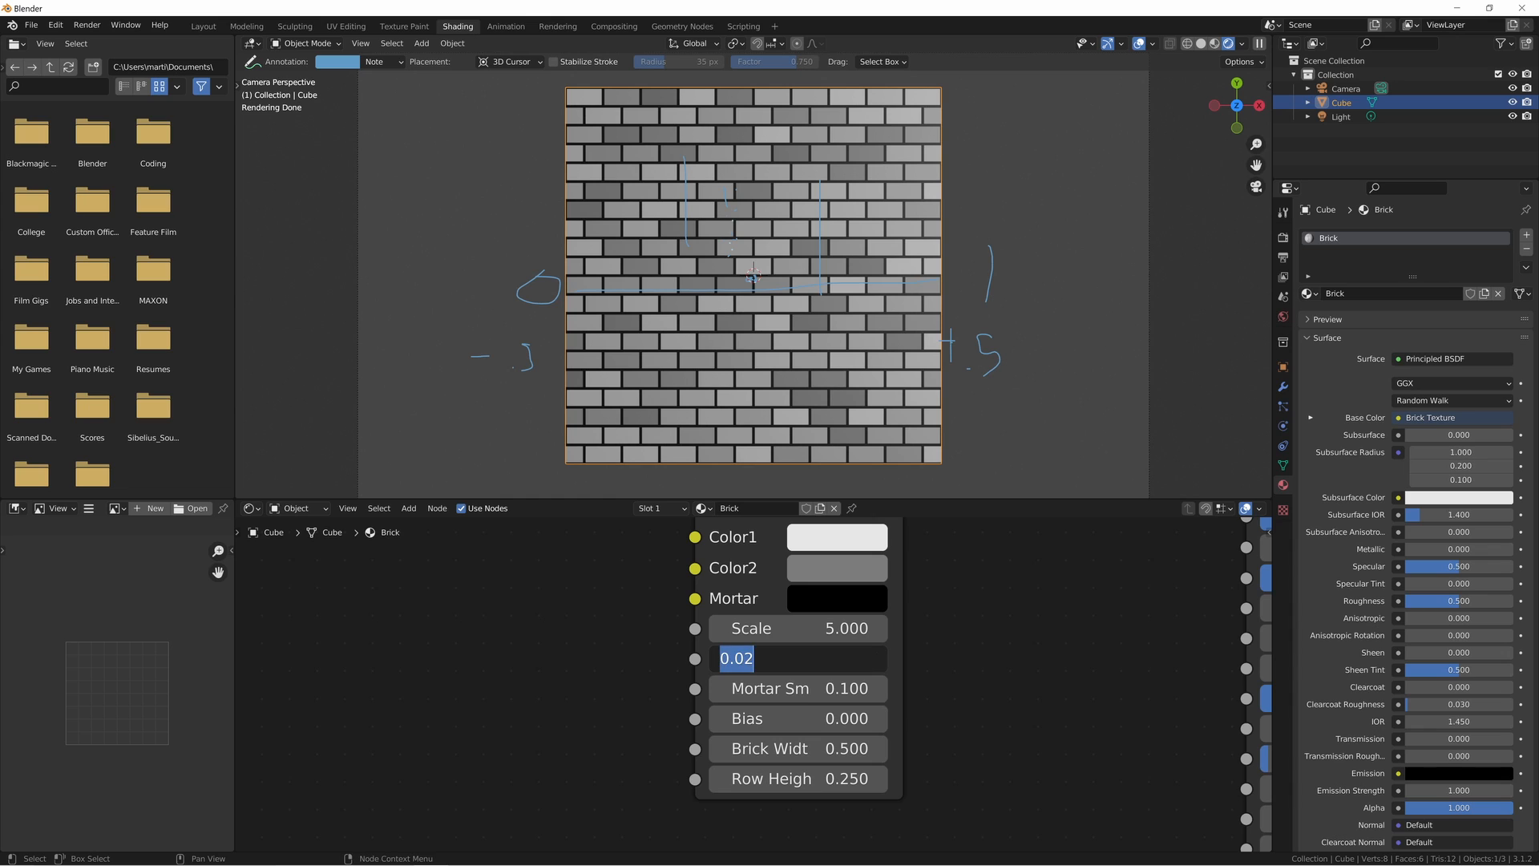
left_click(526, 708)
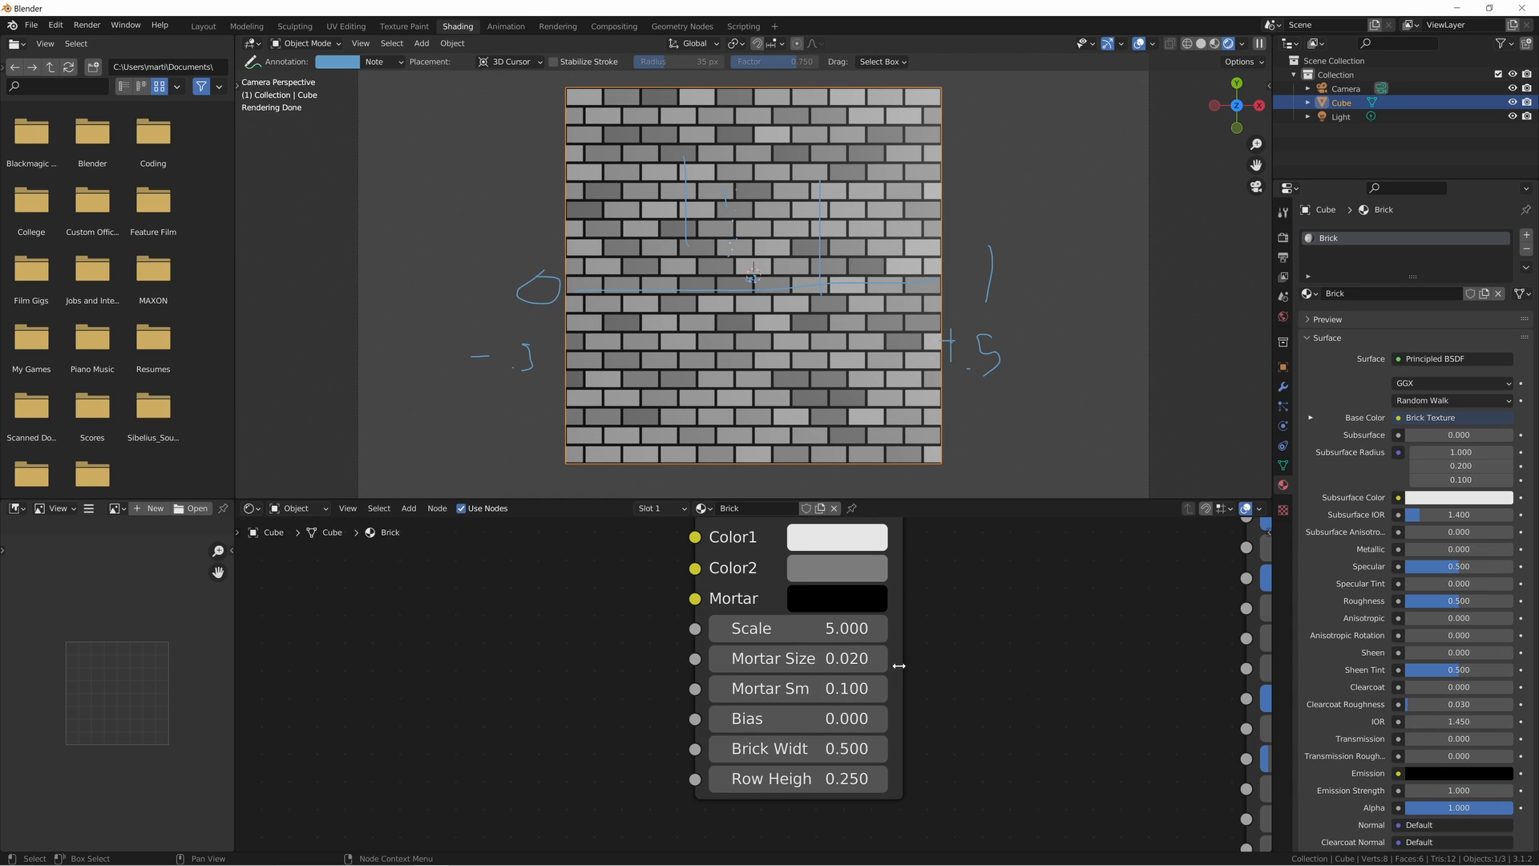
left_click_drag(901, 666, 970, 666)
- Set the Brick Texture's Mortar Smooth to 2 and its Mortar Size to 0.125
left_click_drag(782, 687, 926, 688)
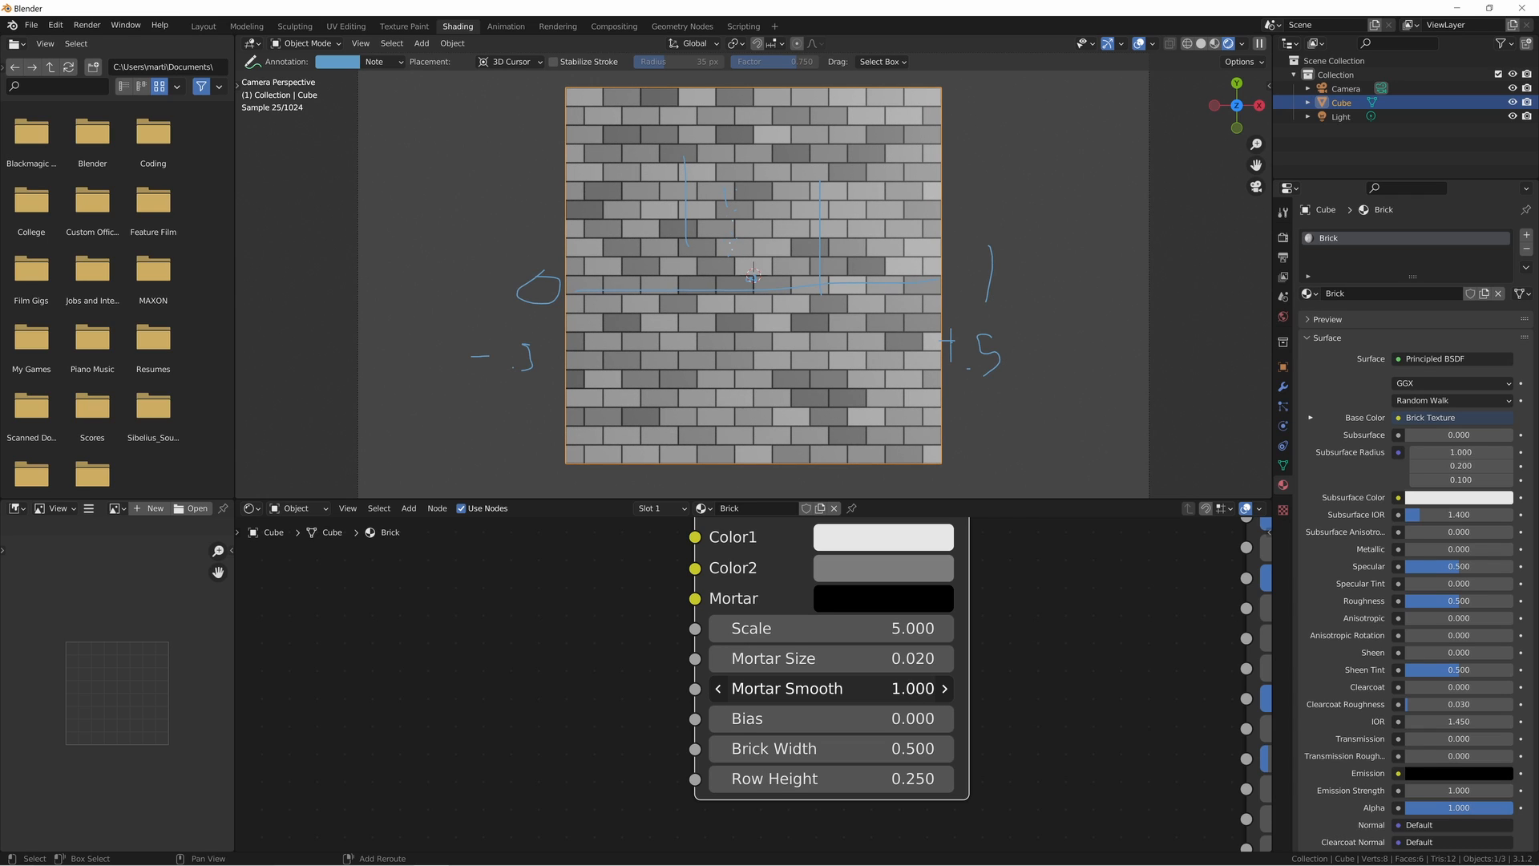
left_click(782, 687)
type("2")
key("Return")
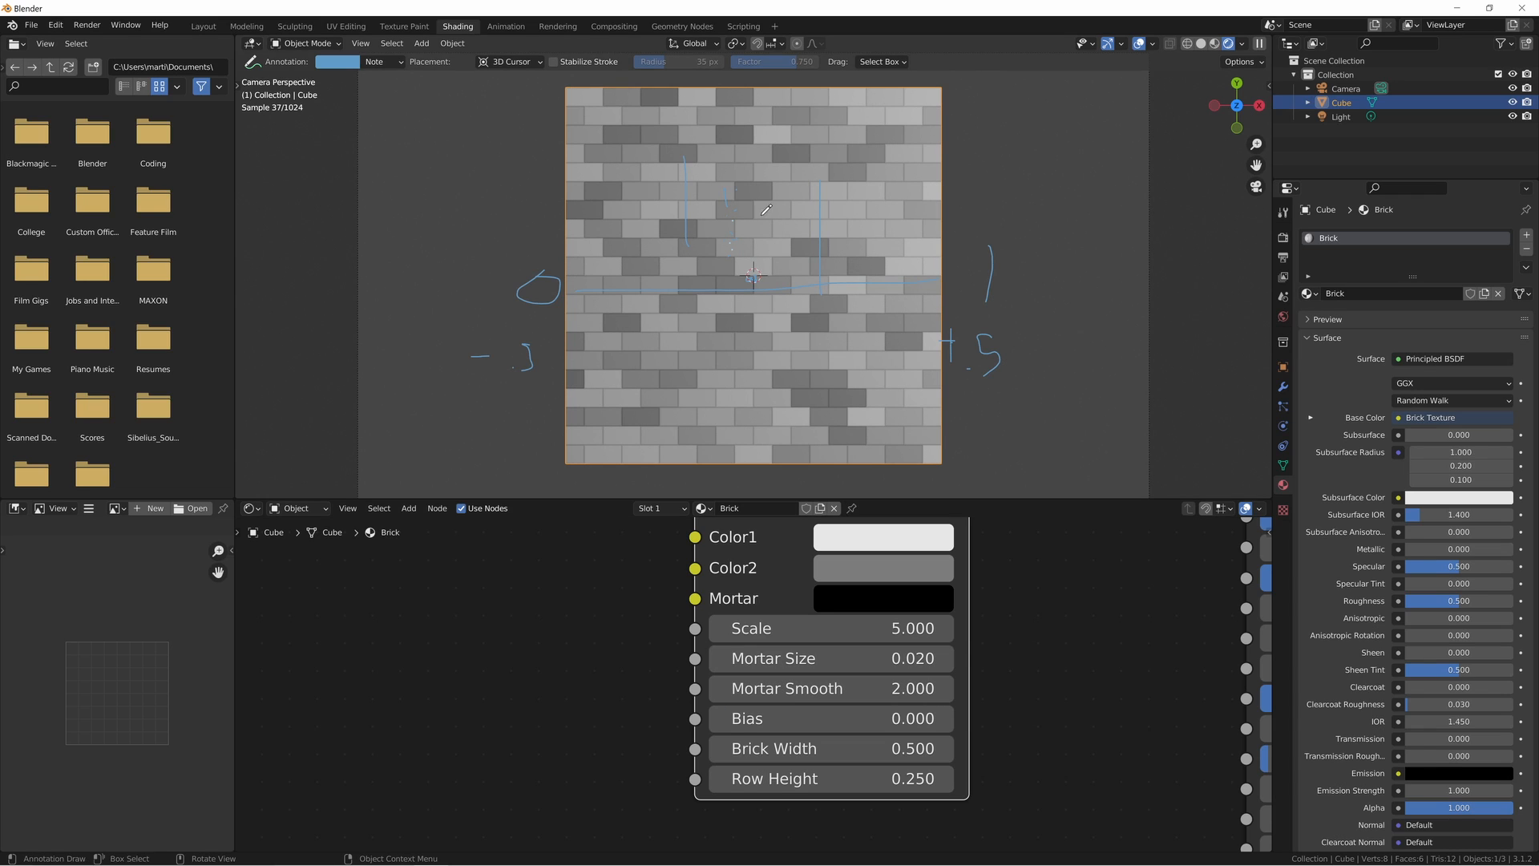
left_click_drag(782, 658, 866, 658)
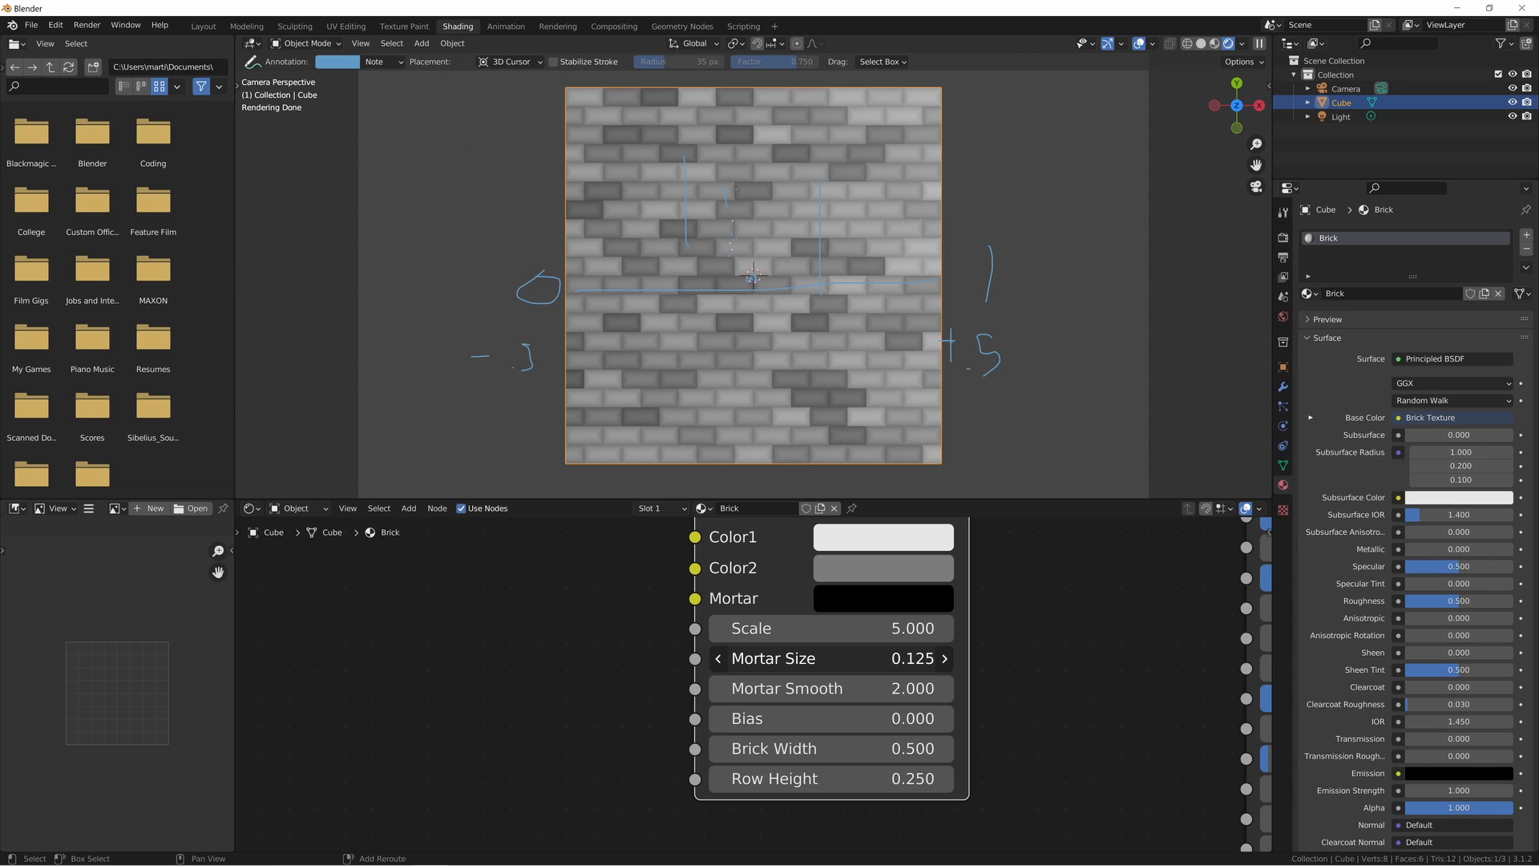
- Set the Brick Texture's Mortar Size to 0.065 and its Mortar Smooth to 1
scroll(989, 699, "up", 1)
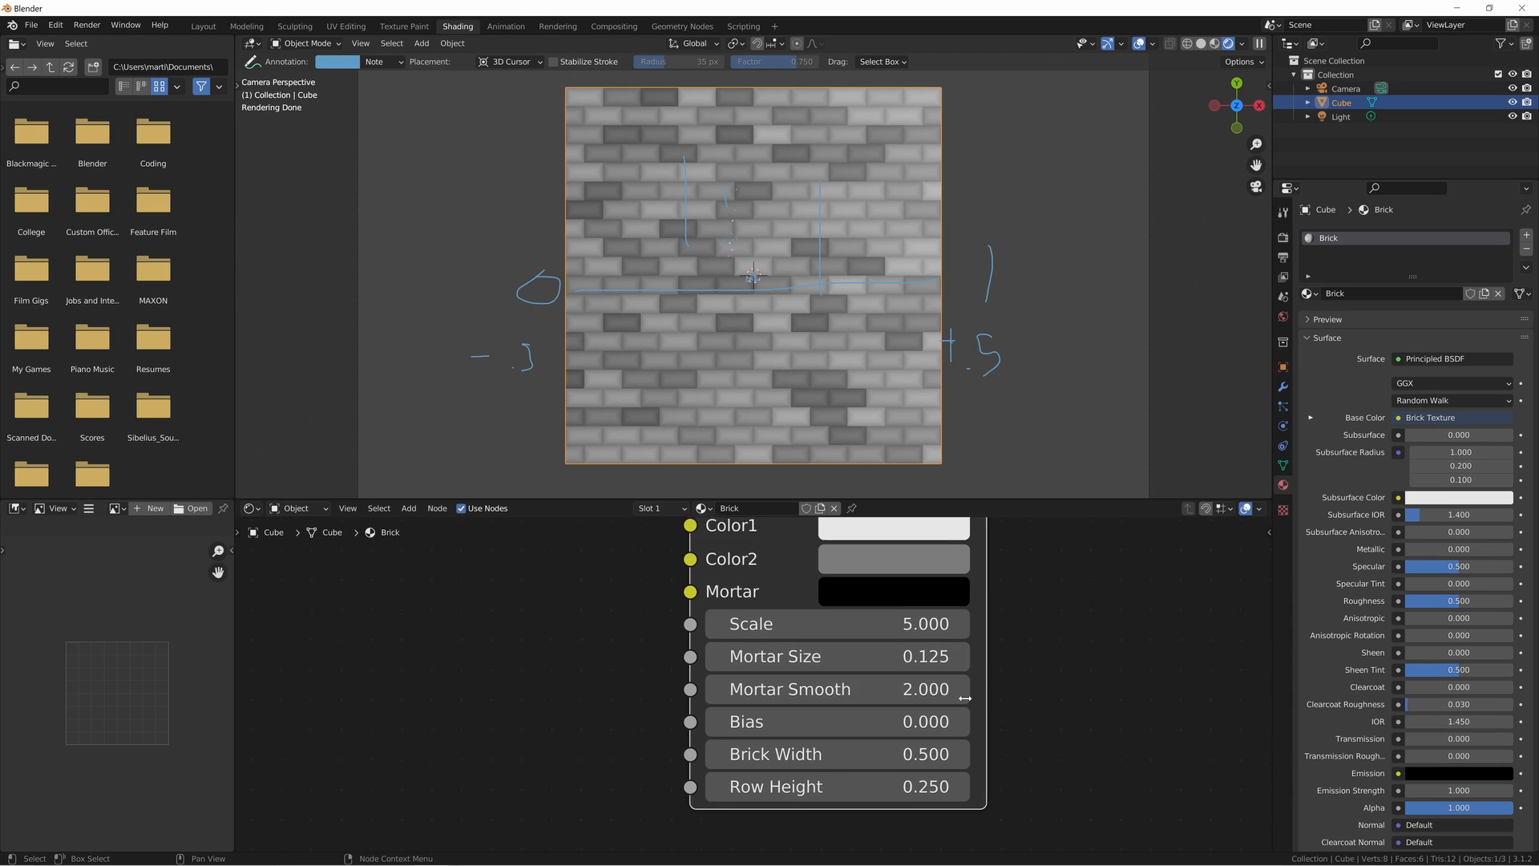
scroll(965, 699, "up", 1)
left_click_drag(894, 696, 745, 696)
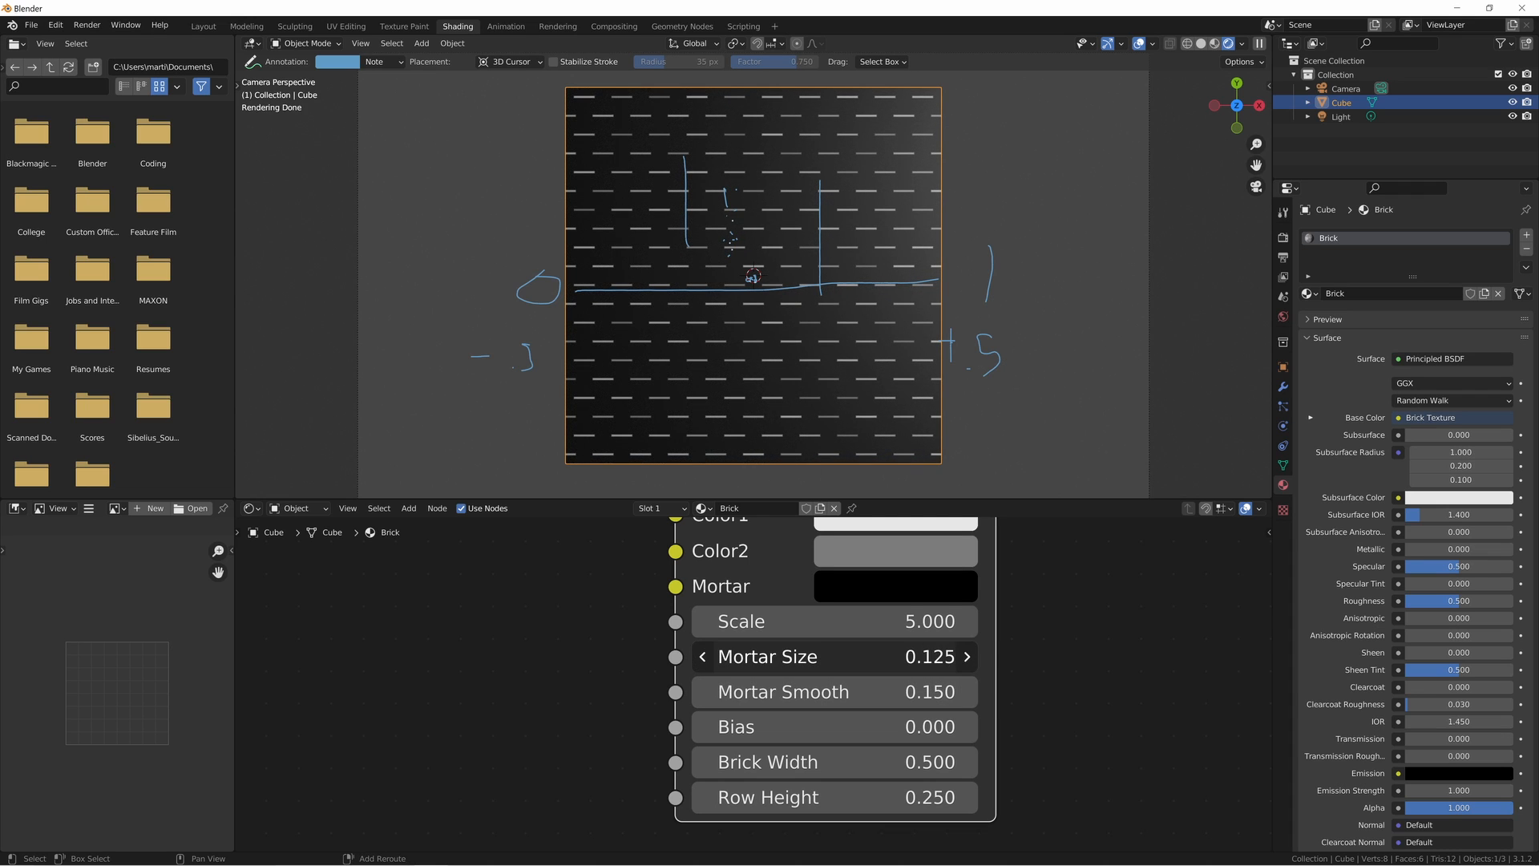
left_click_drag(889, 661, 902, 696)
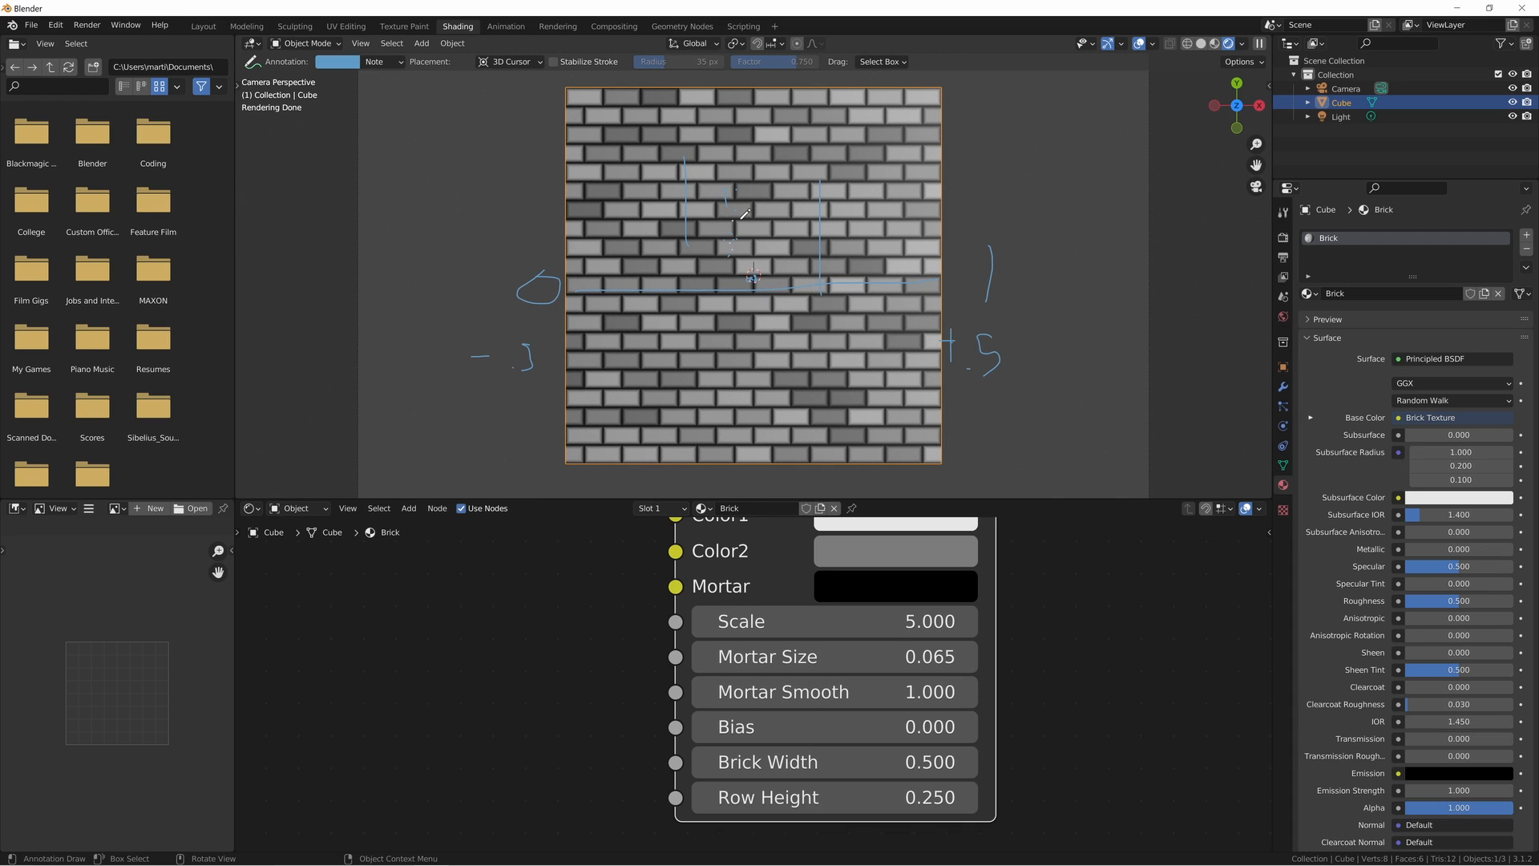
- Make room after the Mapping node in Brick, and copy the White Noise Texture and Mix nodes from the material named Material
scroll(599, 627, "down", 5)
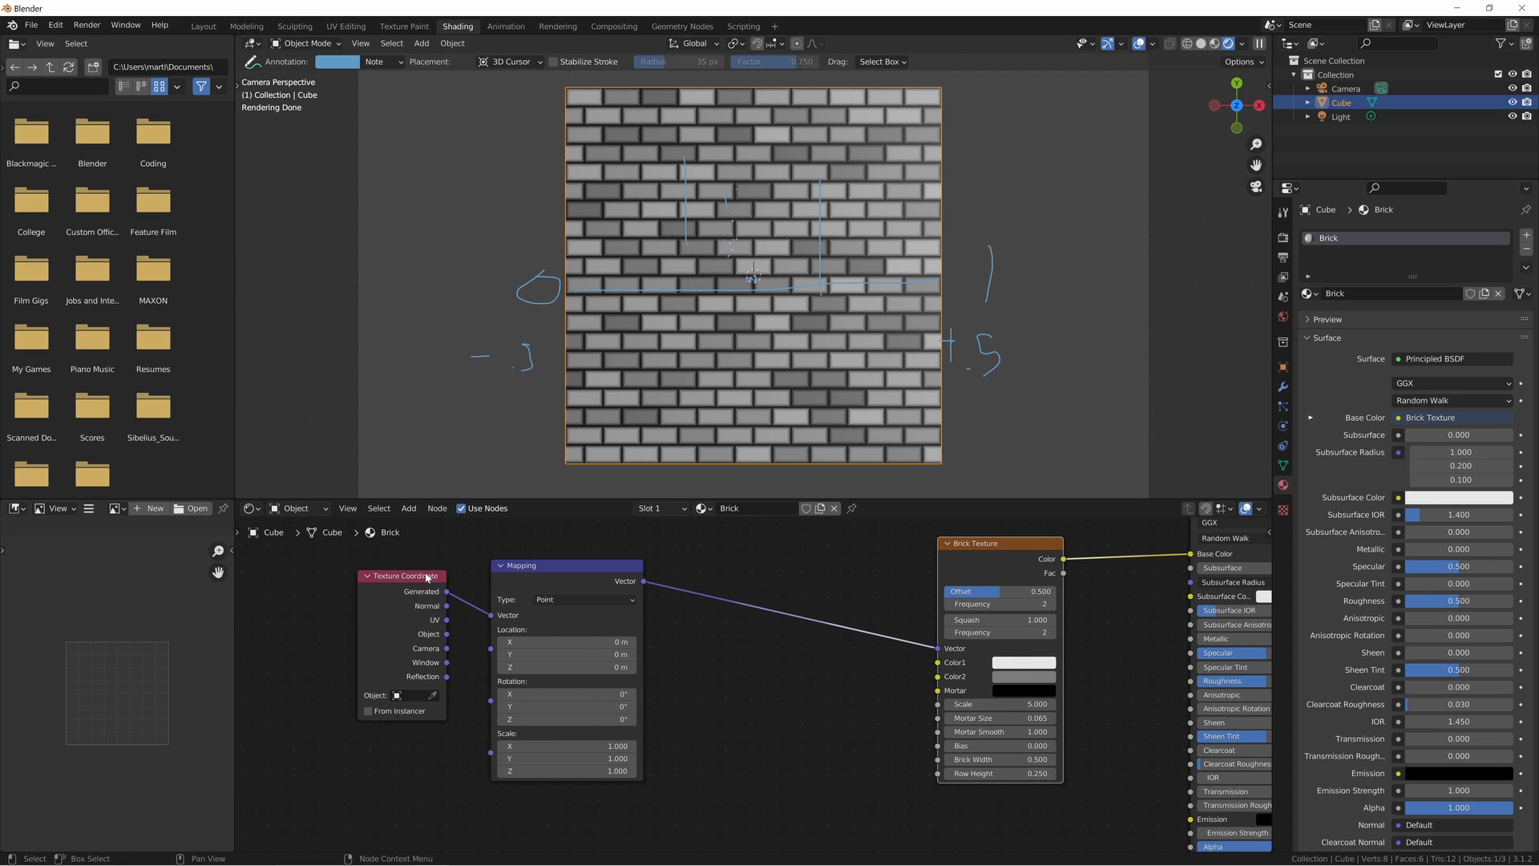
left_click_drag(351, 557, 485, 577)
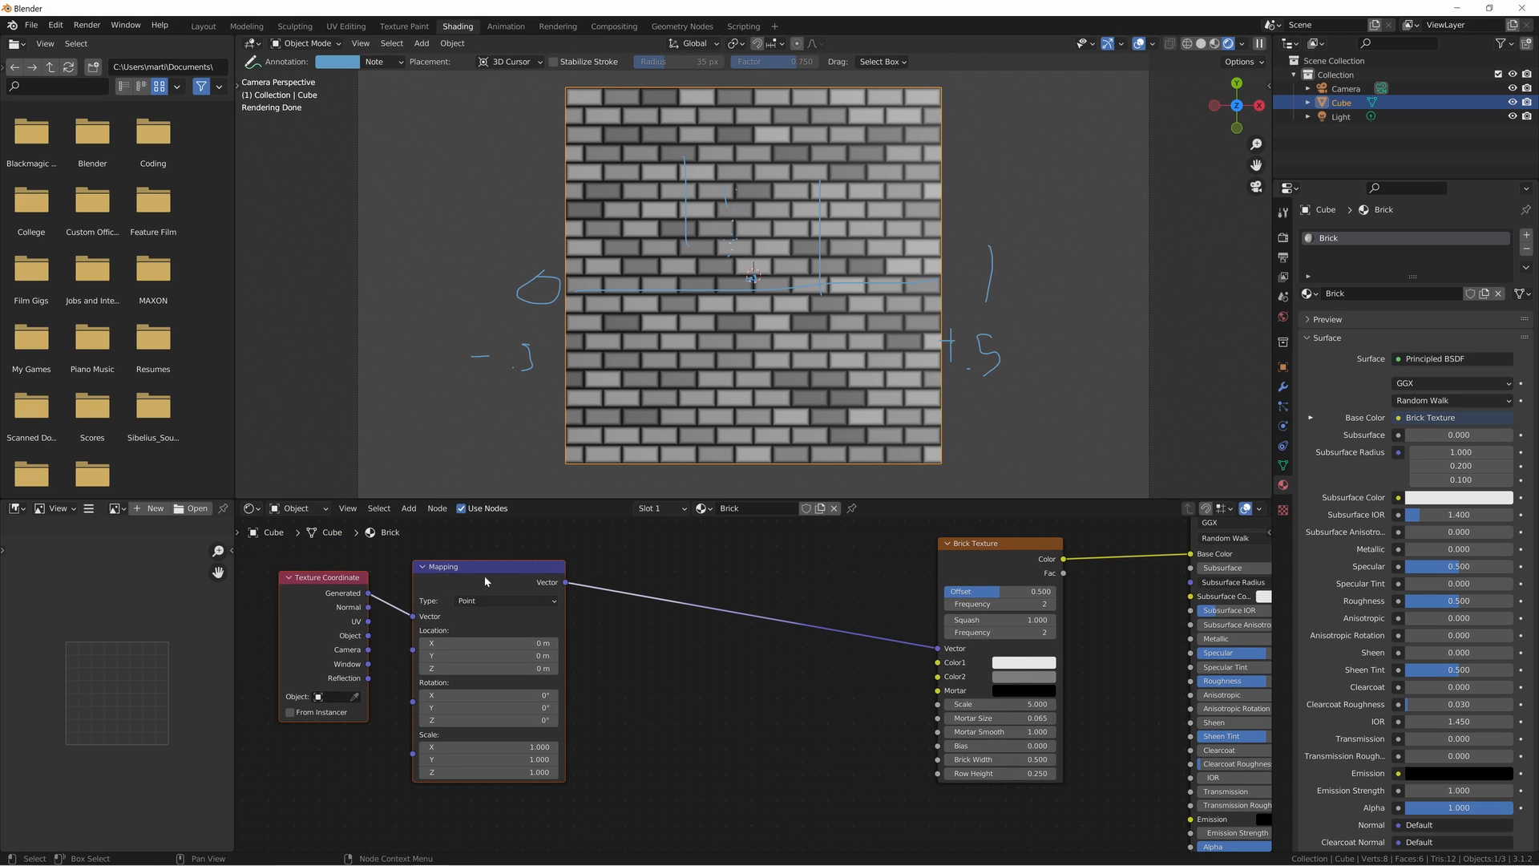
left_click(700, 509)
left_click(742, 542)
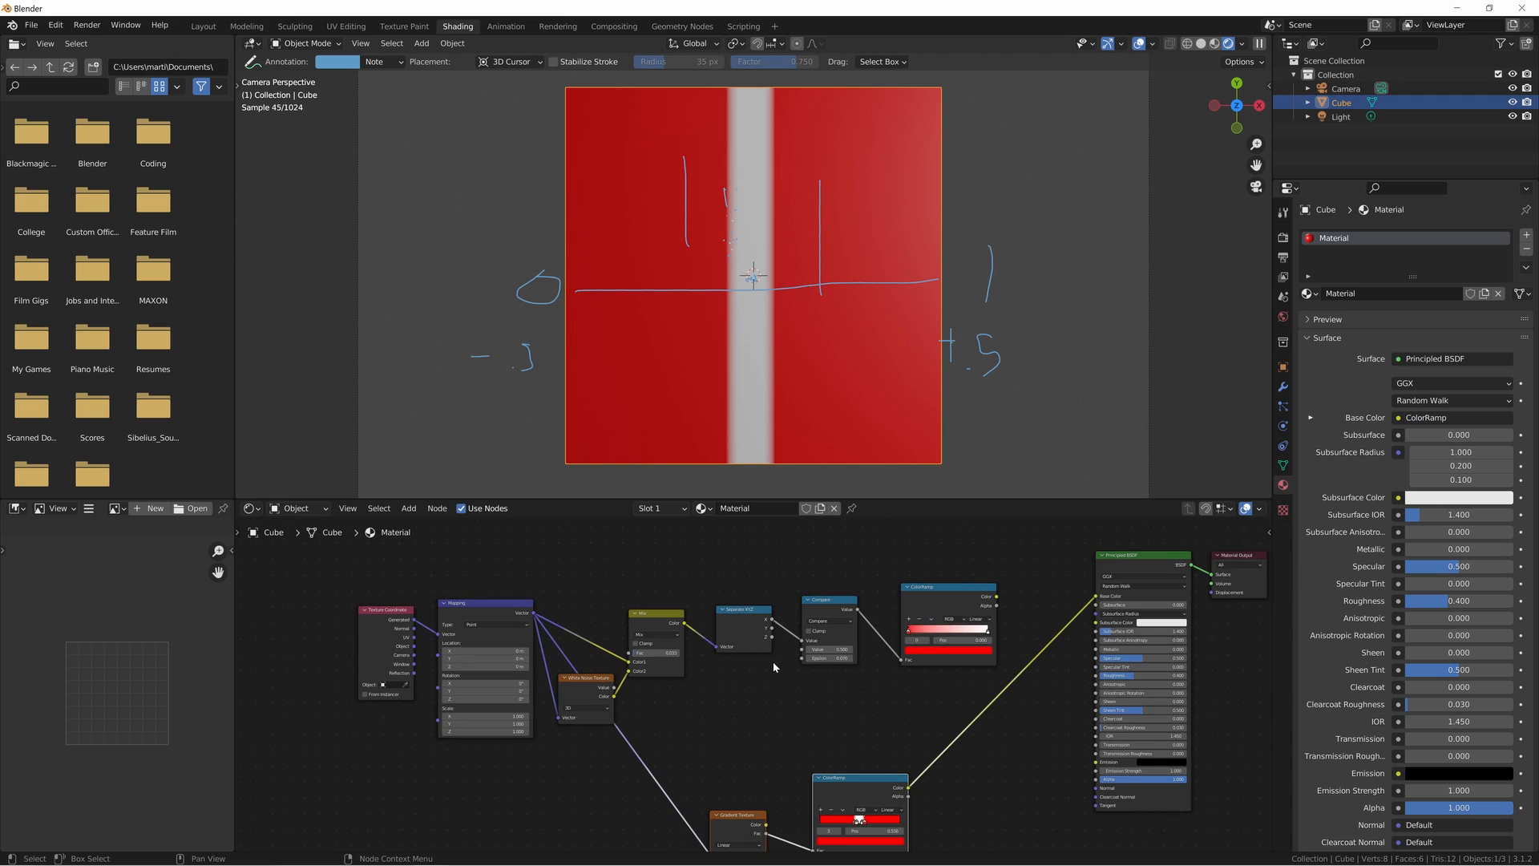
scroll(709, 661, "up", 6)
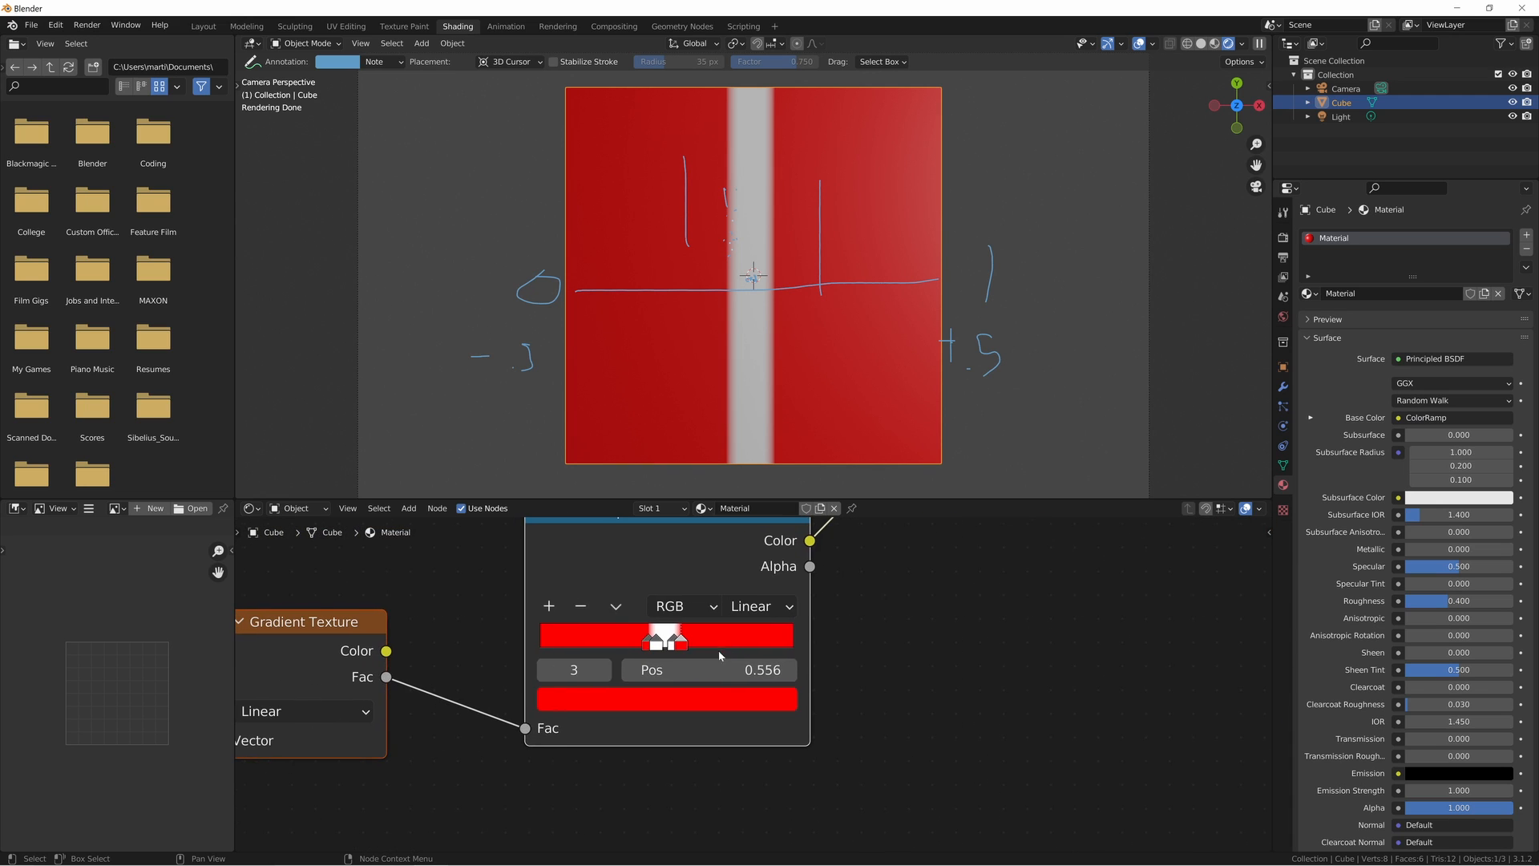
scroll(612, 659, "down", 8)
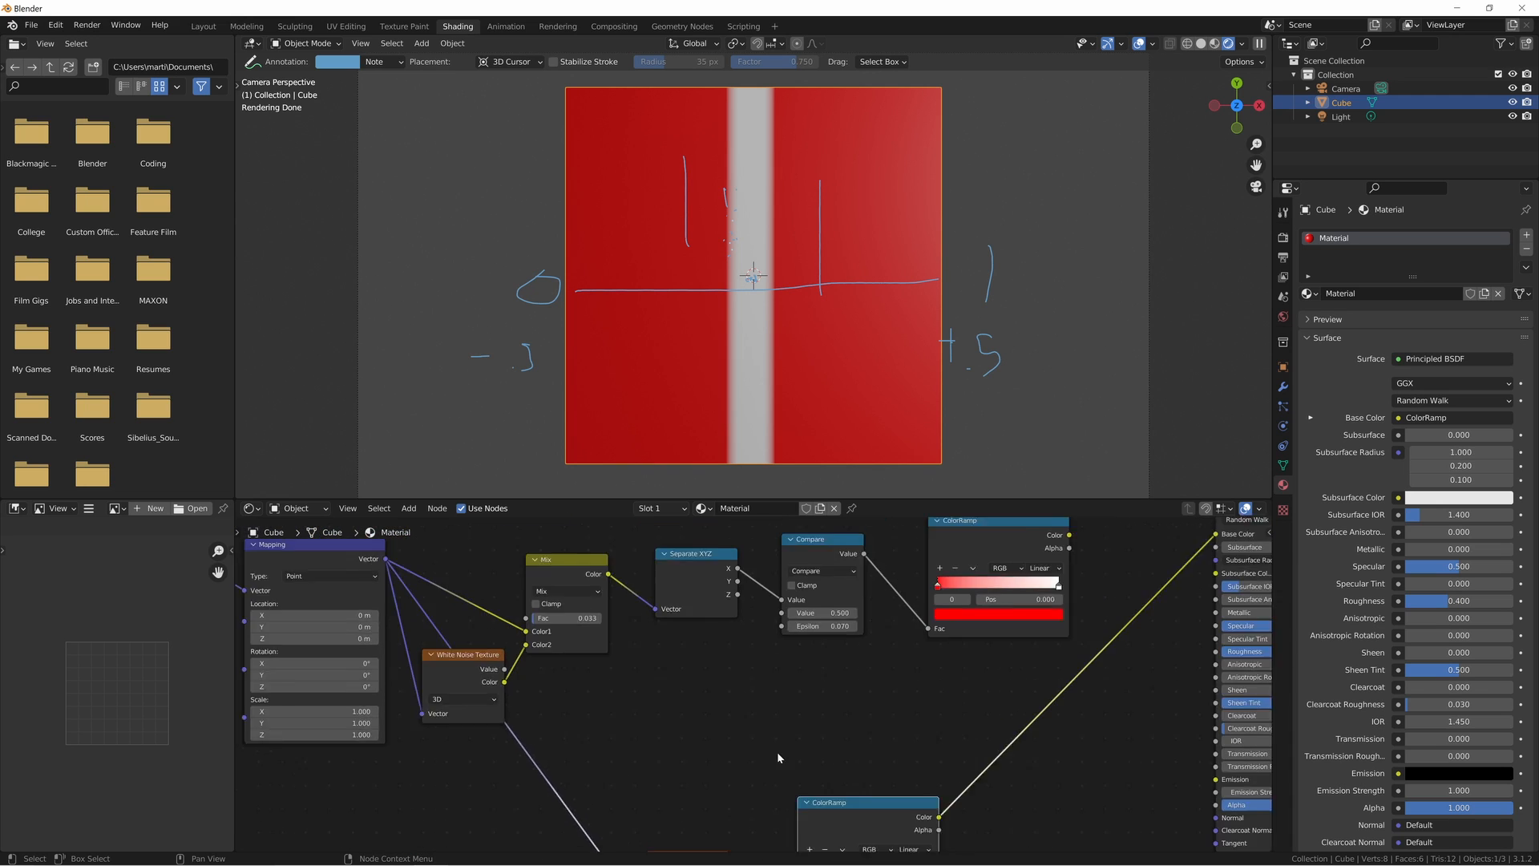
left_click_drag(515, 574, 638, 709)
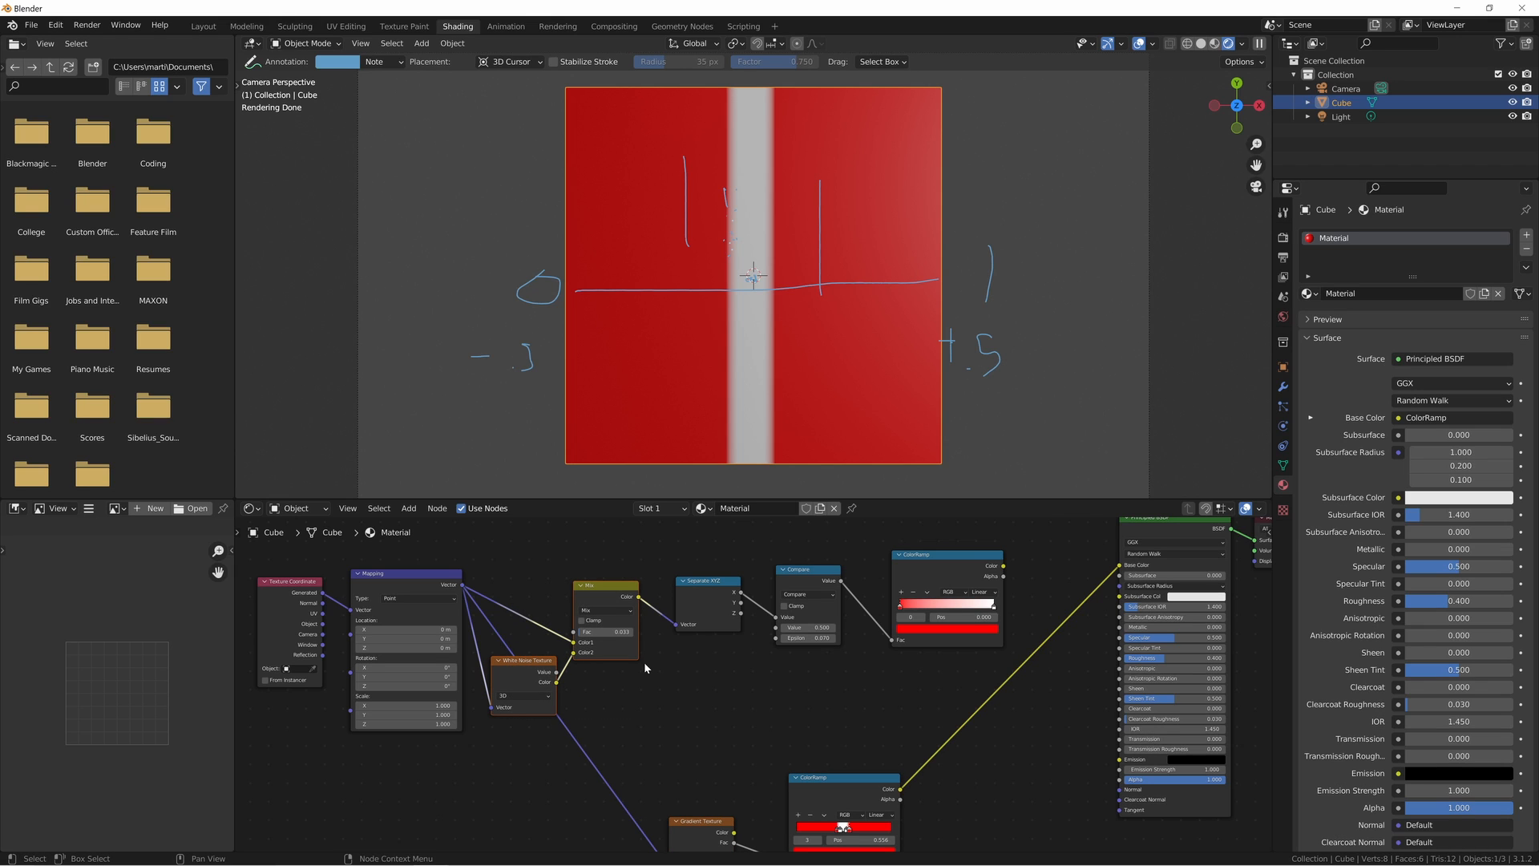
- Return to the Brick material and paste the White Noise Texture and Mix nodes between Mapping and Brick Texture
left_click(704, 512)
left_click(698, 616)
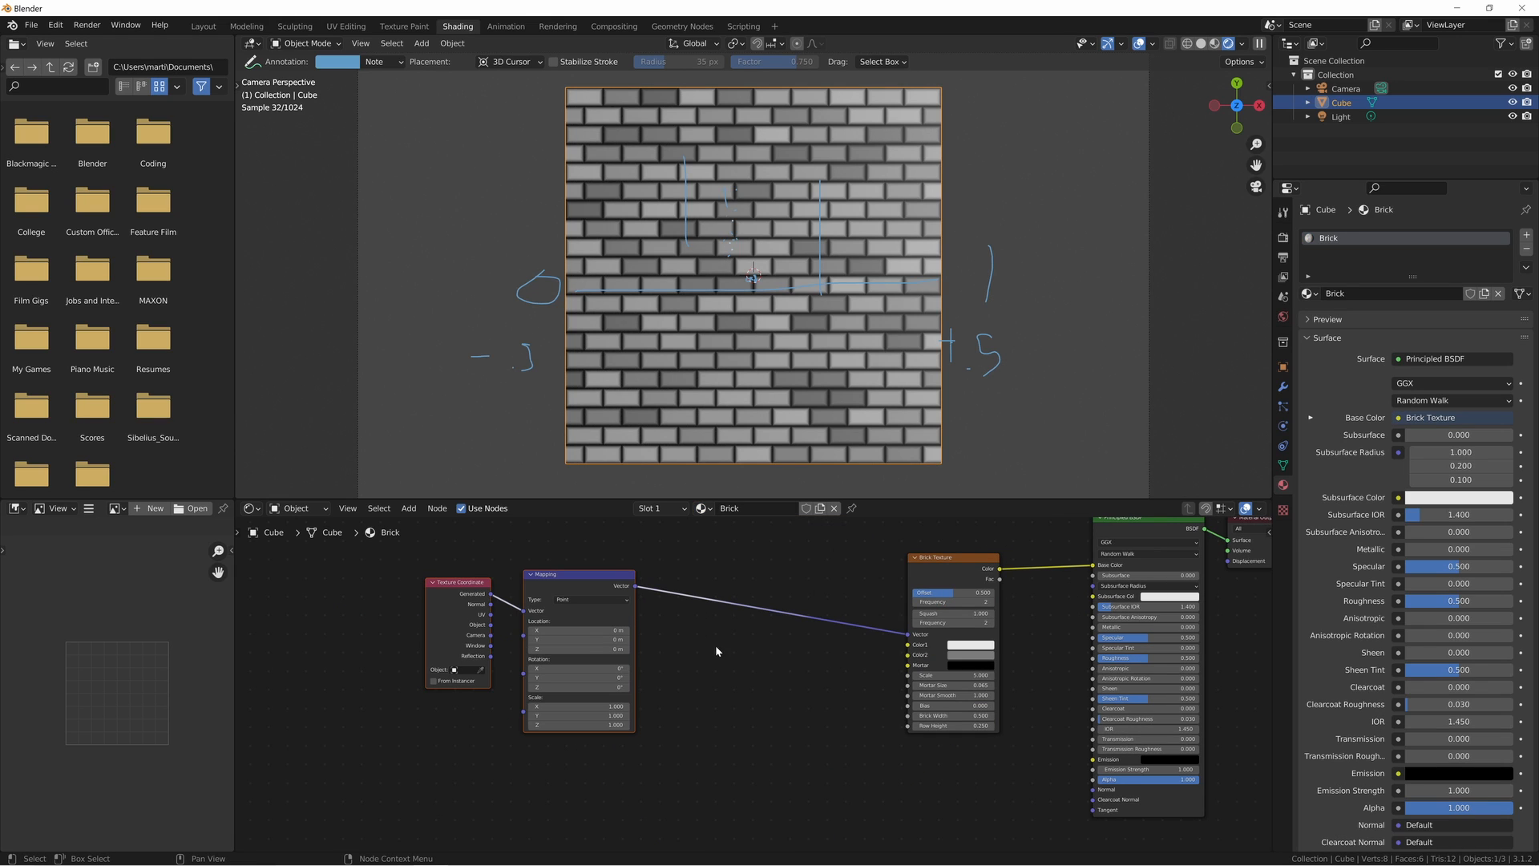
key("ctrl+v")
key("g")
left_click(693, 603)
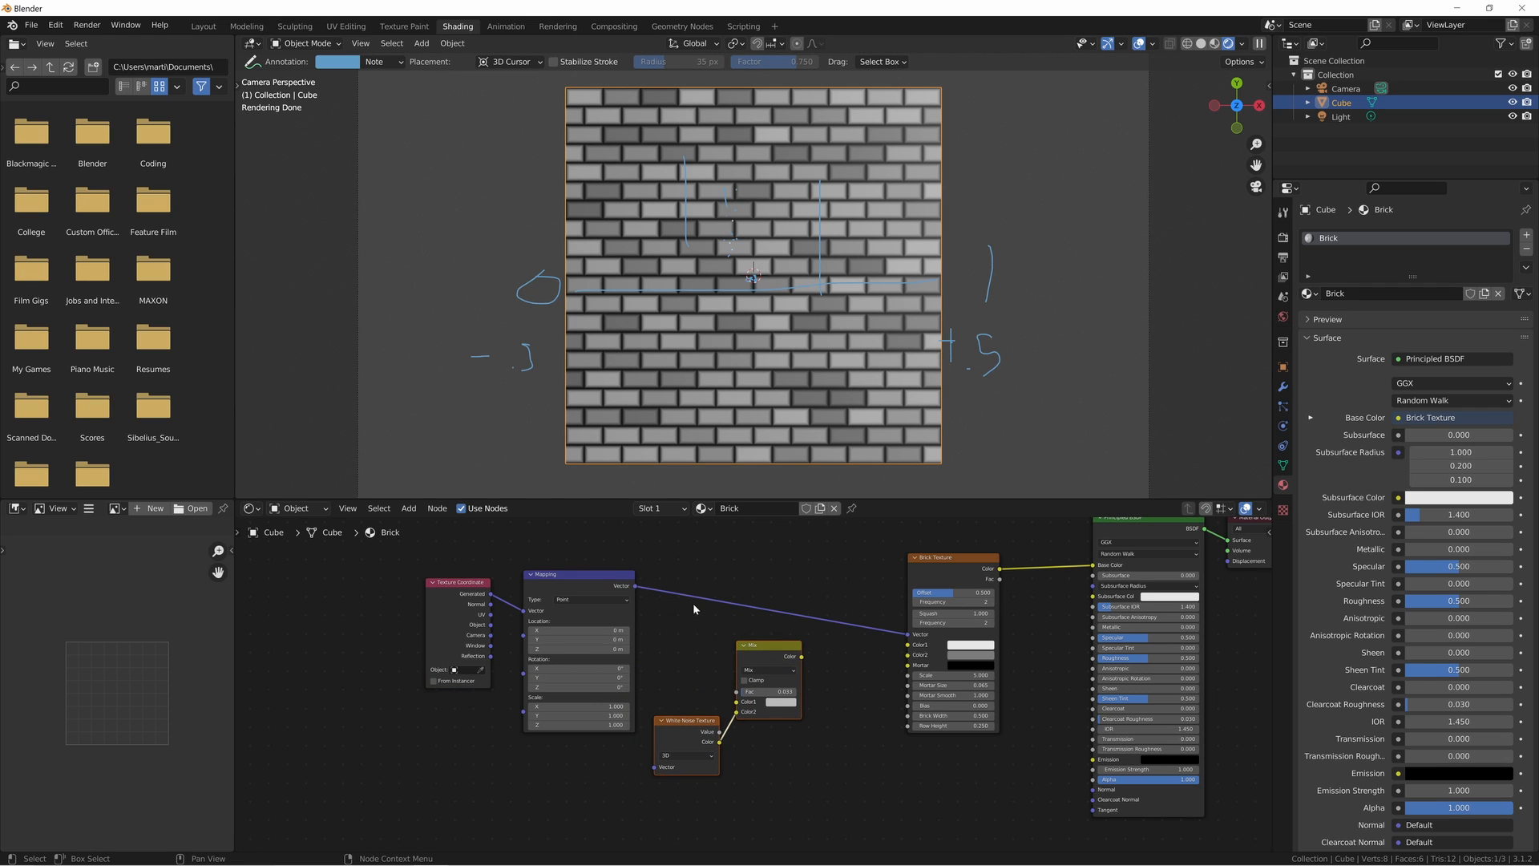
- Connect Mapping's Vector to the Mix node's Color1 and the Mix Color output to the Brick Texture's Vector
left_click_drag(635, 586, 737, 703)
middle_click_drag(804, 661, 754, 643)
left_click_drag(753, 642, 858, 616)
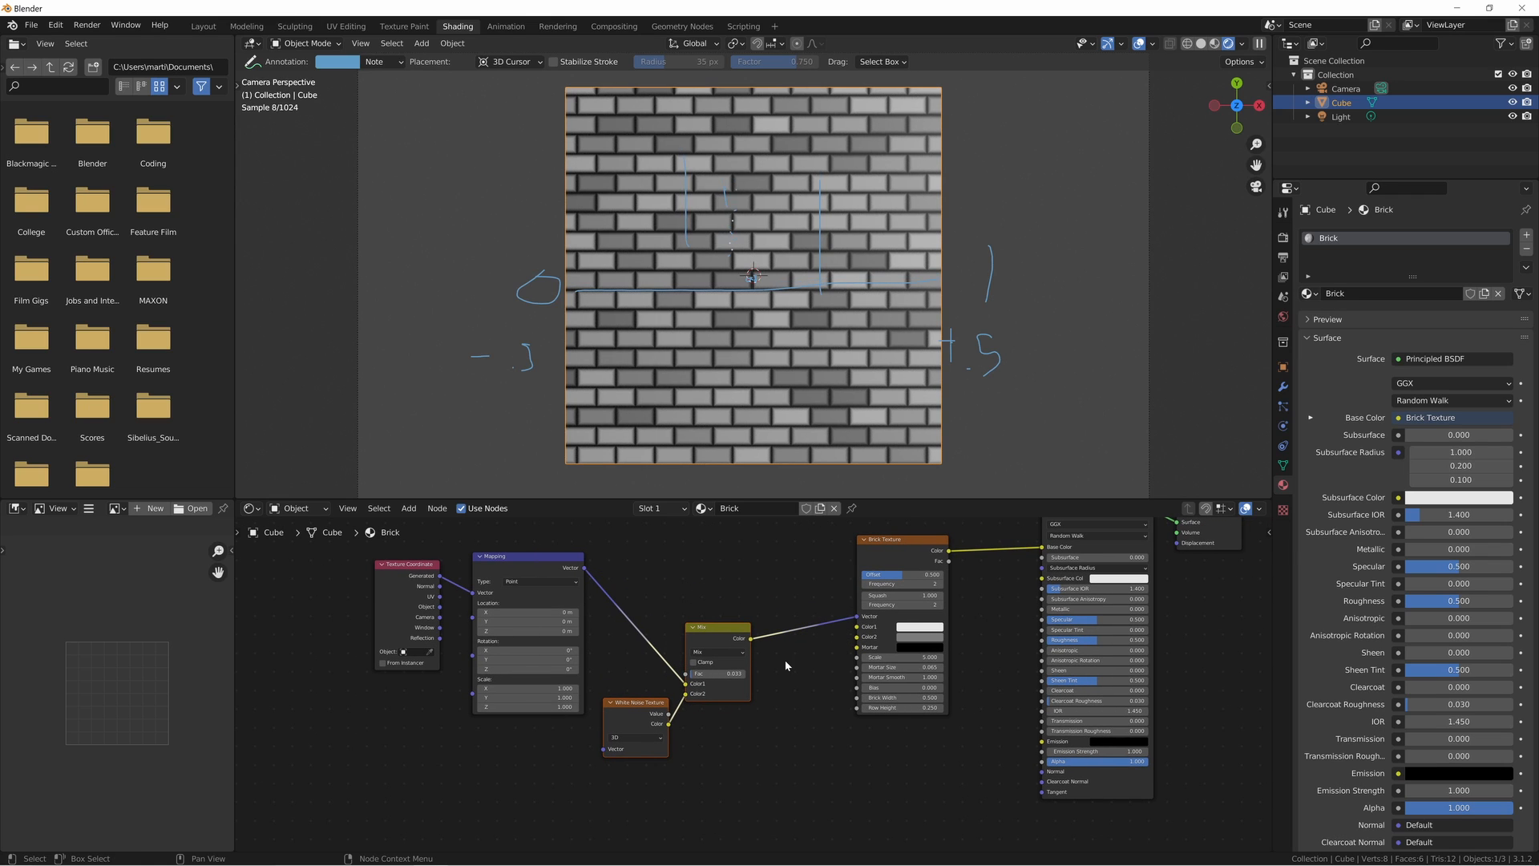
- Set the Brick Texture's Mortar Size to 0.02 and its Mortar Smooth to 0
left_click_drag(913, 675, 870, 676)
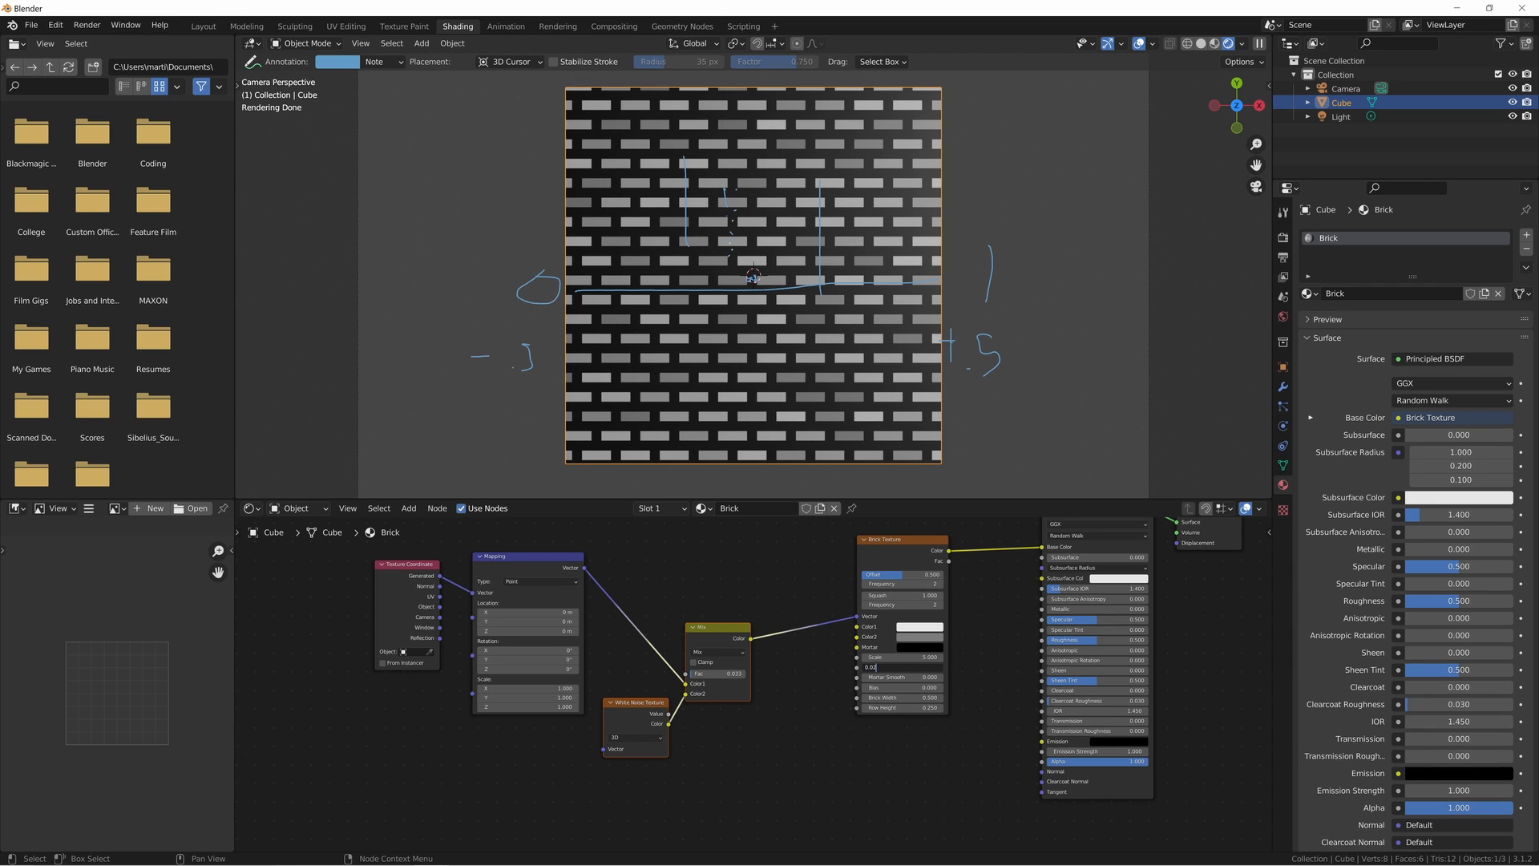
key("Return")
- Set the Mix node's Fac to 0 to remove the noise from the brick coordinates
scroll(750, 692, "up", 1)
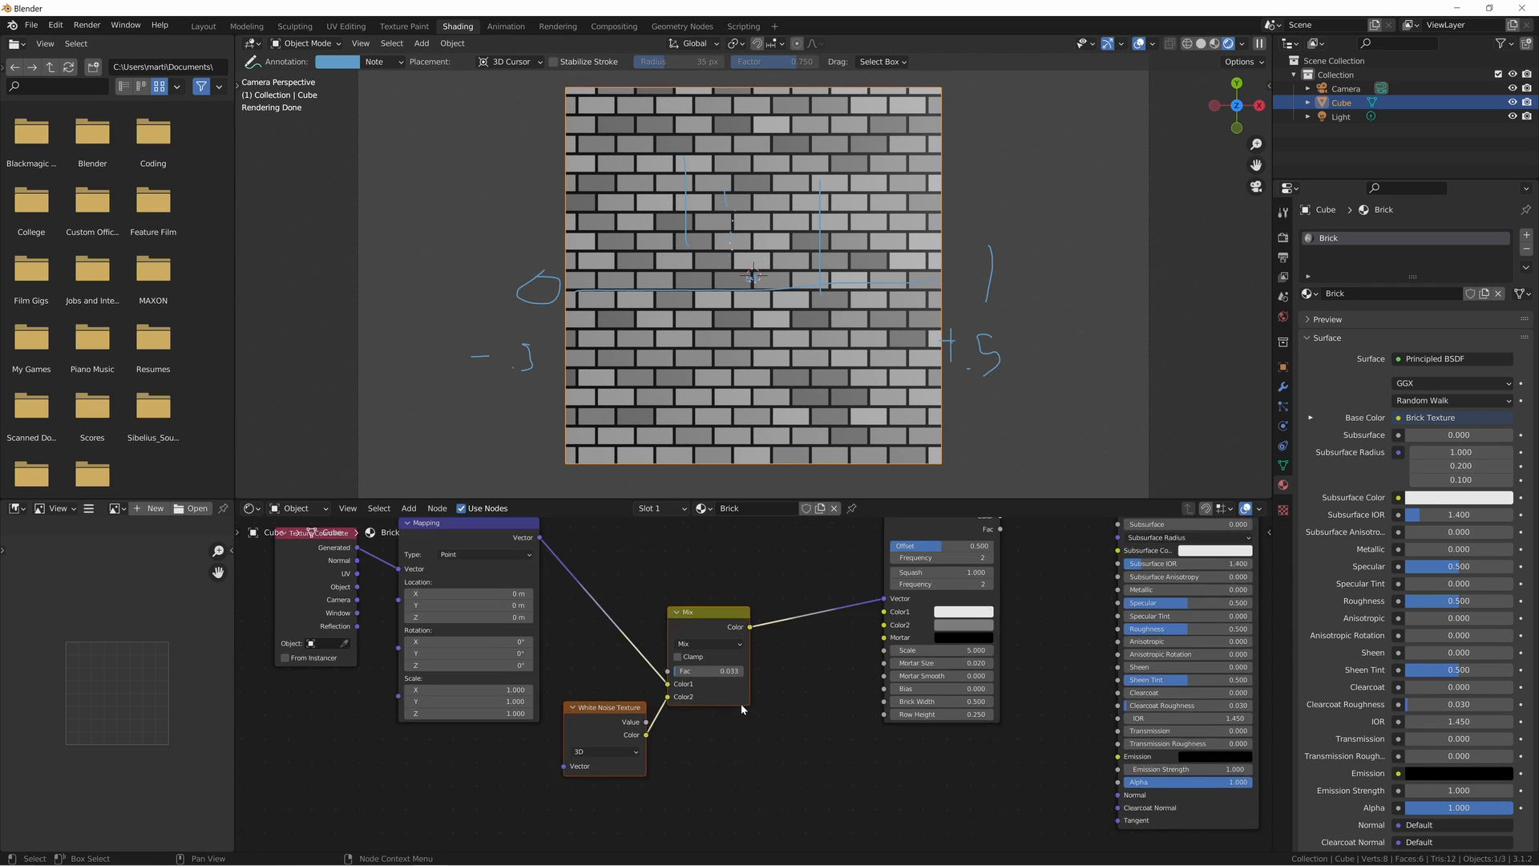
scroll(742, 706, "up", 2)
left_click_drag(714, 664, 689, 672)
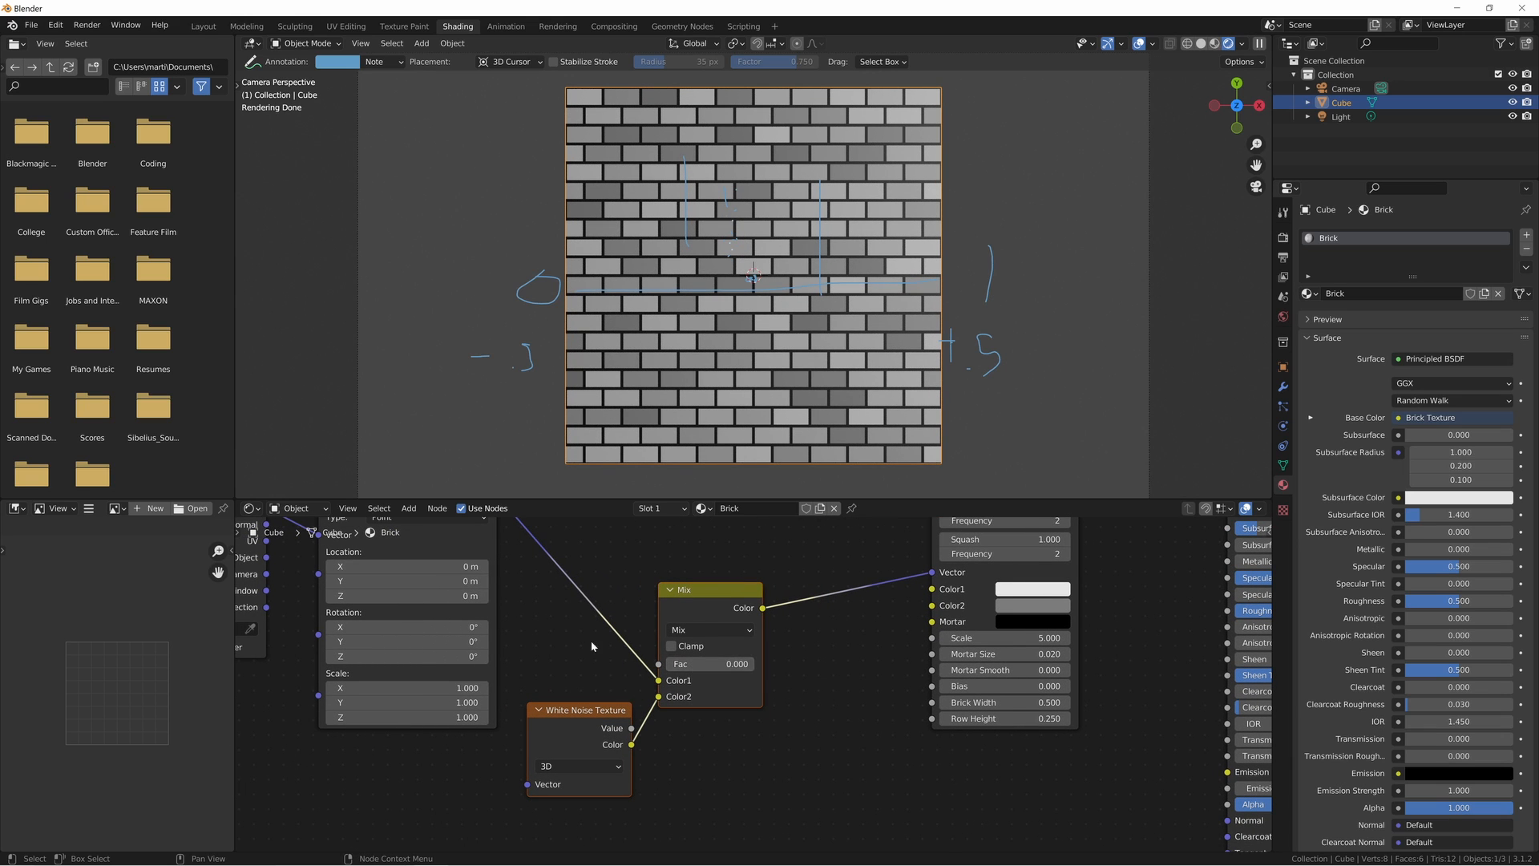
- Connect Mapping's Vector to the White Noise Texture's Vector and set the Mix node's Fac to 0.007
middle_click_drag(590, 641, 739, 690)
right_click_drag(631, 556, 711, 782, "alt")
left_click_drag(720, 779, 727, 757)
left_click(892, 743)
mouse_move(865, 696)
left_mouse_down()
mouse_move(900, 696)
mouse_move(834, 695)
mouse_move(865, 691)
left_mouse_up()
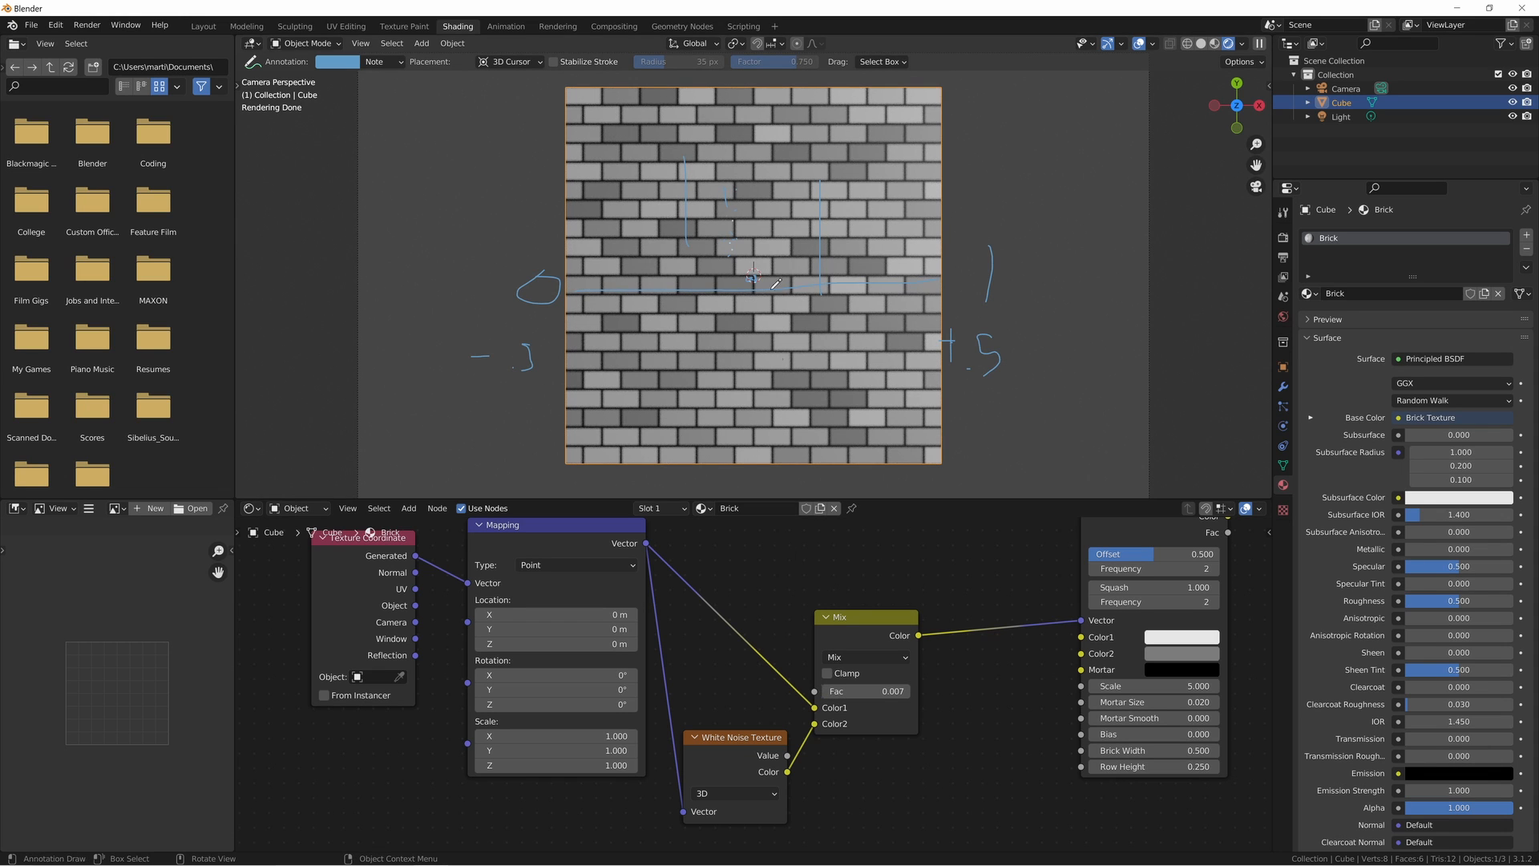
- Add a Checker Texture above the Brick Texture, feed its Vector from the Mix Color, and connect its Color to Base Color
scroll(646, 696, "down", 3)
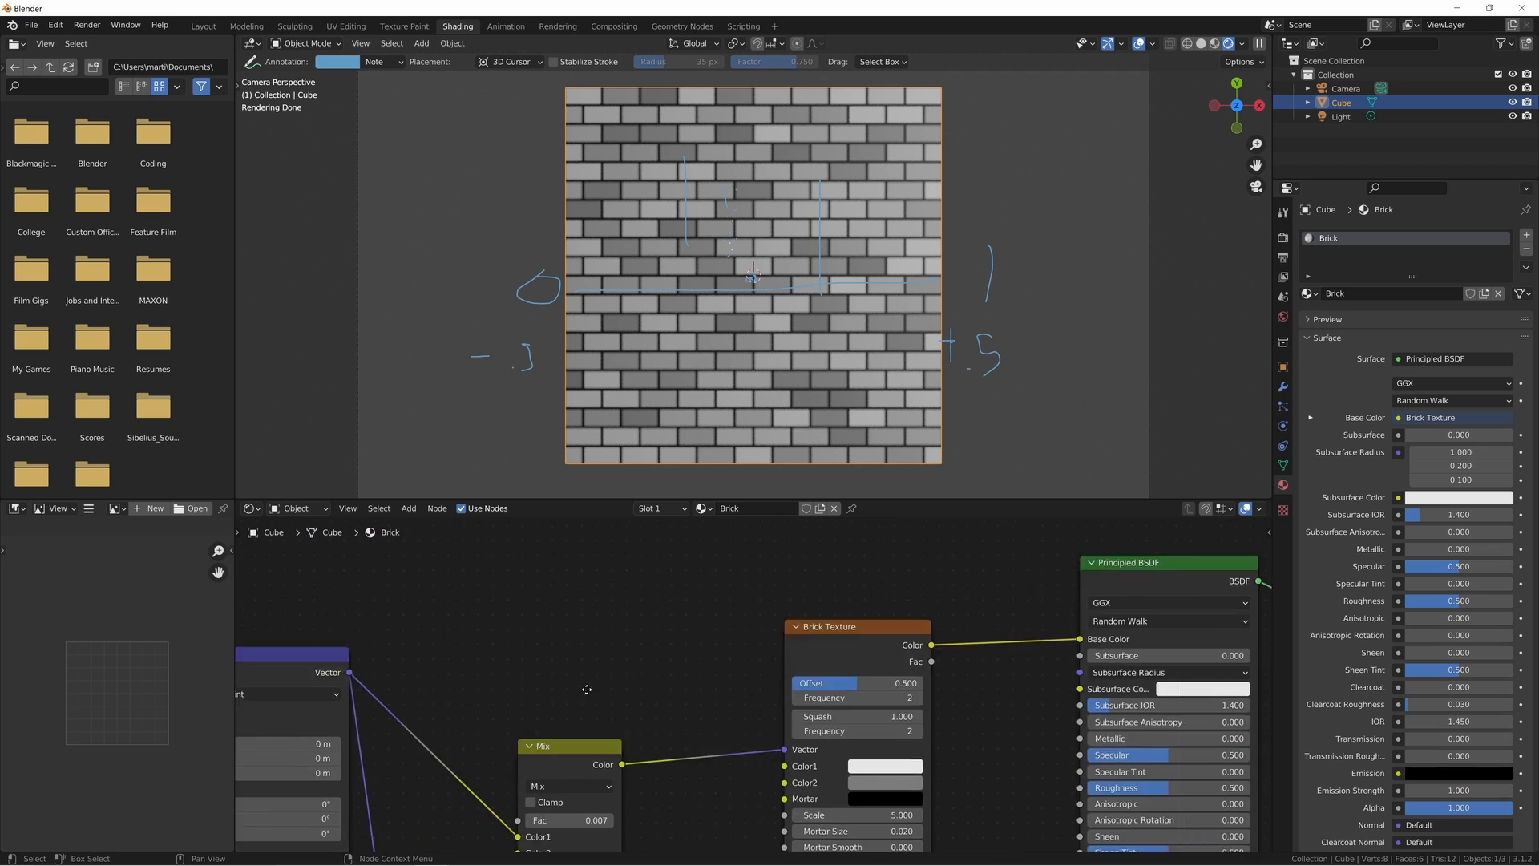
left_click(795, 664)
left_click(782, 619)
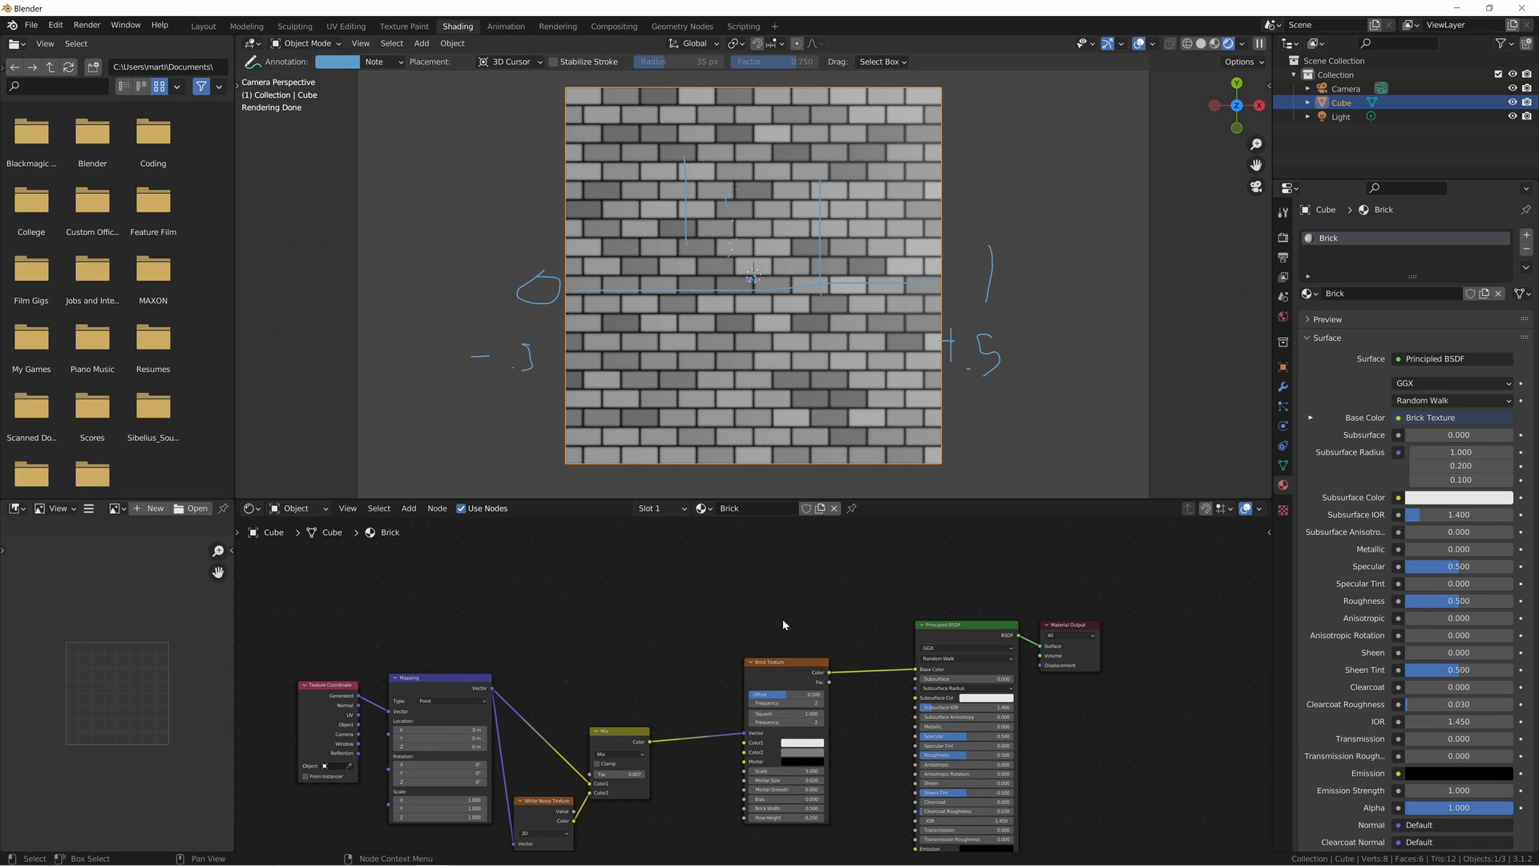
key("shift+a")
type("schecker")
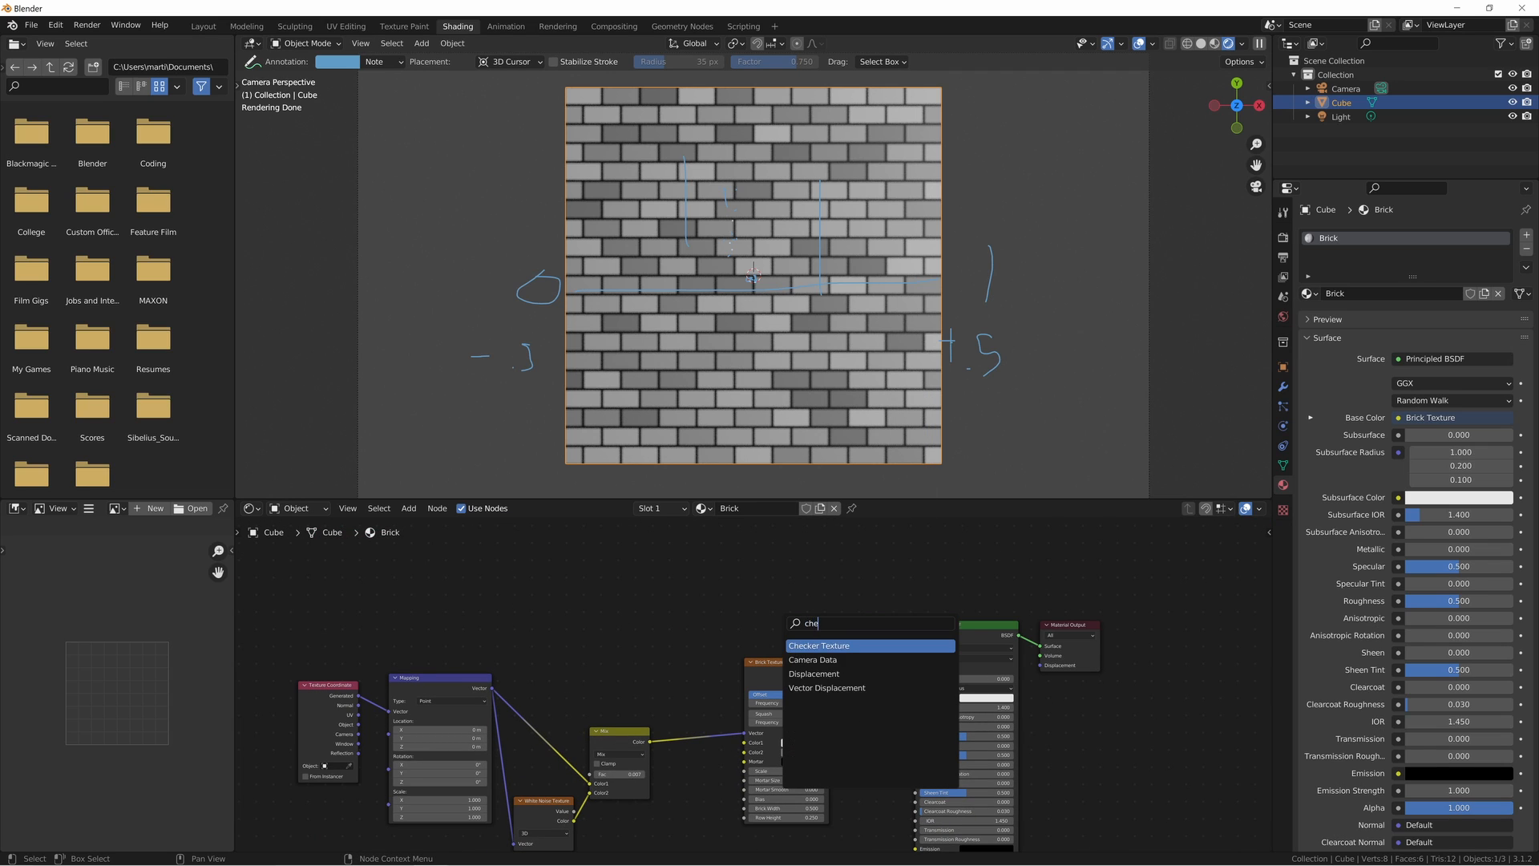
key("Return")
left_click(749, 576)
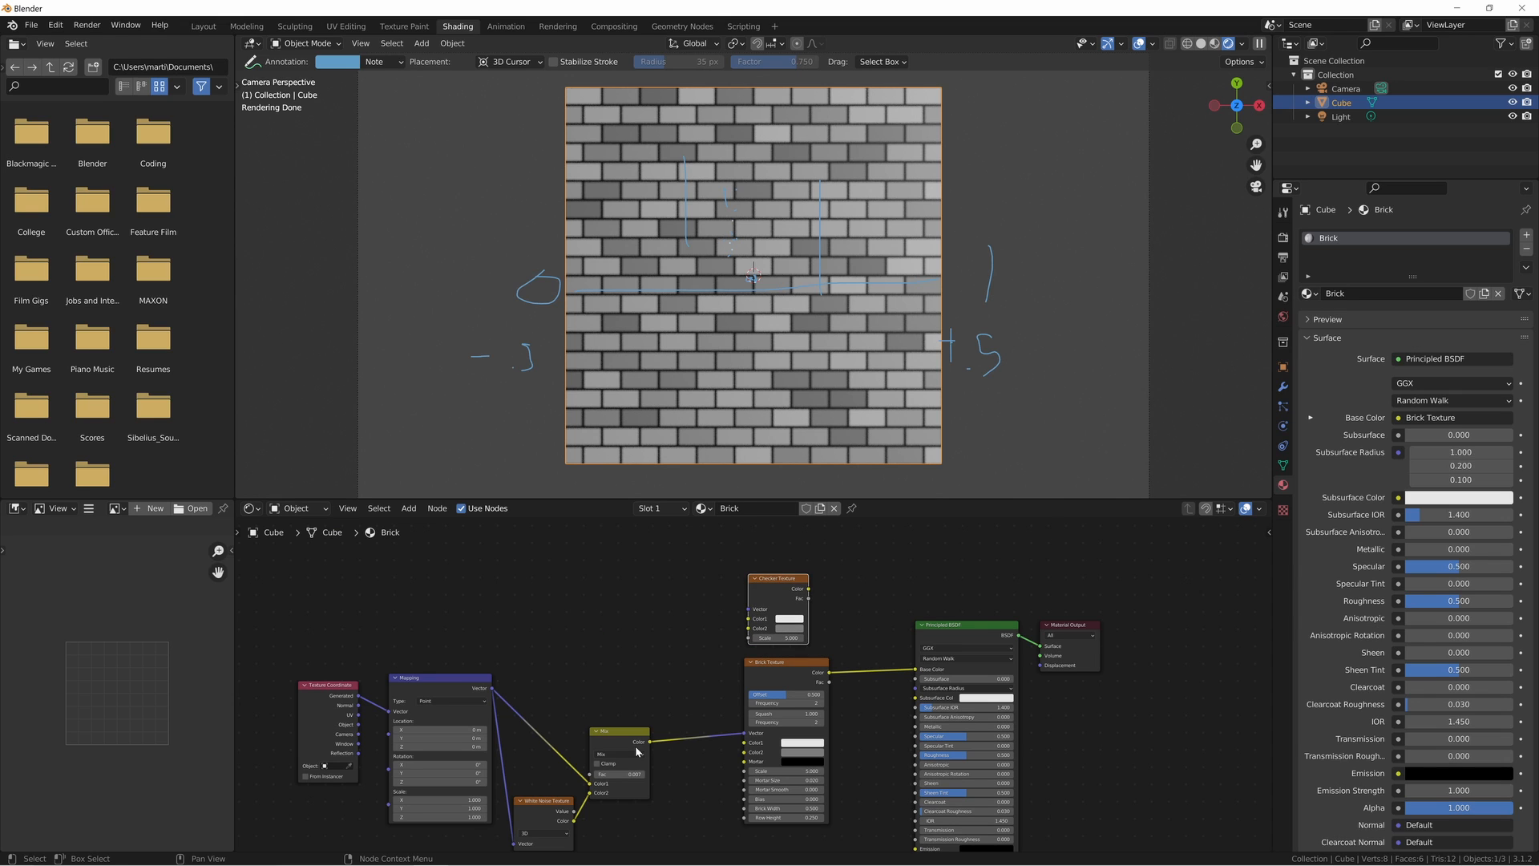
left_click_drag(649, 741, 916, 668)
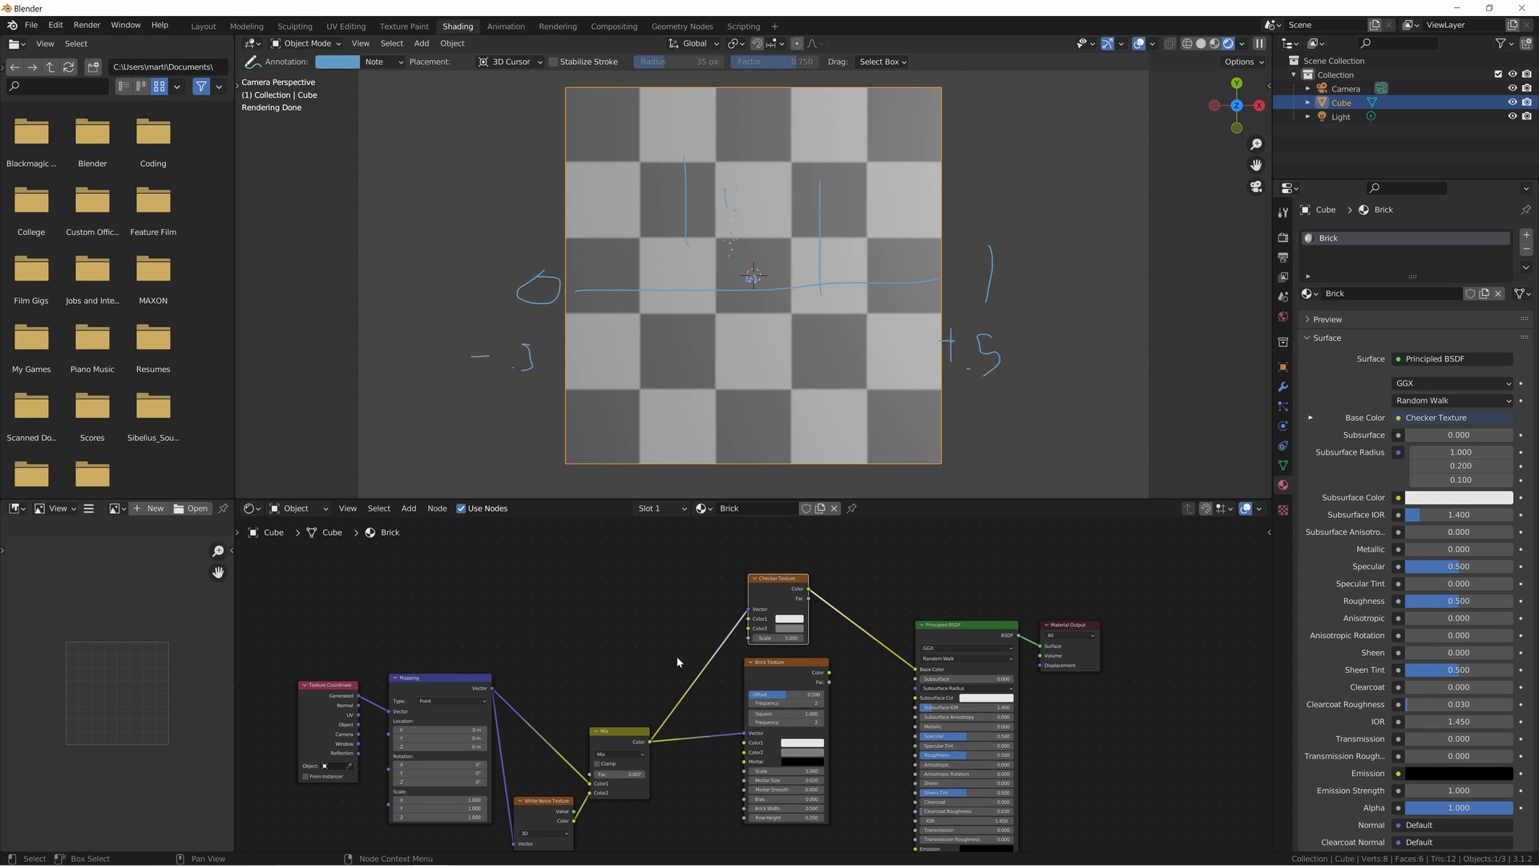
- Set the Mix node's Fac to 0.027 to soften the checker pattern's edges
scroll(682, 594, "up", 3)
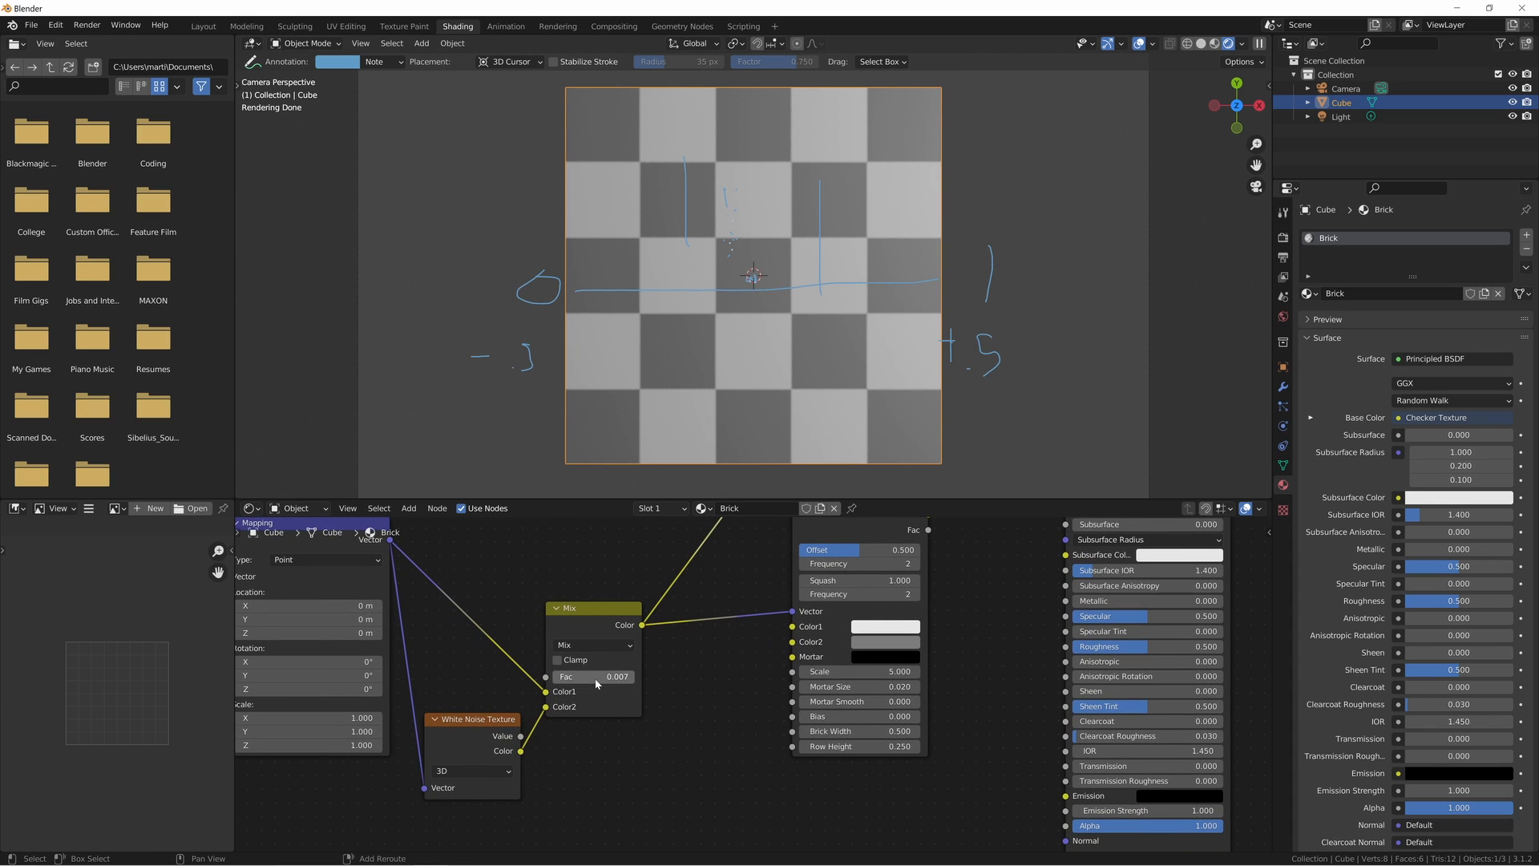
left_click_drag(597, 683, 617, 682)
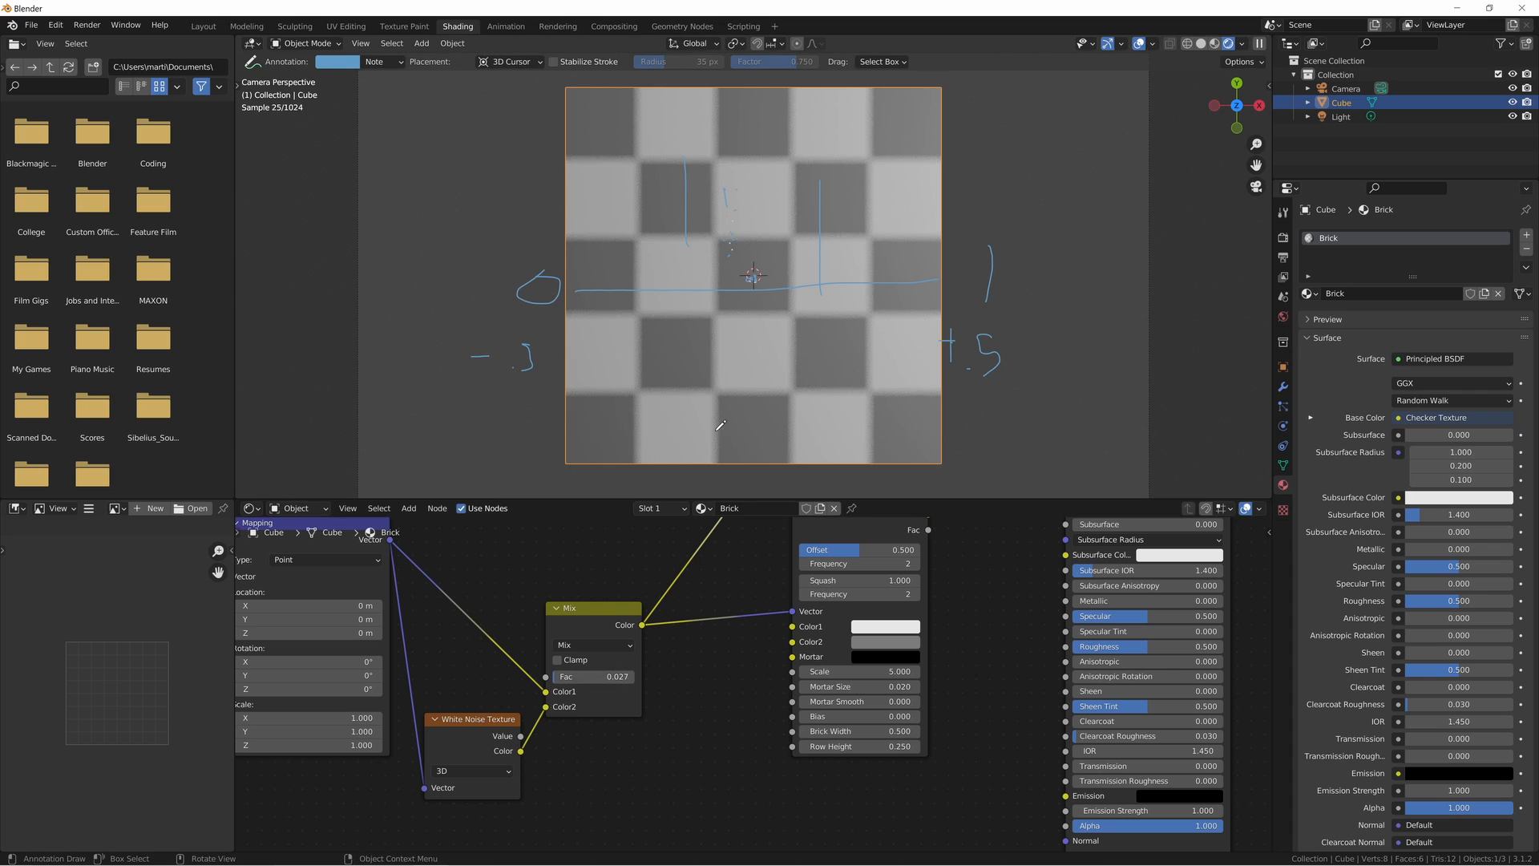
- Insert a Voronoi Texture node on the link between the Mix node and the Checker Texture
scroll(703, 699, "down", 3)
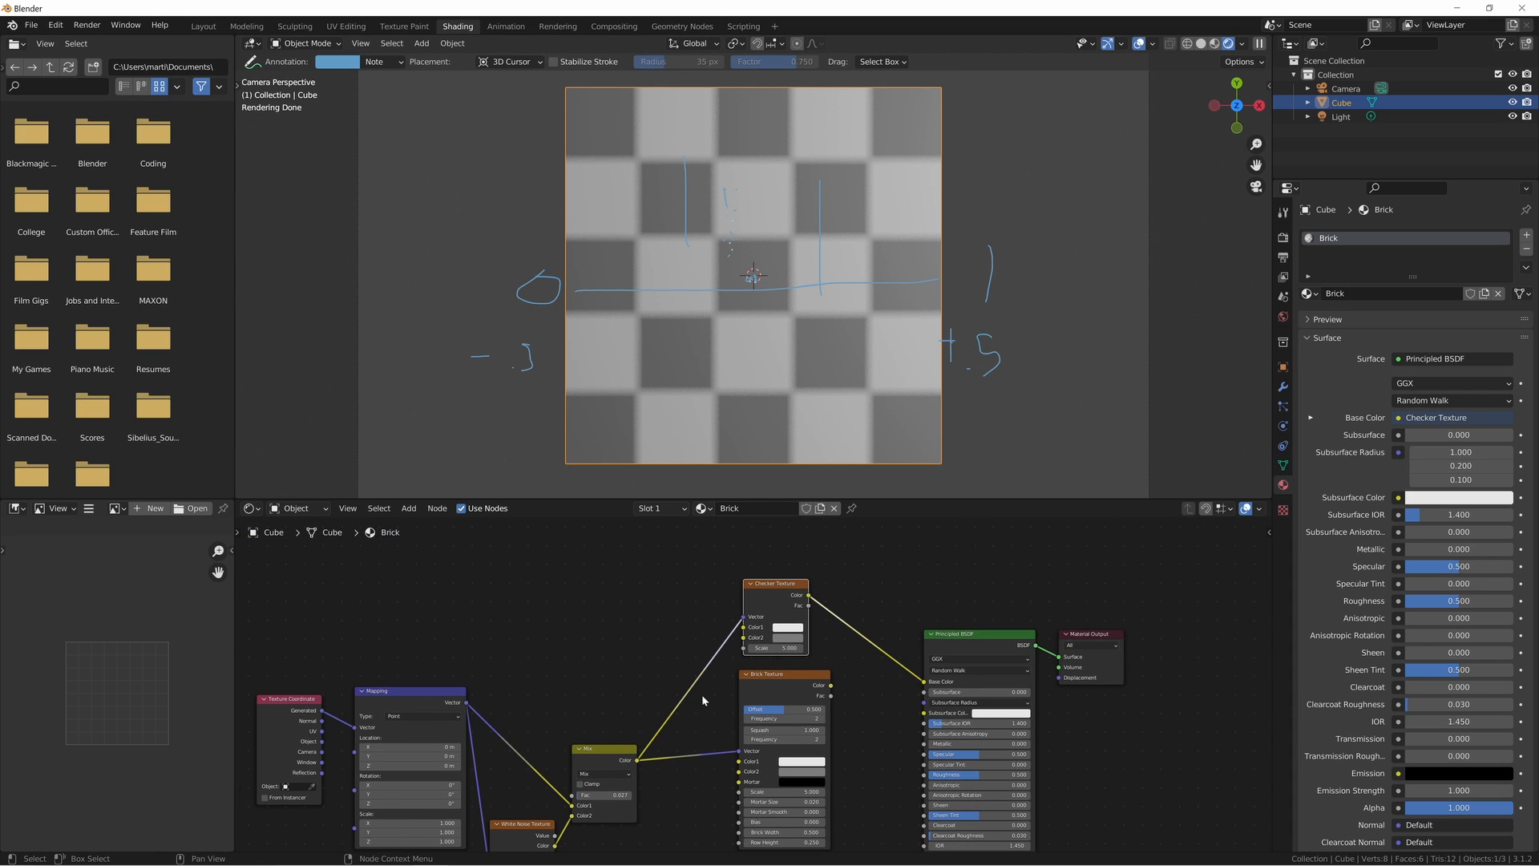
key("shift+a")
left_click(655, 601)
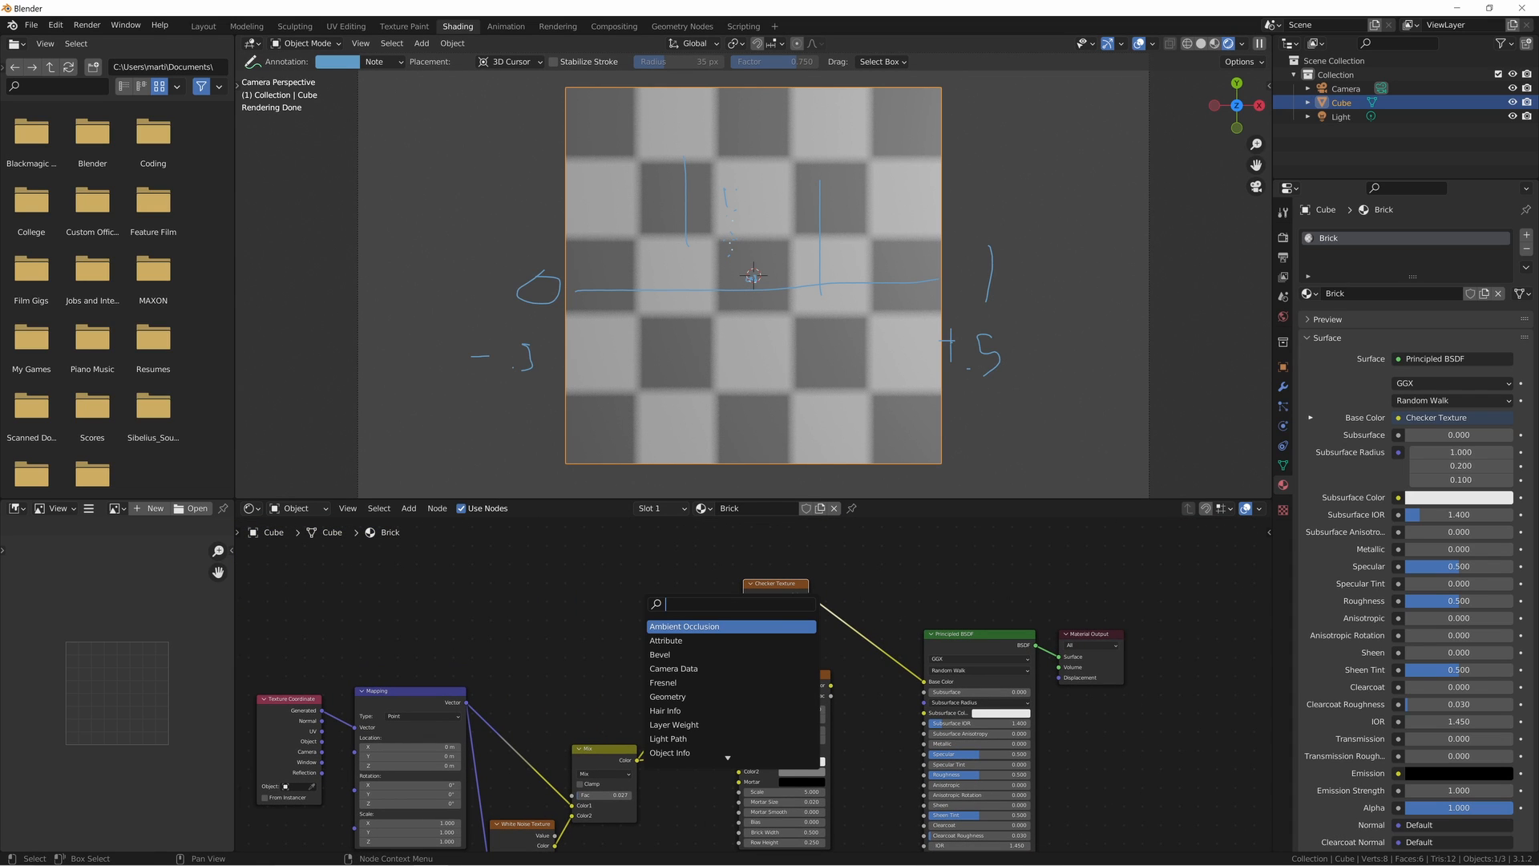
key("Escape")
key("shift+a")
mouse_move(644, 602)
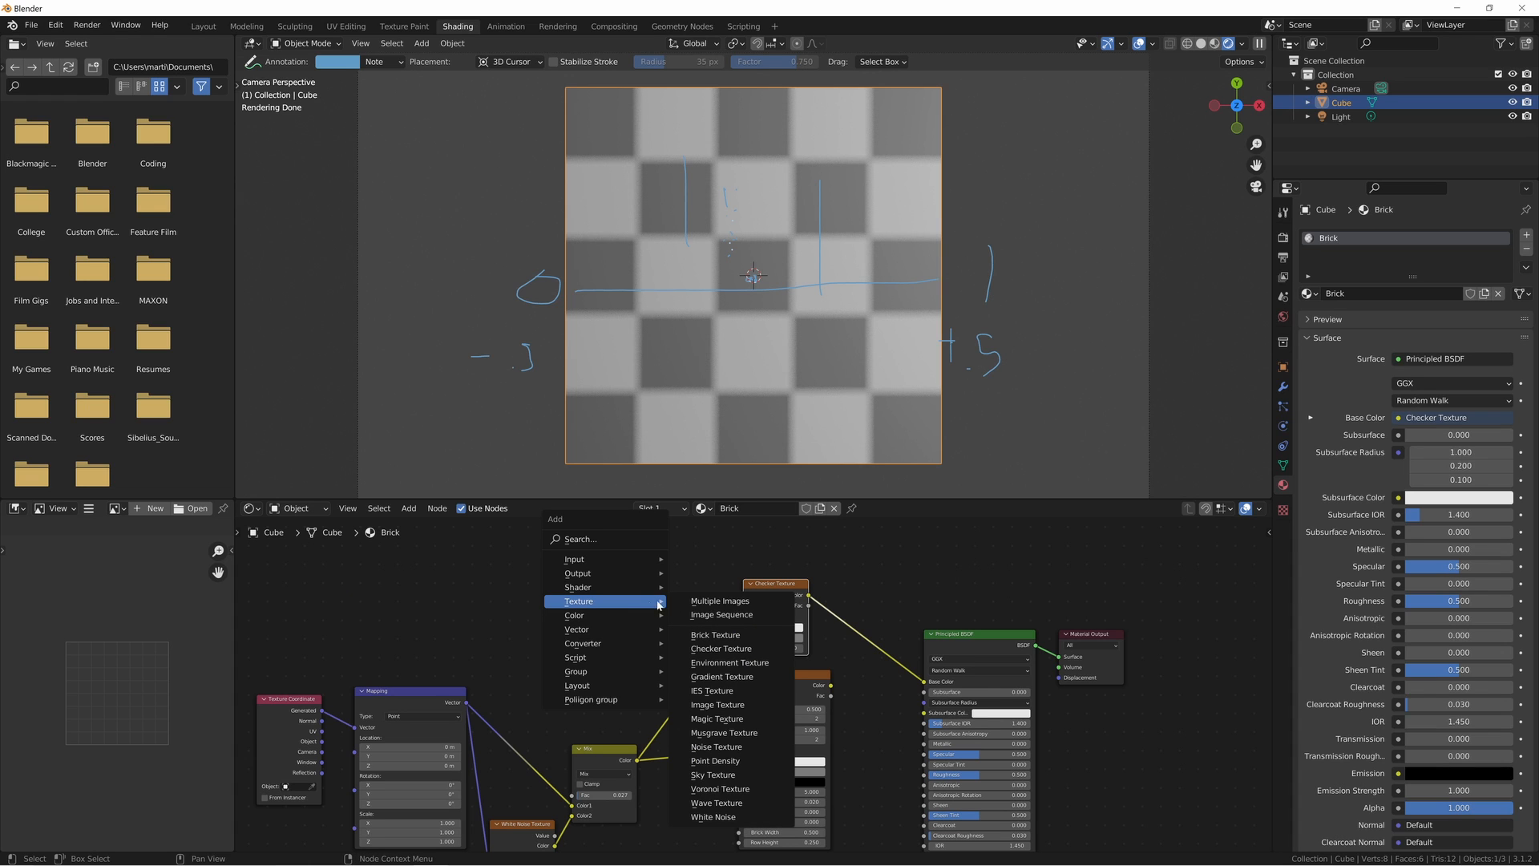
left_click(720, 789)
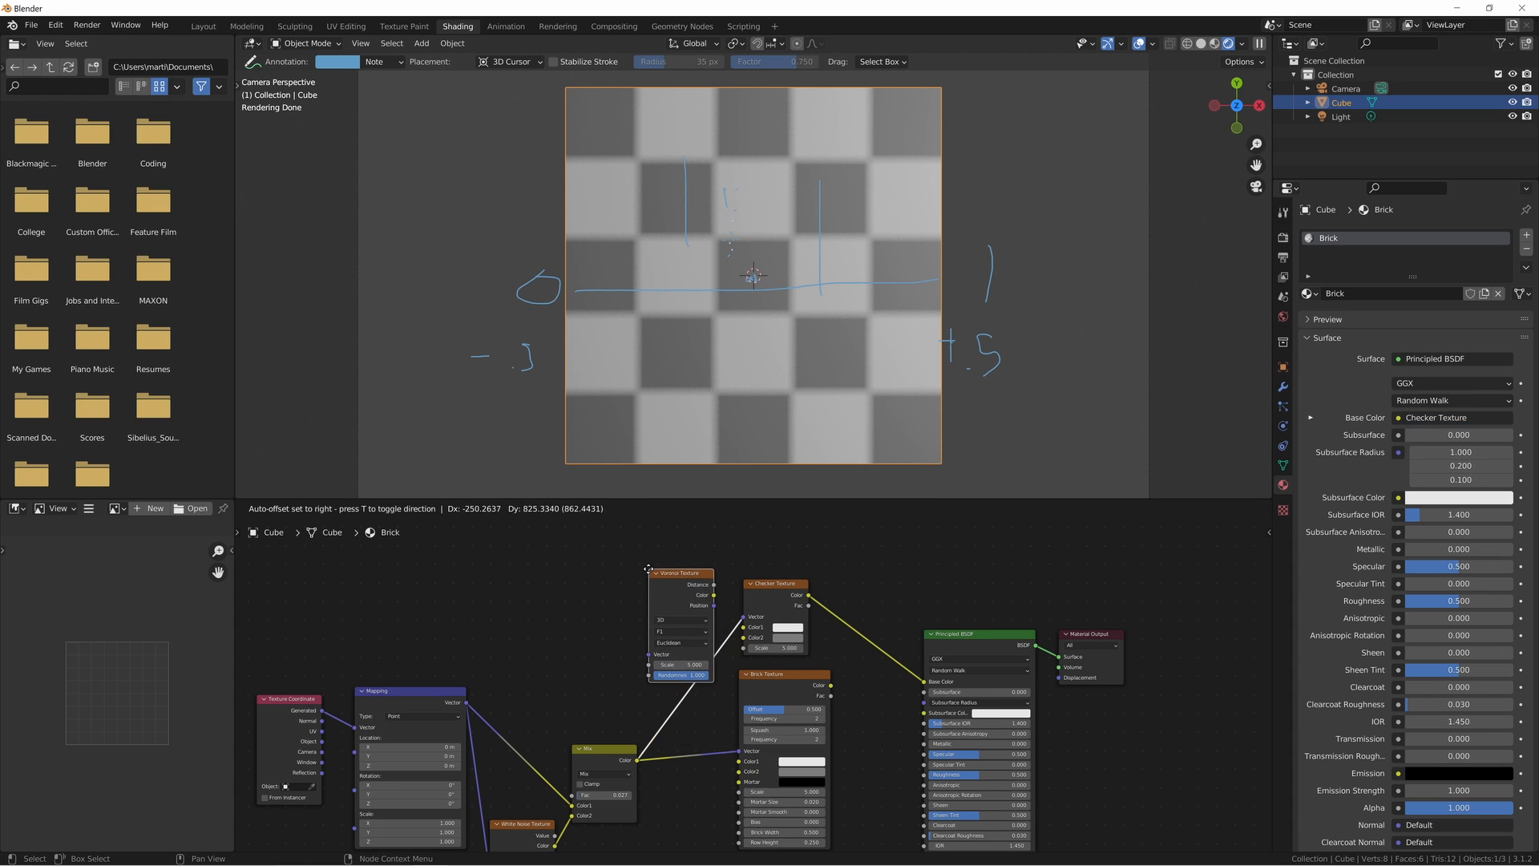
left_click(674, 580)
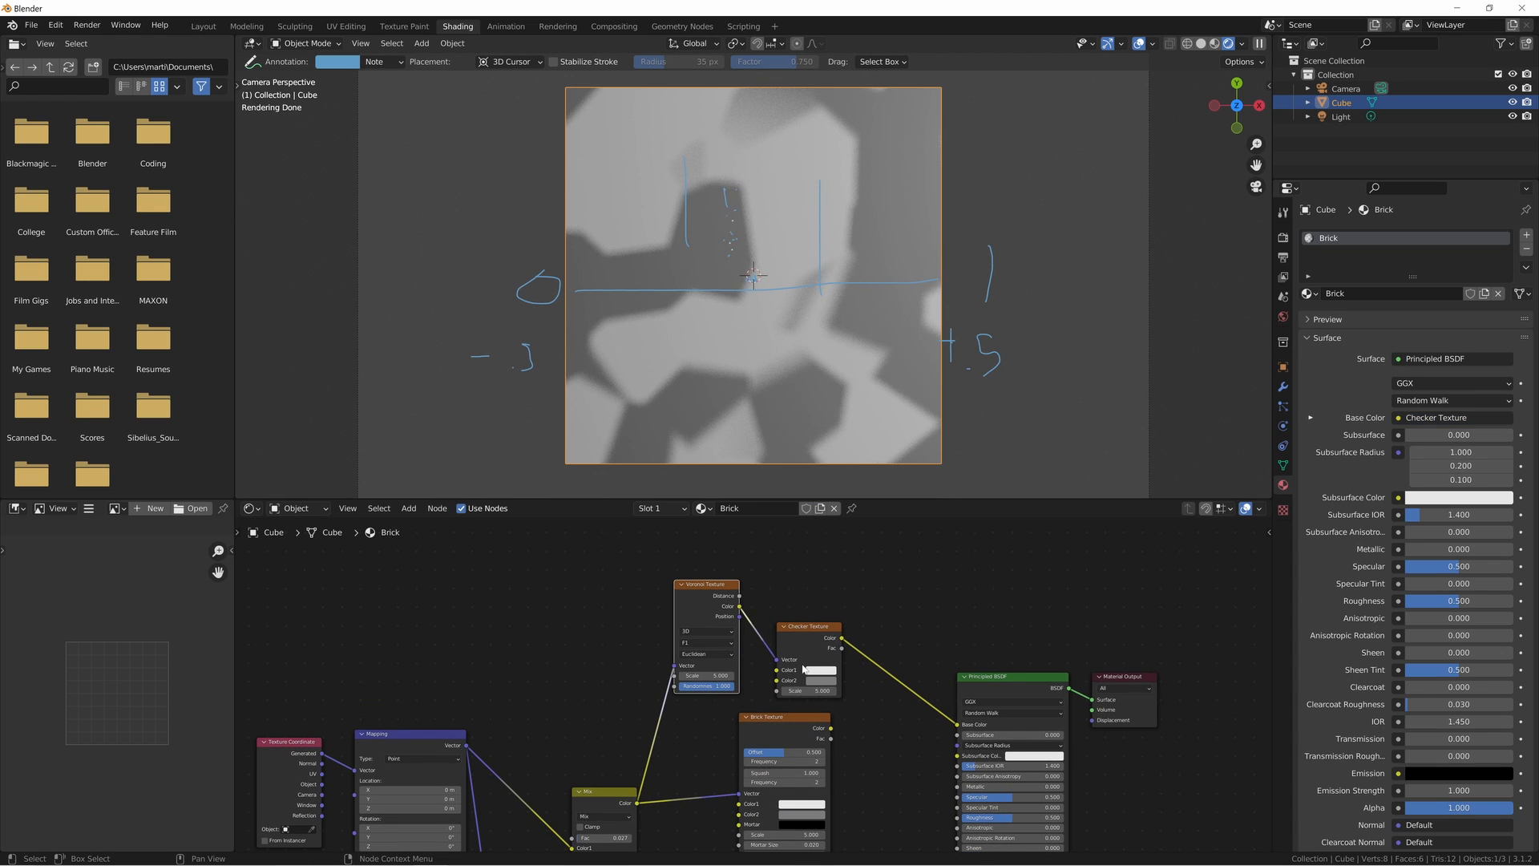
- Delete the Checker Texture, then feed the Voronoi Texture directly from Mapping's Vector and connect its Color to Base Color
key("x")
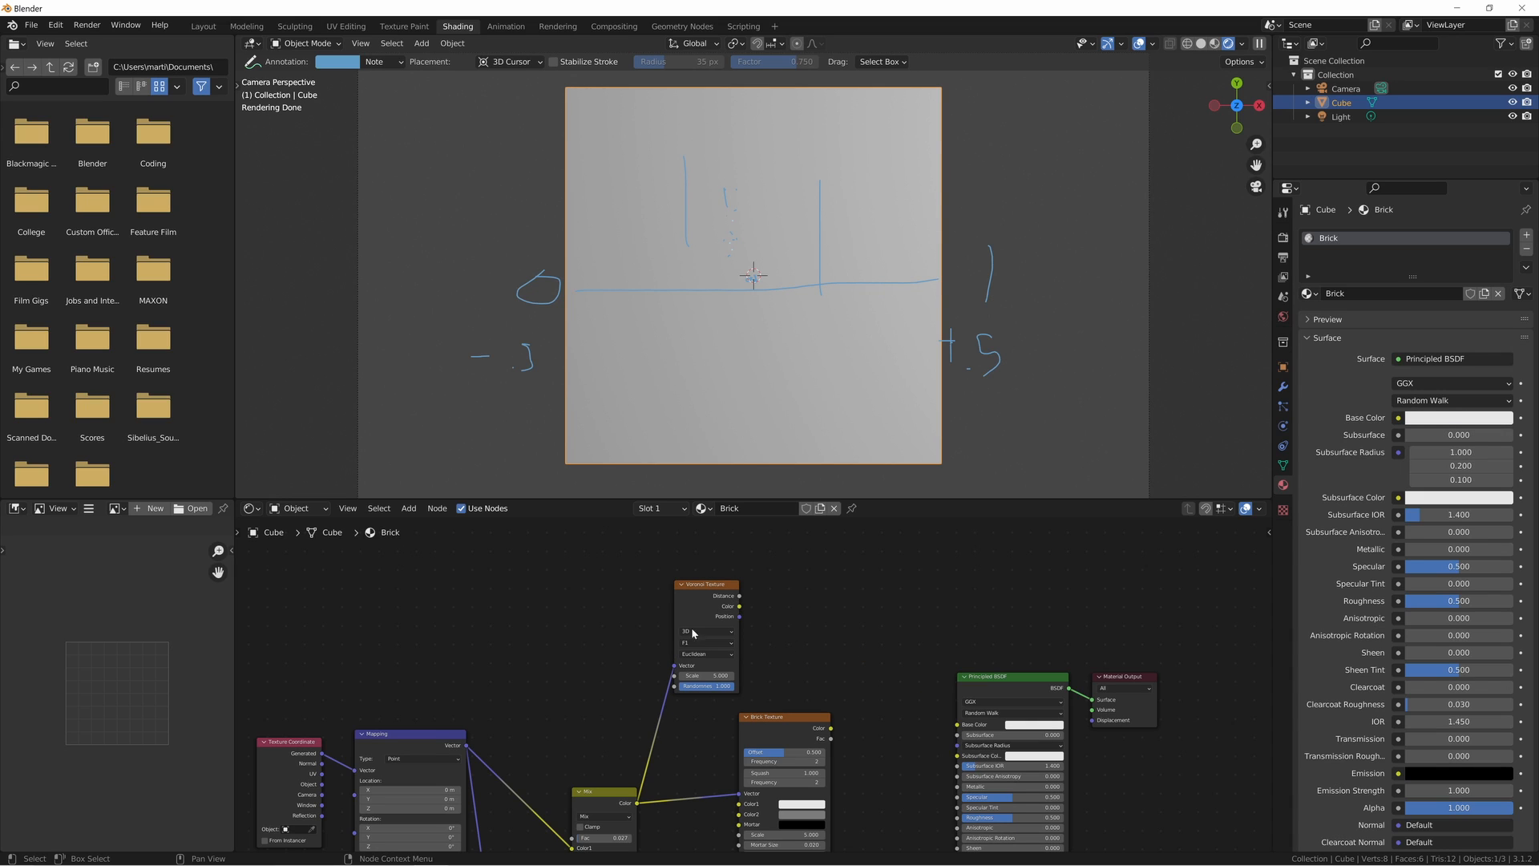
right_click_drag(634, 689, 601, 688, "ctrl")
left_click_drag(468, 746, 674, 665)
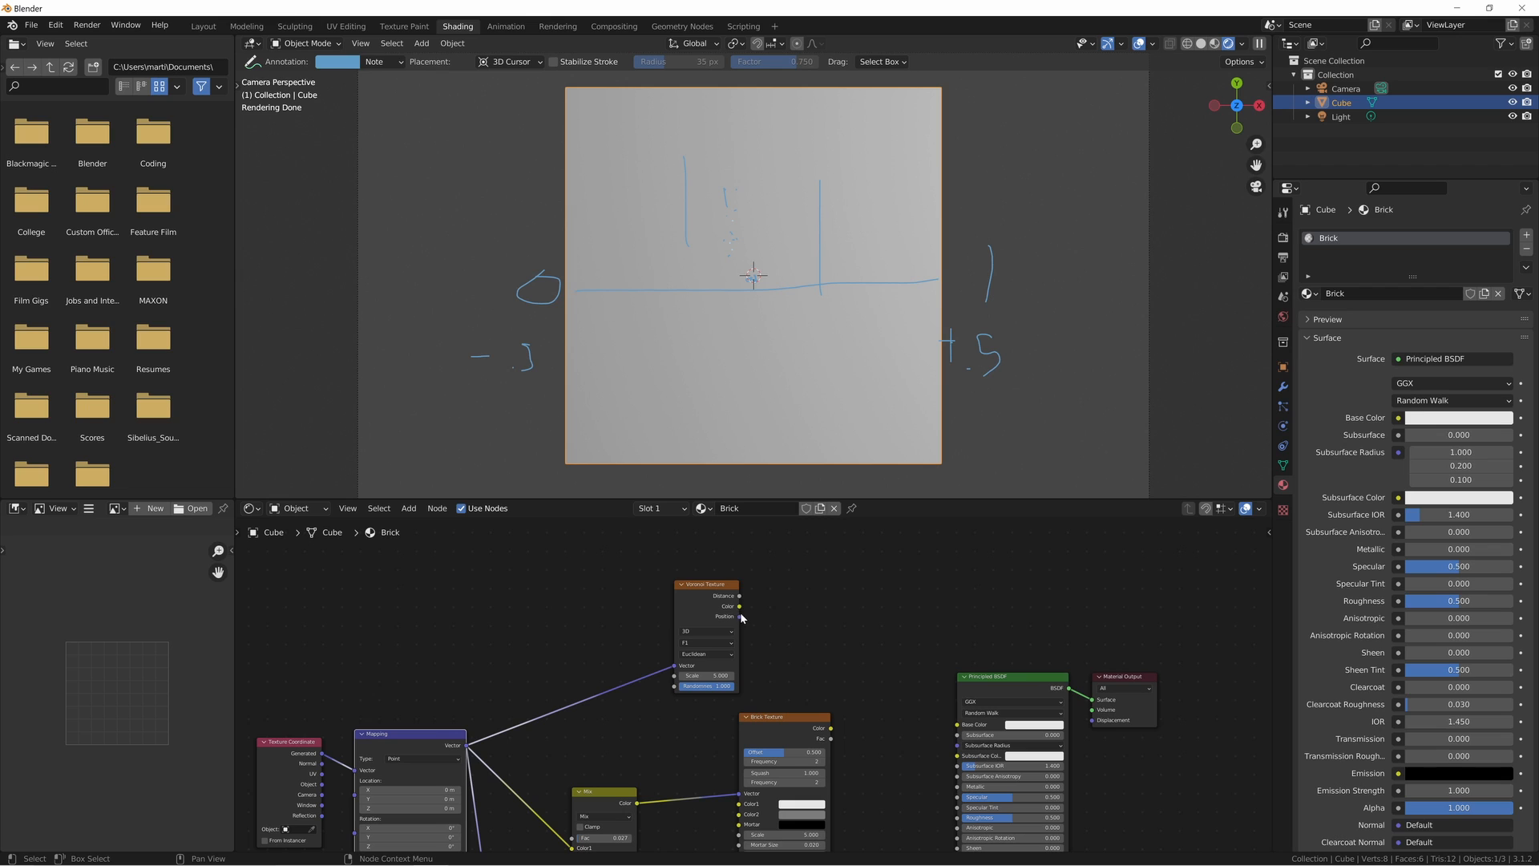
left_click_drag(740, 607, 958, 724)
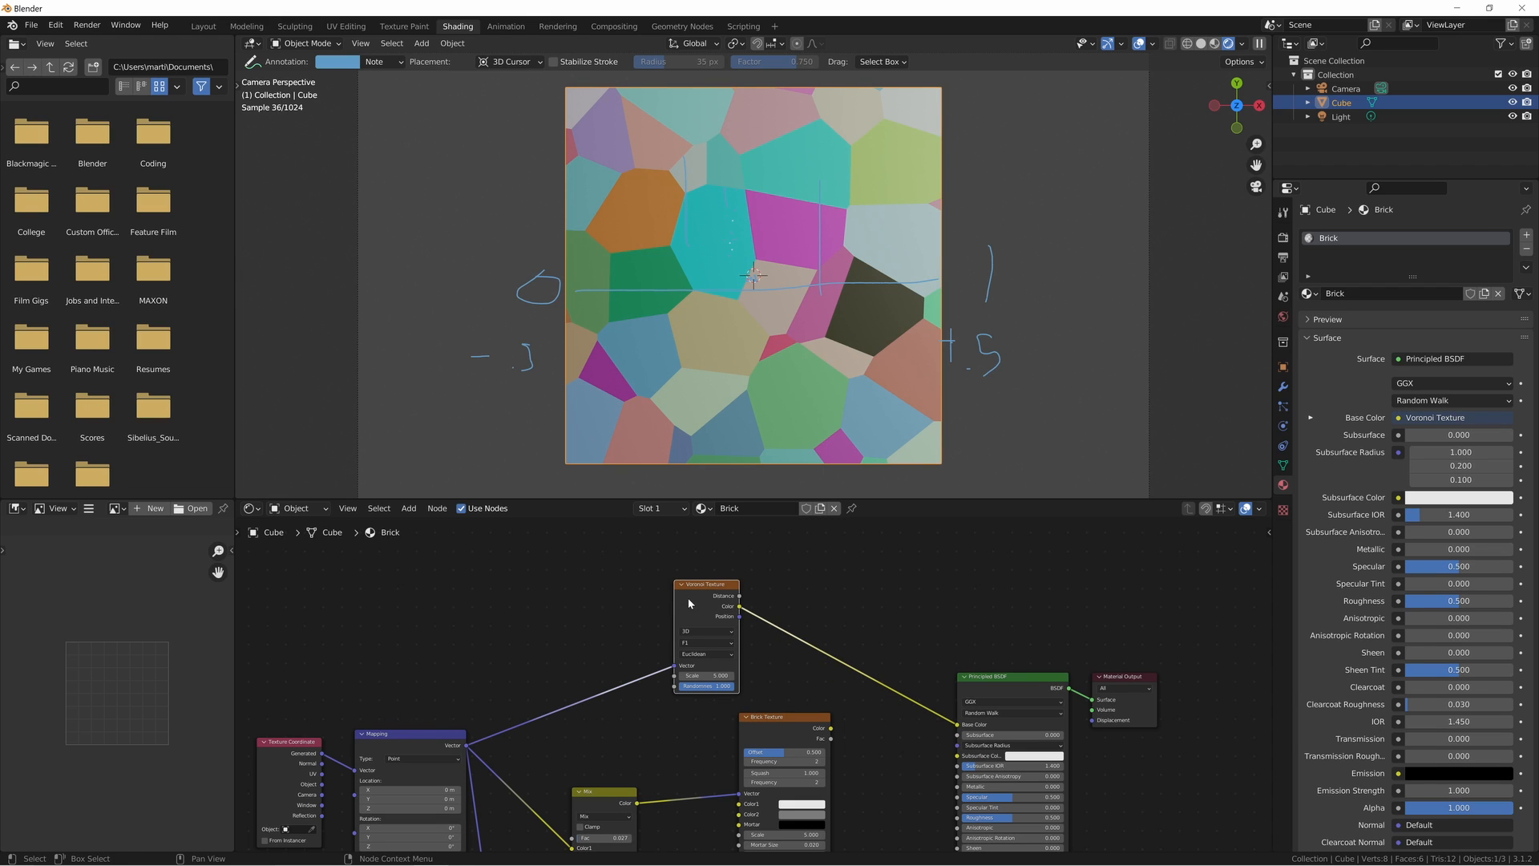
- Feed the Voronoi Texture's Vector from the Mix Color and set the Mix node's Fac to 0.016 to soften the cell edges
left_click_drag(689, 603, 770, 594)
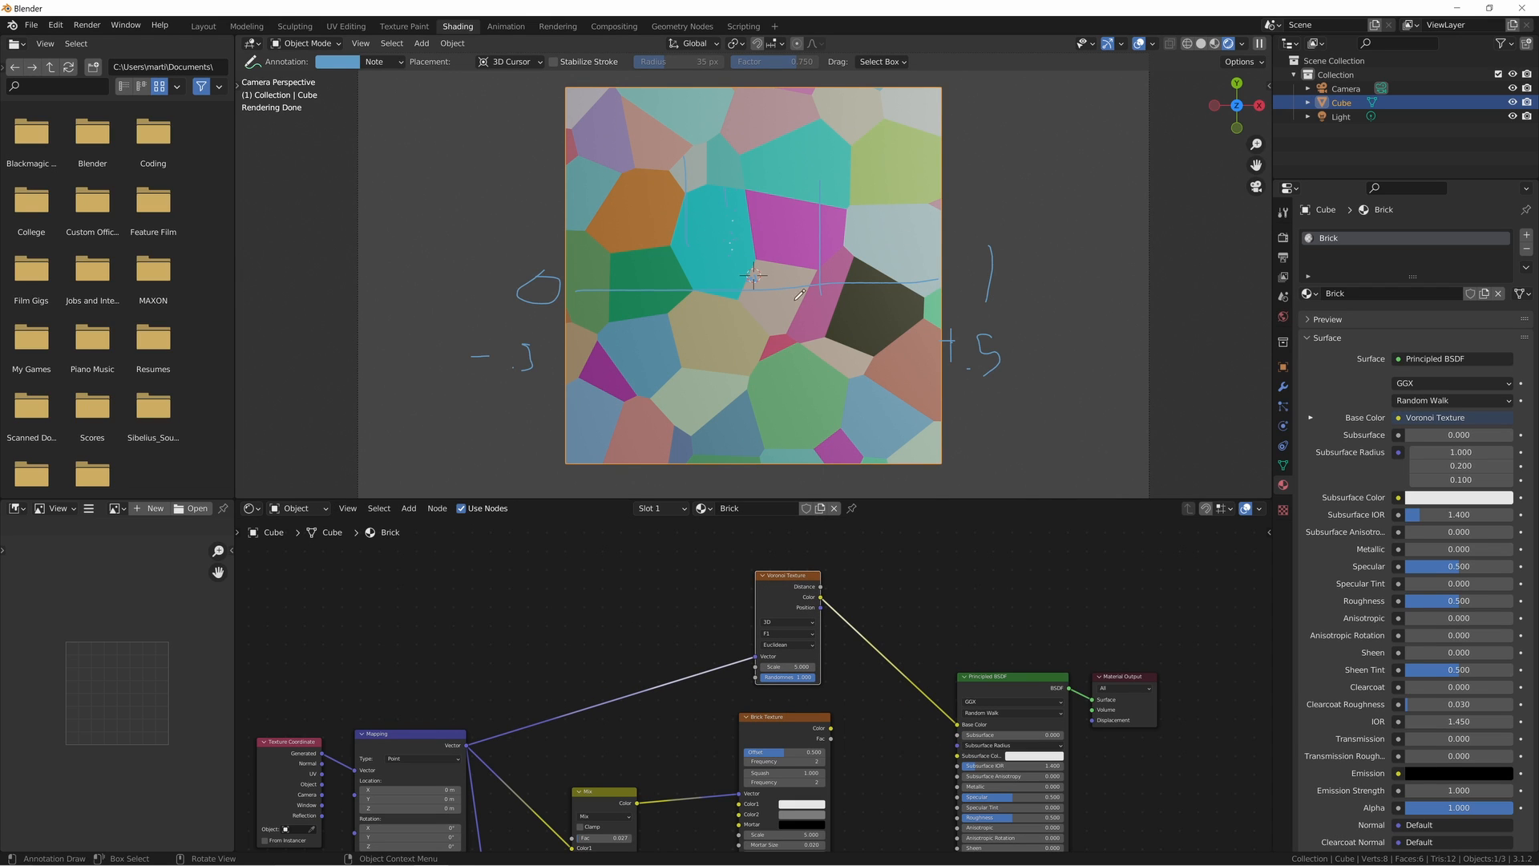
middle_click_drag(676, 635, 682, 542)
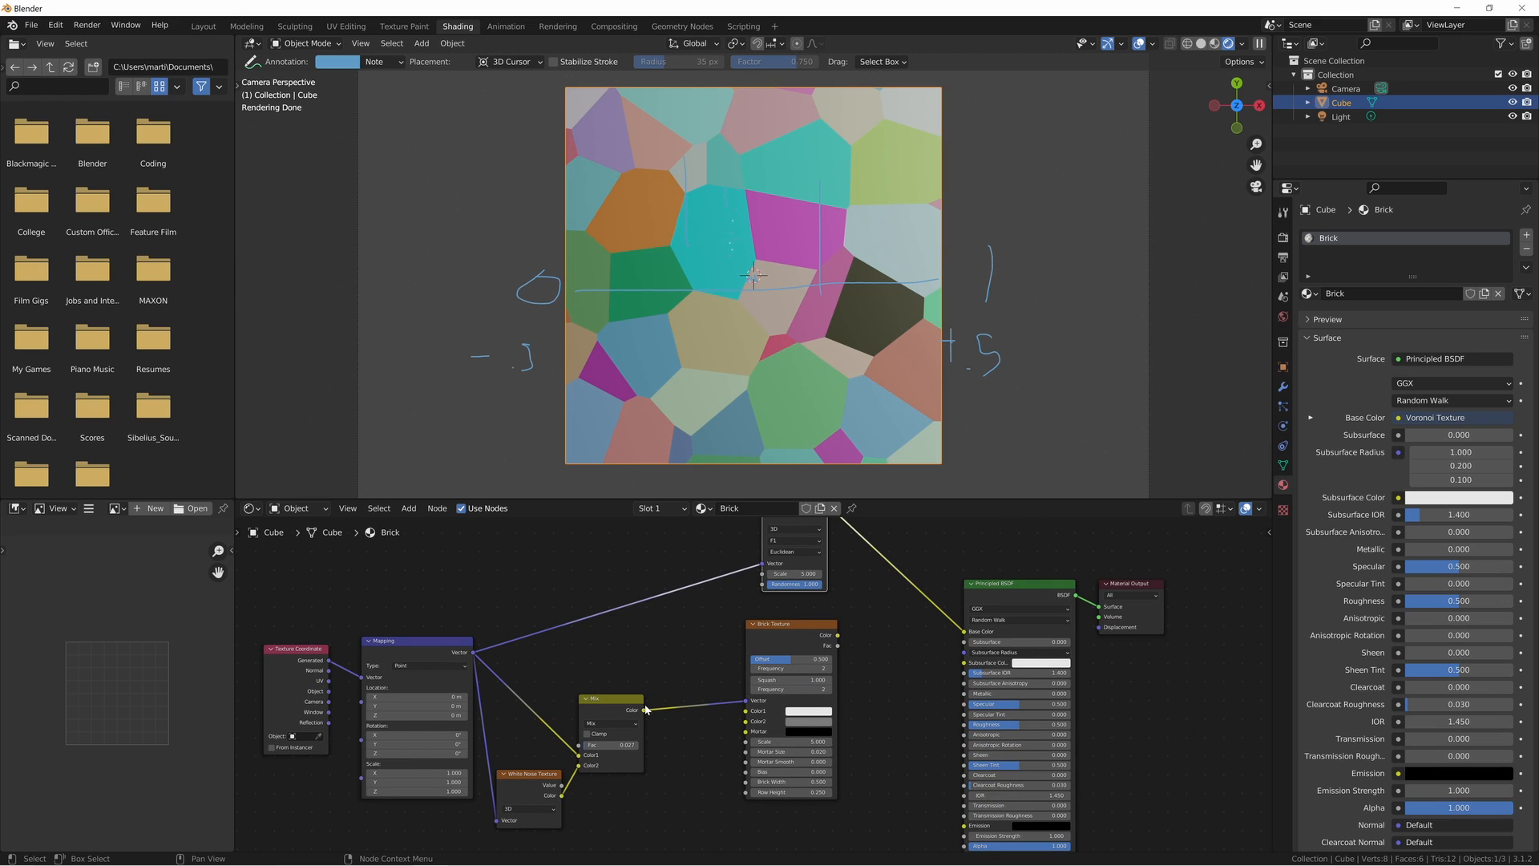
left_click_drag(644, 710, 763, 571)
middle_click_drag(664, 699, 695, 637)
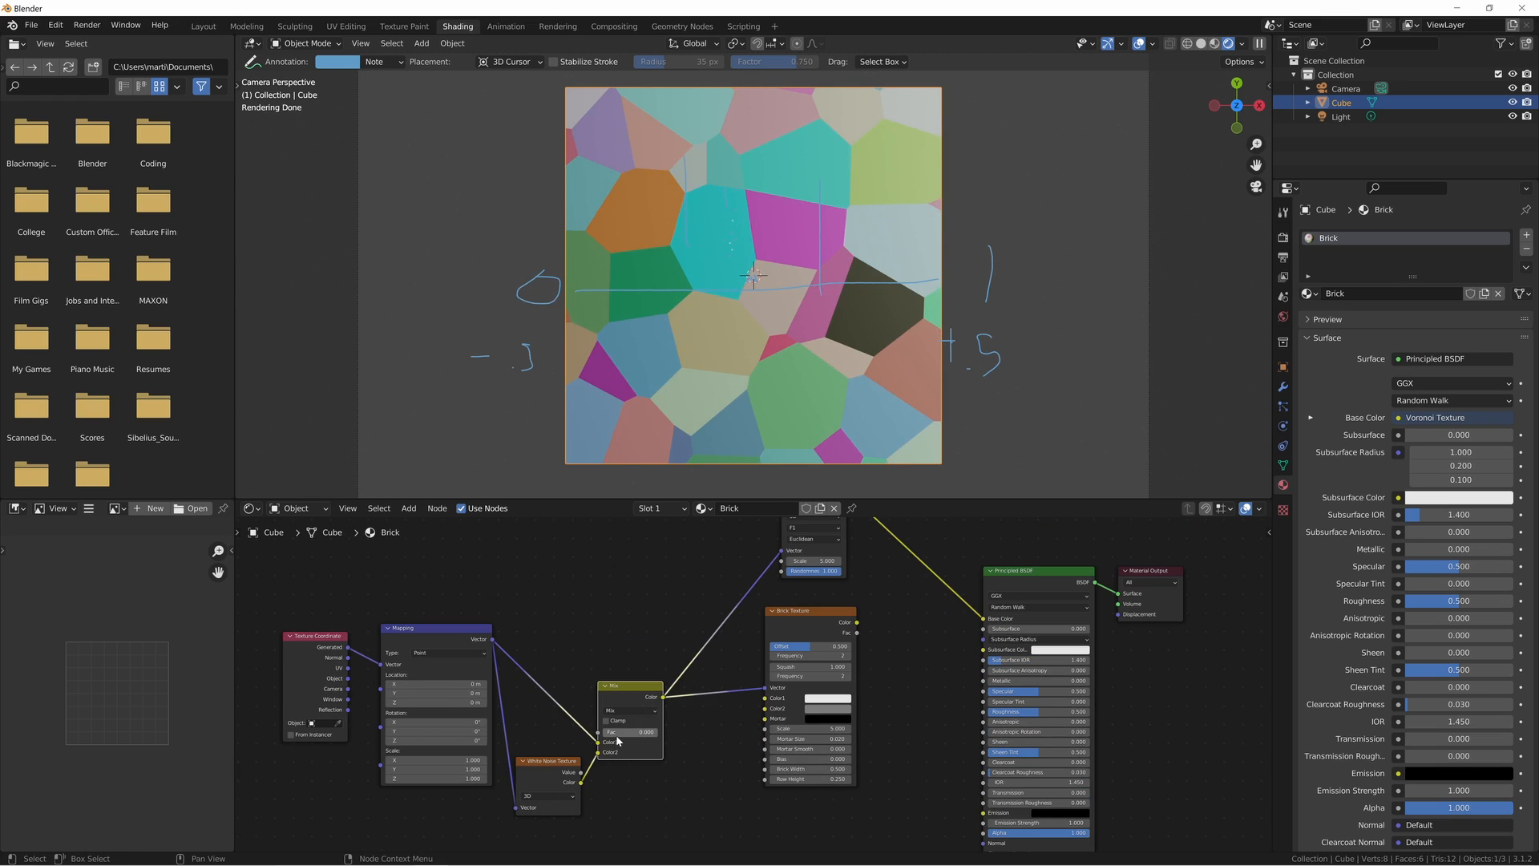
left_click_drag(618, 736, 623, 735, "shift")
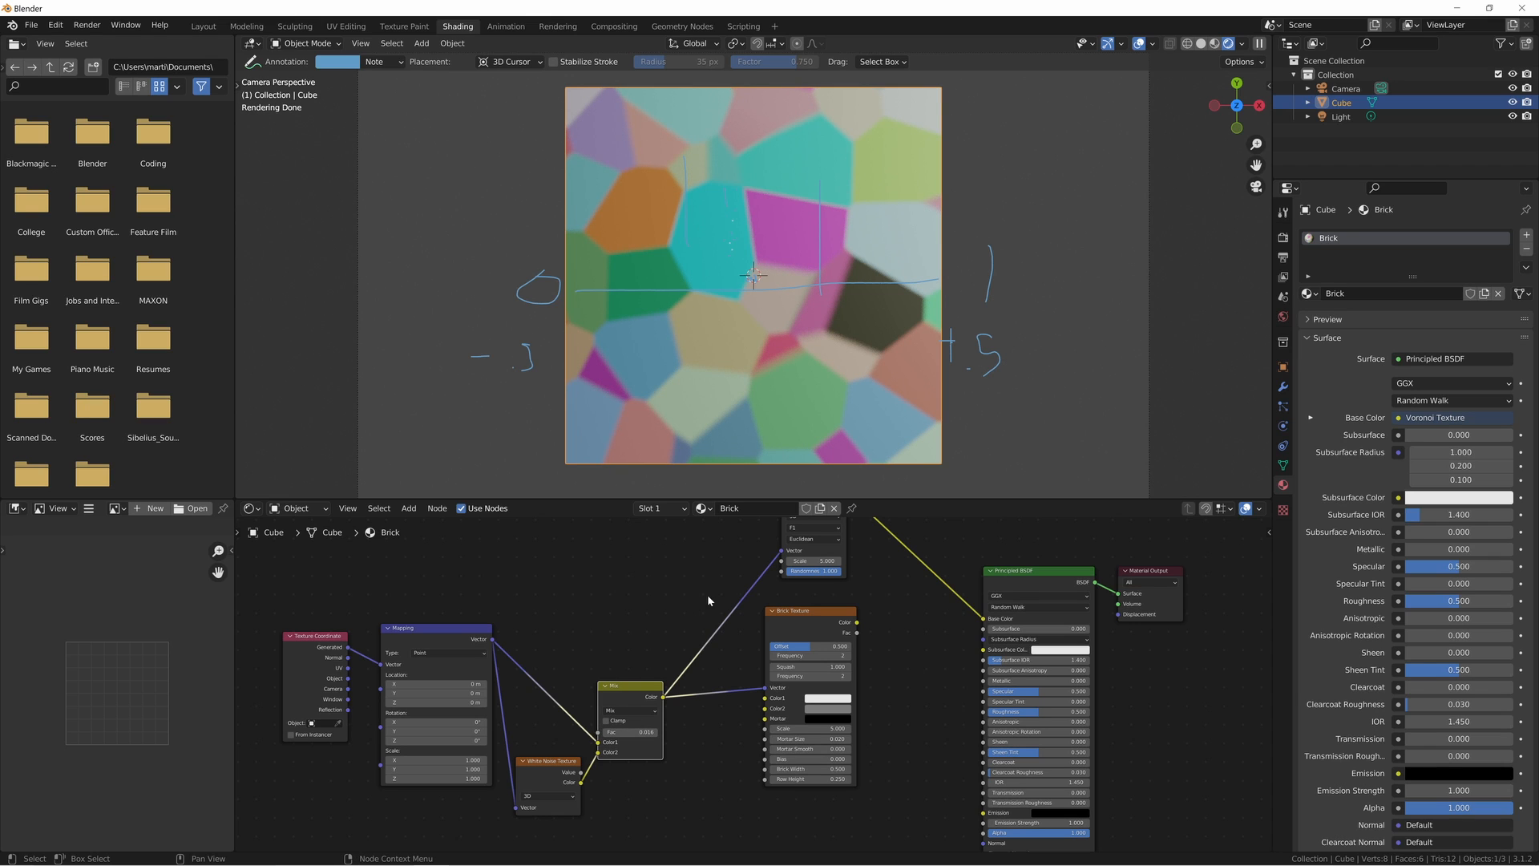
- Unlink the Brick material from the cube and create a new material named Image
middle_click_drag(639, 583, 700, 549)
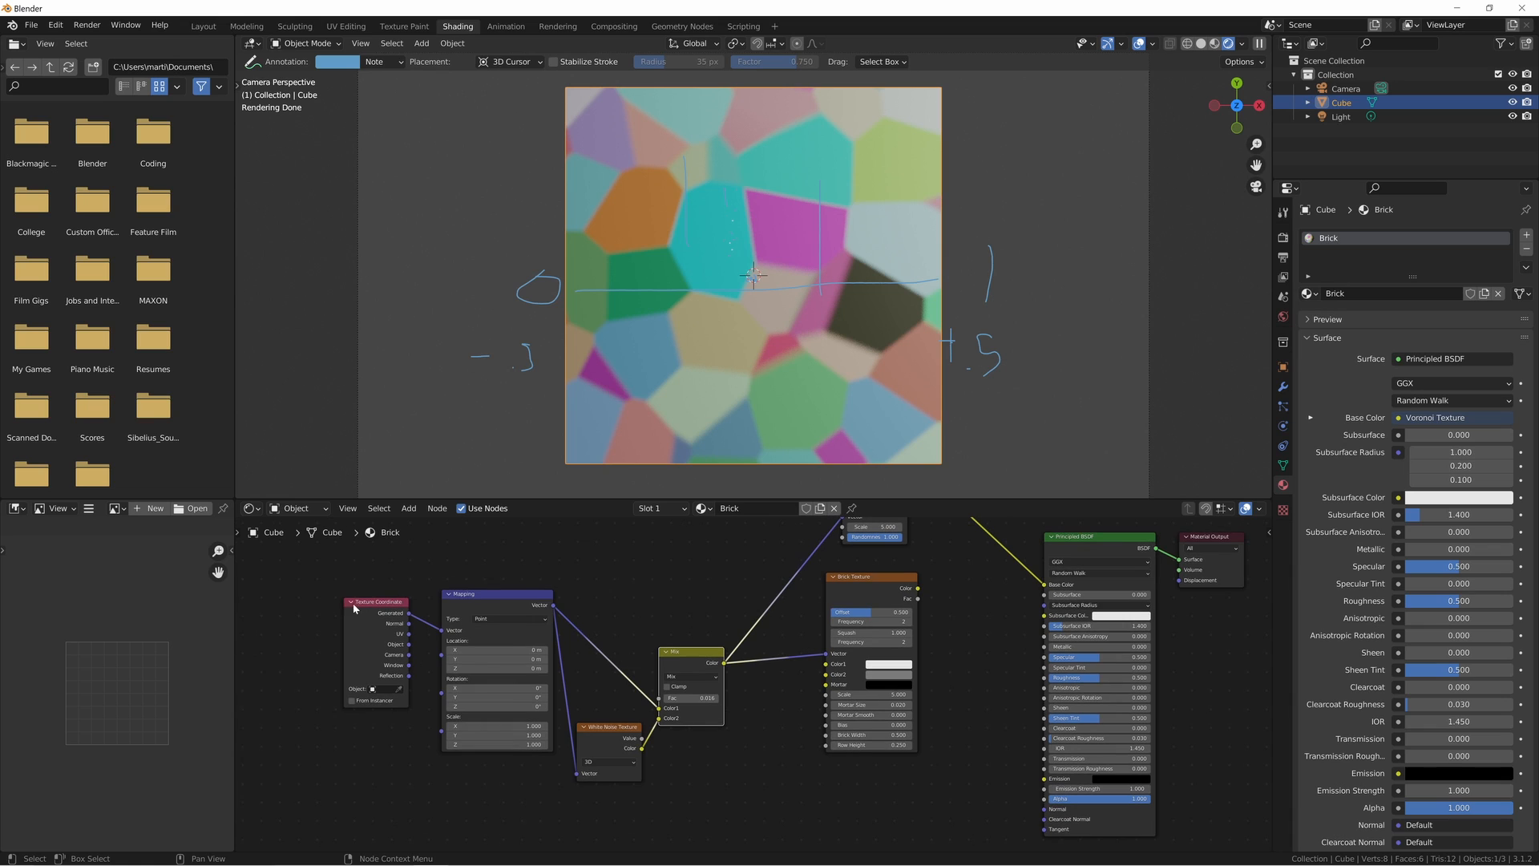
left_click_drag(360, 583, 499, 675)
left_click(668, 601)
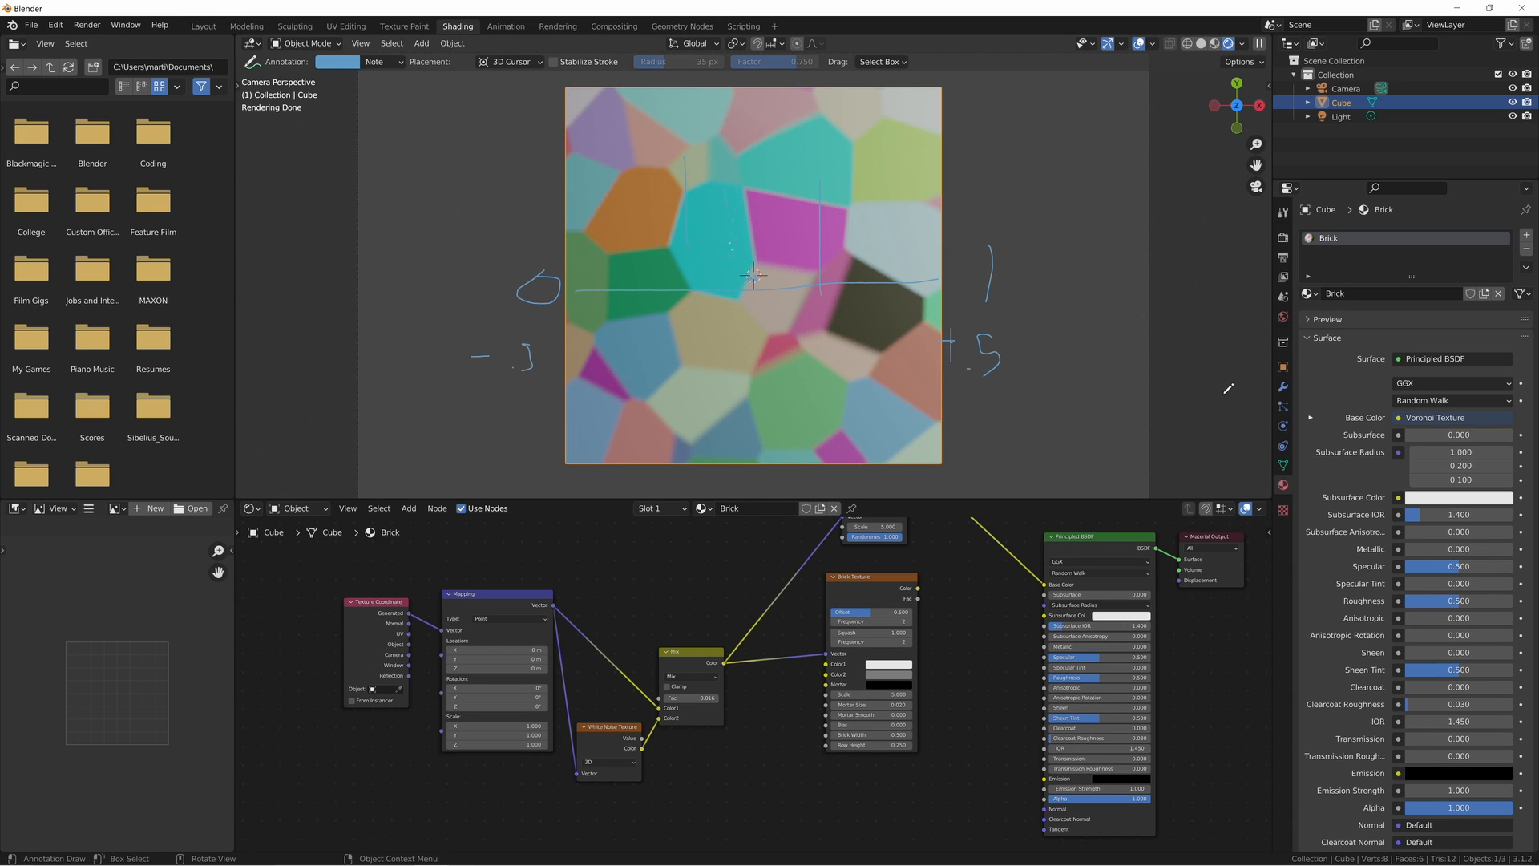
left_click(1501, 295)
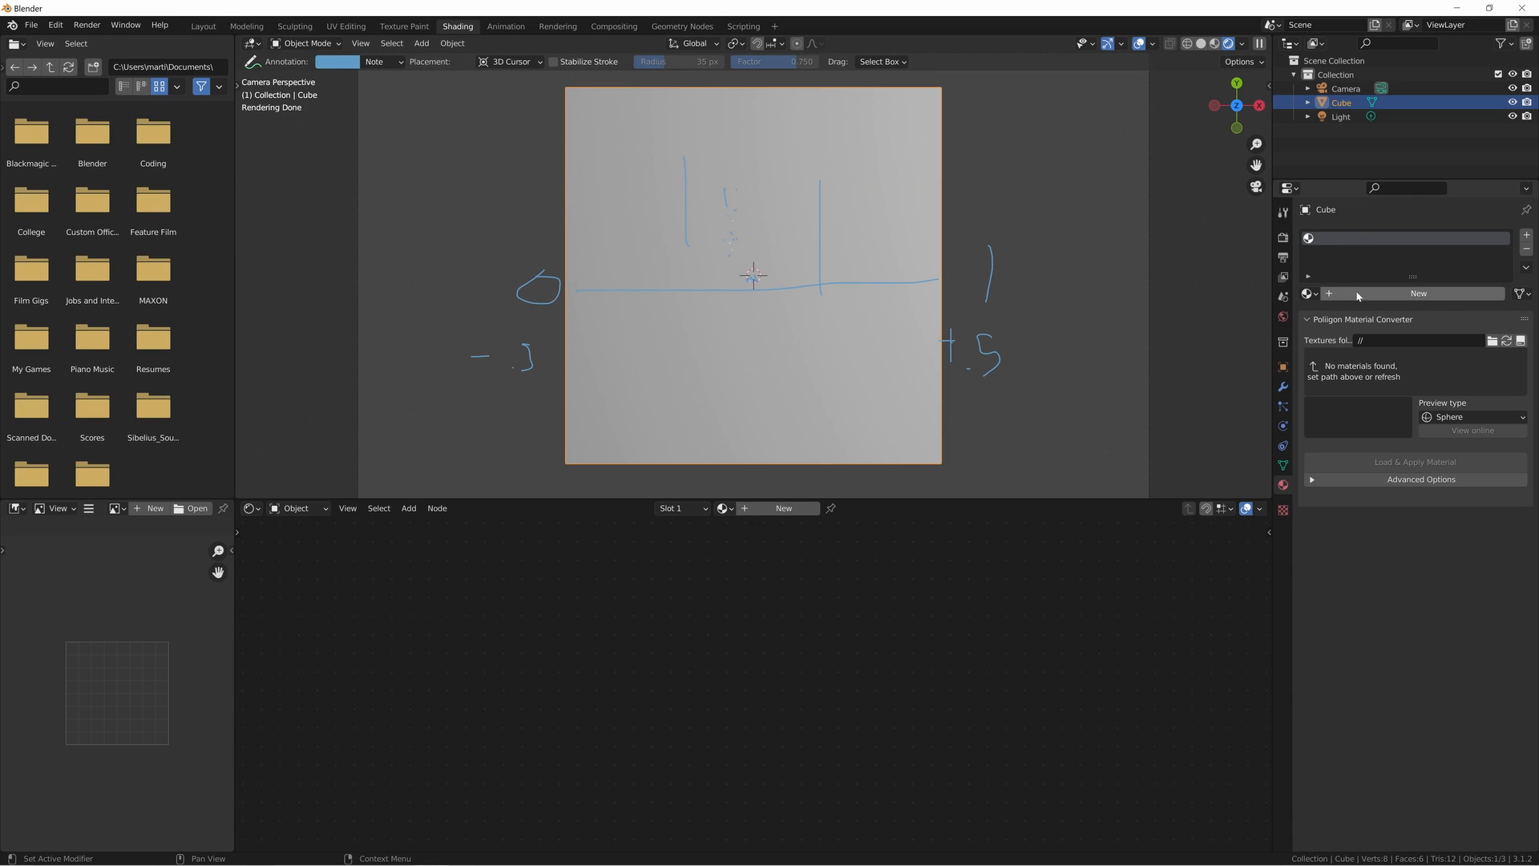
left_click(1361, 296)
double_click(733, 508)
key("BackSpace")
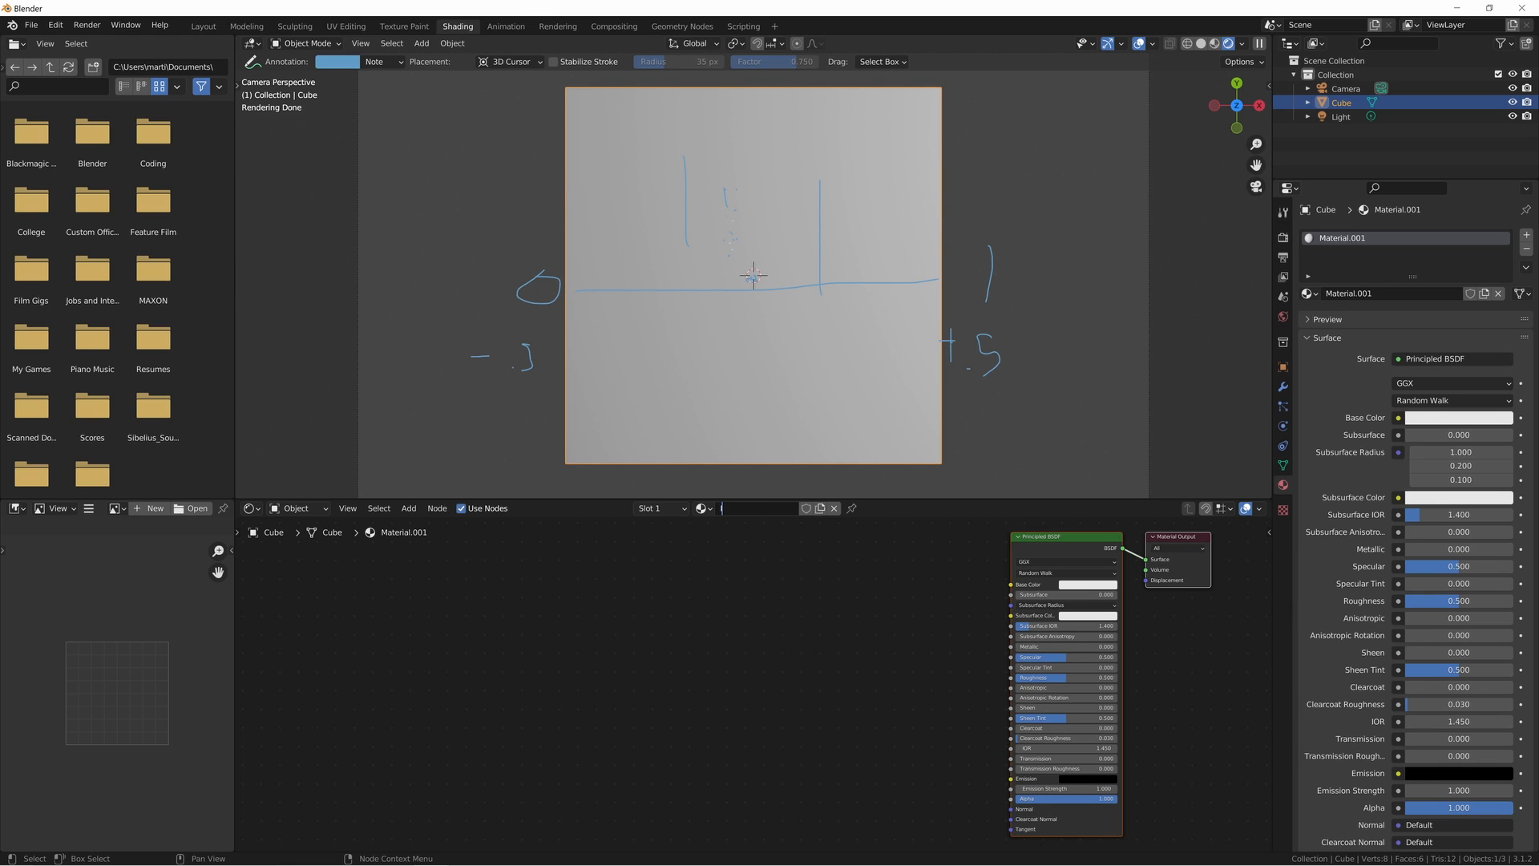
key("Return")
- Add an Image Texture node in front of the Principled BSDF
key("shift+a")
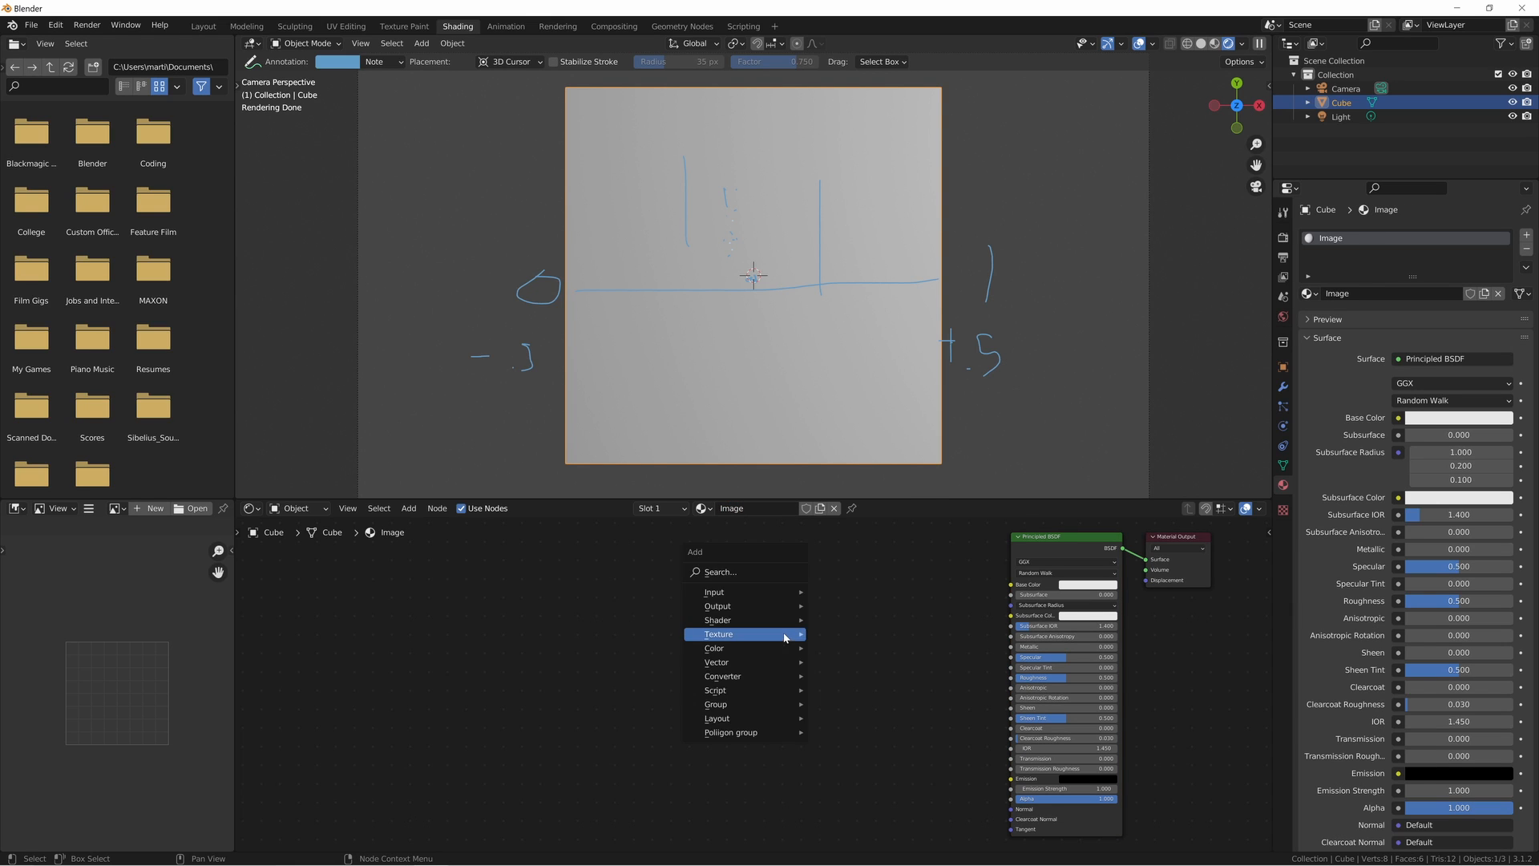
left_click(781, 636)
type("image")
key("Return")
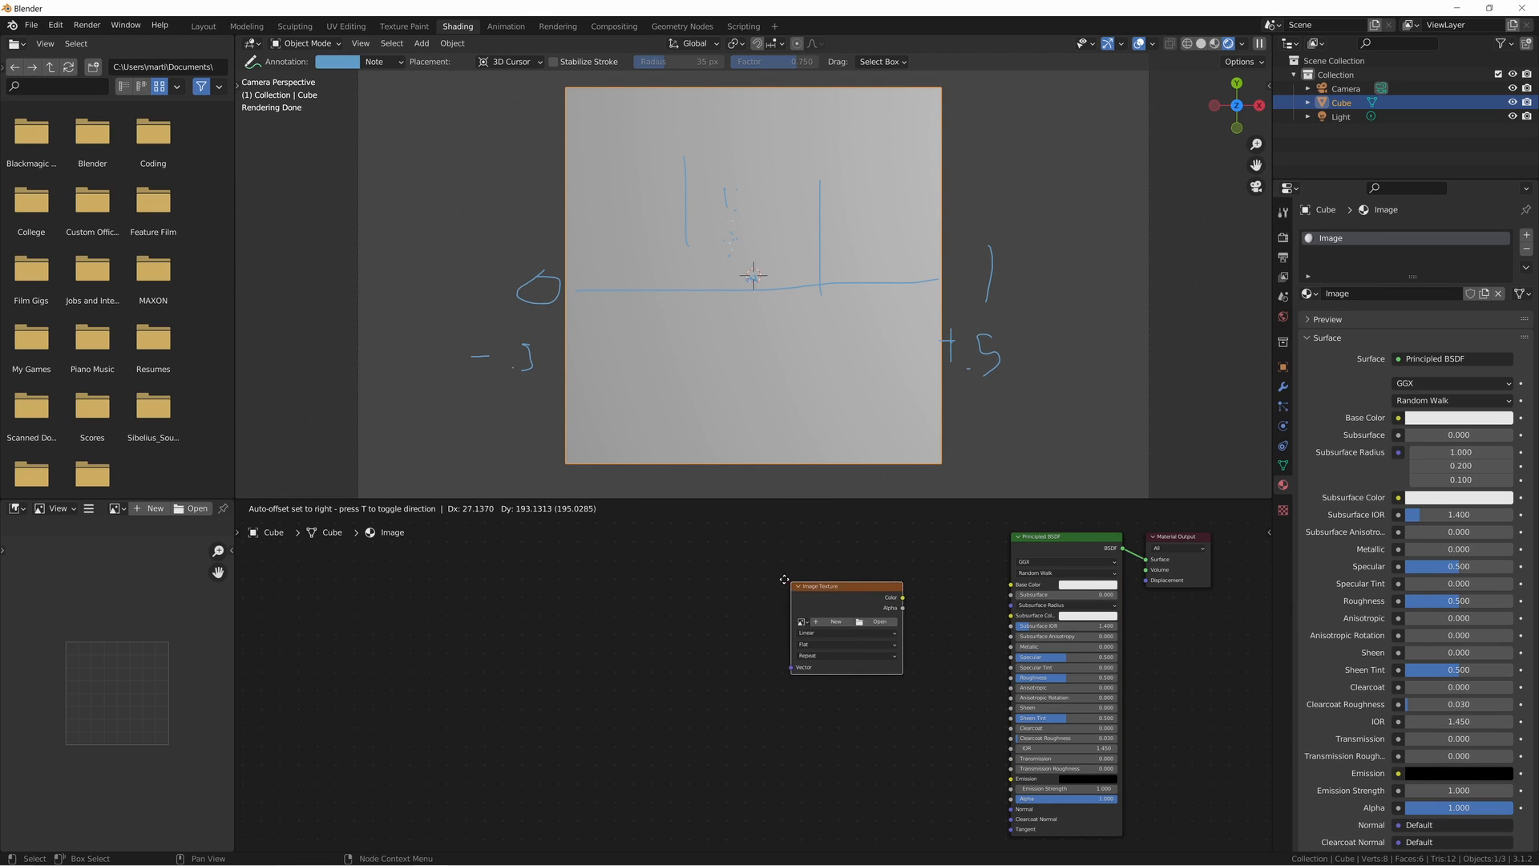
left_click(862, 613)
- Load Brick Building.jpg from the Pictures\Desktop Background folder into the Image Texture node
left_click(869, 618)
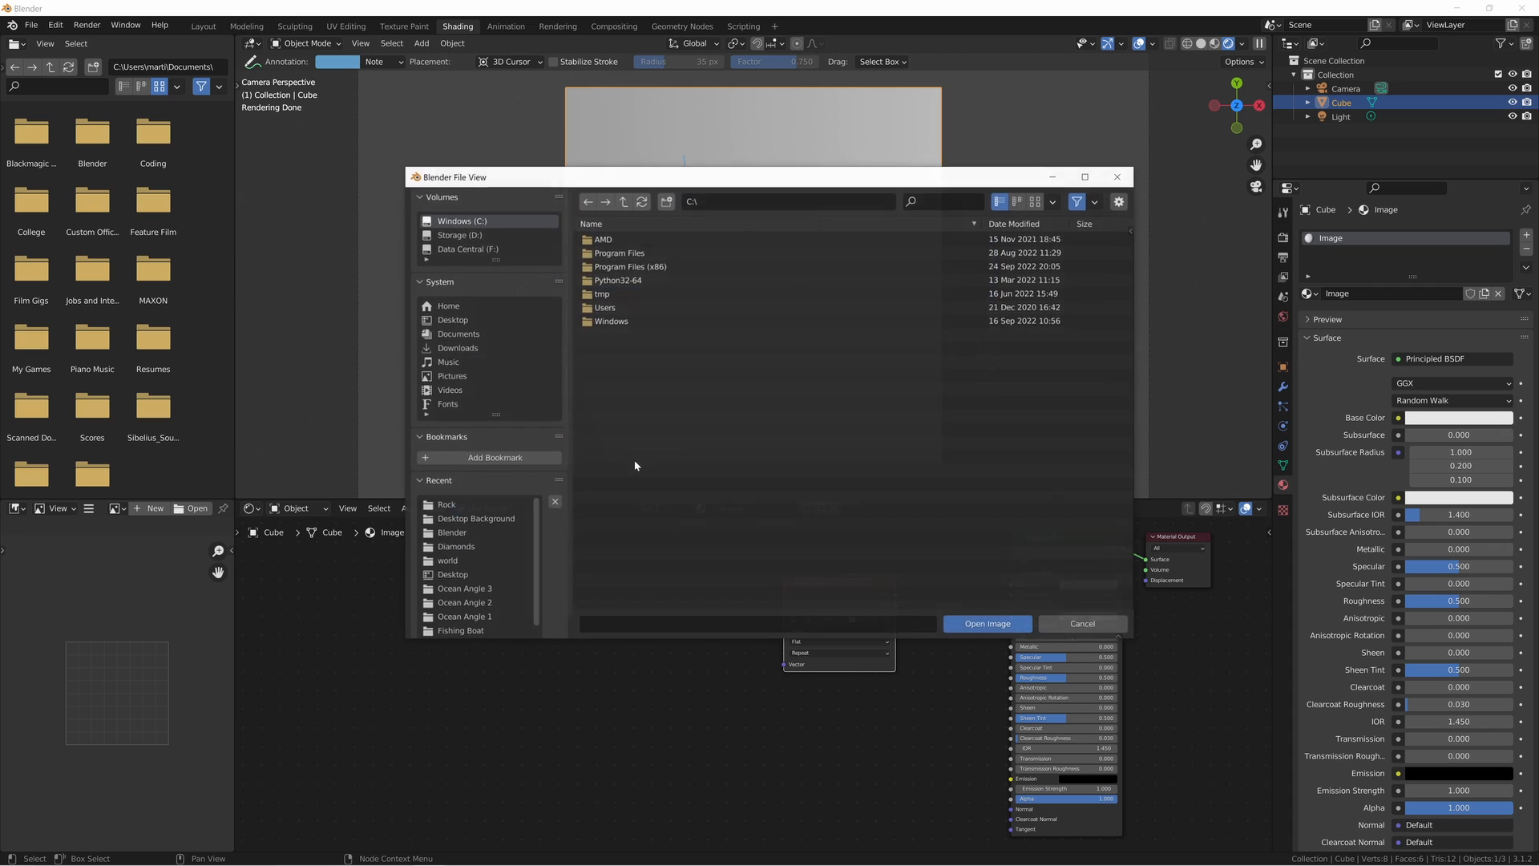
left_click(453, 375)
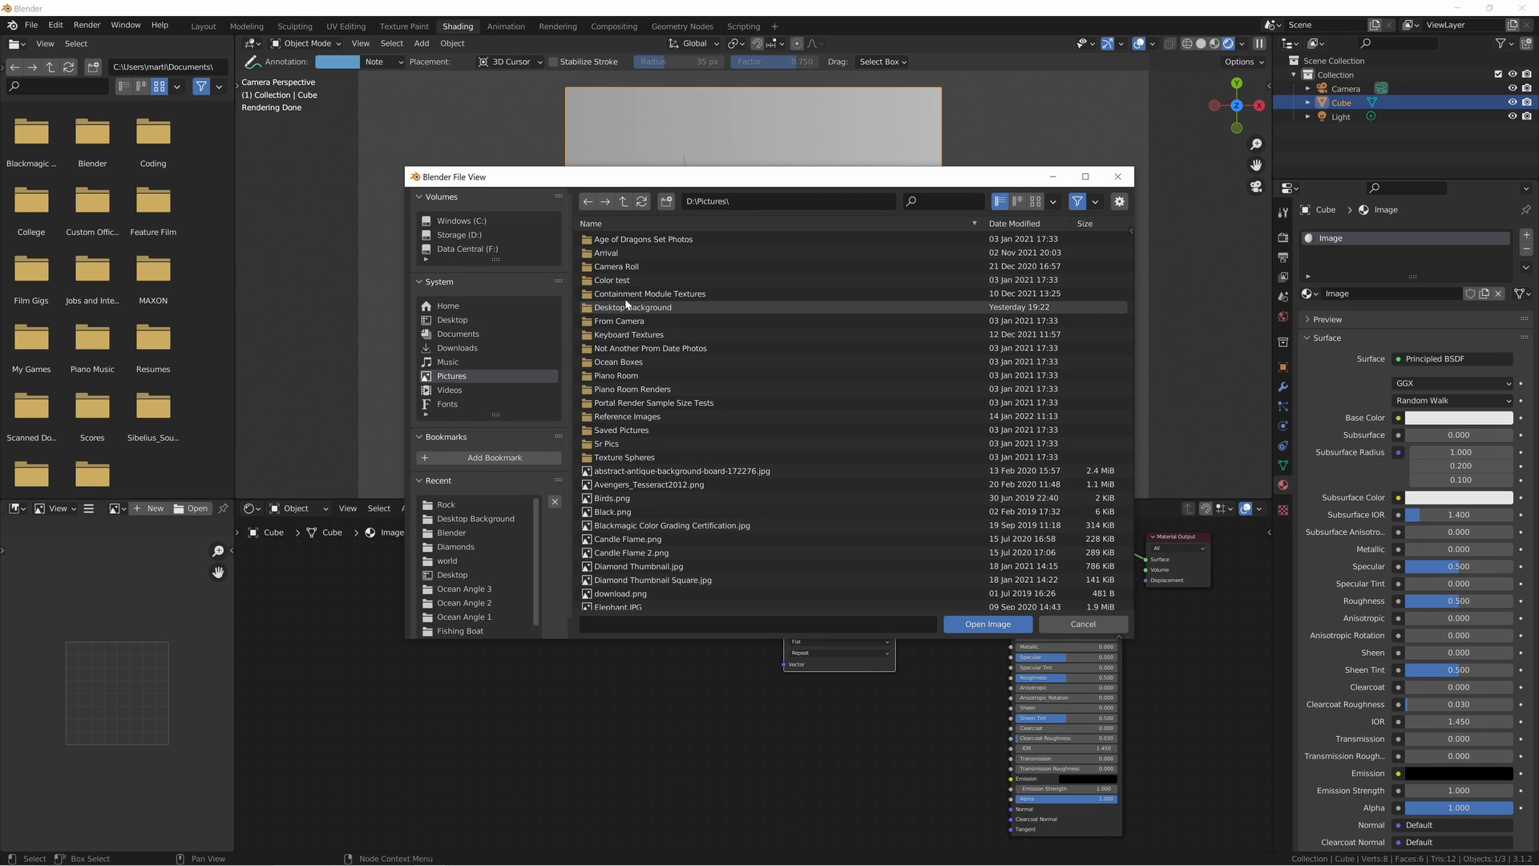
double_click(626, 306)
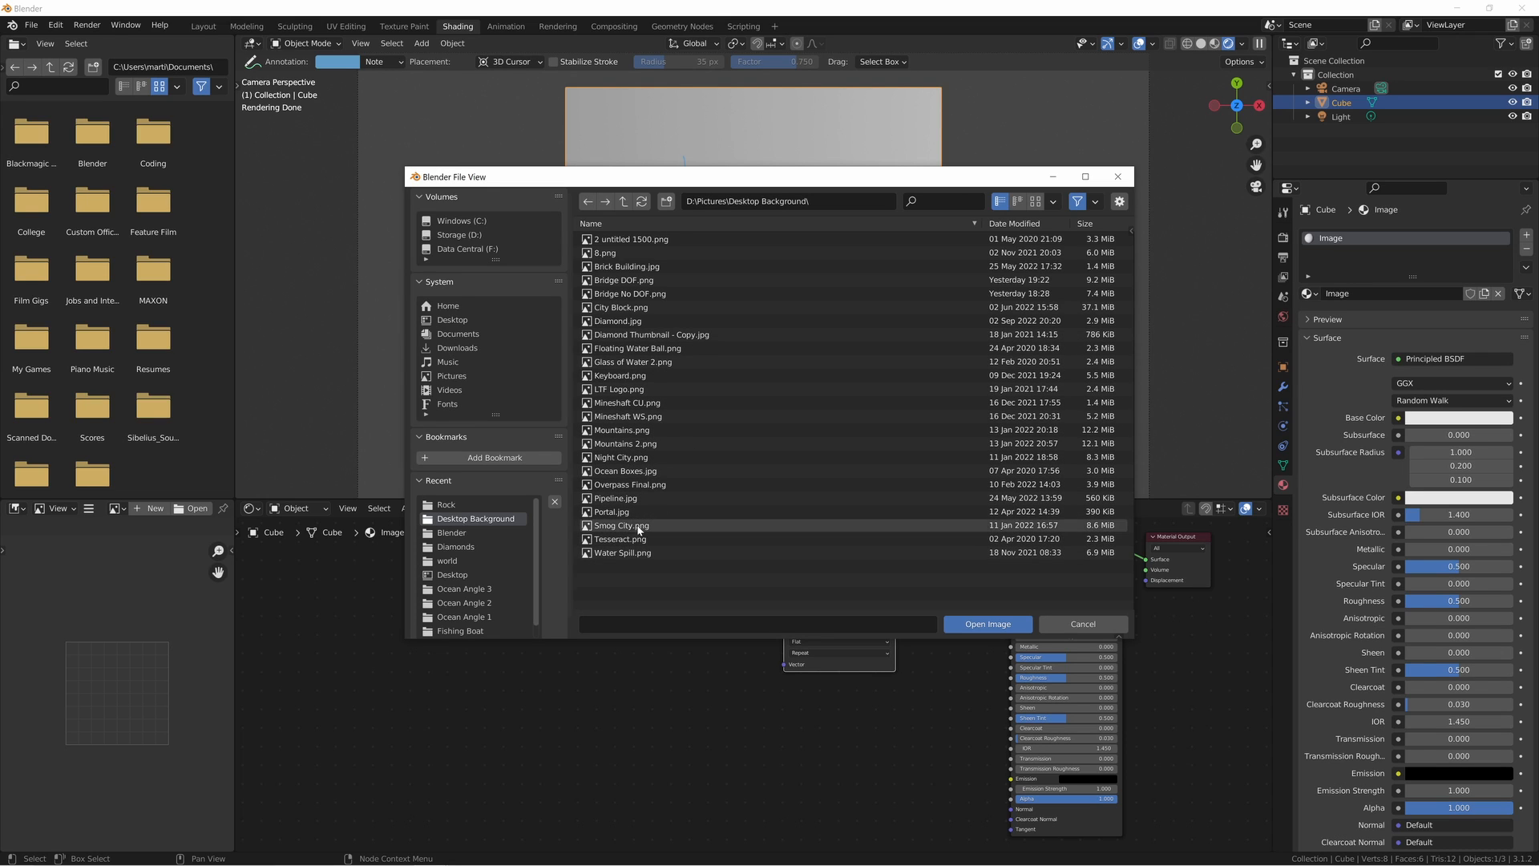
double_click(637, 266)
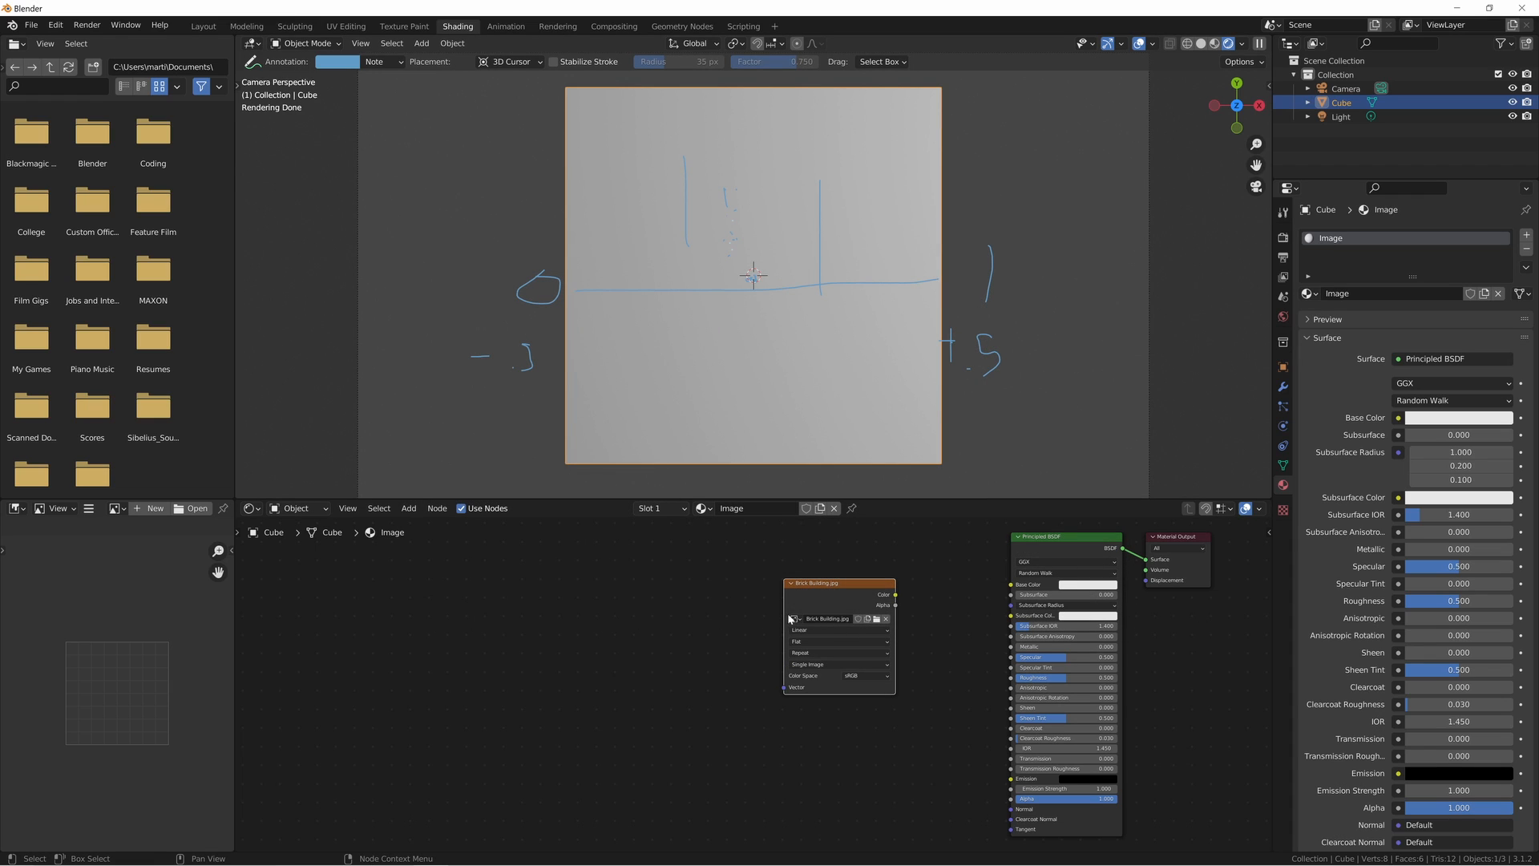
- Add Texture Coordinate and Mapping nodes spaced well ahead of the image texture, and feed Mapping from Generated coordinates
key("ctrl+t")
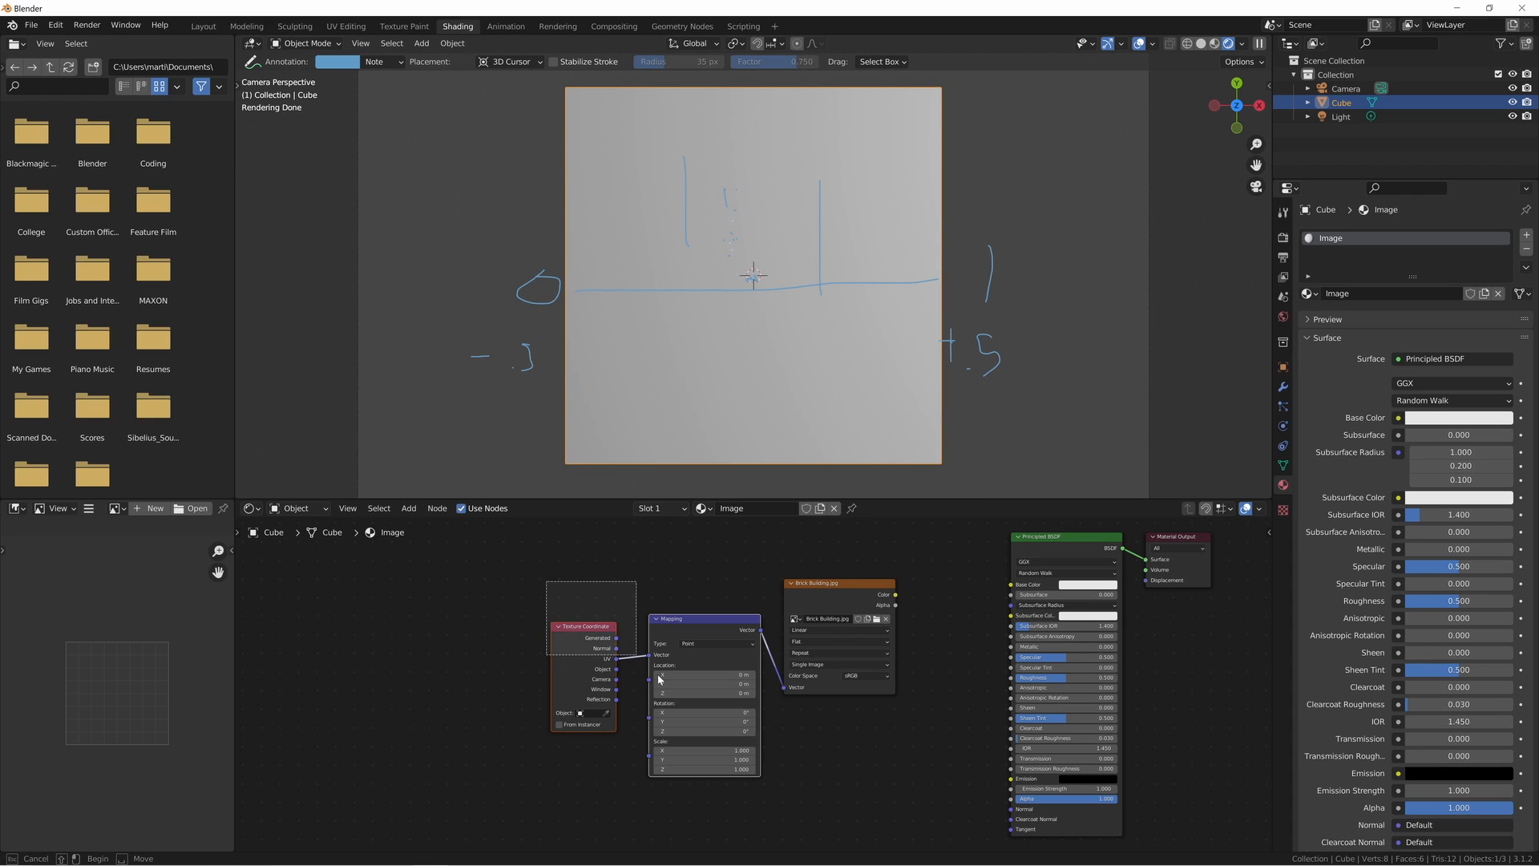
left_click_drag(684, 635, 534, 618)
scroll(675, 638, "up", 2)
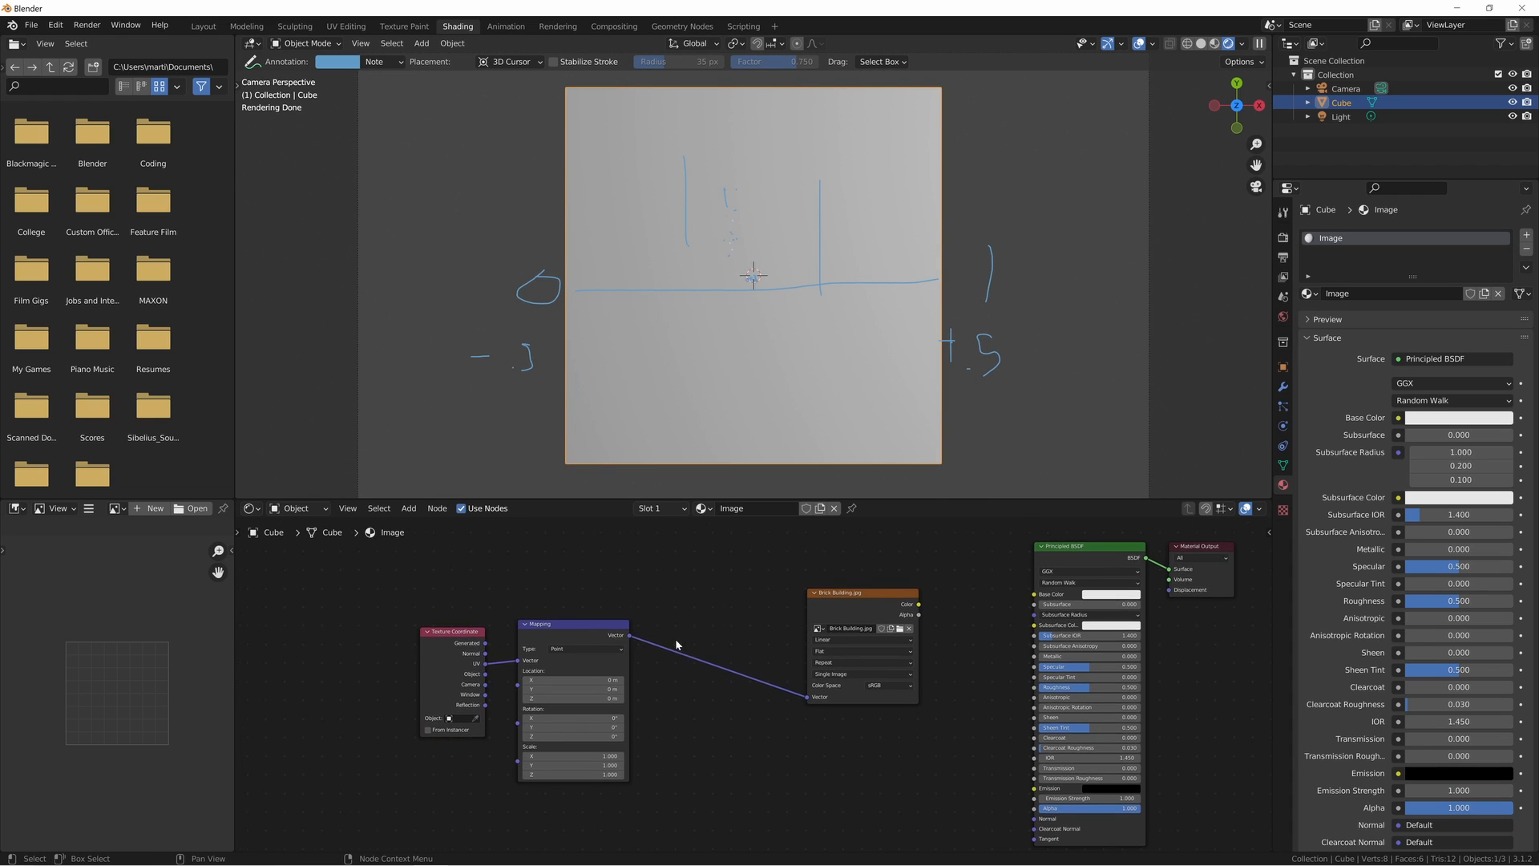
left_click_drag(359, 624, 406, 650)
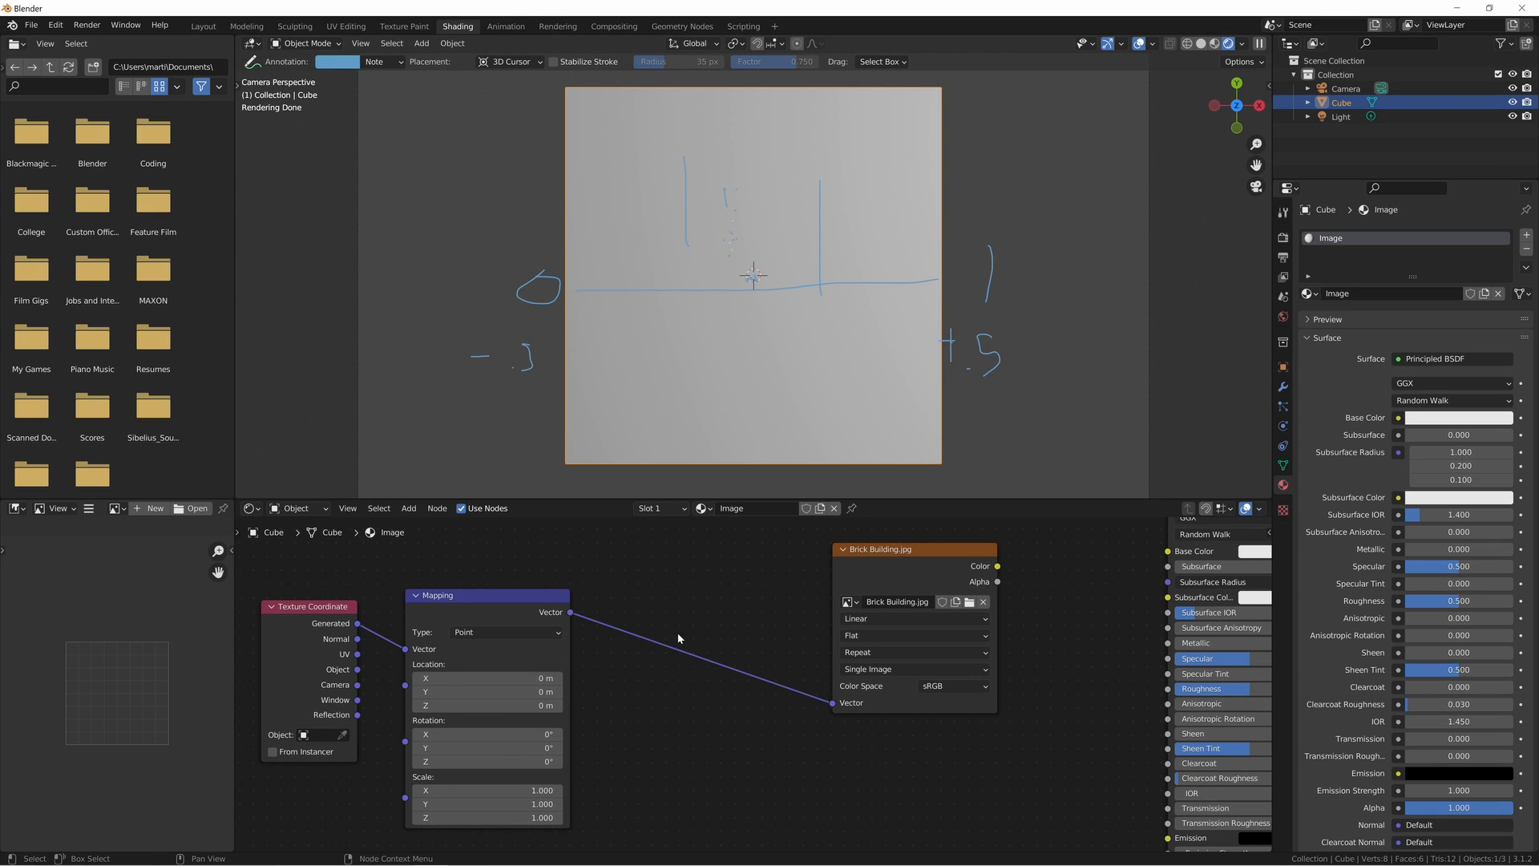
- Connect the Brick Building.jpg node's Color to the Principled BSDF's Base Color
middle_click_drag(677, 632, 732, 635)
left_click_drag(1053, 568, 1107, 653)
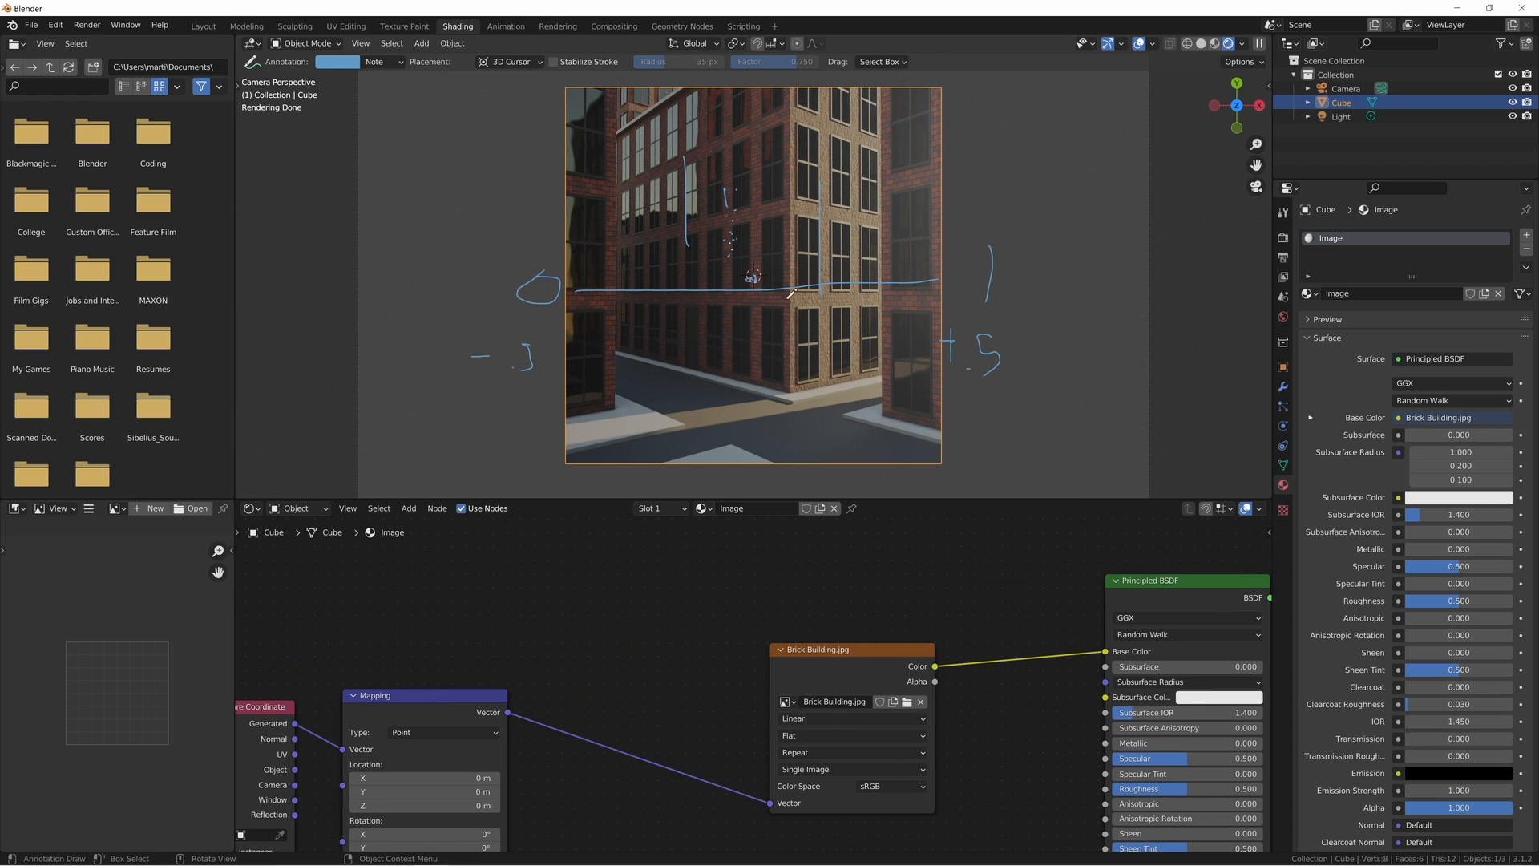
middle_click_drag(567, 650, 687, 626)
middle_click_drag(634, 714, 644, 631)
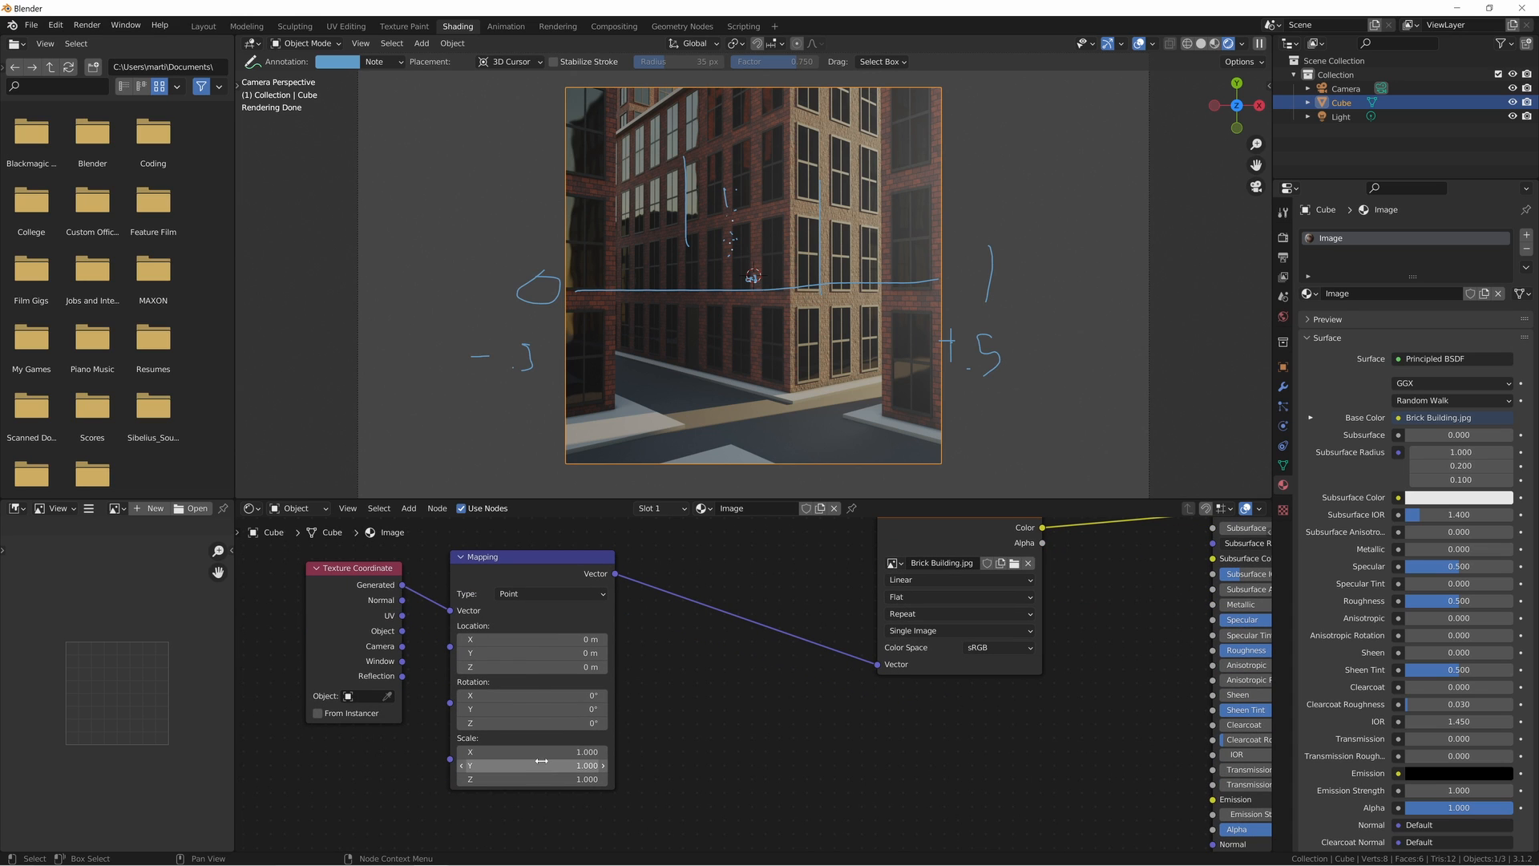
- Set all three Scale values of the Mapping node to 1
left_click_drag(532, 752, 578, 779)
type("1")
key("Return")
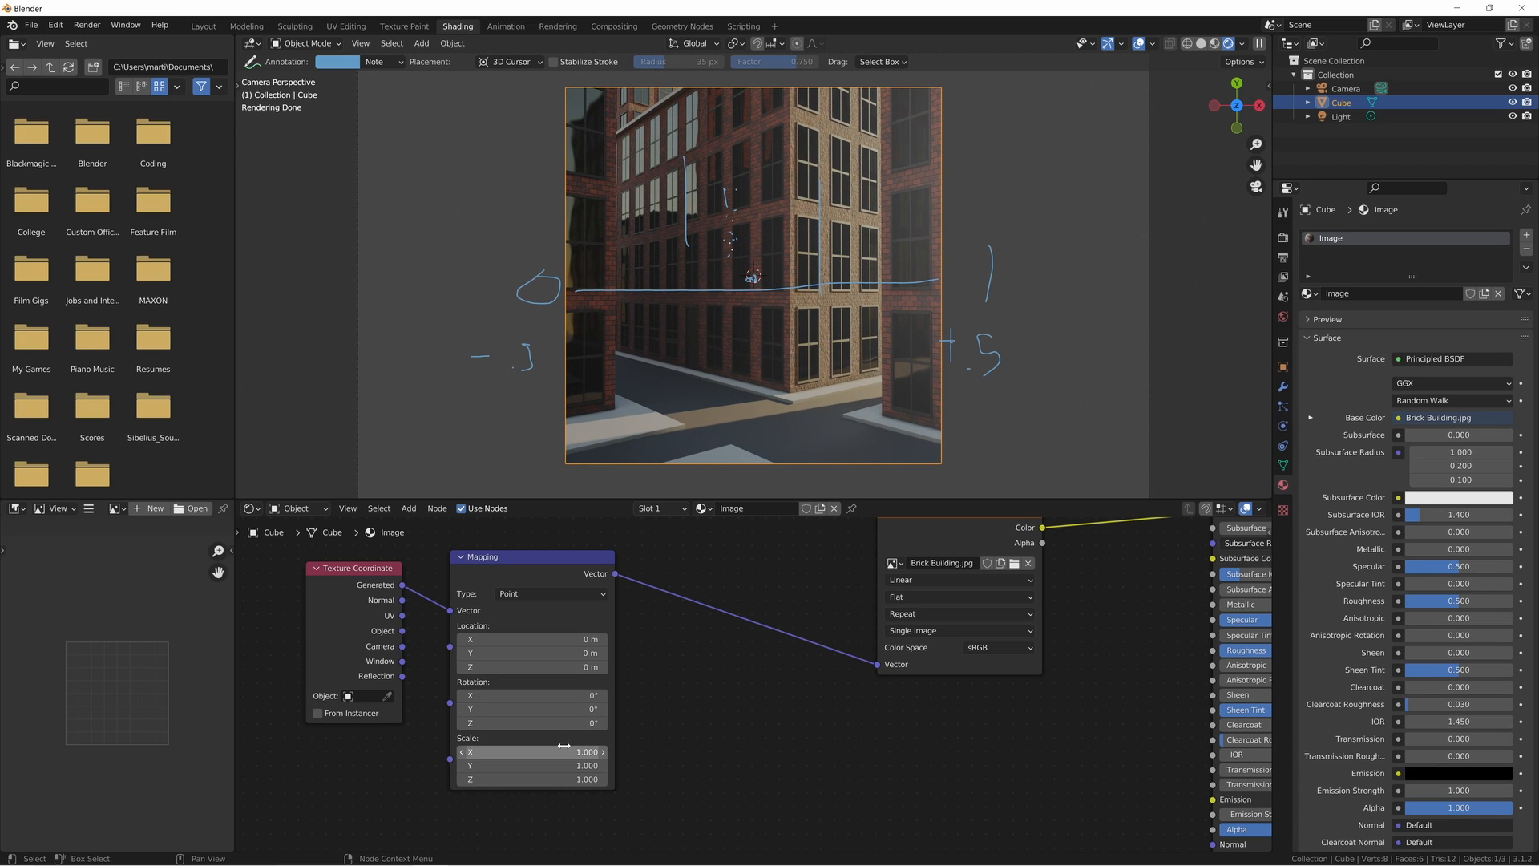
- Set the Mapping node's X scale to 9/16 and its X location to -0.53 m to reframe the building image
left_click(565, 750)
type("9/1")
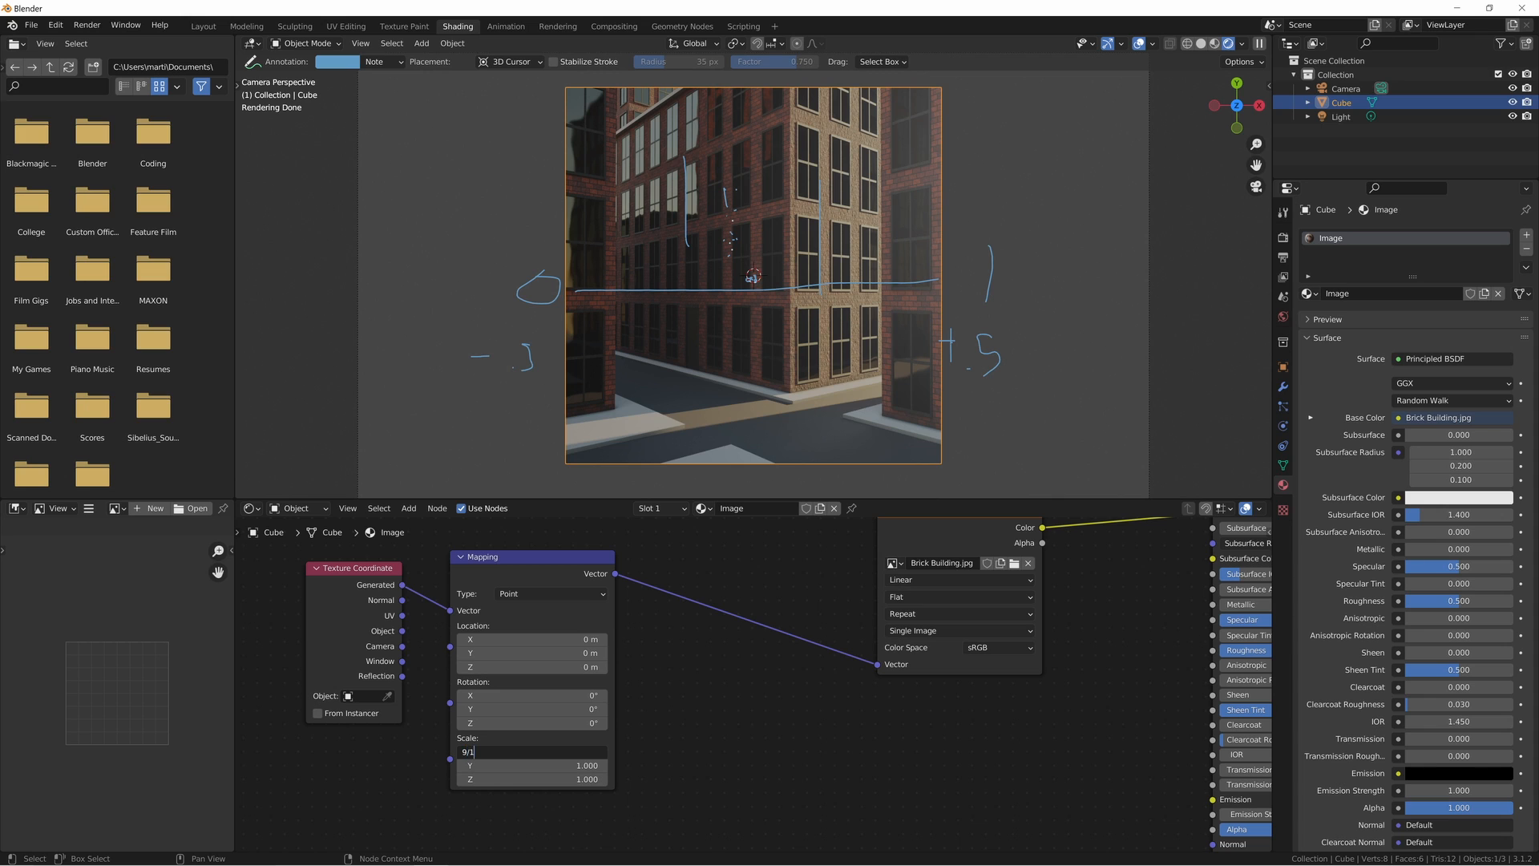
type("6")
key("Return")
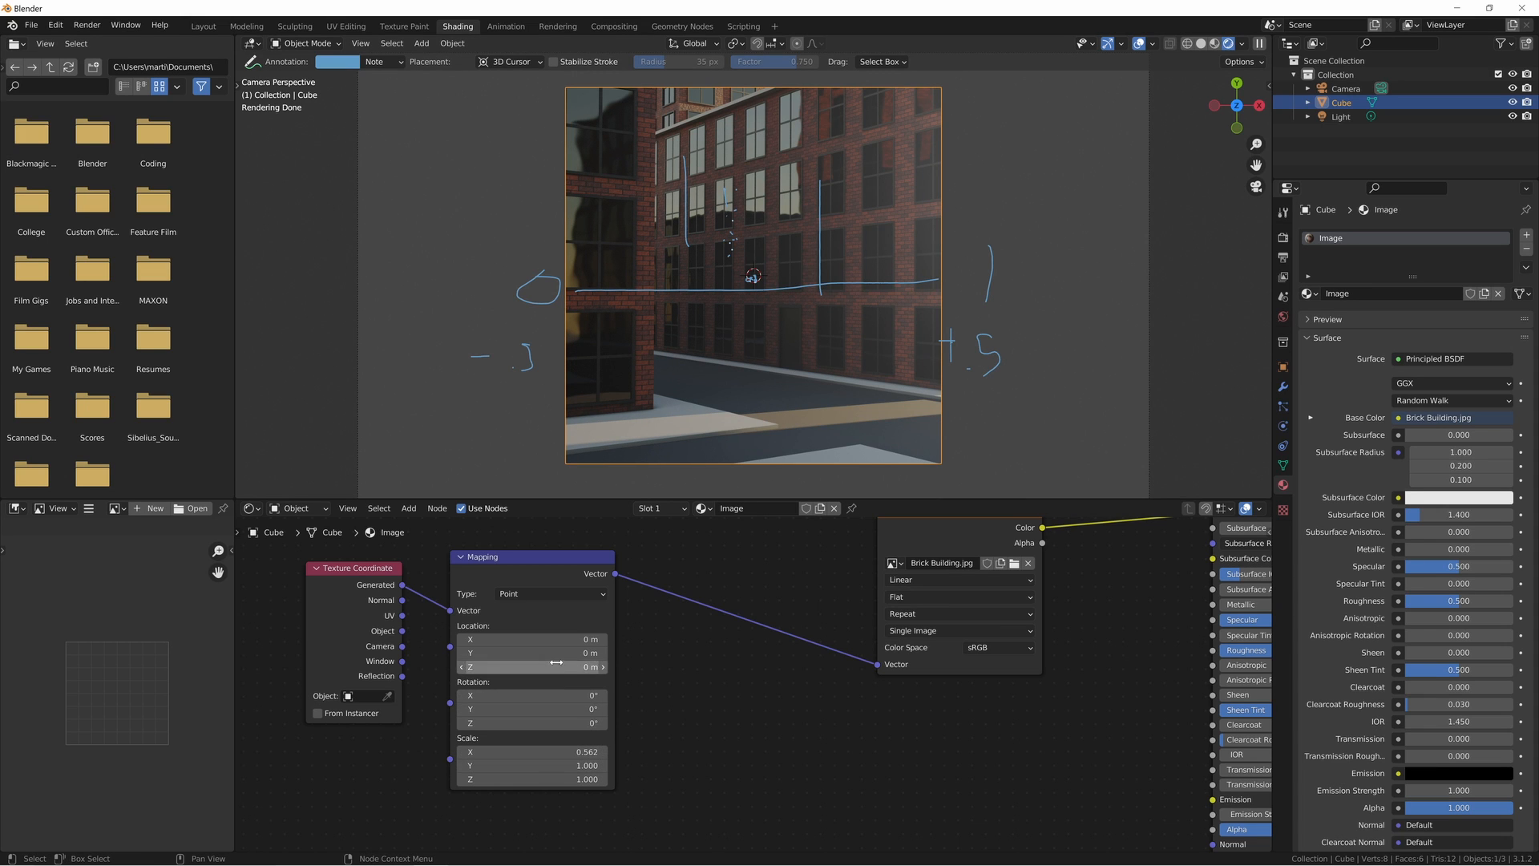
left_click_drag(556, 639, 499, 639, "shift")
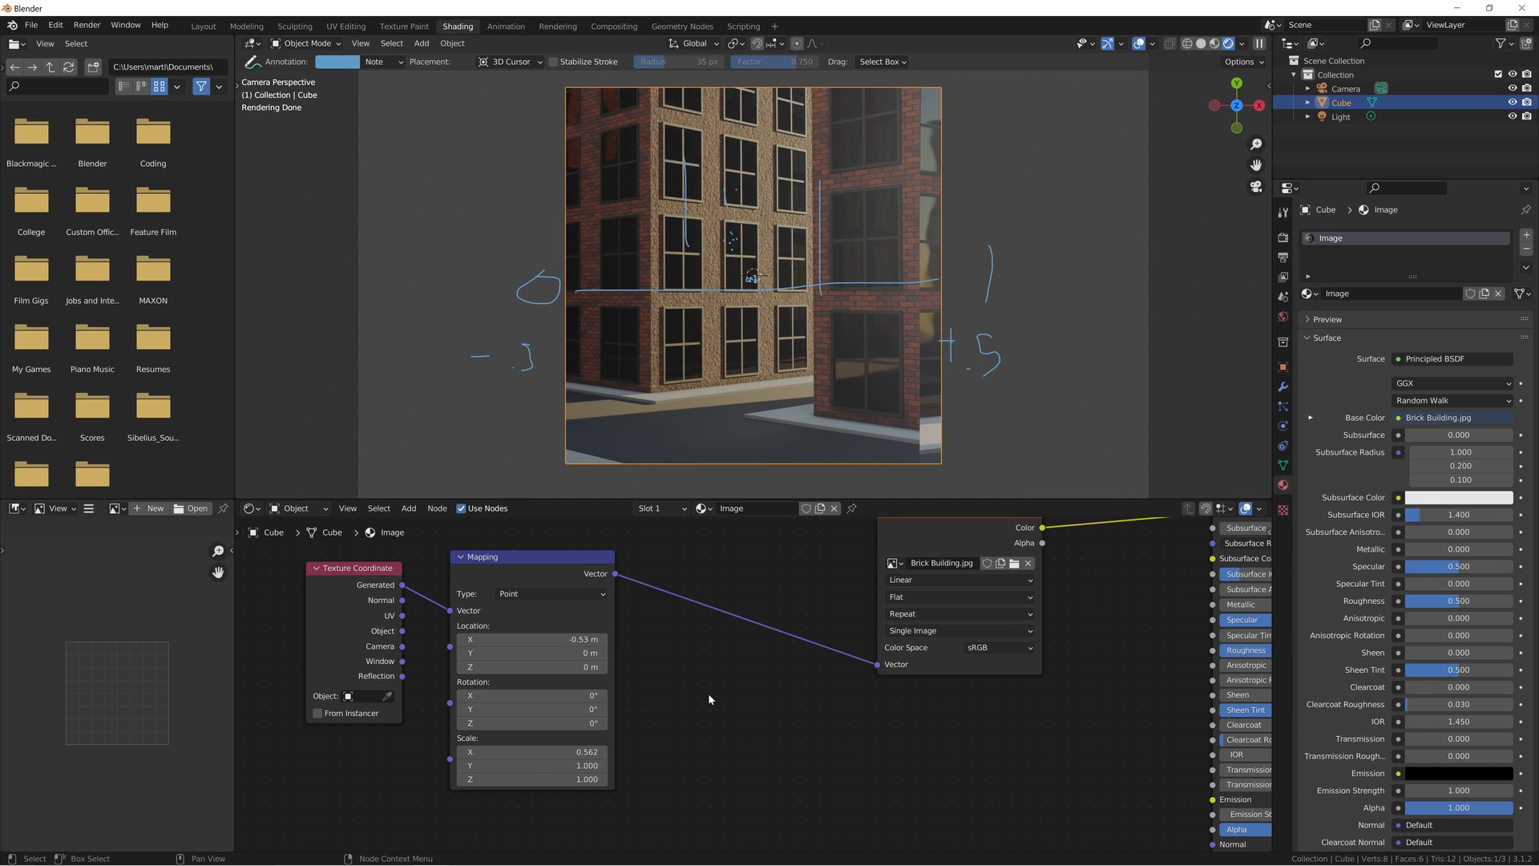
- Bring in a White Noise Texture linked to Color2 of a Mix node with Fac 0.033, between Mapping and the image texture
middle_click_drag(709, 692, 705, 657)
key("shift+a")
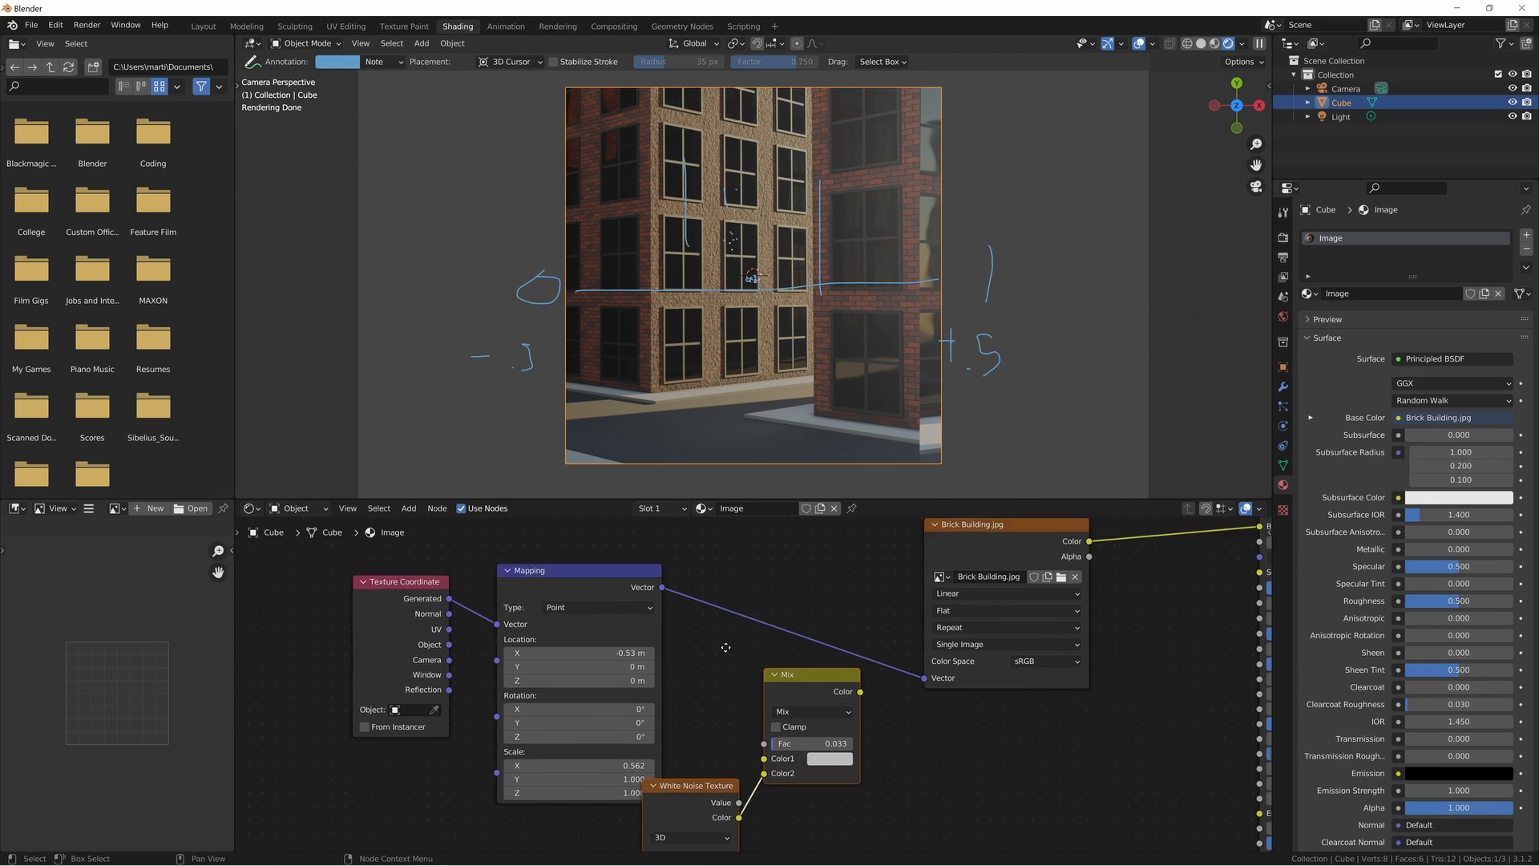
middle_click_drag(651, 593, 648, 574)
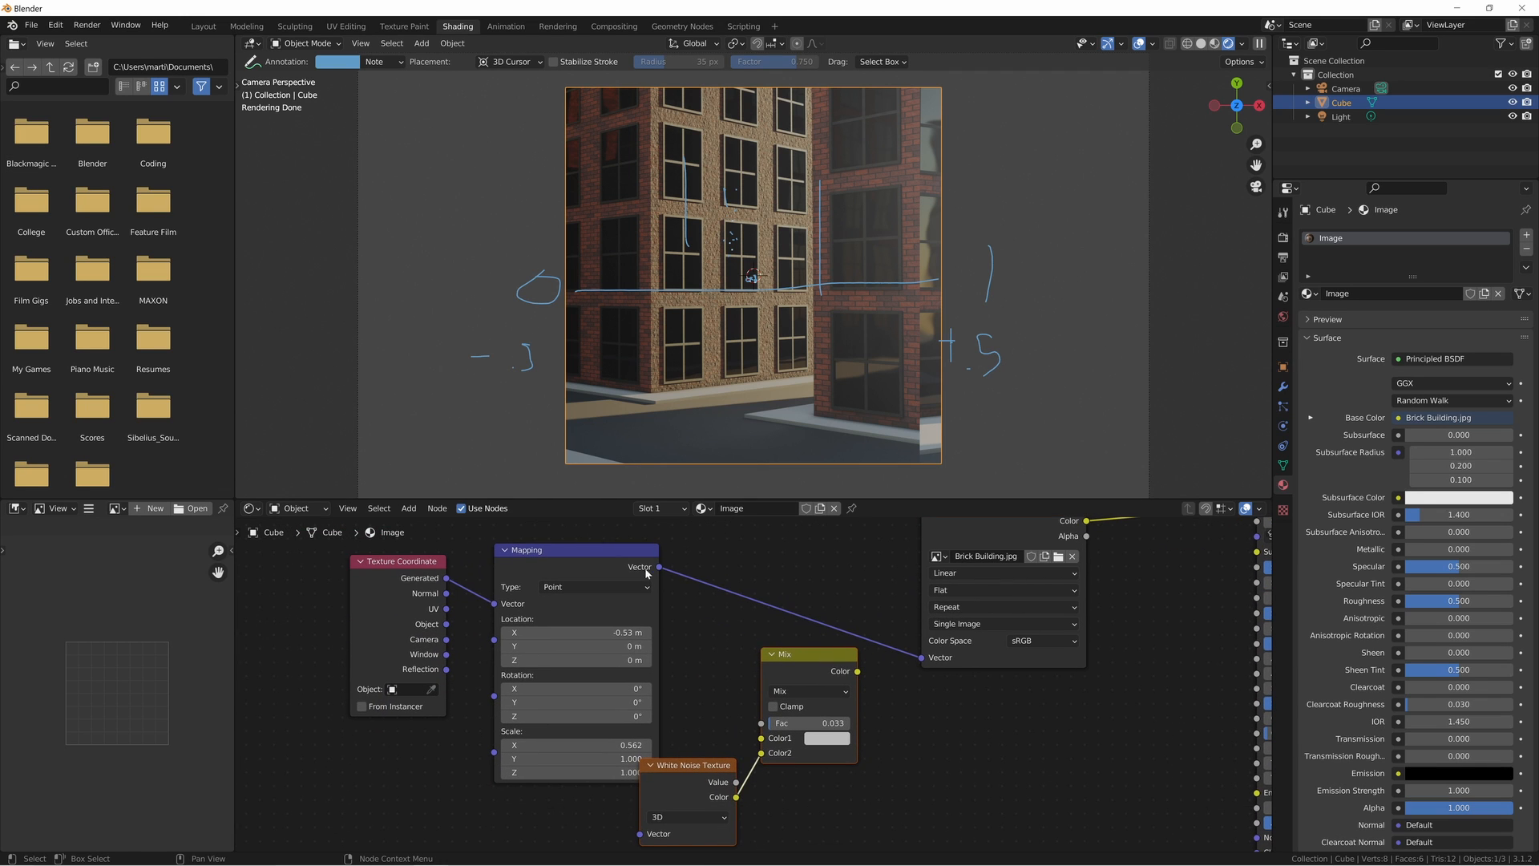
- Connect Mapping's Vector to the Mix node's Color1 and the White Noise Texture's Vector, and space the two nodes apart
left_click_drag(658, 568, 684, 605)
left_click_drag(743, 703, 761, 739)
middle_click_drag(593, 602, 612, 555)
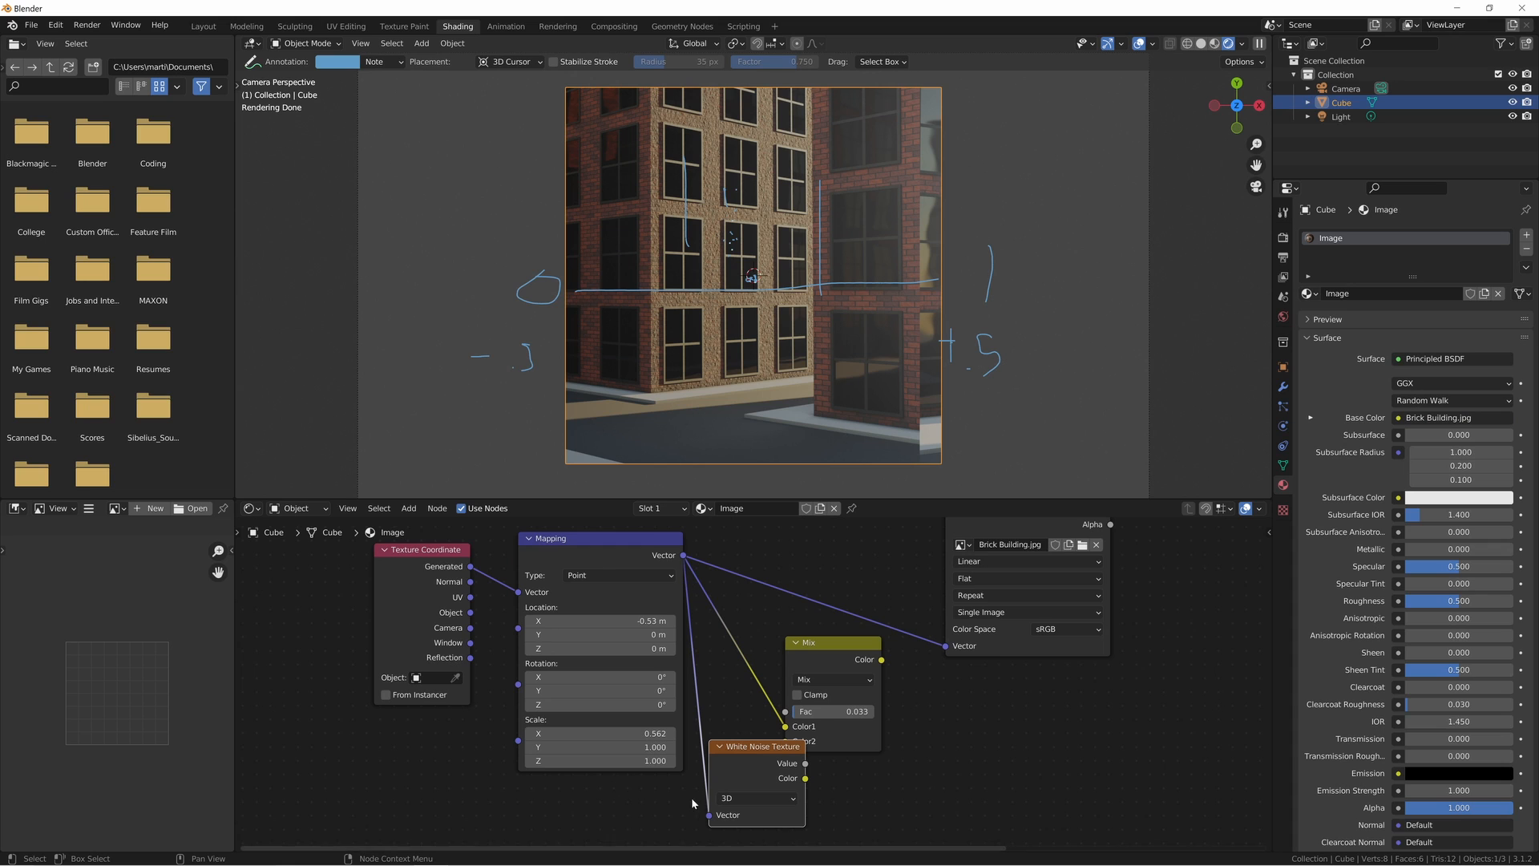
middle_click_drag(707, 714, 670, 714)
left_click_drag(813, 658, 854, 683)
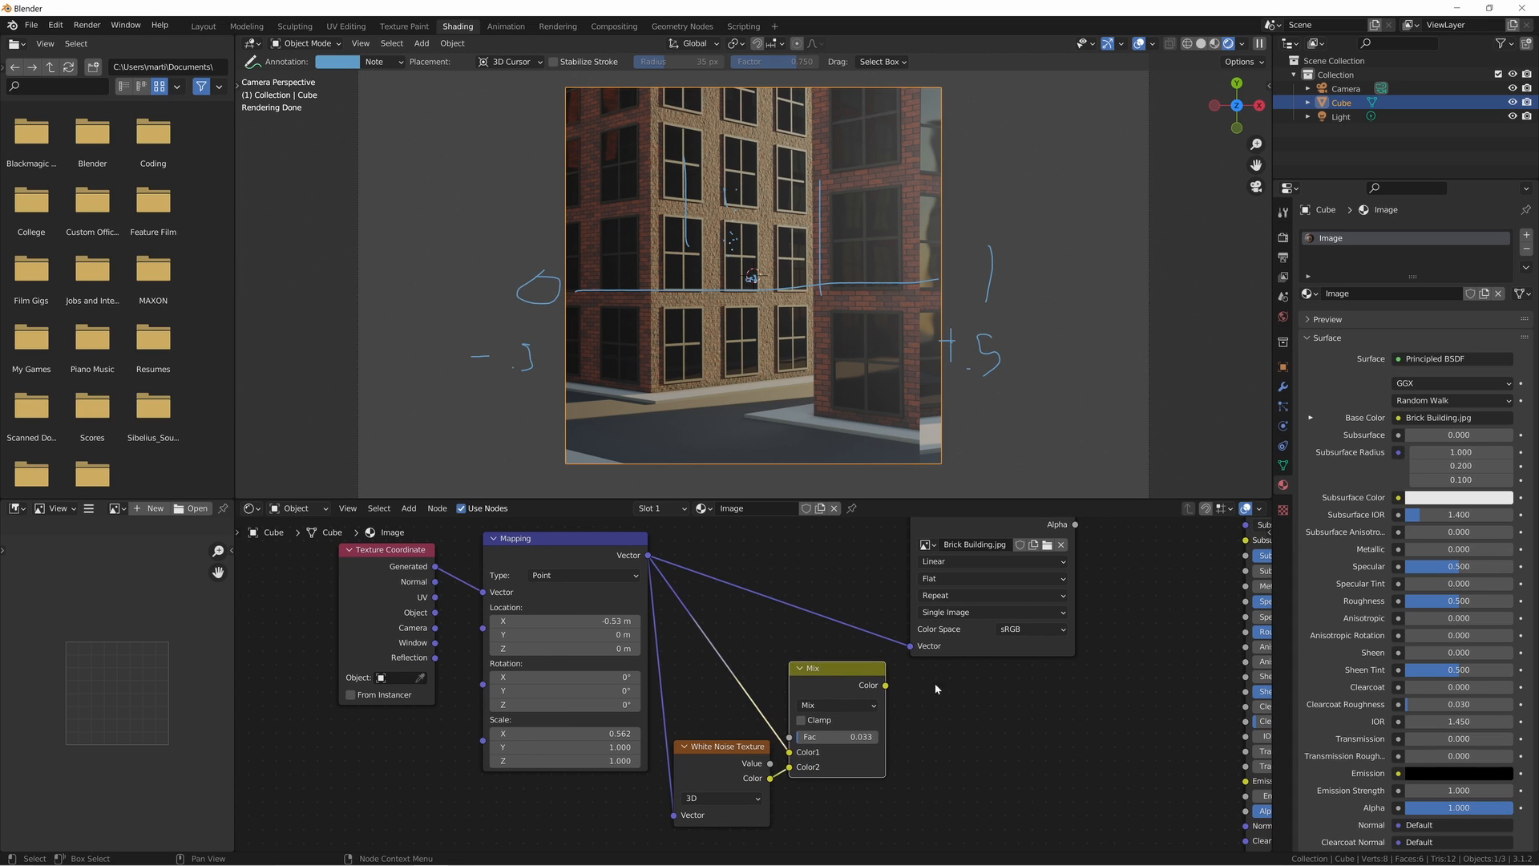
- Link the Mix node's Color output to the Vector input of the Brick Building.jpg image texture
middle_click_drag(915, 692, 802, 737)
left_click_drag(774, 733, 799, 692)
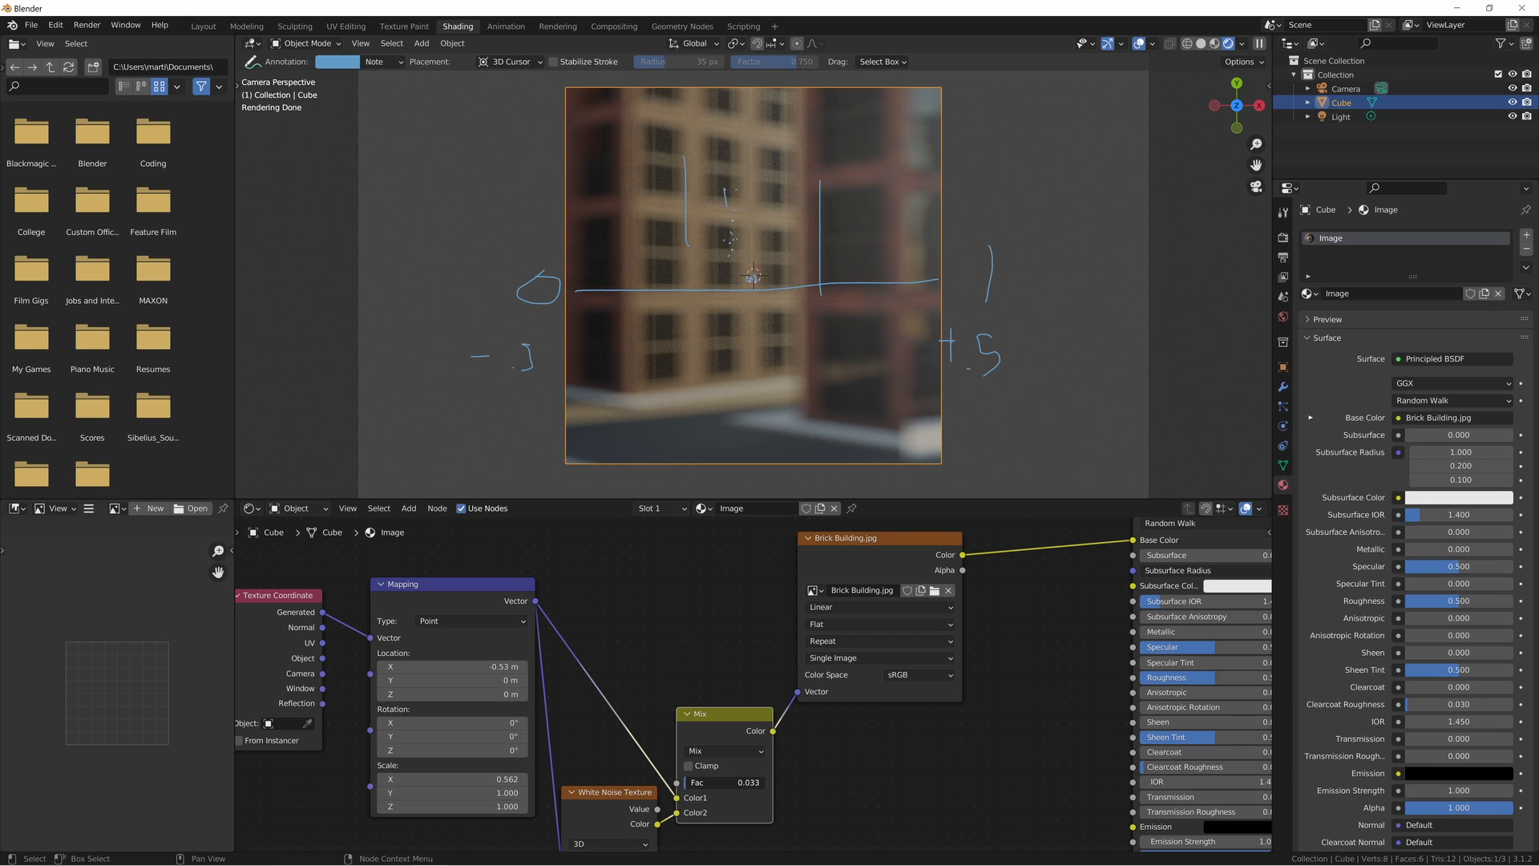
- Shift the Mapping node's X location to -2.93 m and set the Mix node's Fac to 0.043
left_click_drag(688, 782, 694, 785)
left_click_drag(450, 667, 260, 667)
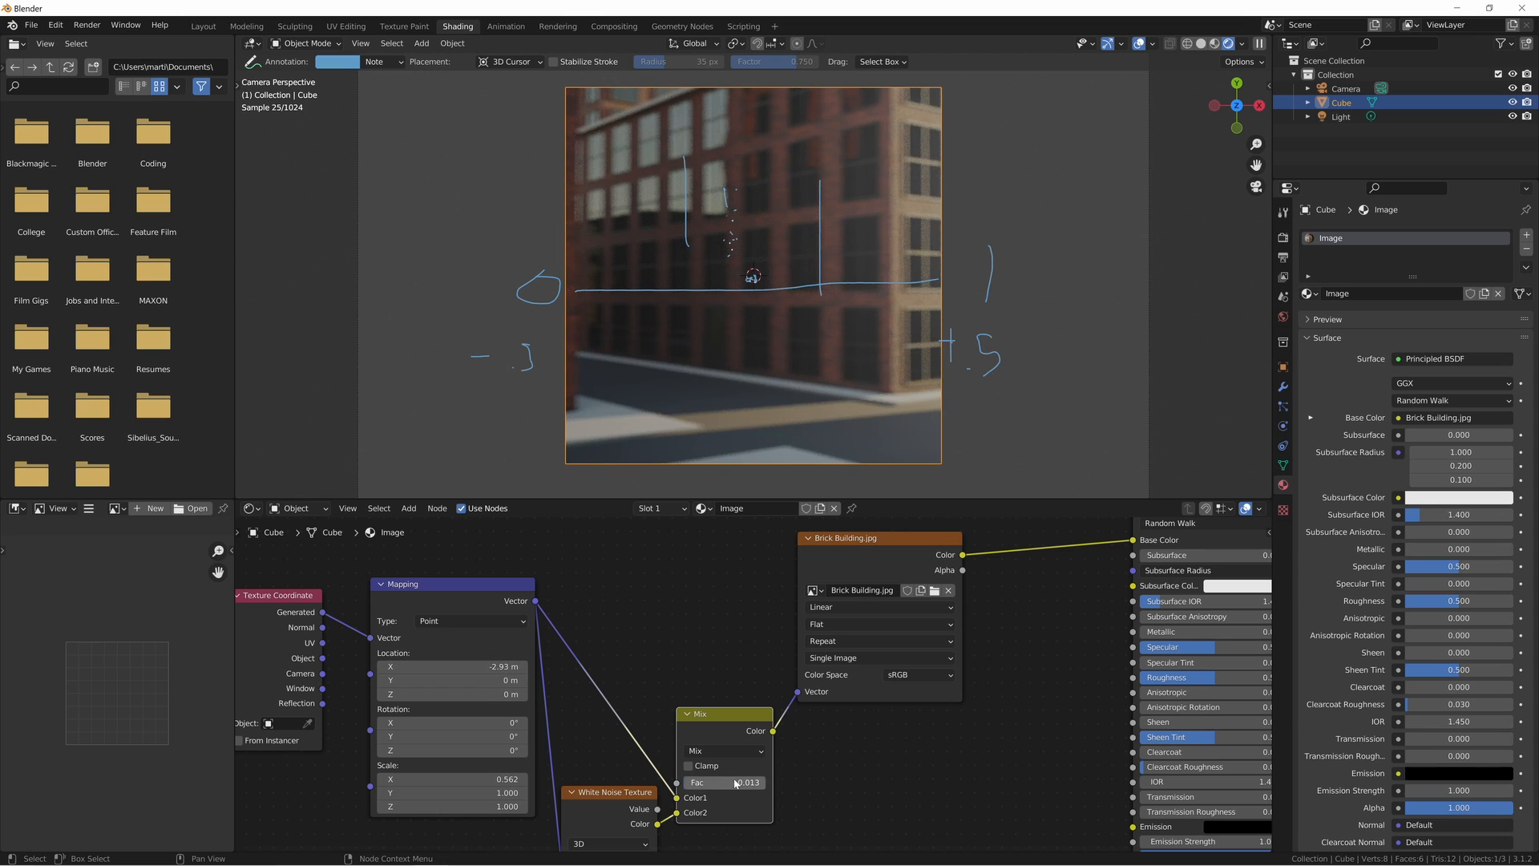
mouse_move(734, 781)
left_mouse_down()
mouse_move(684, 780)
mouse_move(745, 784)
left_mouse_up()
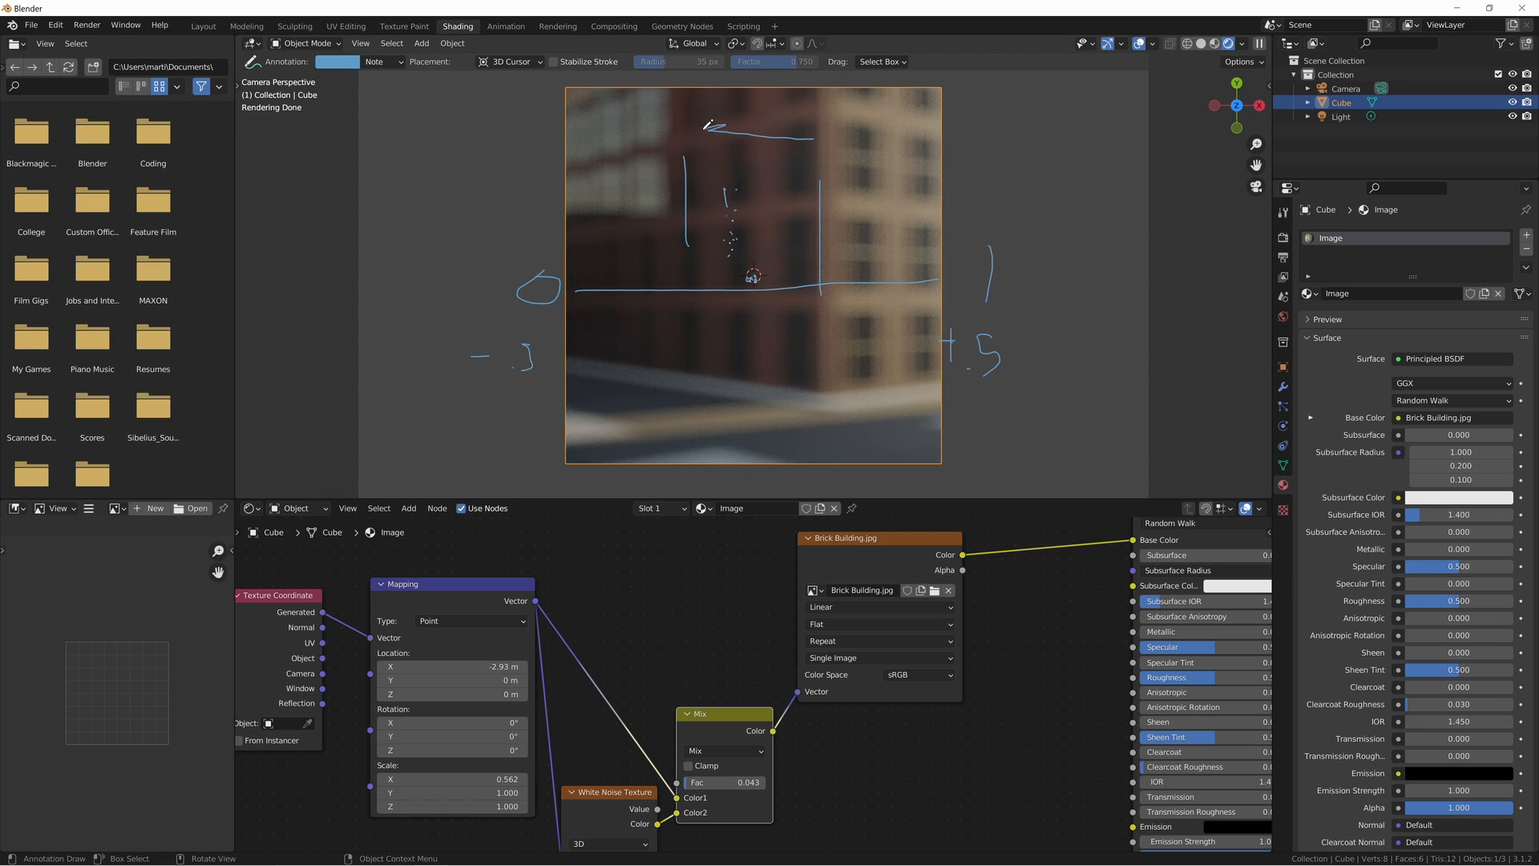
- Annotate the labels 1, 0, -1 and -2 below and beside the cube, and scribble a spot above -2 with lines radiating outward
middle_click_drag(616, 675, 634, 645)
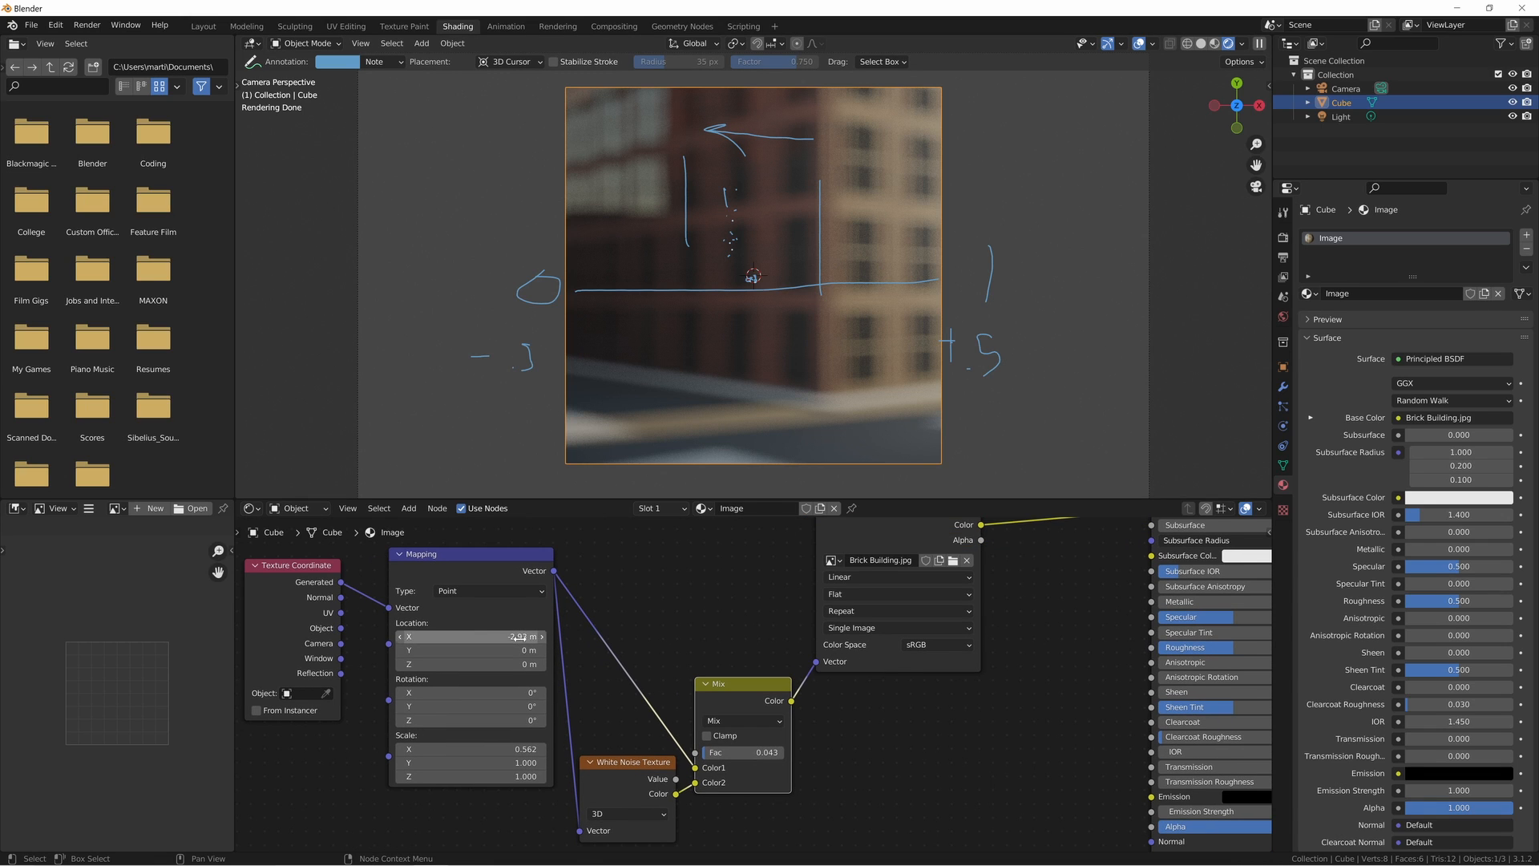
middle_click_drag(616, 760, 578, 669)
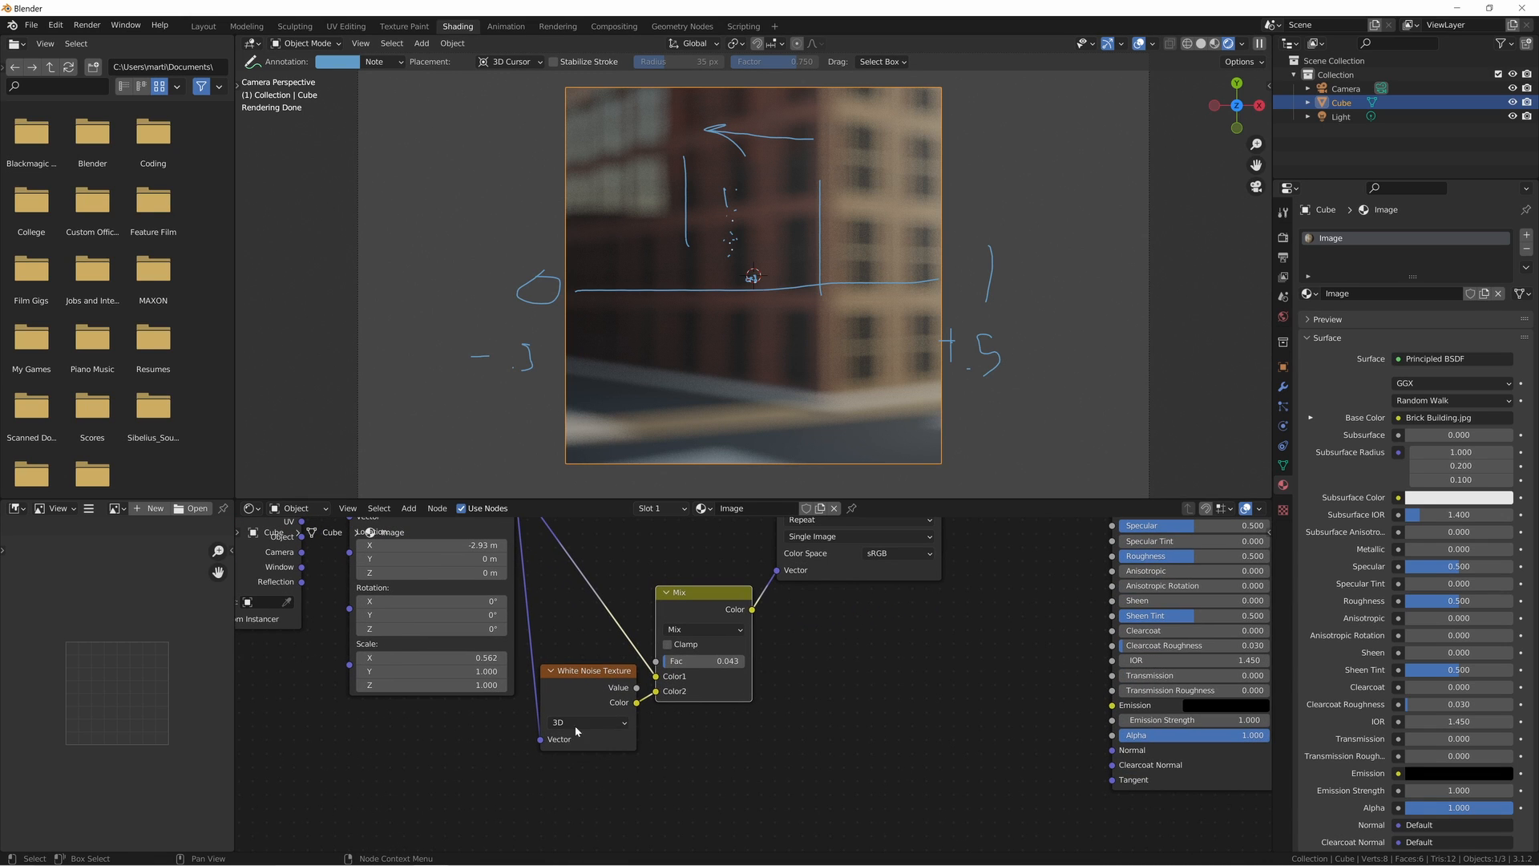
scroll(706, 281, "down", 4)
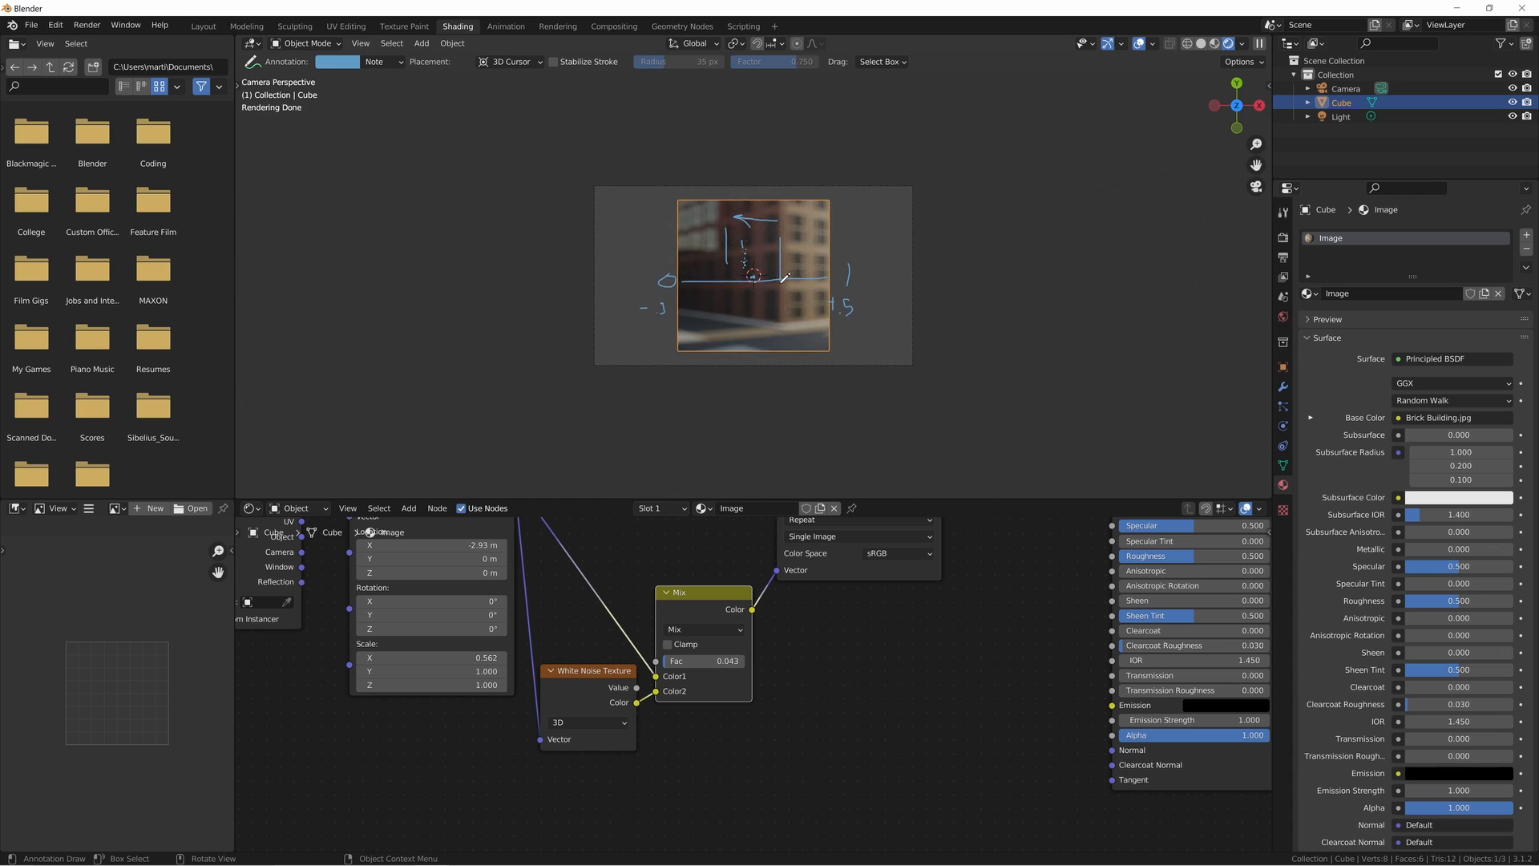
middle_click_drag(565, 596, 638, 656)
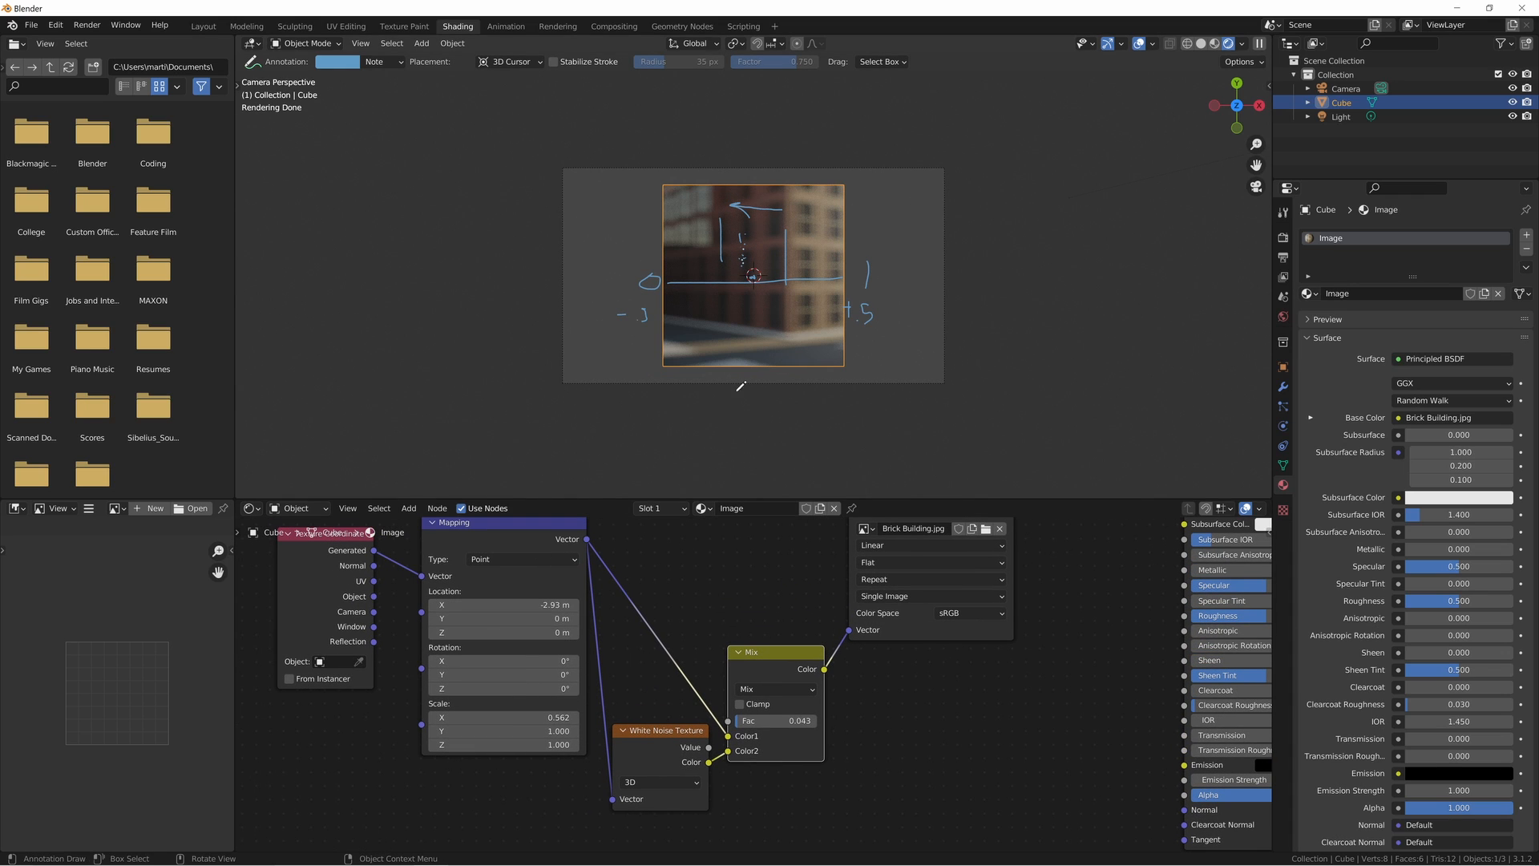
scroll(712, 324, "down", 2)
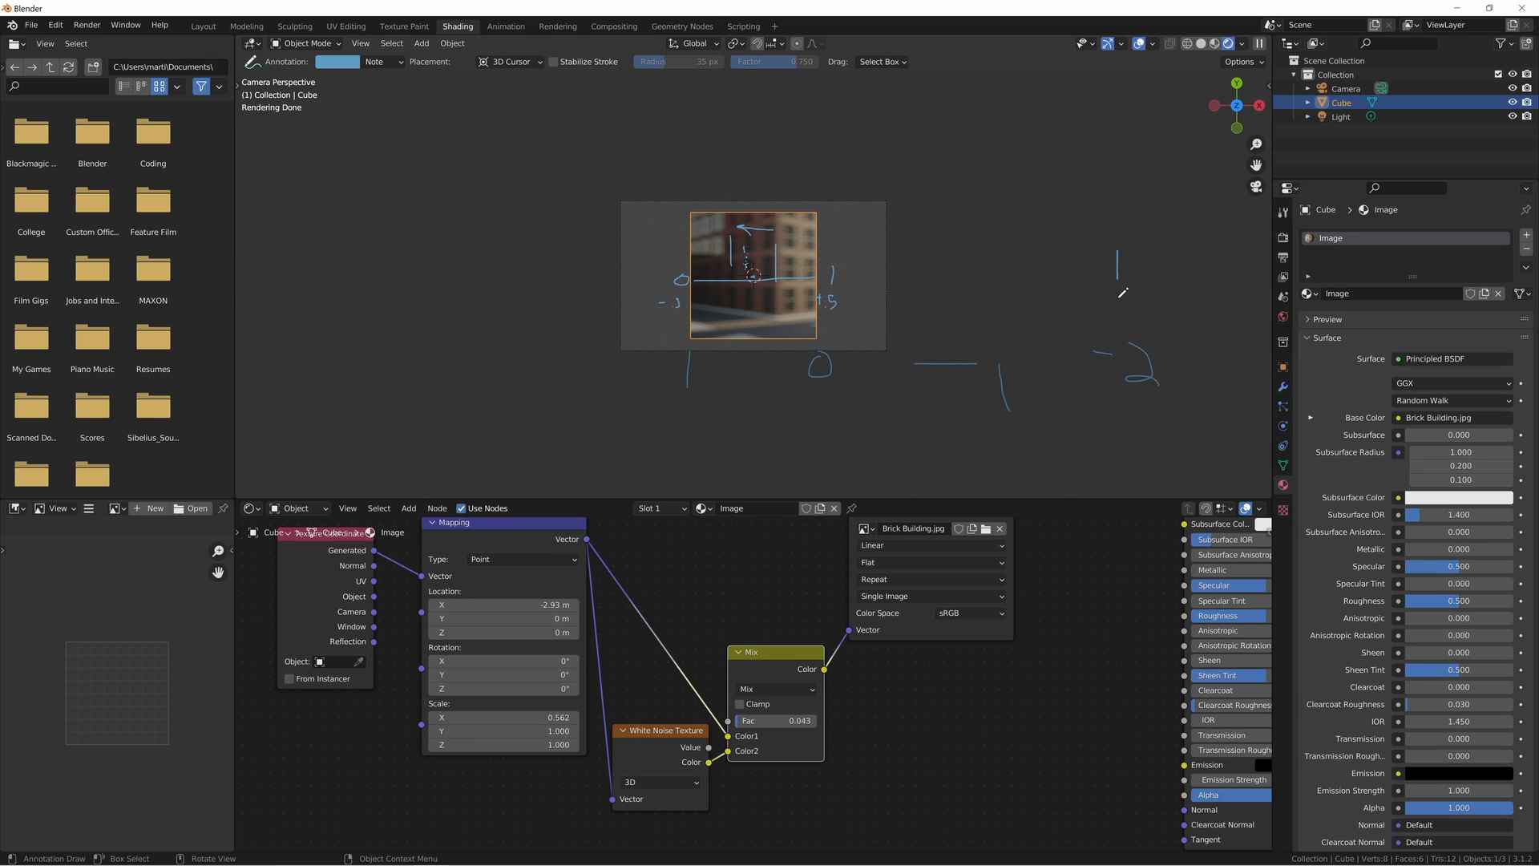
mouse_move(1152, 290)
left_mouse_down()
mouse_move(1114, 273)
mouse_move(1192, 263)
left_mouse_up()
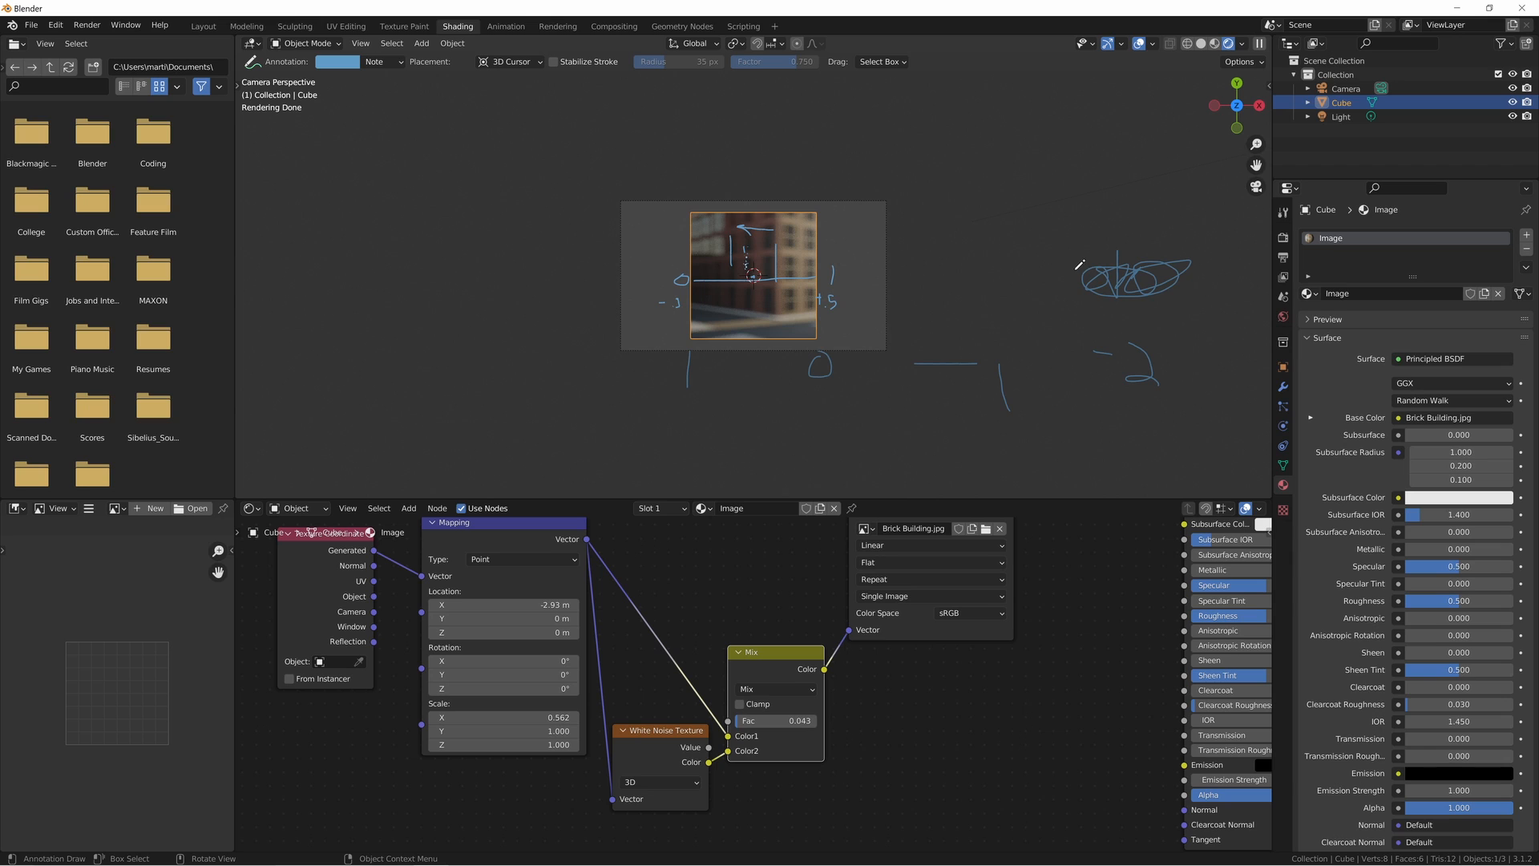
left_click_drag(1132, 243, 1137, 108)
left_click_drag(1068, 328, 1016, 427)
middle_click_drag(1203, 274, 948, 269, "shift")
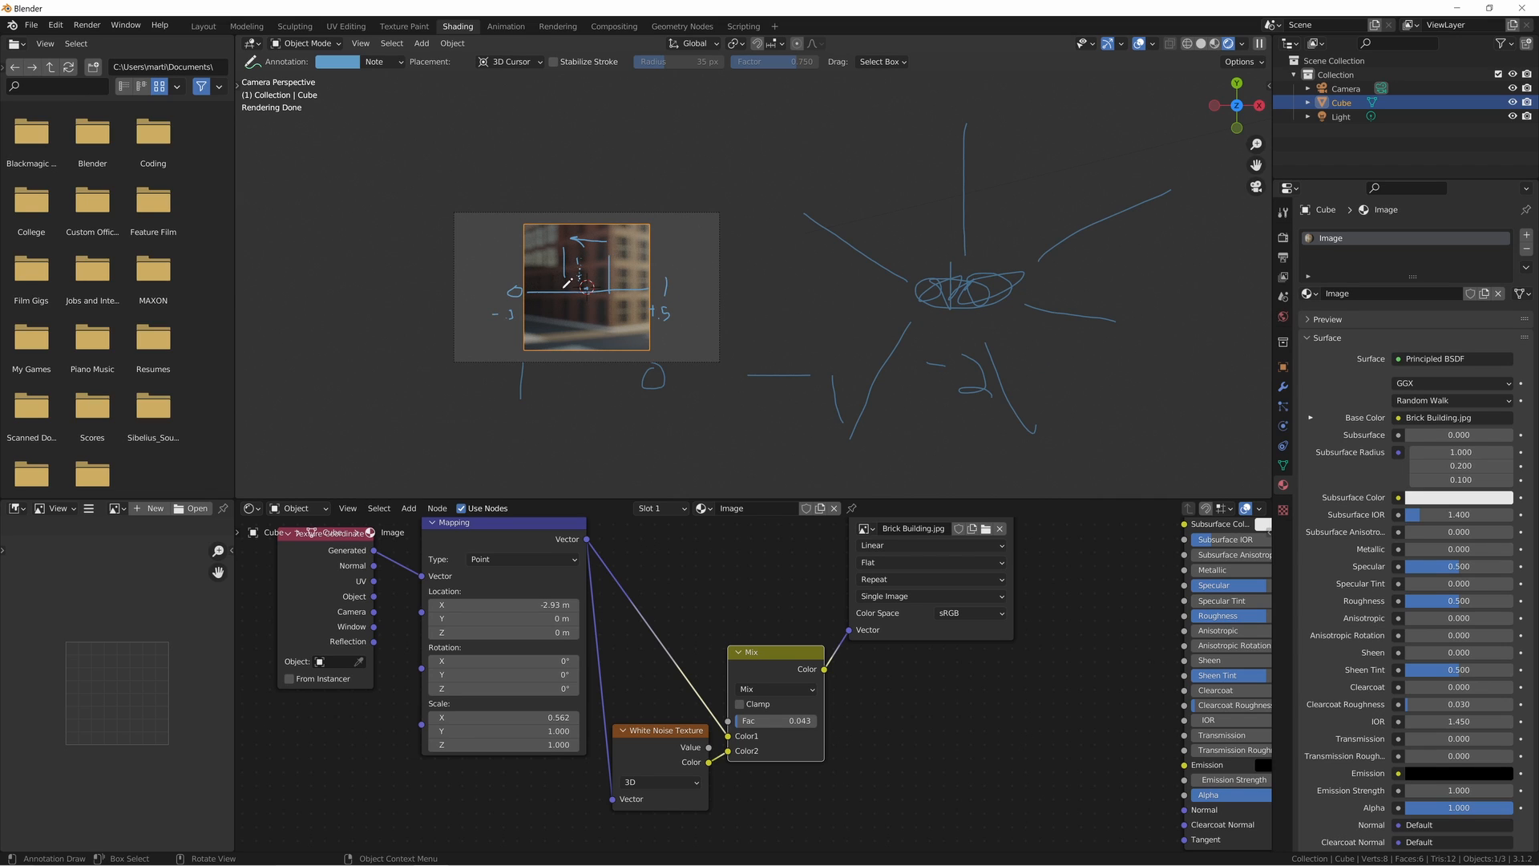
- Set the Mapping node's X location to 0 m and annotate circles around the centre of the blurred image
left_click(512, 605)
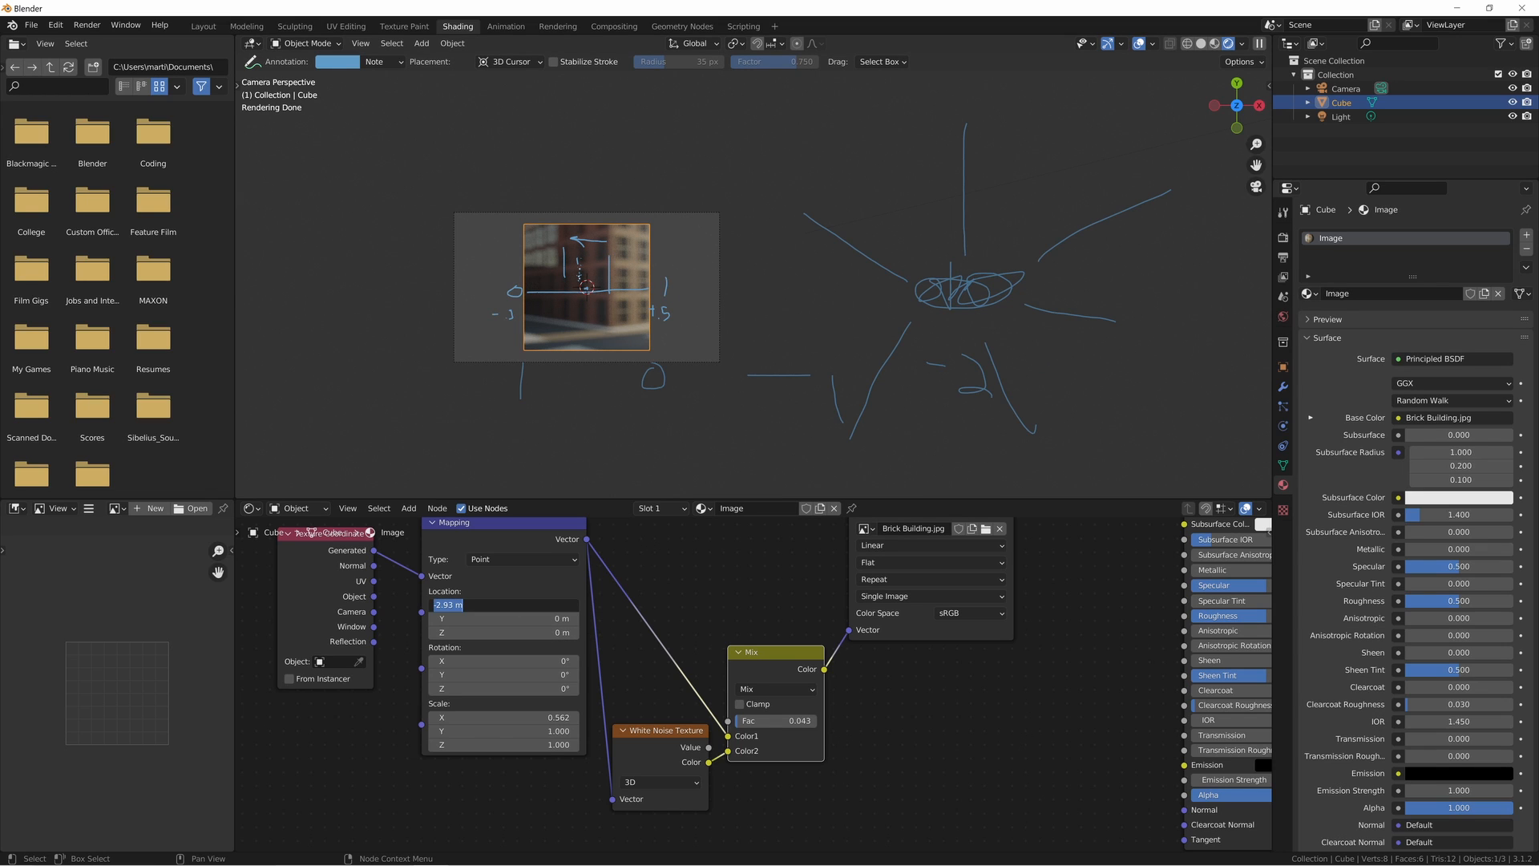
type("0")
key("Return")
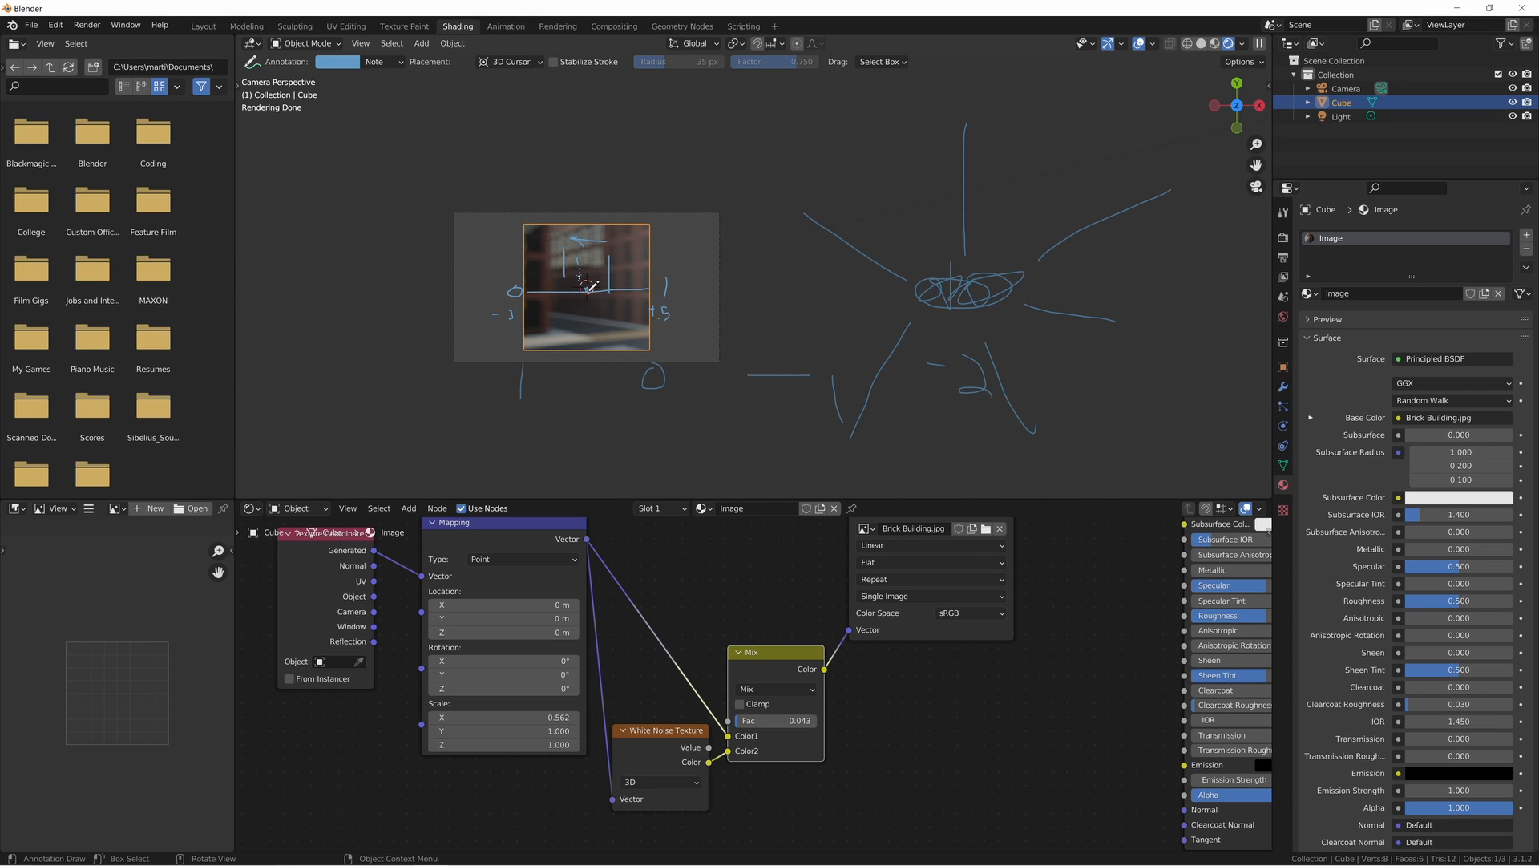
scroll(567, 303, "up", 5)
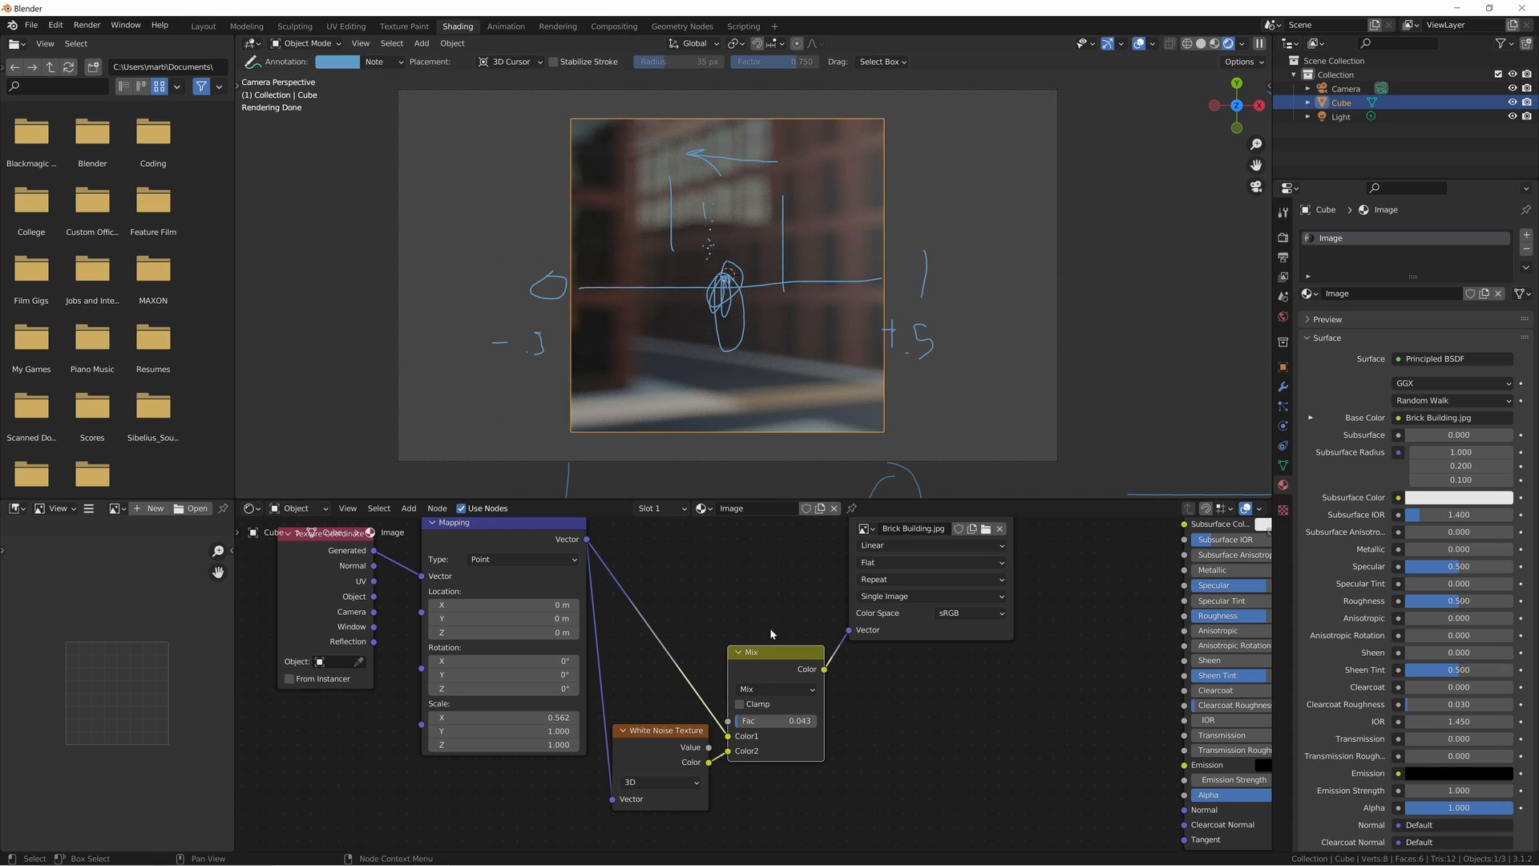
- Set the Mix node's Fac to 0.042 and the Mapping node's X location to 4 m
middle_click_drag(771, 630, 793, 578)
left_click_drag(800, 672, 833, 670)
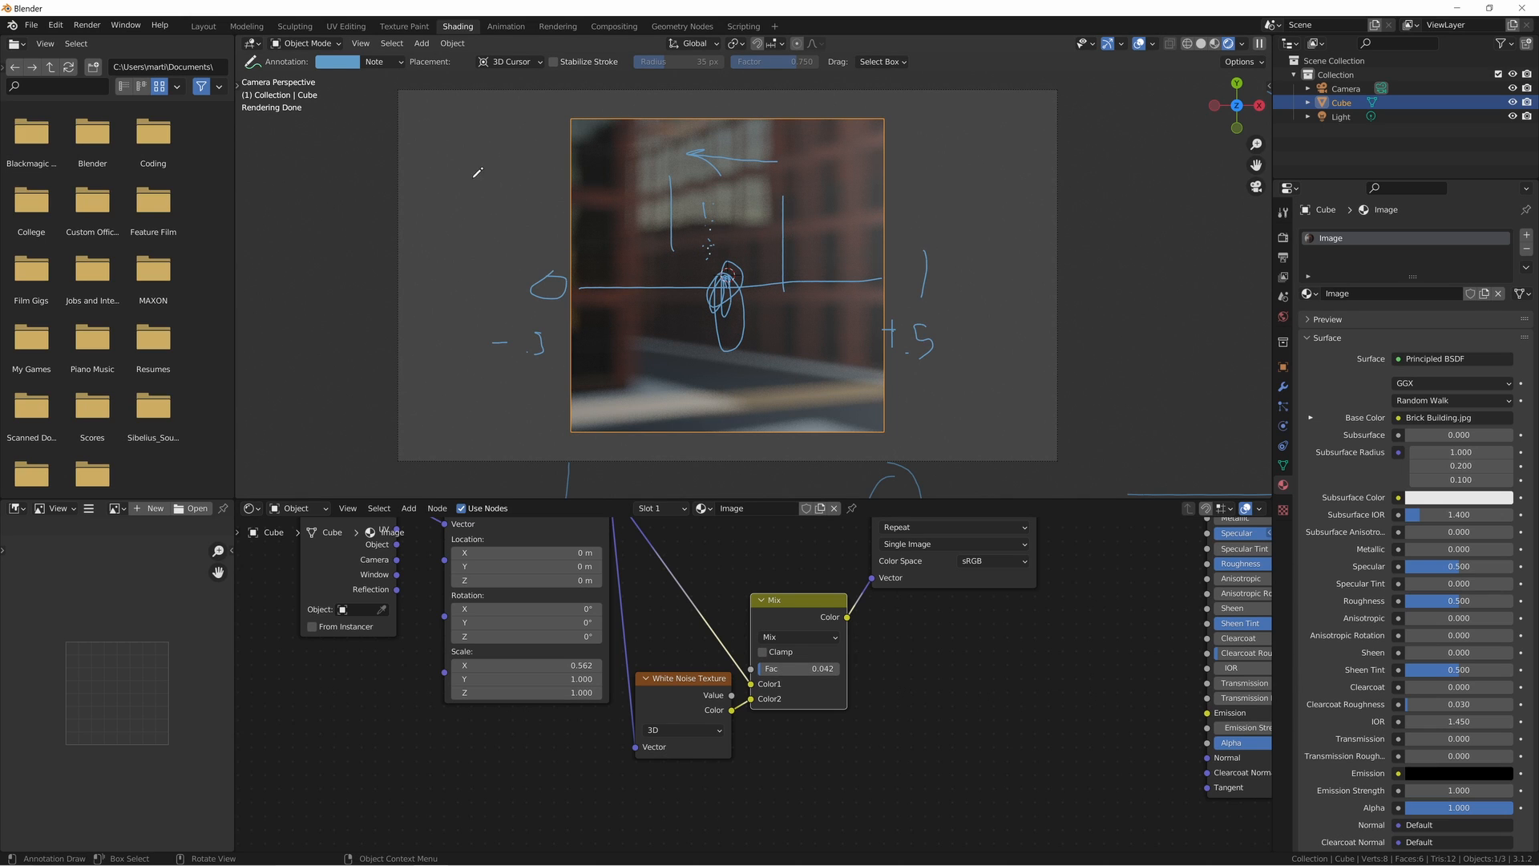
middle_click_drag(642, 593, 663, 647)
left_click_drag(542, 607, 576, 607)
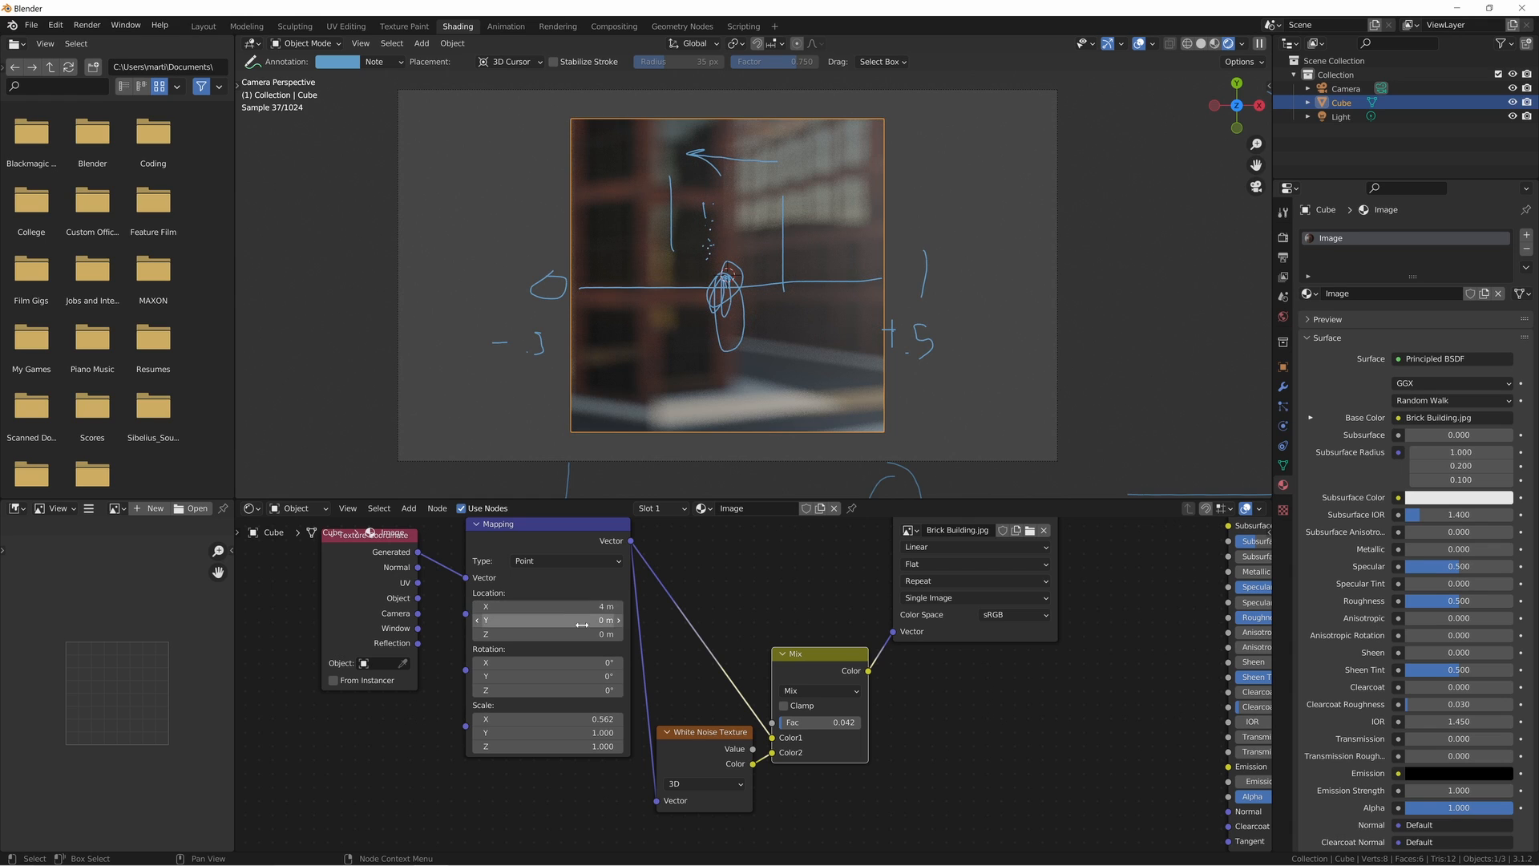
- Set the Mix node's Fac to 0 and annotate a scribbled spot far left of the cube plus an arrow near its upper-left corner
scroll(312, 246, "down", 4)
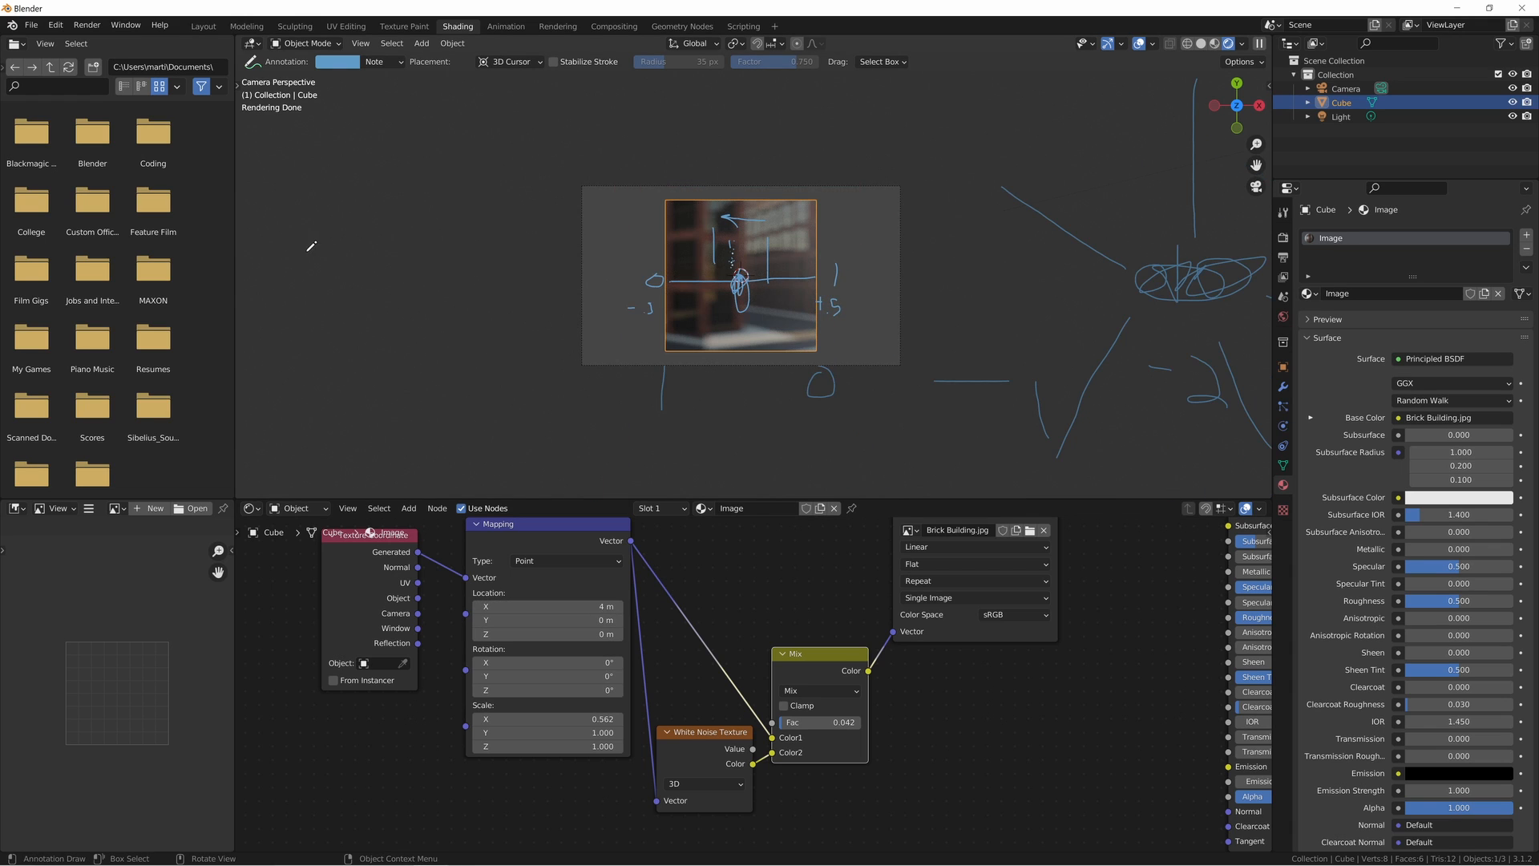
scroll(751, 684, "up", 2)
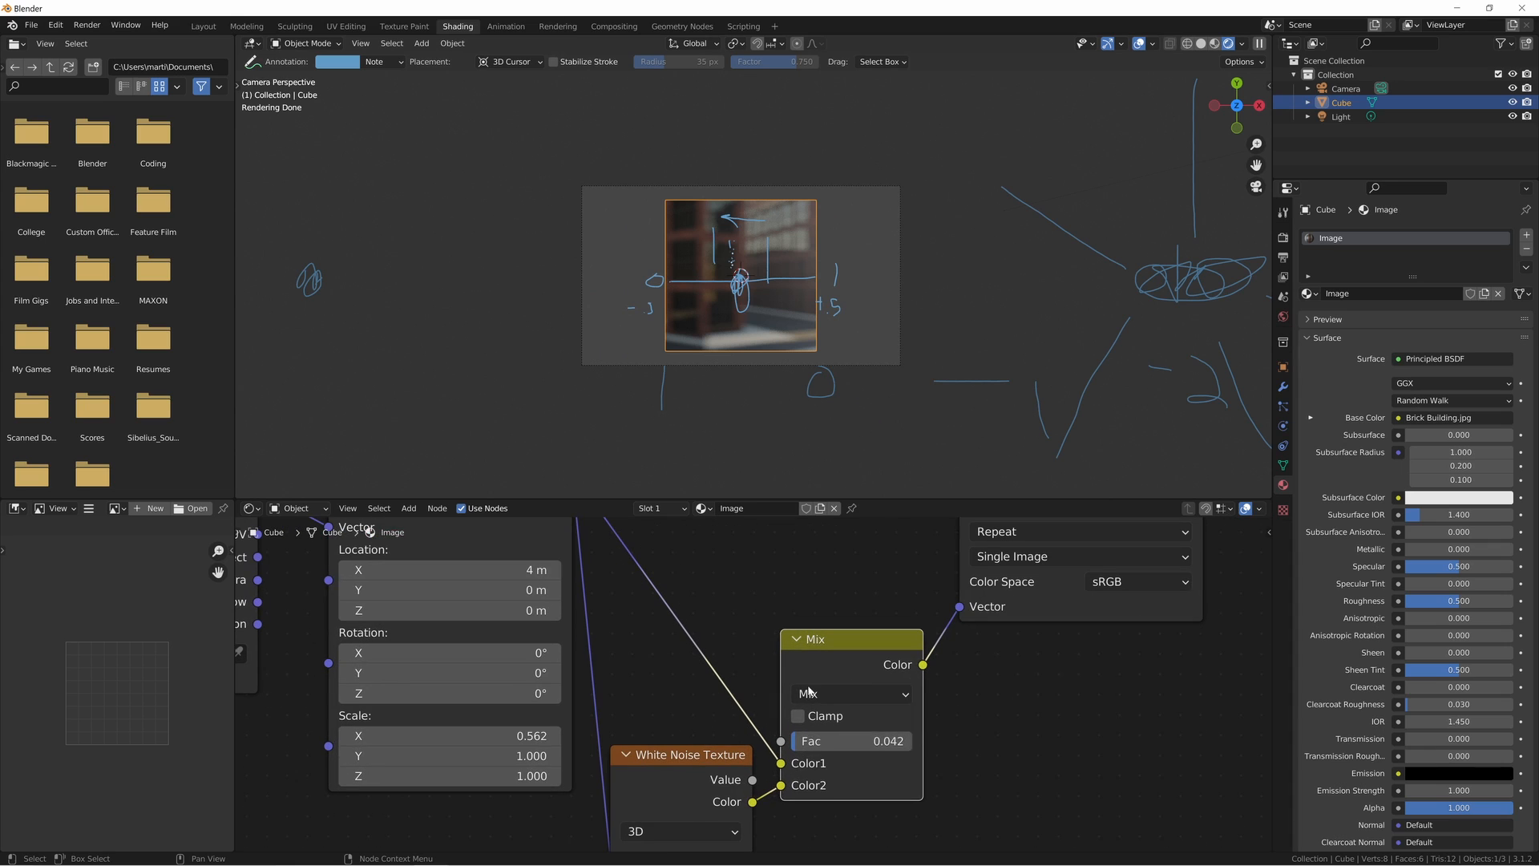
left_click_drag(842, 741, 807, 742)
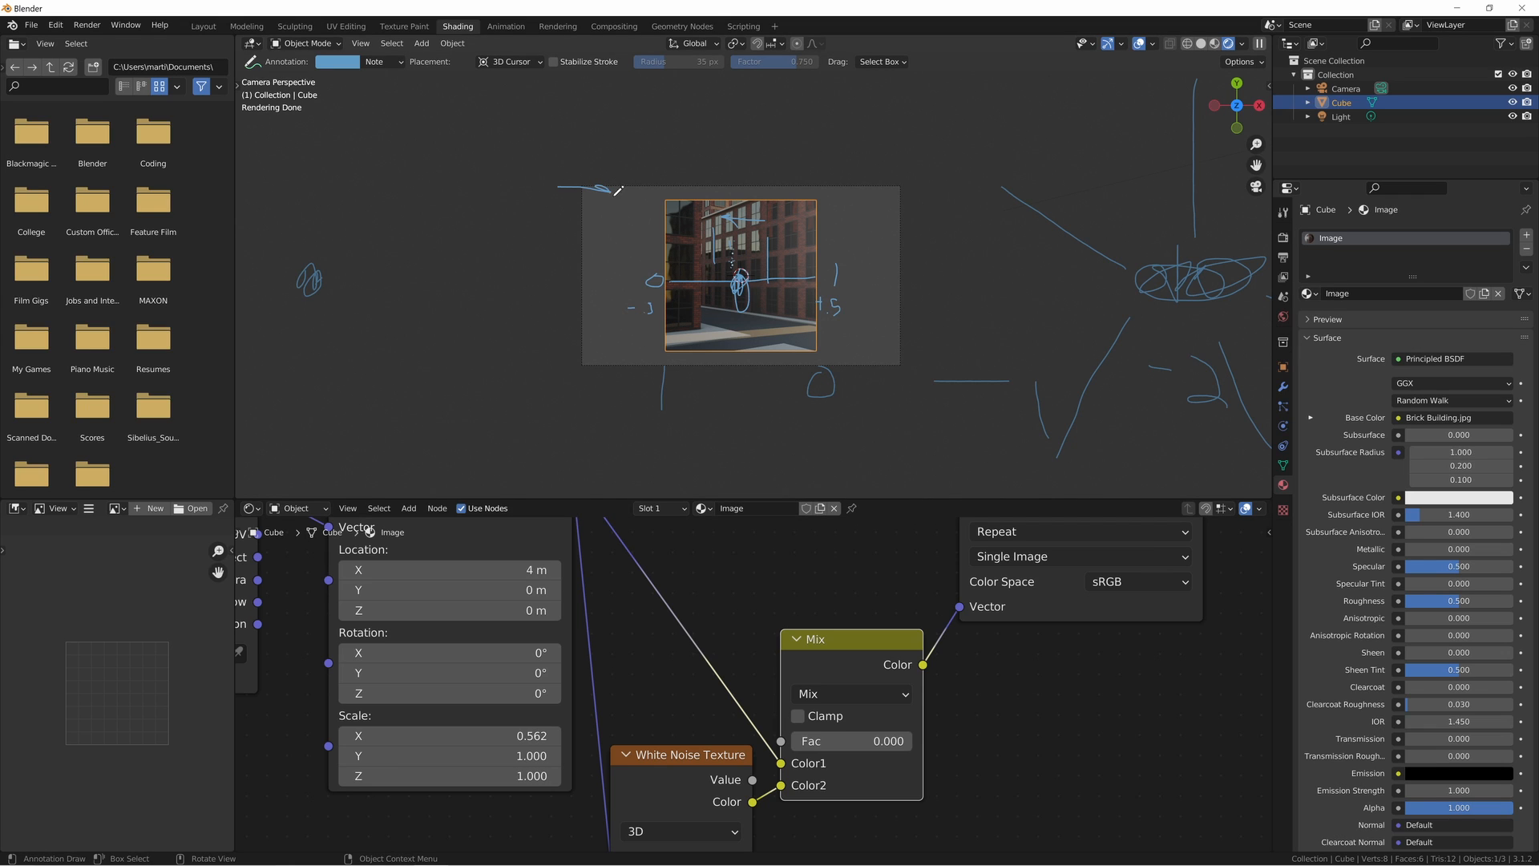
left_click_drag(618, 191, 598, 203)
- Set the Mapping node's X location back to 0 m
scroll(790, 642, "down", 3)
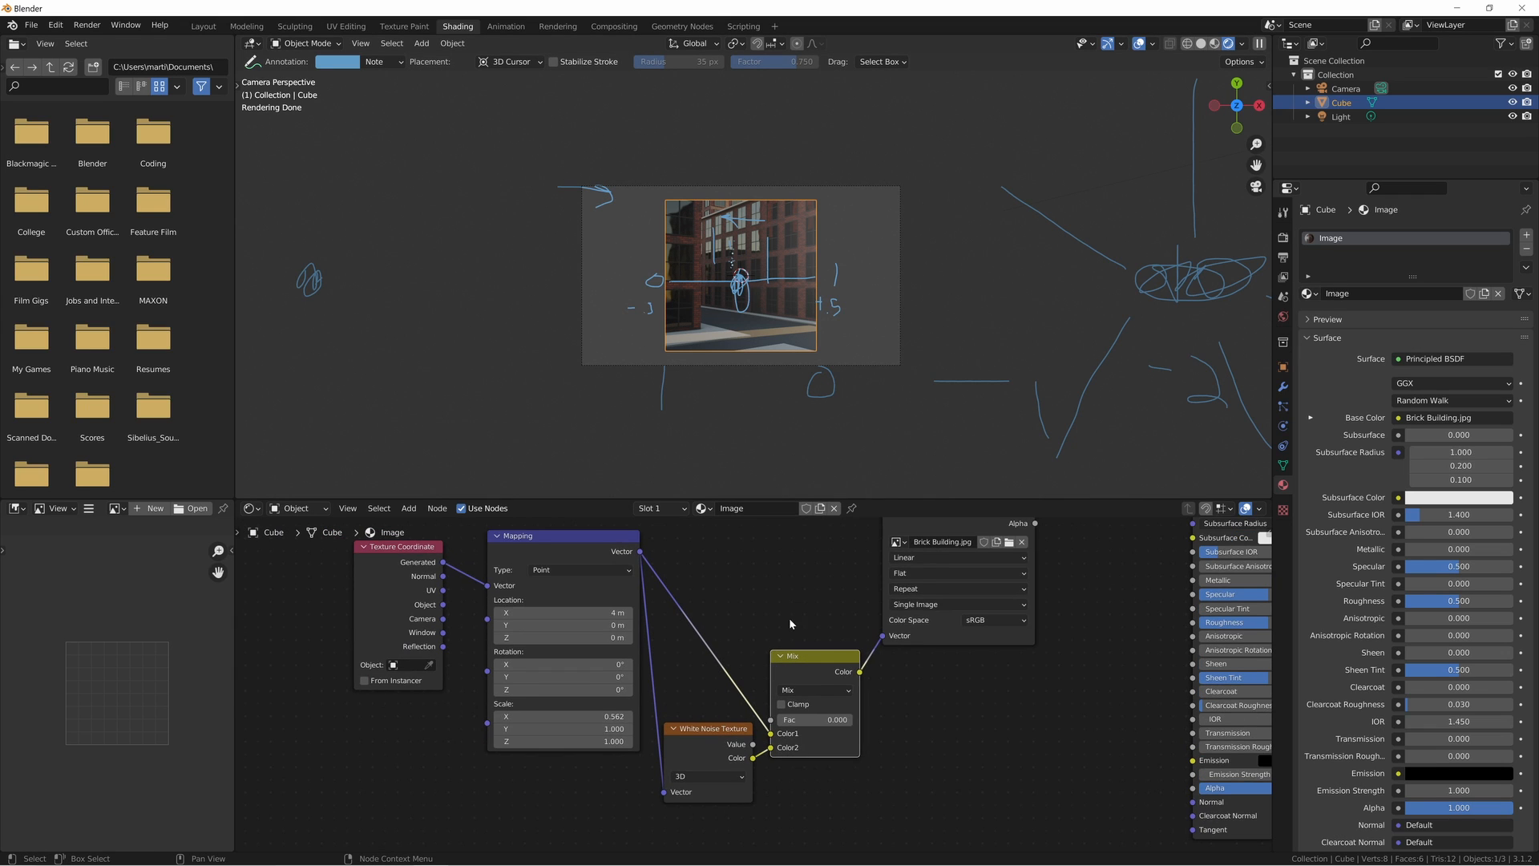
left_click(535, 618)
left_click(538, 623)
type("0")
key("Return")
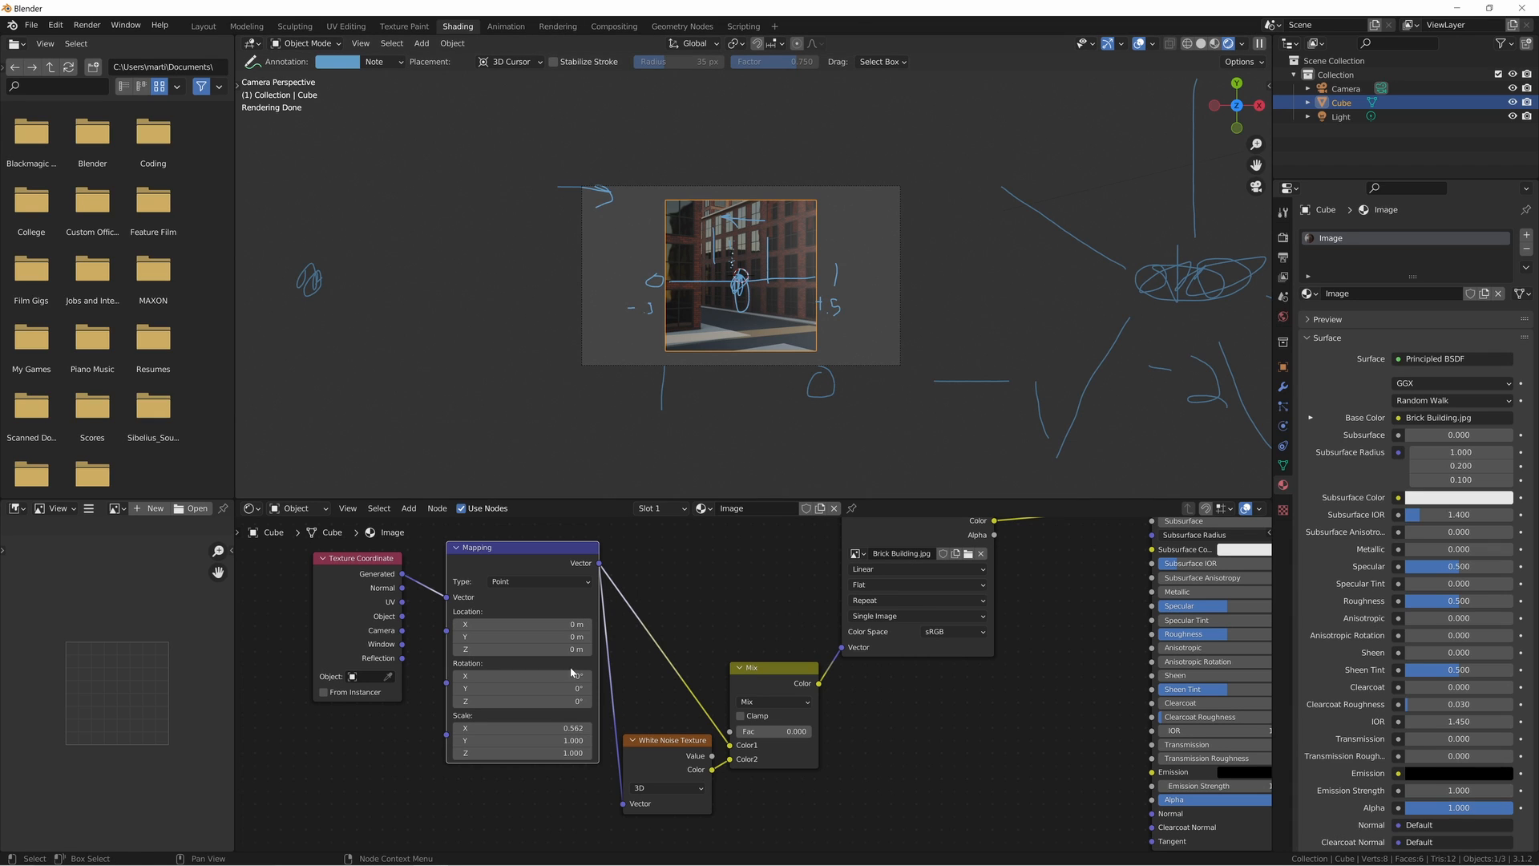
middle_click_drag(705, 786, 664, 800)
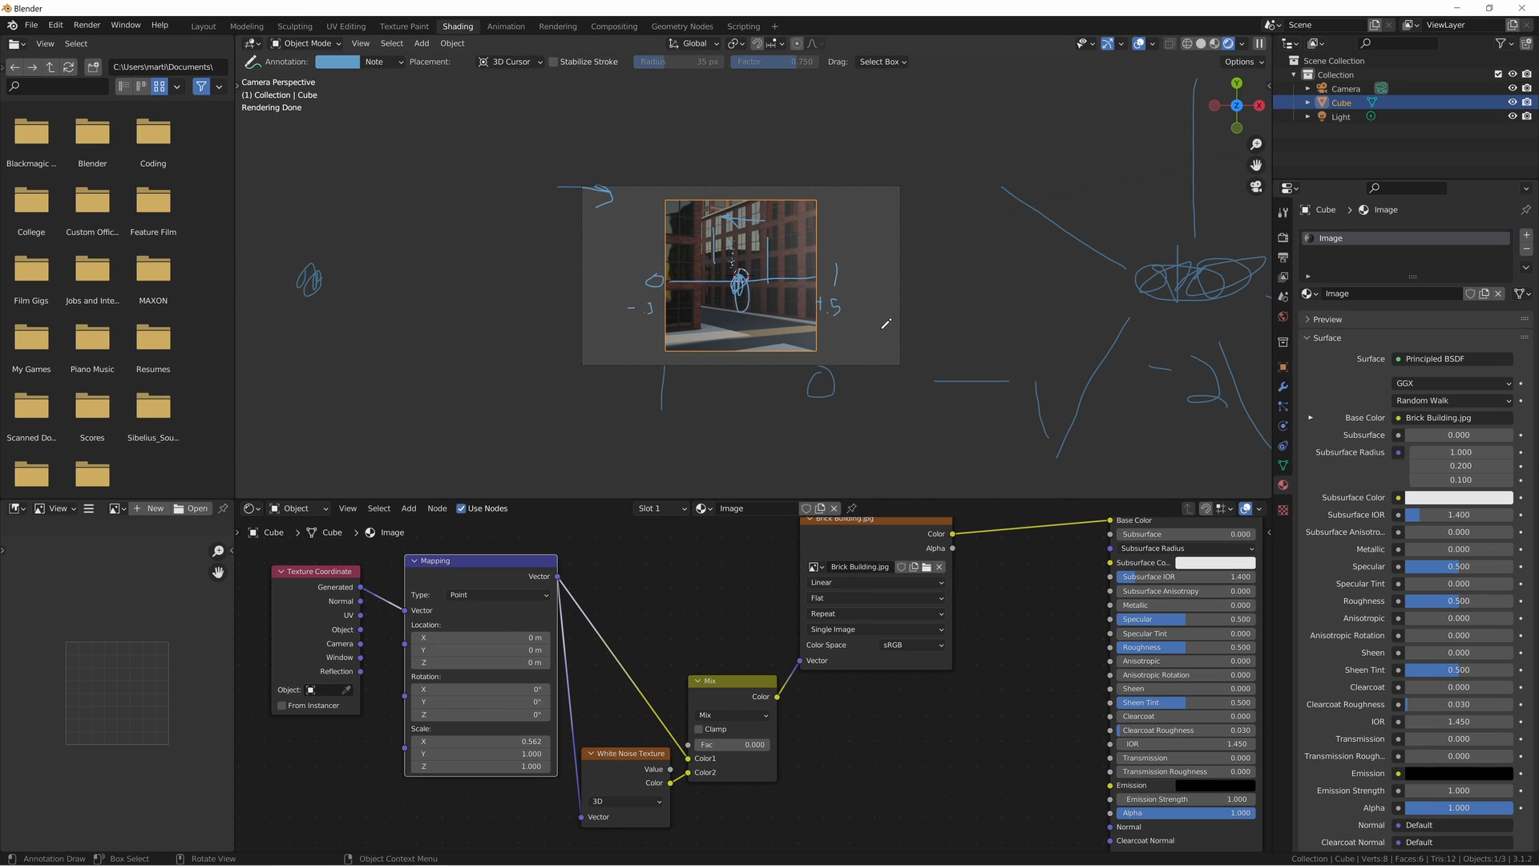
middle_click_drag(751, 564, 705, 597)
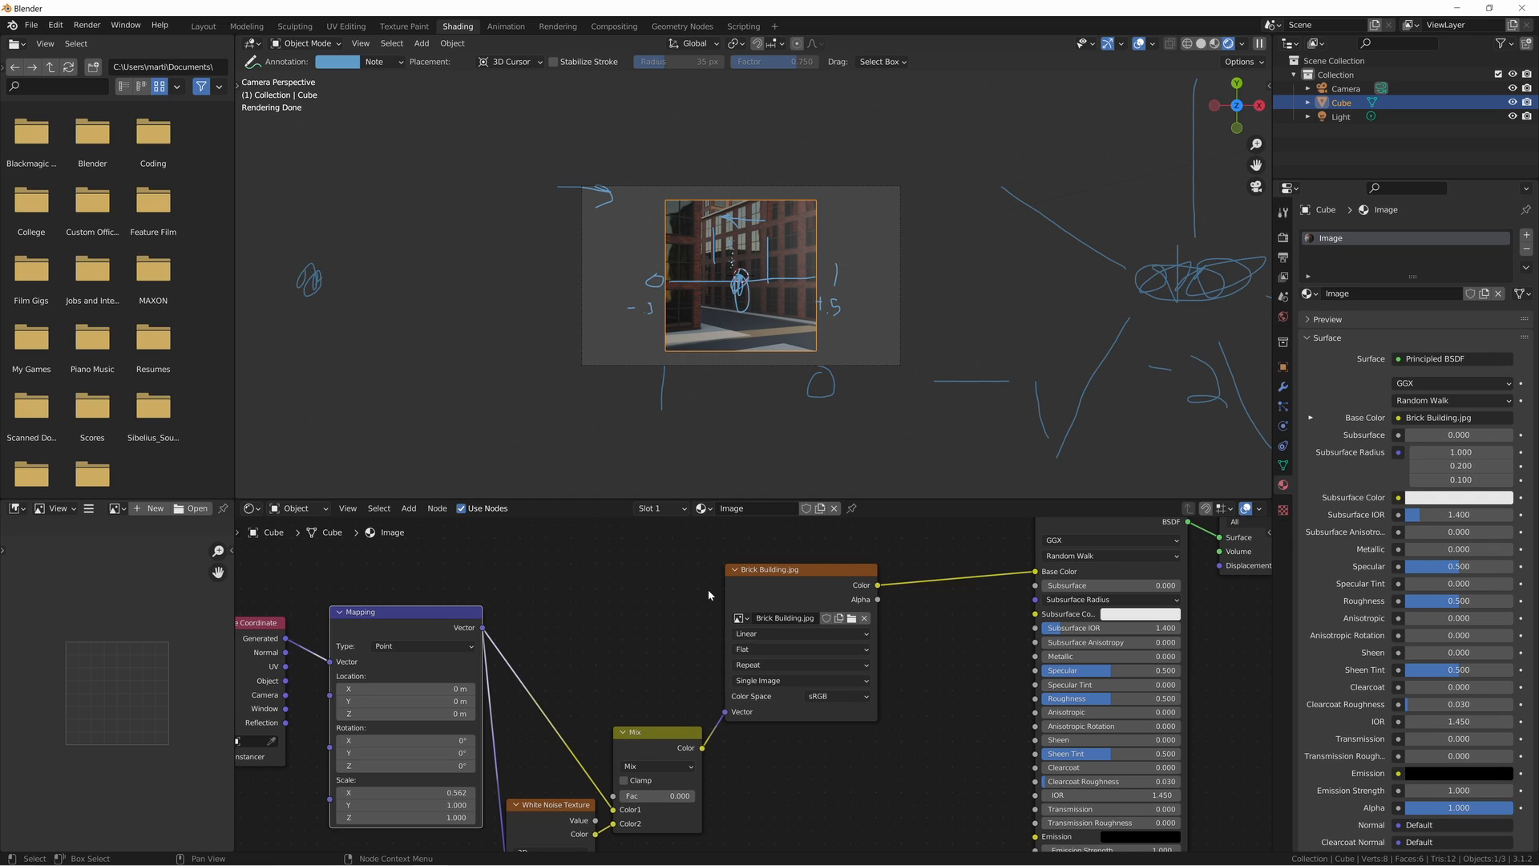